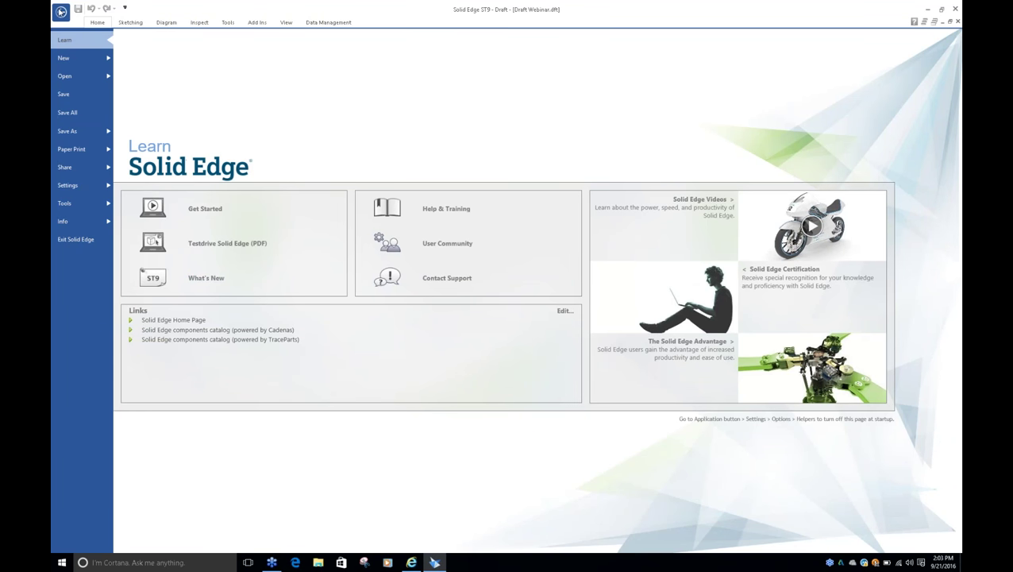
Start a drawing view of the bar.par part on the Break Lines/Reorder View/Multi Core sheet.
left_click(61, 11)
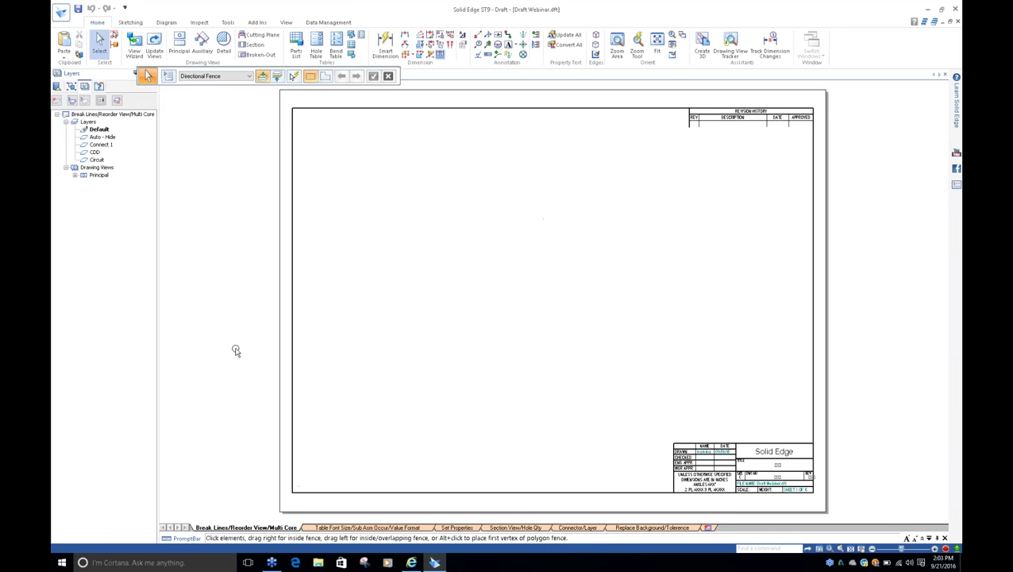
left_click(180, 44)
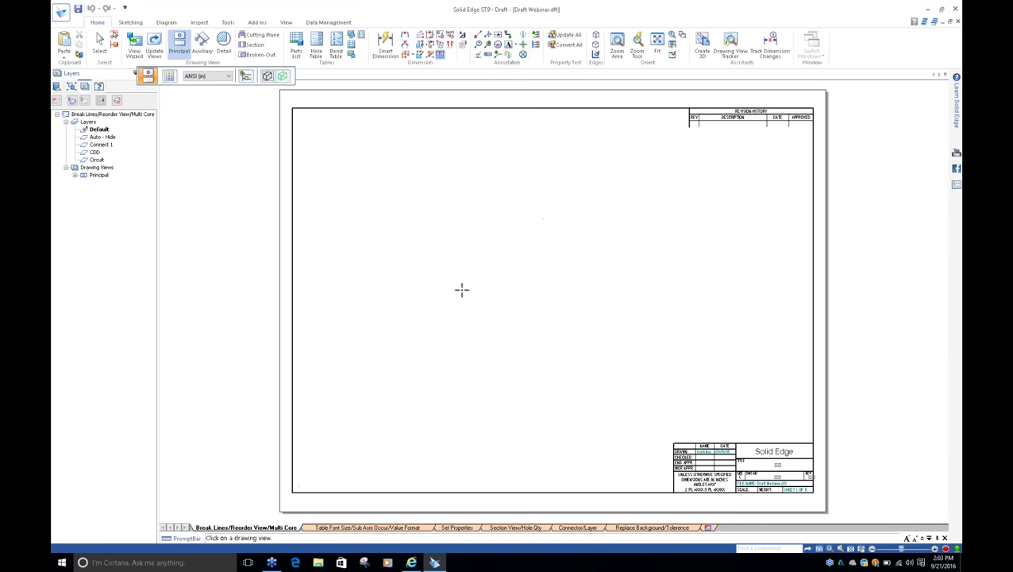
left_click(137, 52)
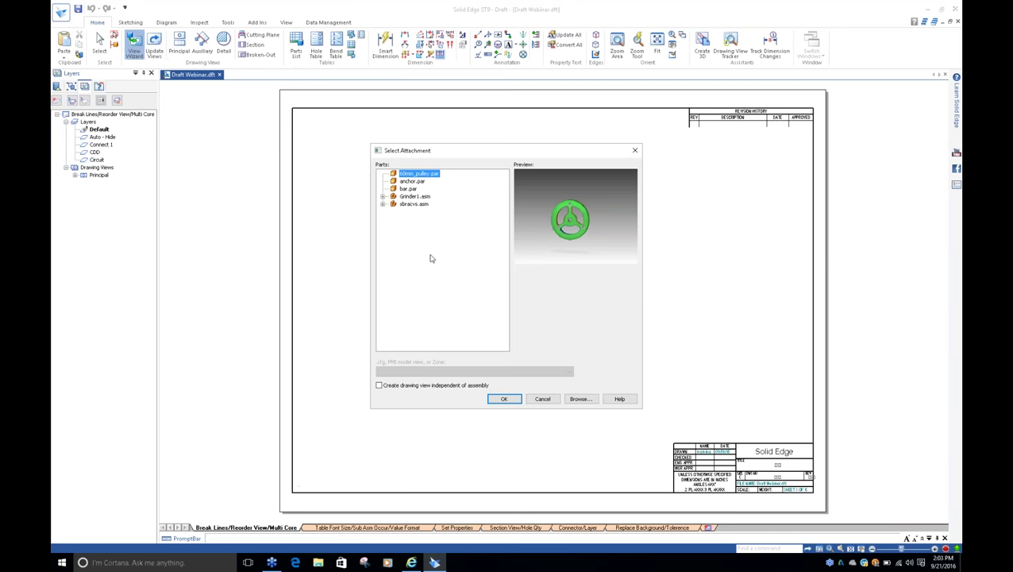
left_click(406, 188)
left_click(502, 397)
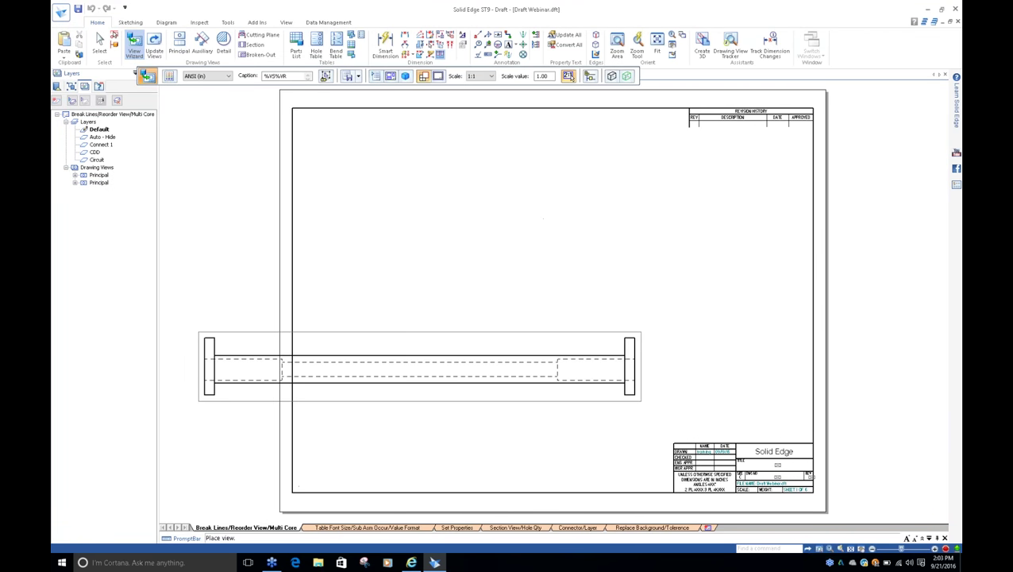
left_click_drag(500, 76, 564, 135)
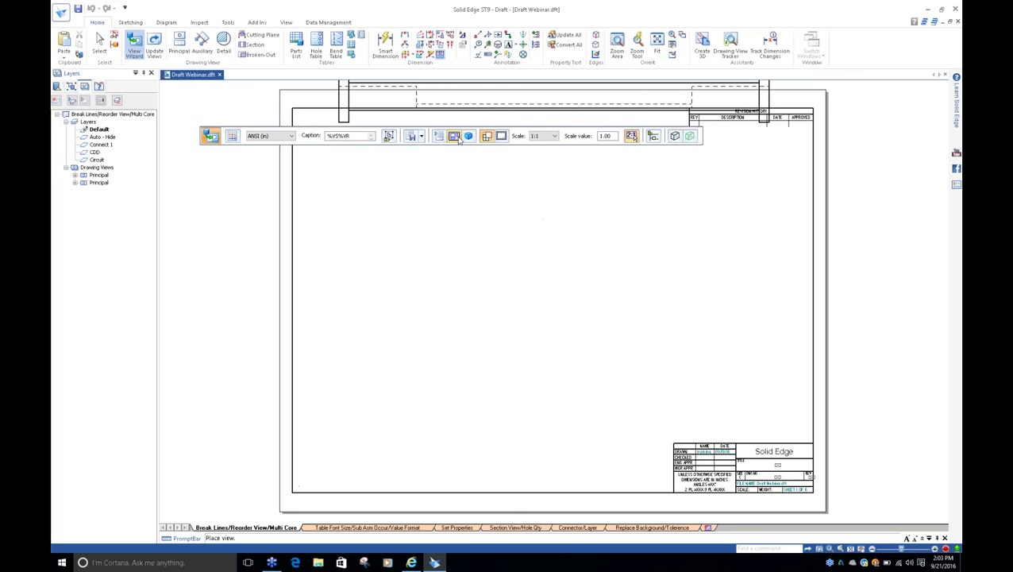
Define a custom primary view orientation that shows the bar horizontally from its front face.
left_click(456, 136)
left_click(481, 174)
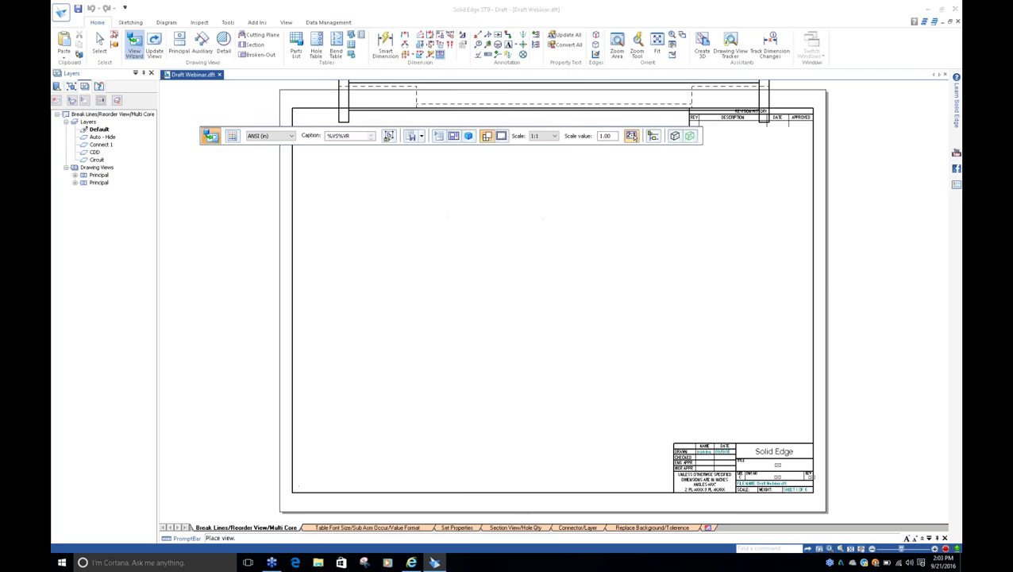
left_click_drag(334, 128, 343, 149)
left_click(504, 194)
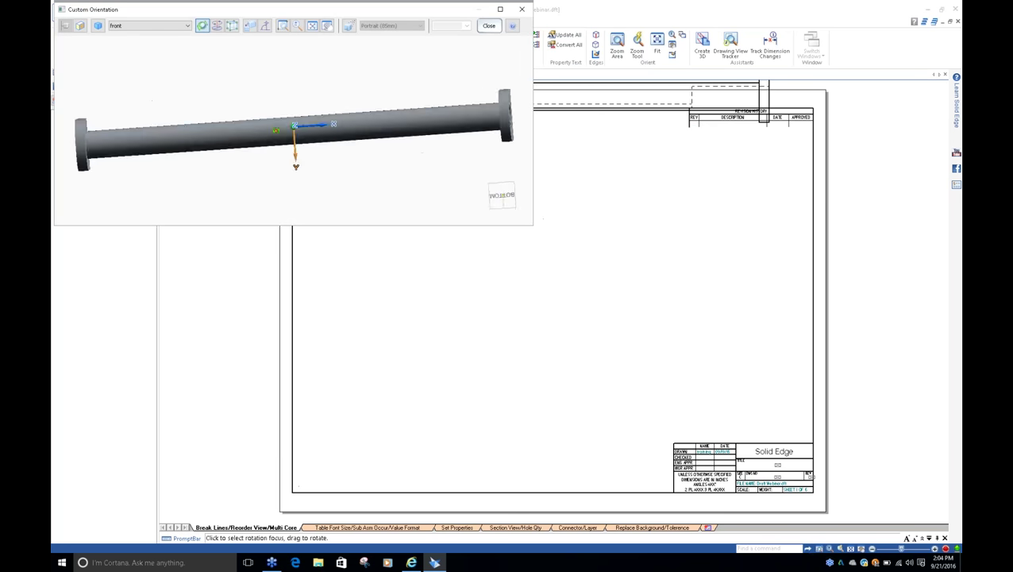
left_click(516, 216)
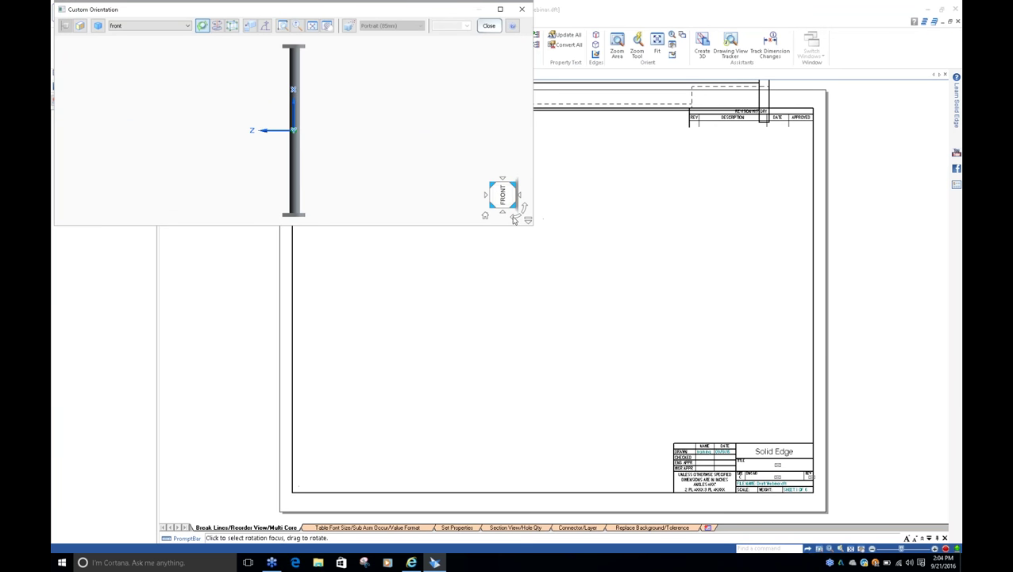
left_click(516, 216)
left_click(488, 26)
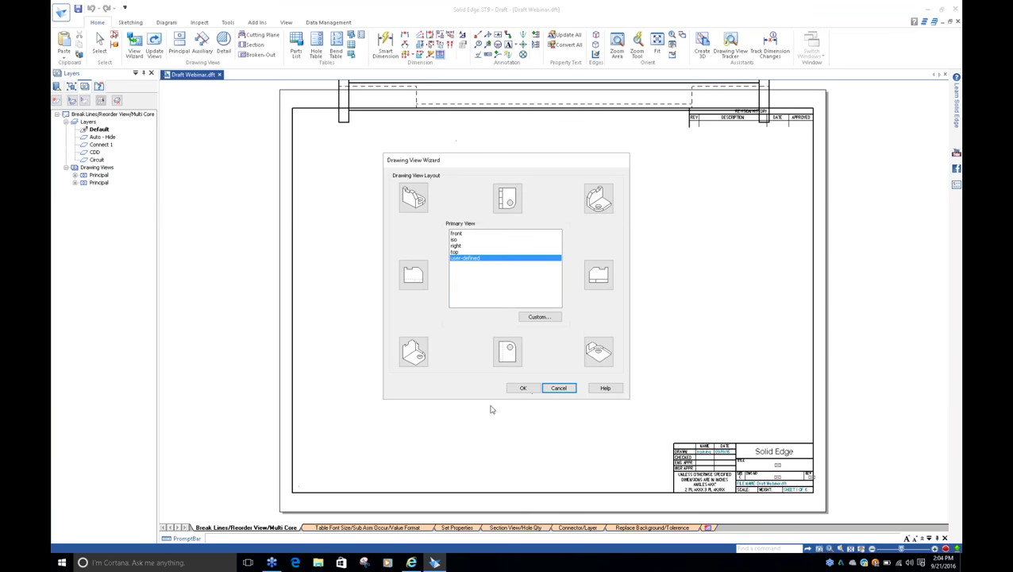
left_click(522, 387)
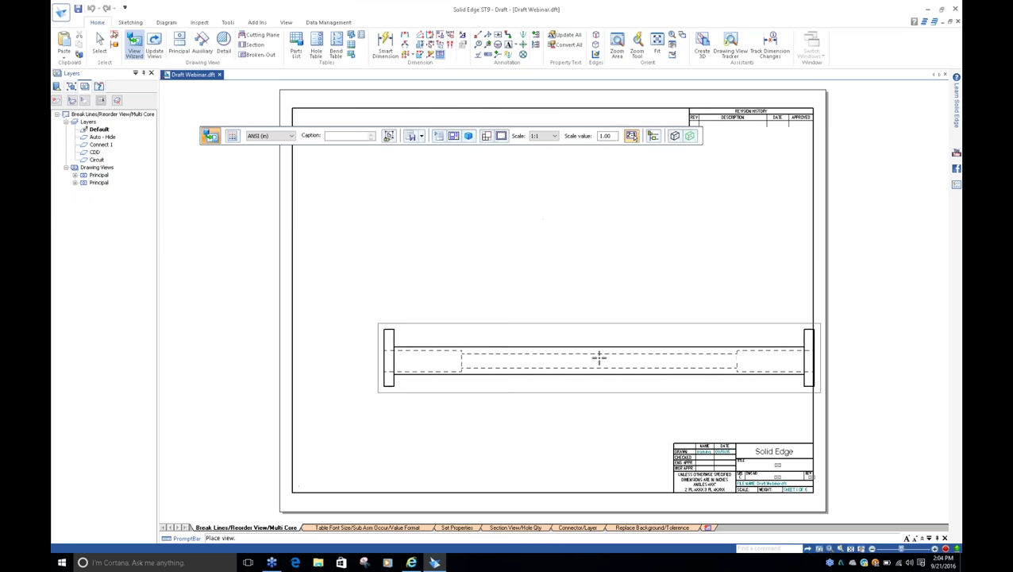
Place the bar's primary view with a projected end view to its left, and shift the end view slightly further left.
left_click(598, 358)
left_click(340, 359)
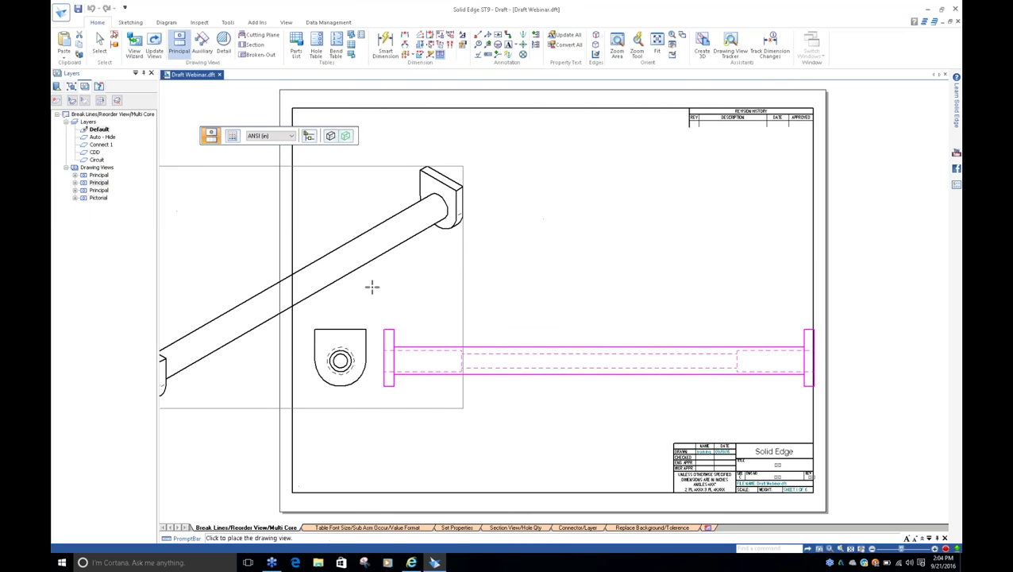
key("Escape")
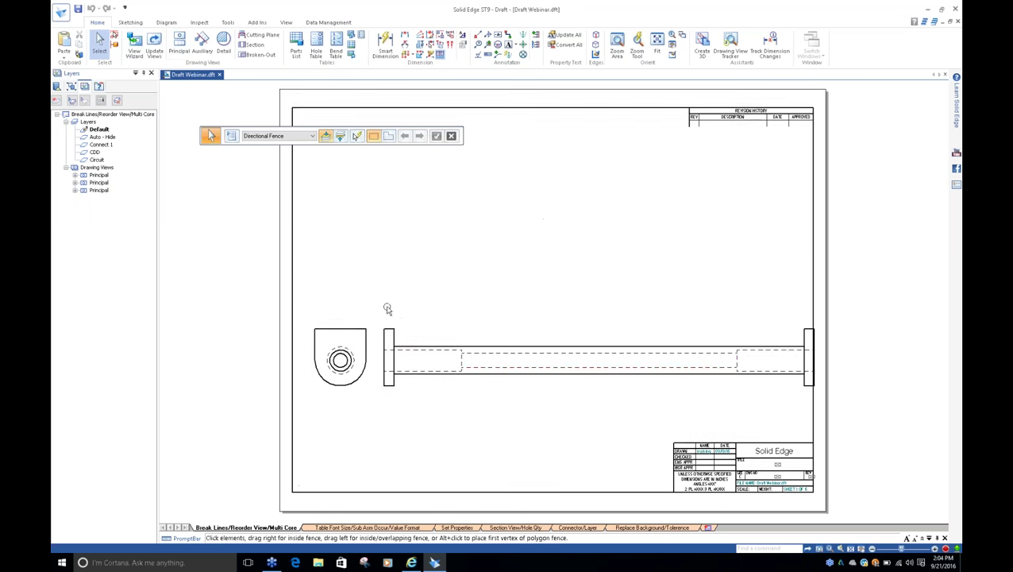
middle_click_drag(387, 309, 359, 296)
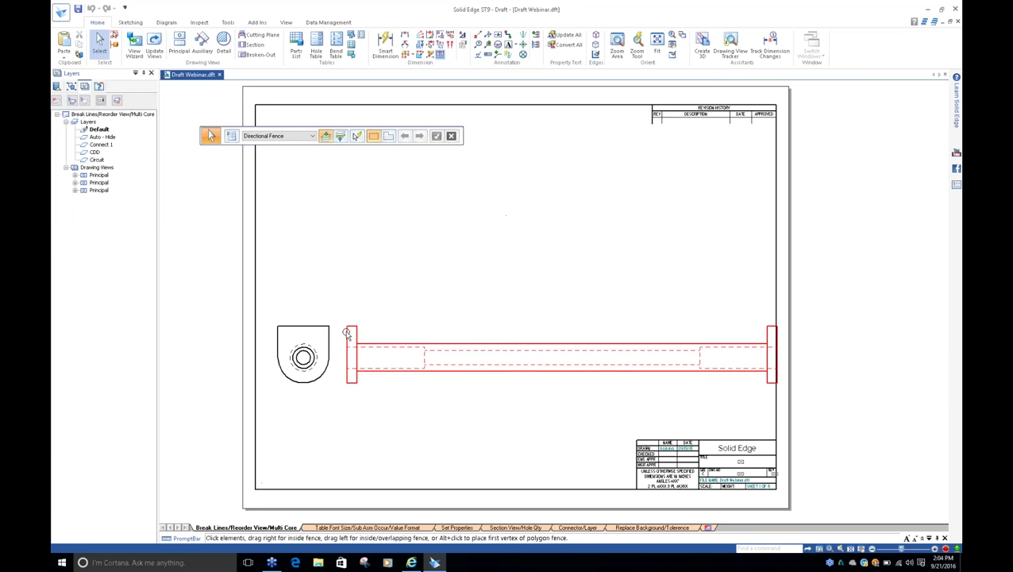
left_click_drag(311, 332, 290, 328)
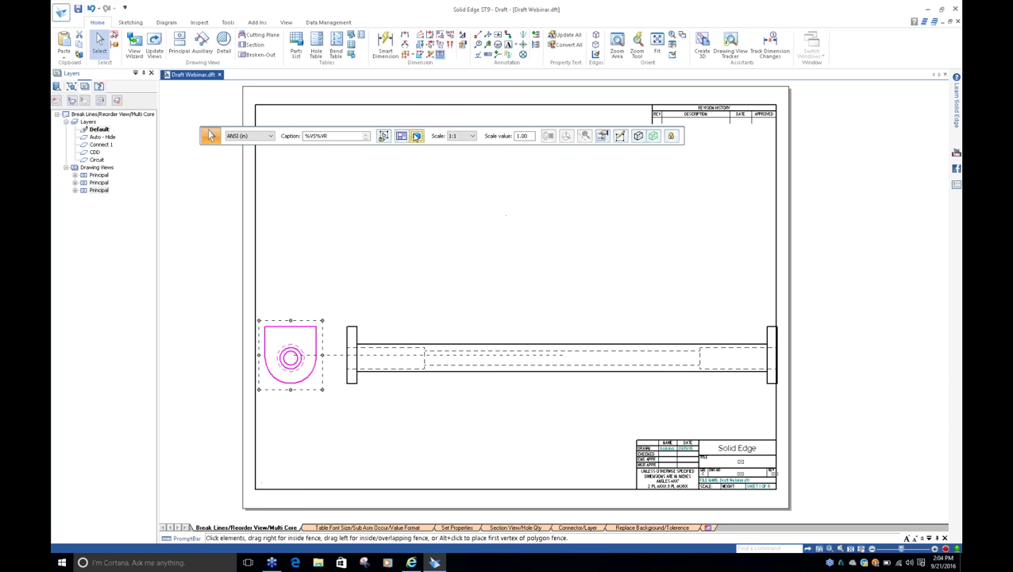
Change the end view's orientation to Top View, together with its aligned view.
left_click(415, 136)
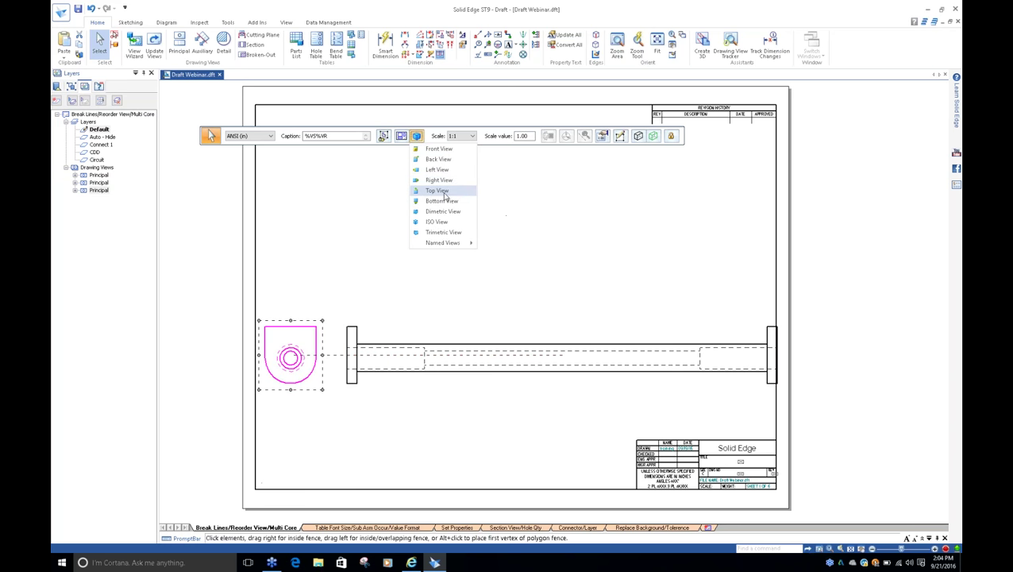
left_click(435, 191)
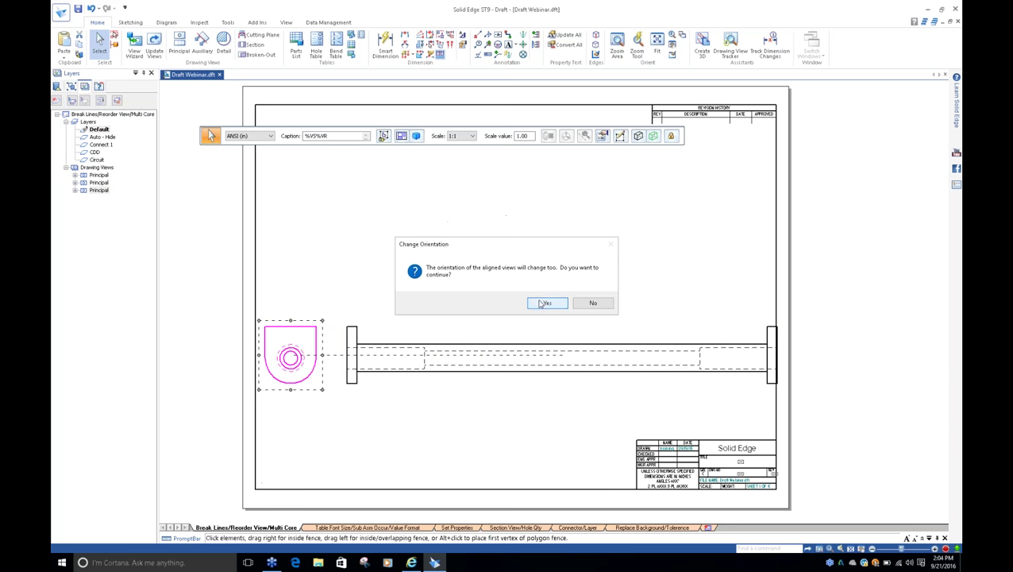
left_click(544, 303)
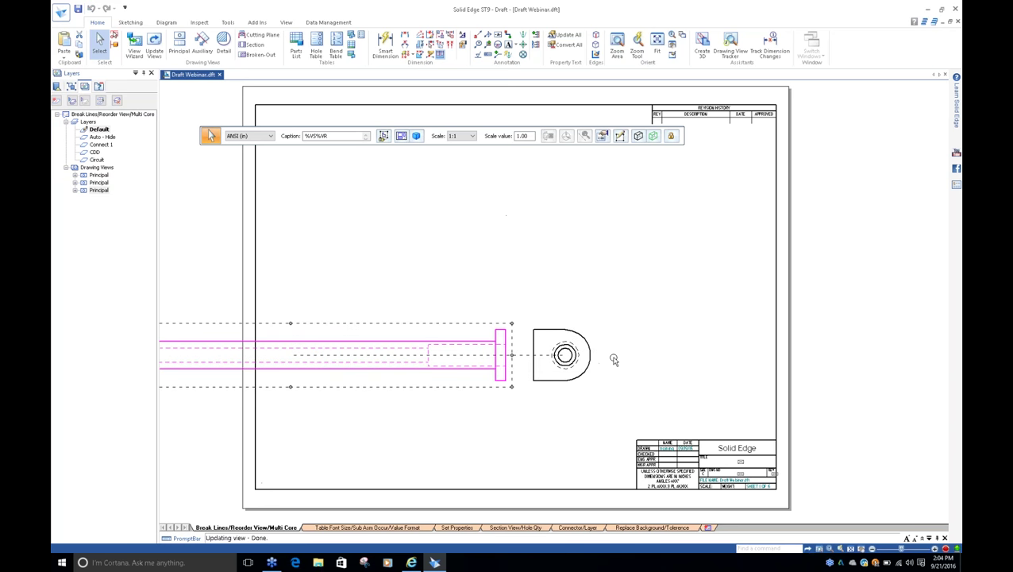
Give the D-shaped end view a custom TOP orientation with the bar horizontal, letting the aligned view follow.
left_click(548, 355)
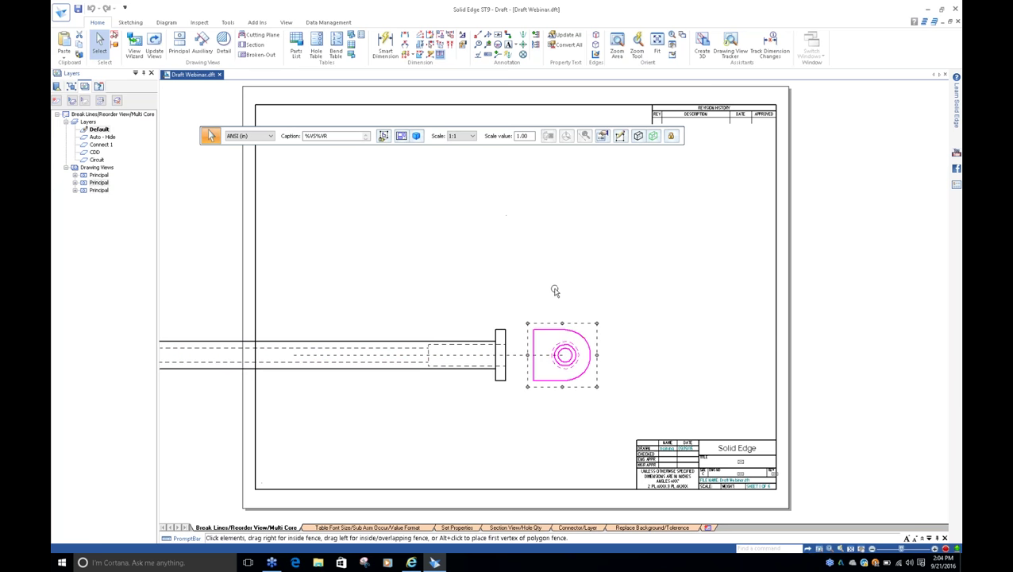
left_click(402, 136)
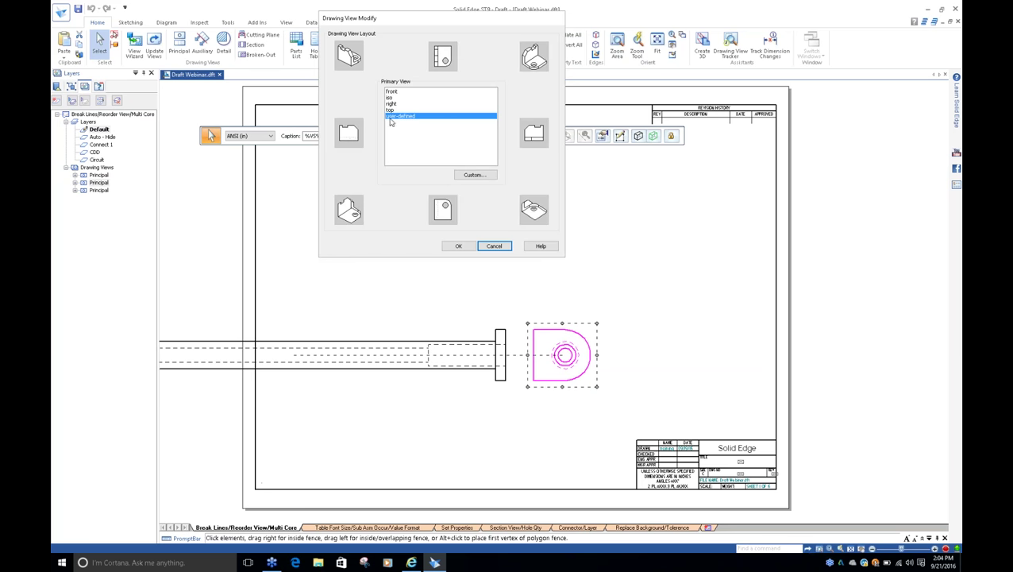
left_click(474, 174)
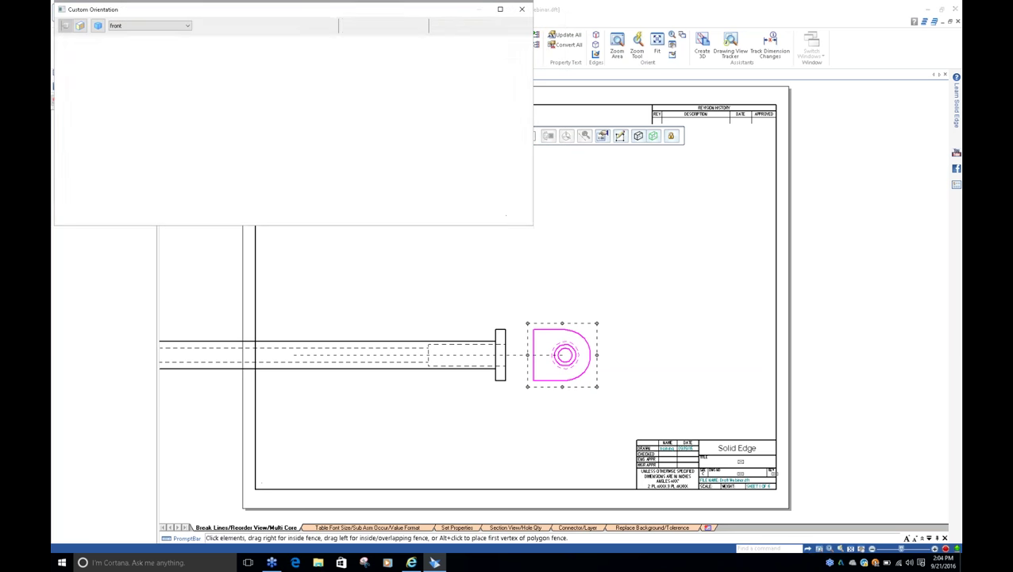
mouse_move(235, 186)
left_mouse_down()
mouse_move(140, 188)
mouse_move(206, 80)
mouse_move(222, 186)
mouse_move(358, 190)
left_mouse_up()
left_click(498, 200)
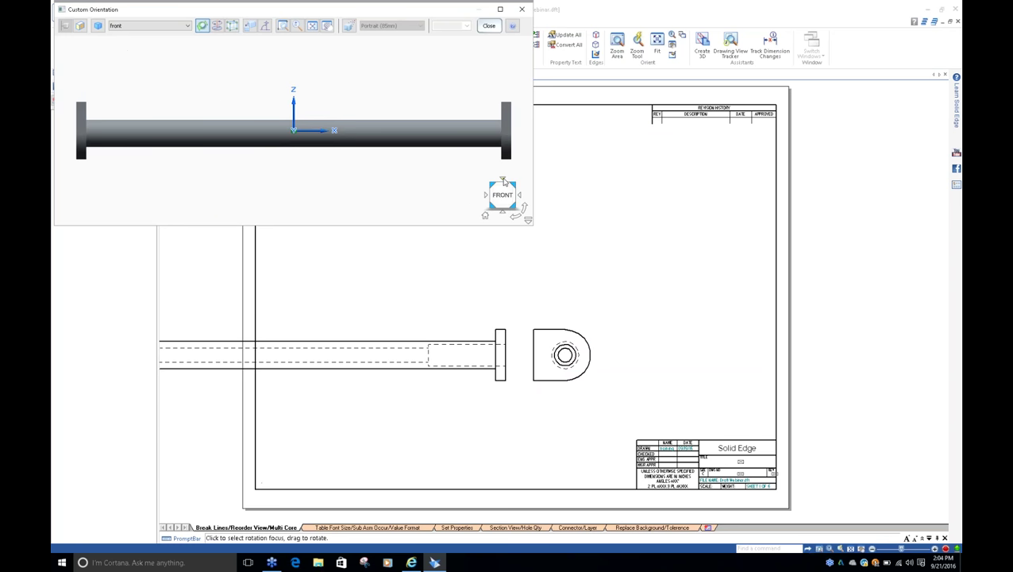
left_click(503, 181)
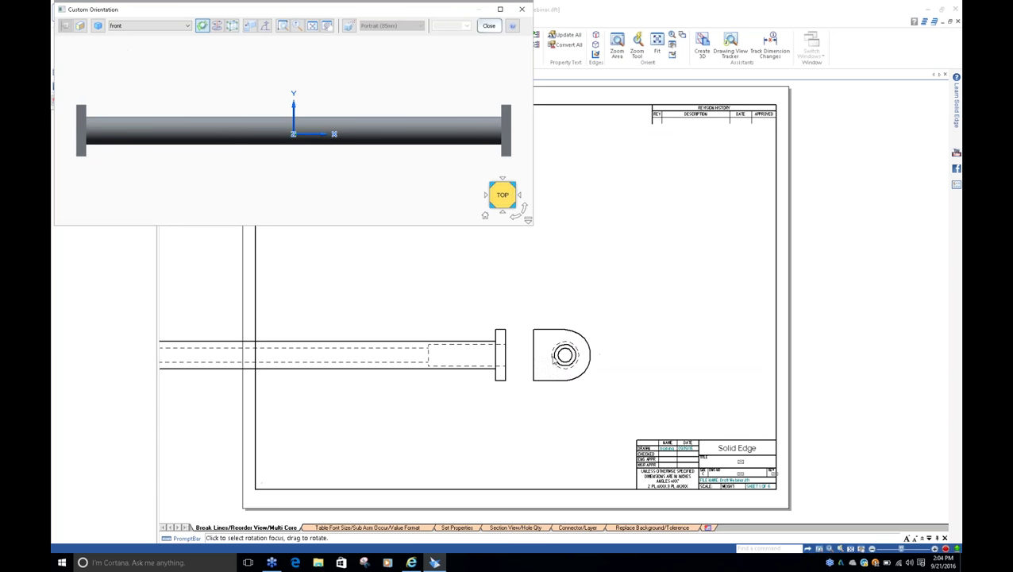
left_click(490, 26)
left_click(522, 387)
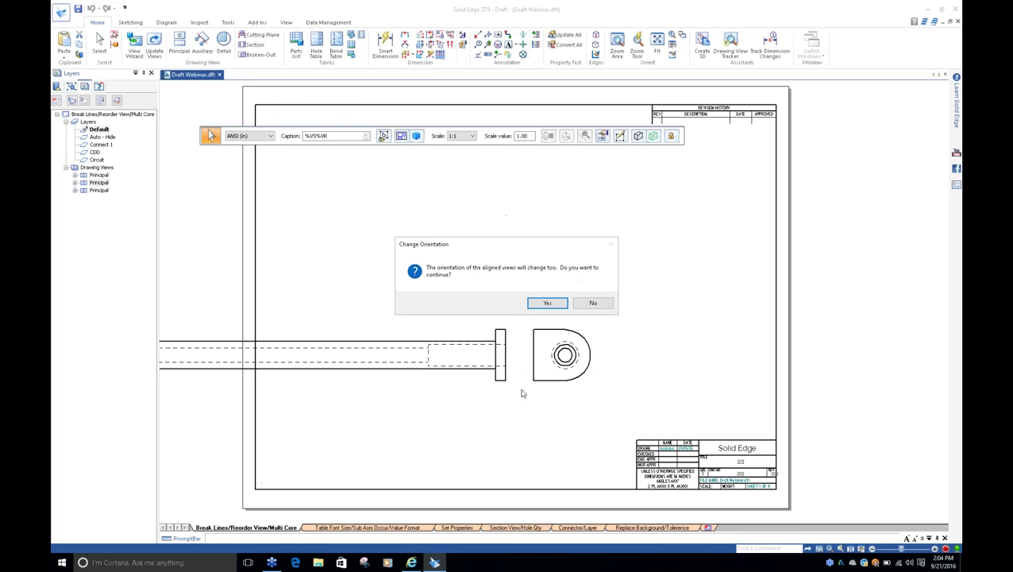
left_click(546, 302)
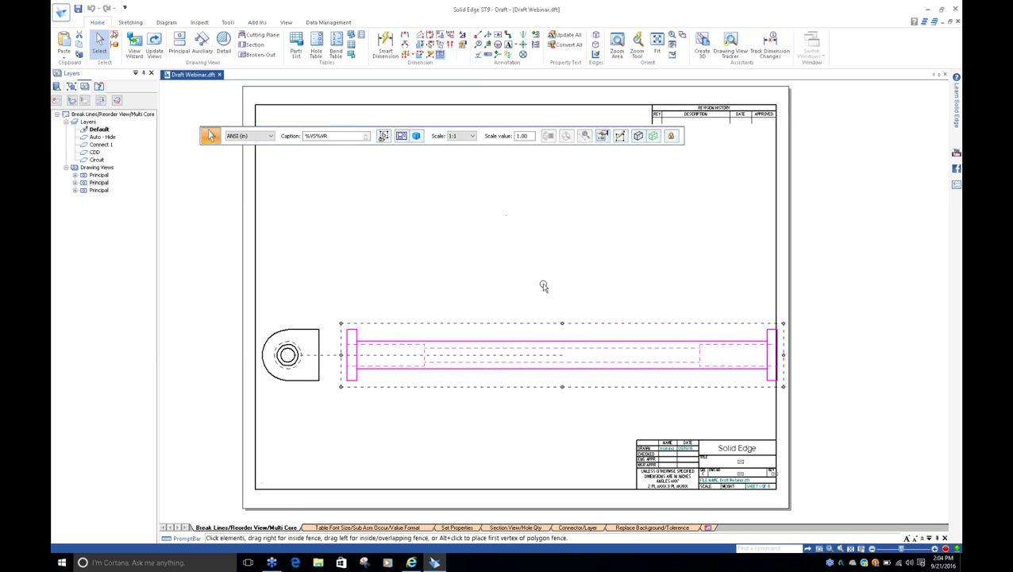
left_click(540, 291)
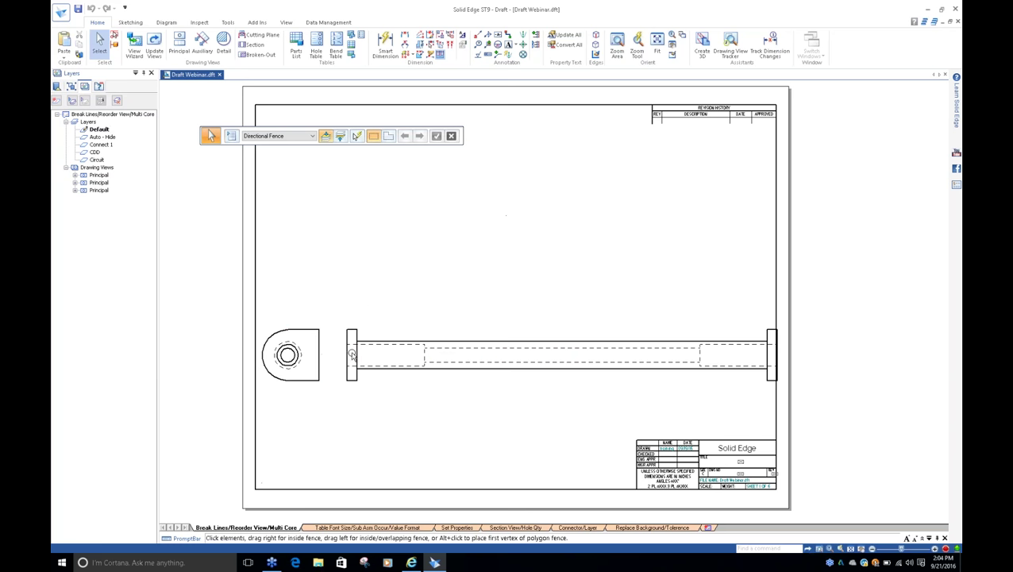
Move the bar's long view left, closer to the end view and inside the sheet border.
left_click(400, 343)
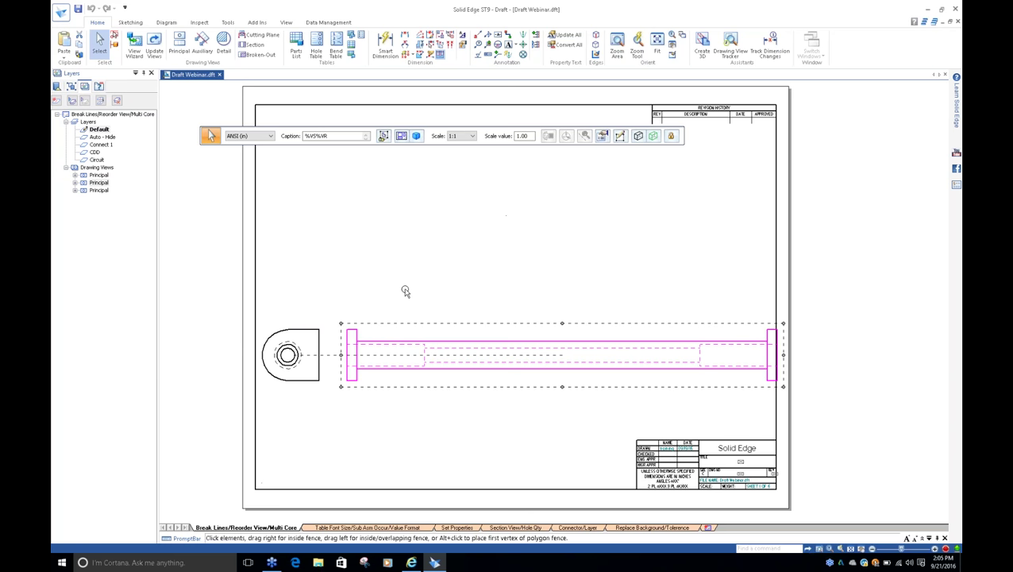
left_click(405, 292)
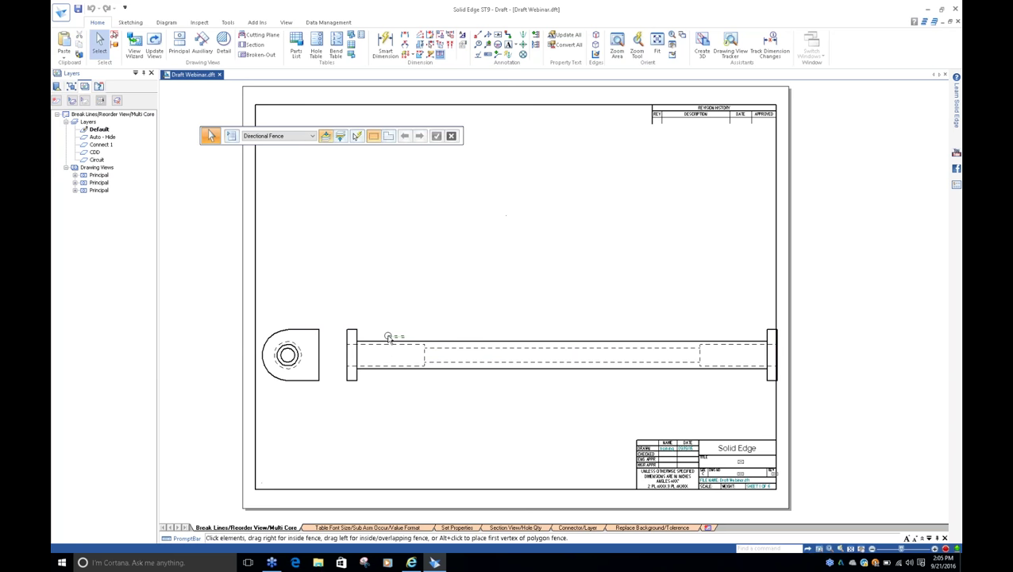
left_click_drag(388, 338, 378, 341)
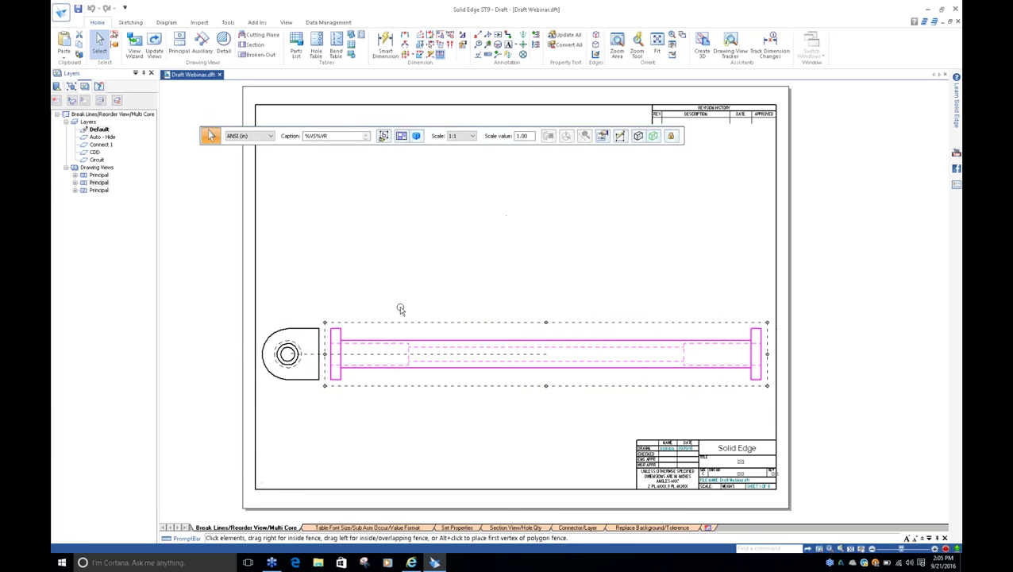
left_click(395, 258)
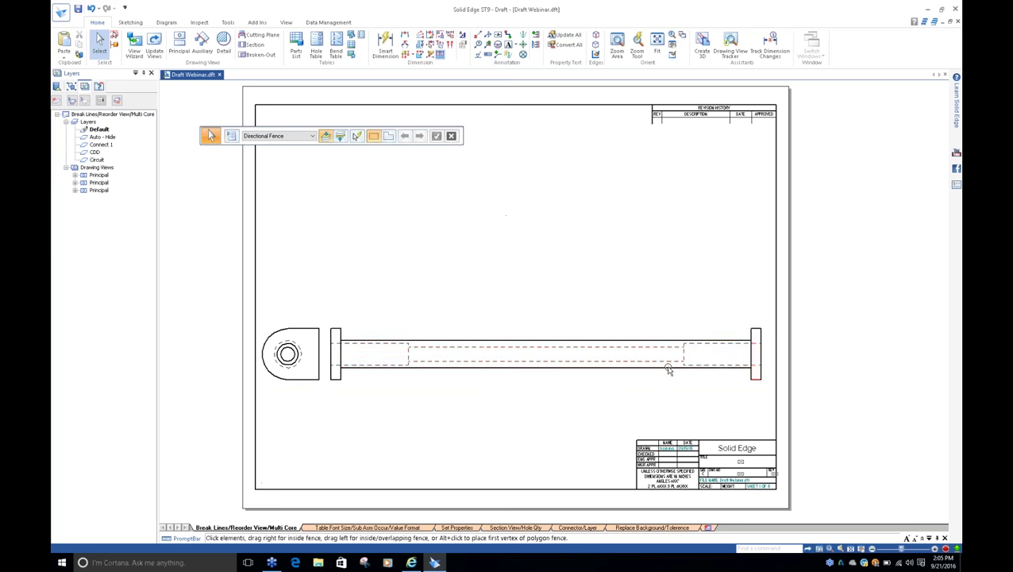
left_click(559, 361)
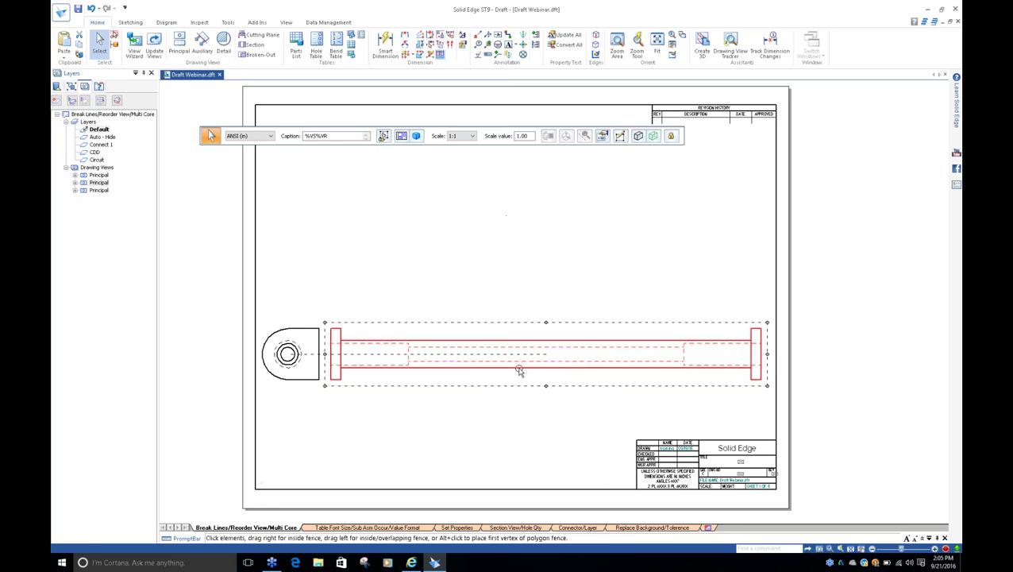
right_click(488, 370)
left_click(410, 285)
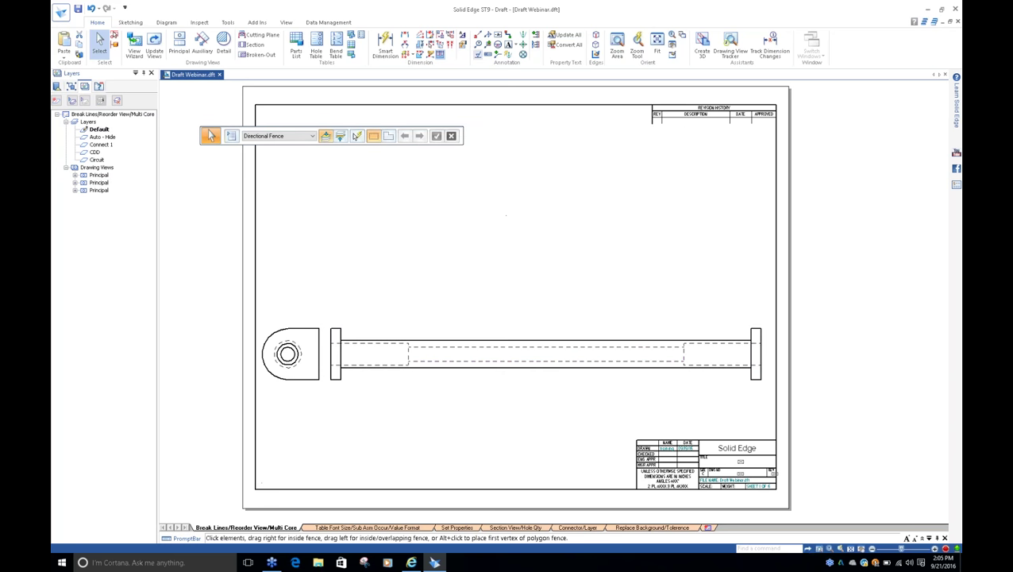
Dimension the bar's overall length between the outer faces of its end flanges, placing the dimension above the view.
key("d")
left_click(333, 334)
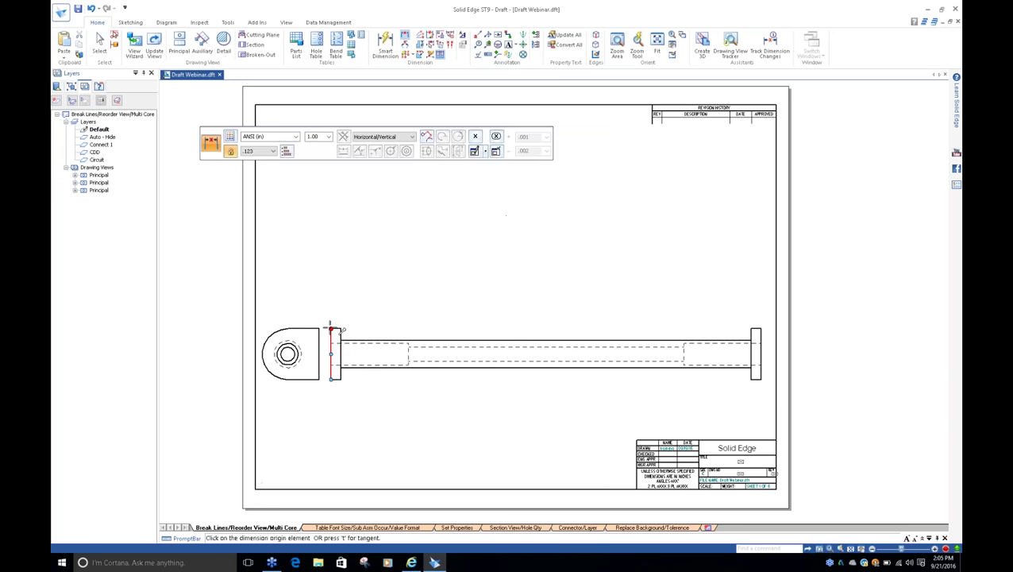
left_click(758, 332)
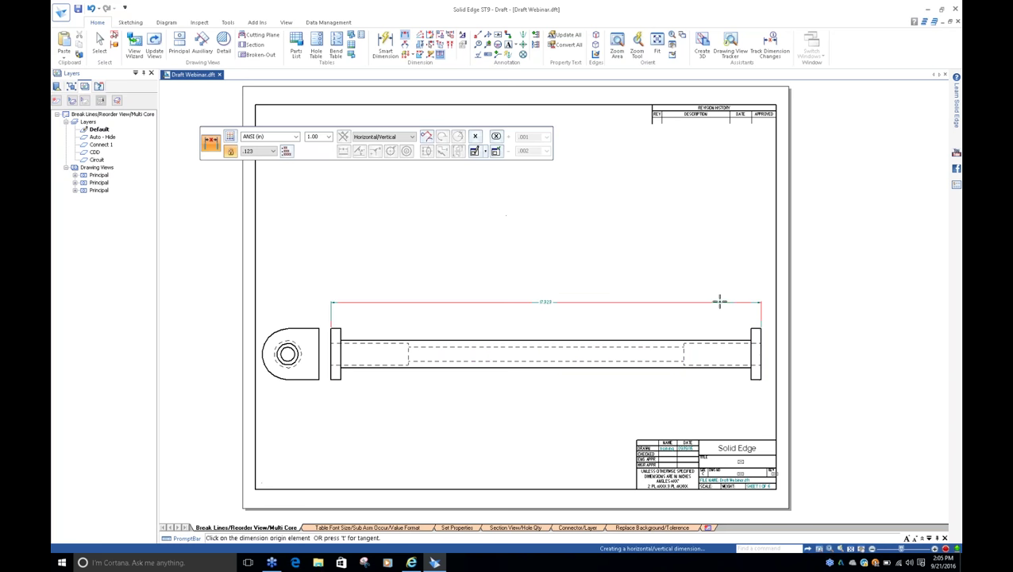
left_click(517, 317)
key("Escape")
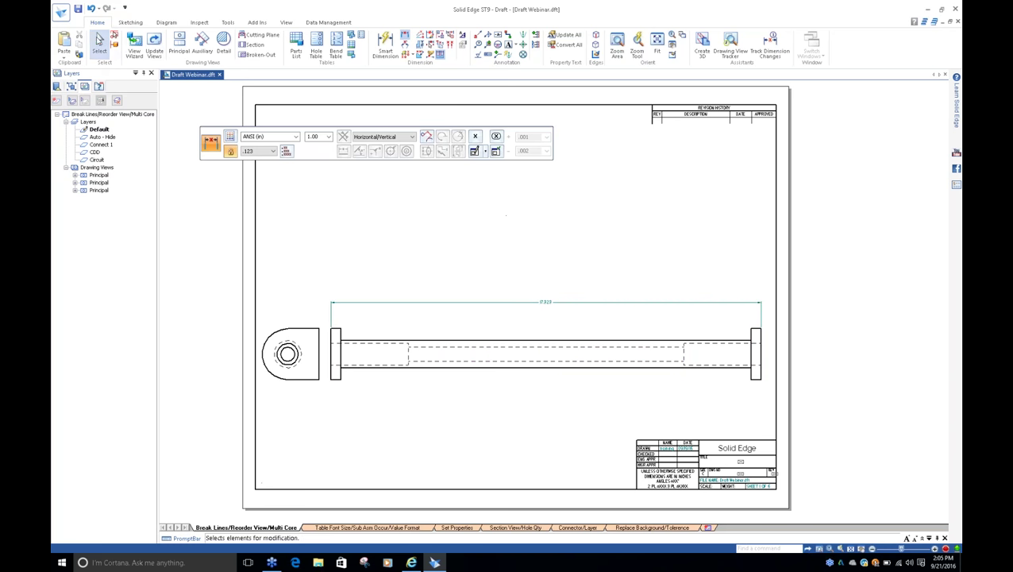
Break the bar's long view with vertical cylindrical break lines, from the left bore's inner end to the midpoint of the right bore's upper hidden edge.
right_click(566, 344)
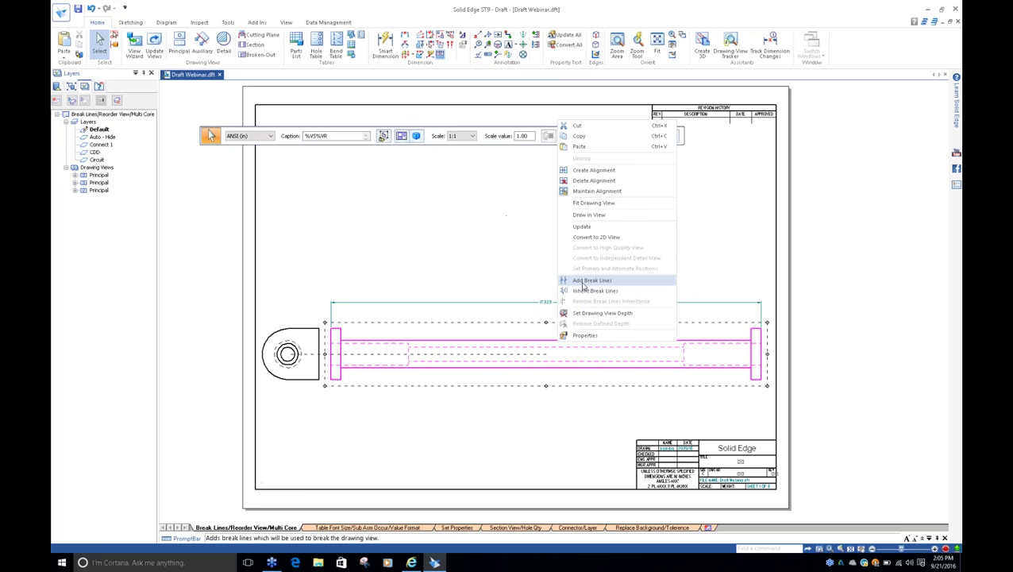
left_click(584, 282)
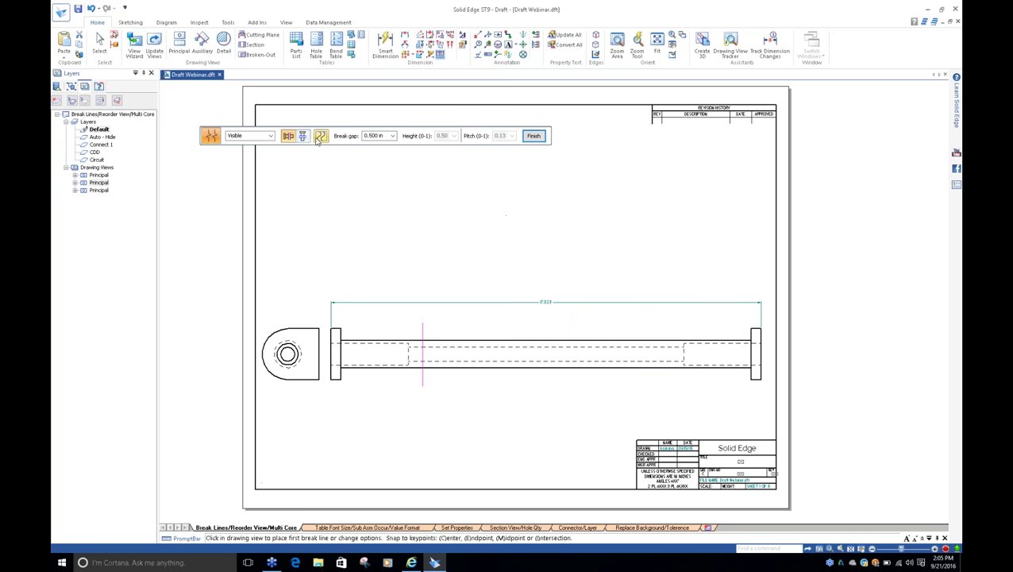
left_click(320, 137)
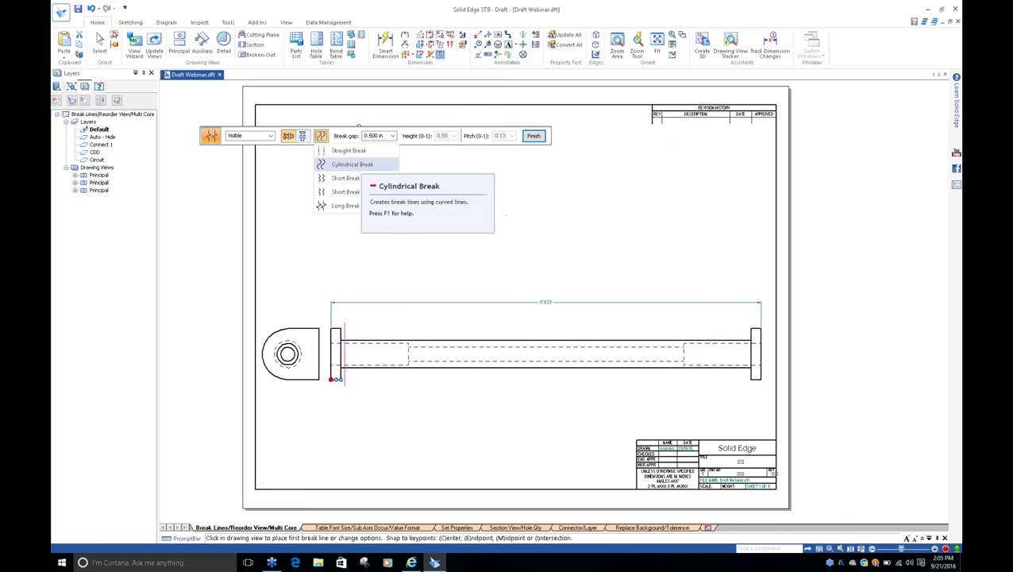
left_click(367, 164)
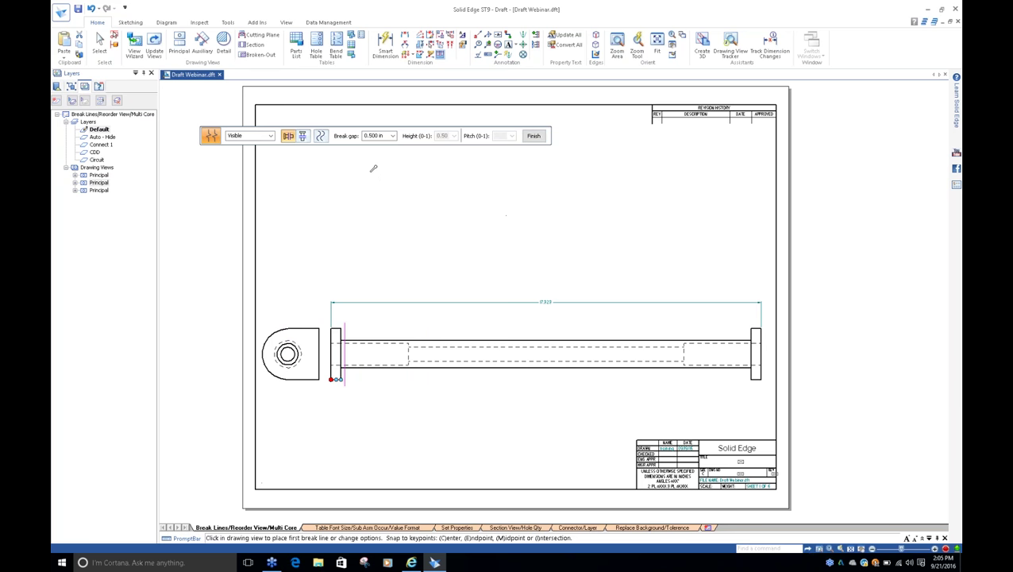
scroll(419, 346, "up", 3)
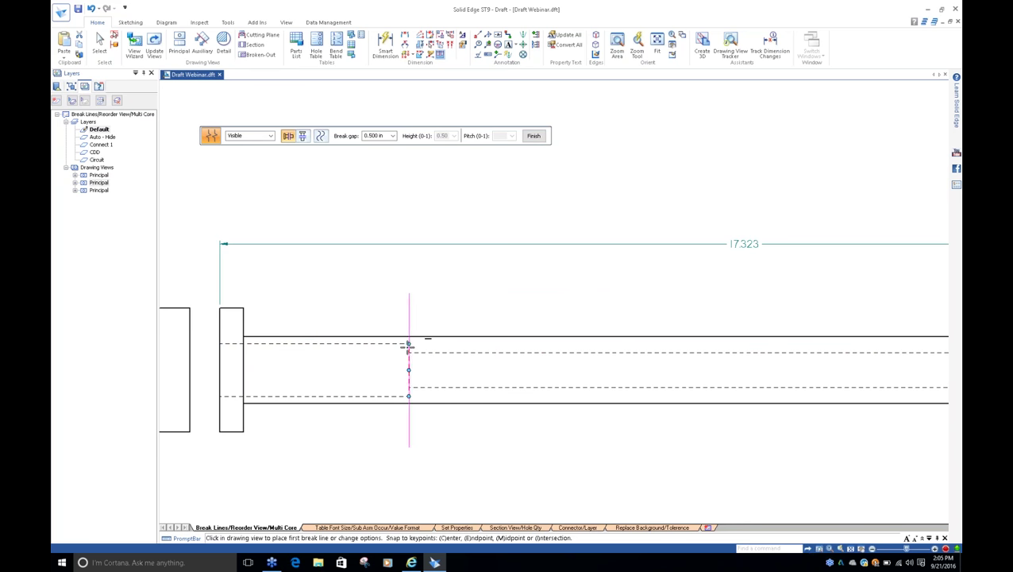
left_click(408, 344)
scroll(278, 343, "down", 3)
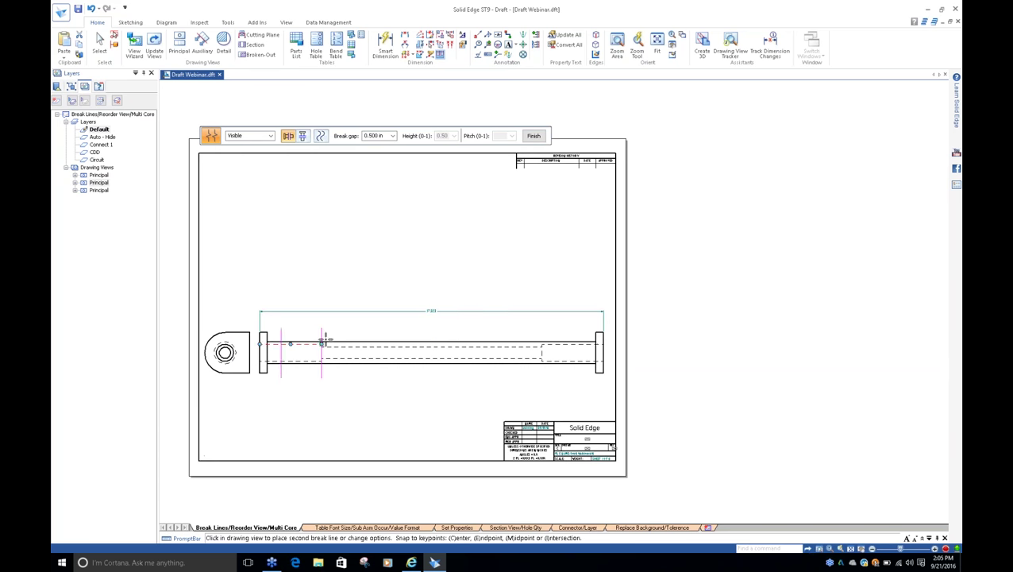
scroll(507, 342, "up", 2)
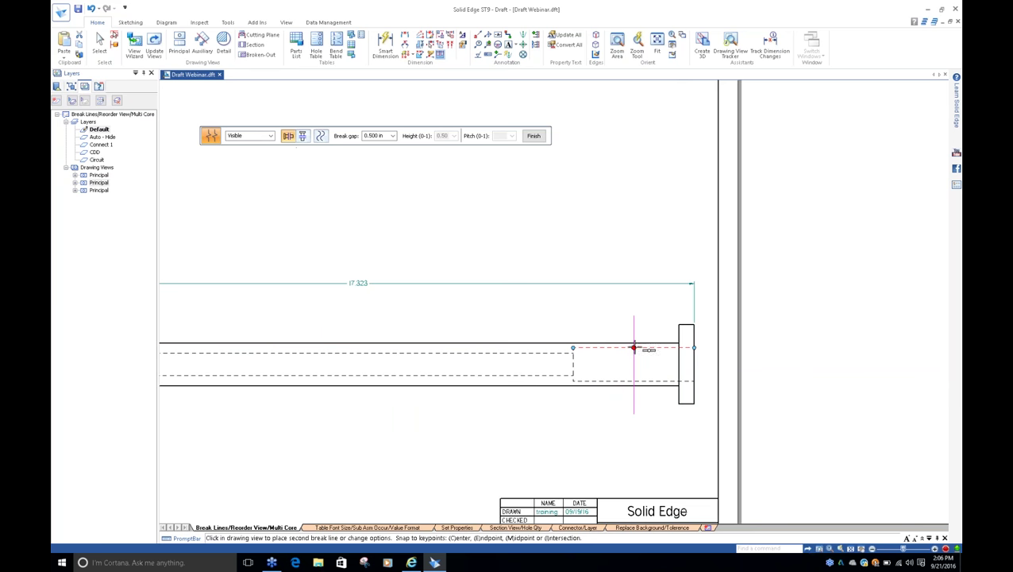
left_click(634, 347)
scroll(576, 251, "down", 3)
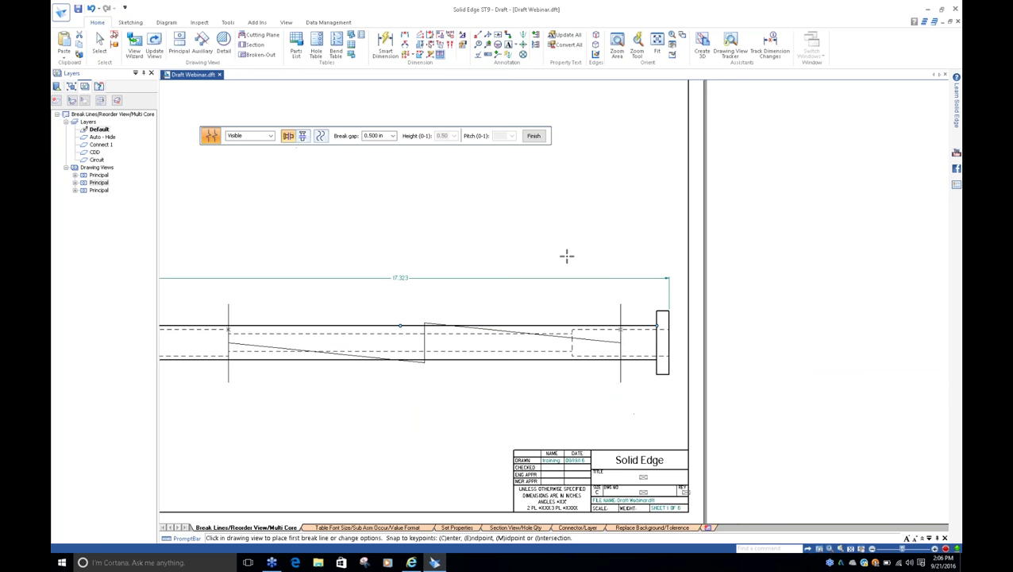
left_click(534, 137)
scroll(579, 290, "down", 1)
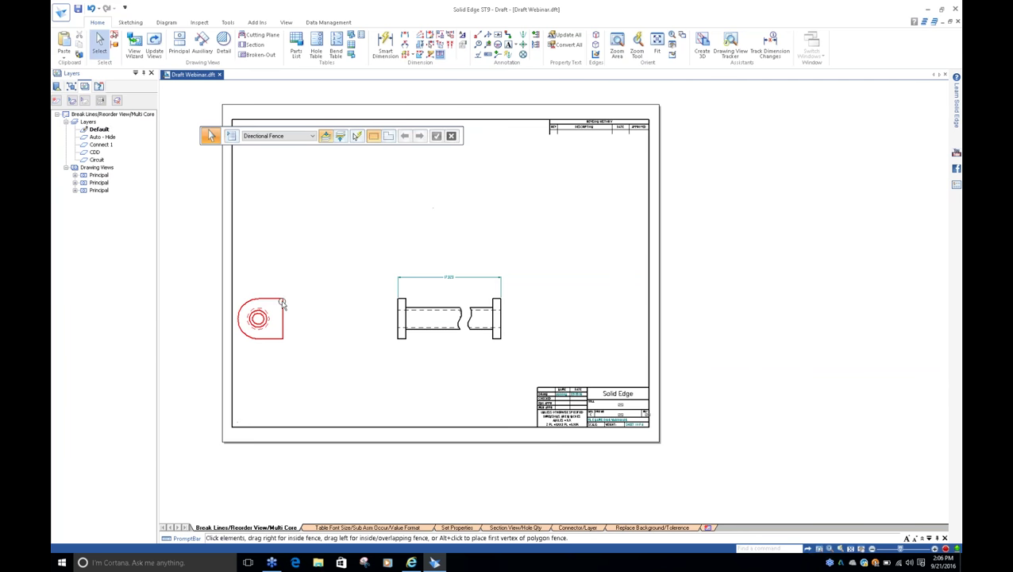
Move the D-shaped end view closer to the broken bar view and place a principal view above the broken one.
mouse_move(282, 304)
left_mouse_down()
mouse_move(301, 294)
mouse_move(334, 302)
left_mouse_up()
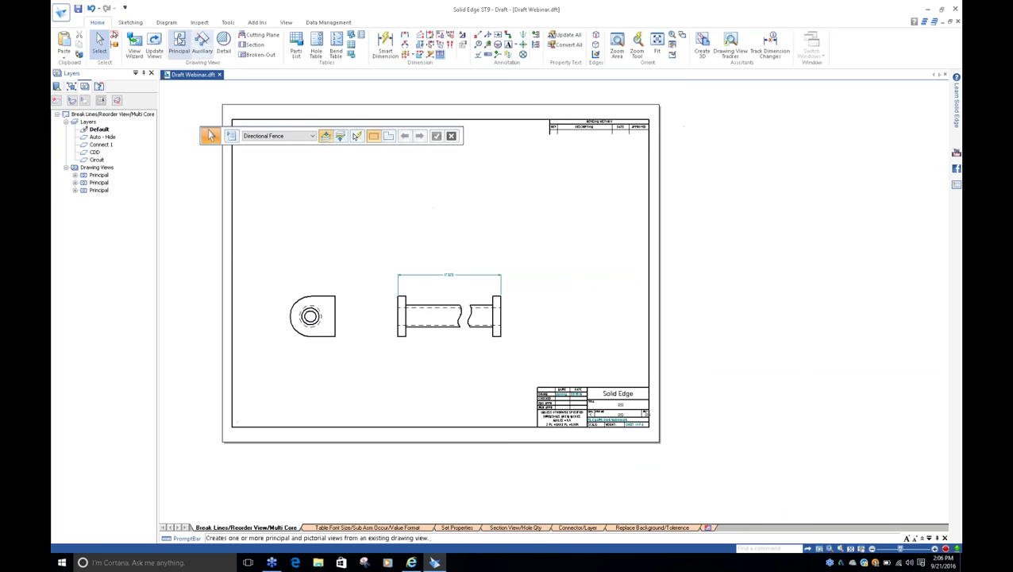
left_click(180, 41)
left_click(446, 282)
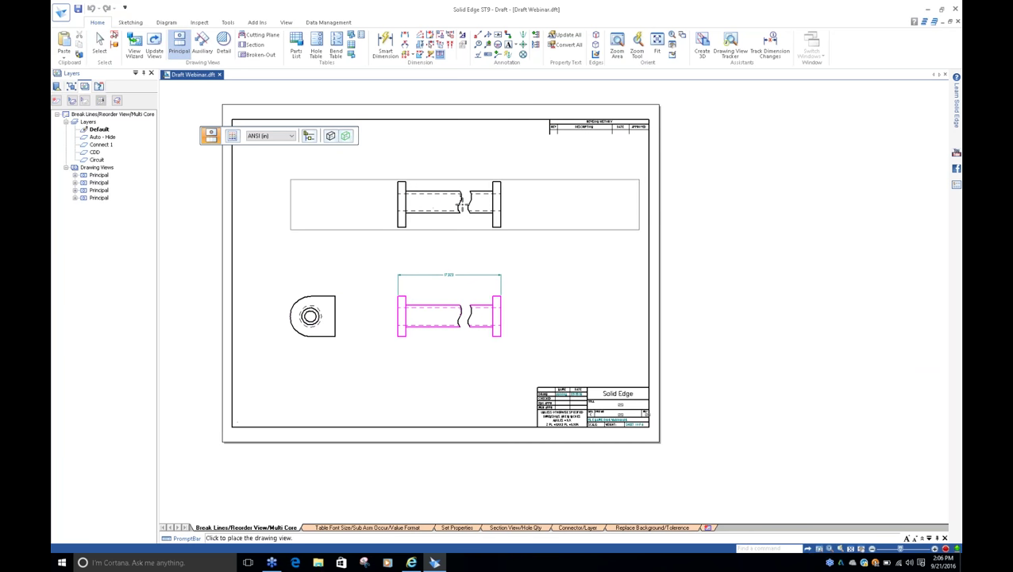
left_click(459, 204)
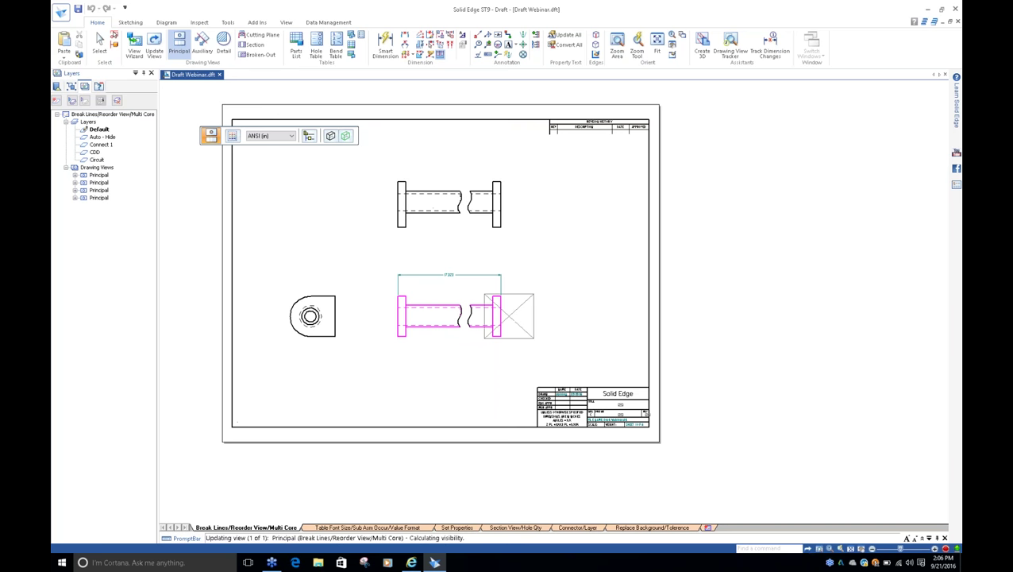
key("Escape")
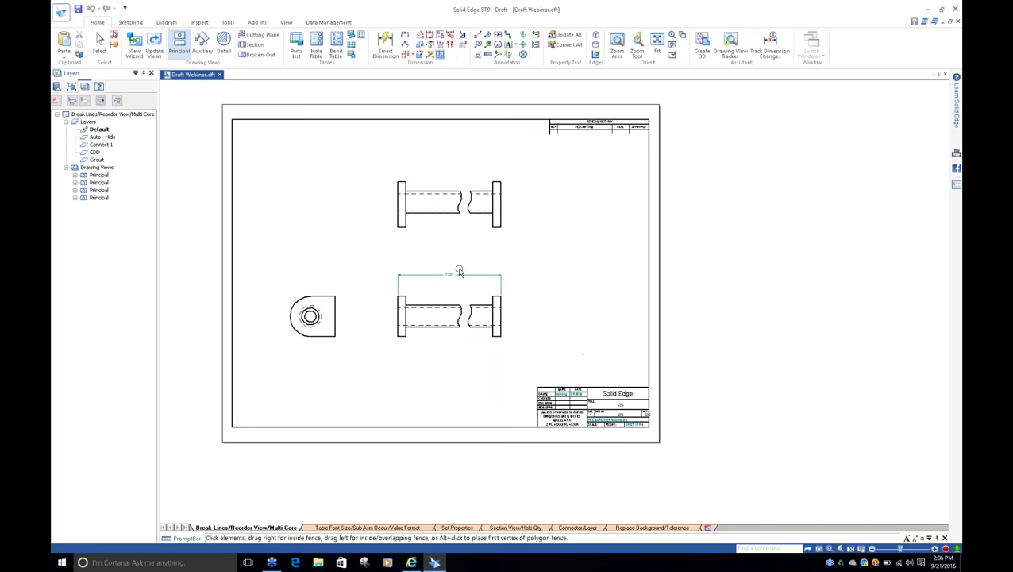
Review the break line inheritance options available for the upper bar view.
scroll(453, 245, "up", 1)
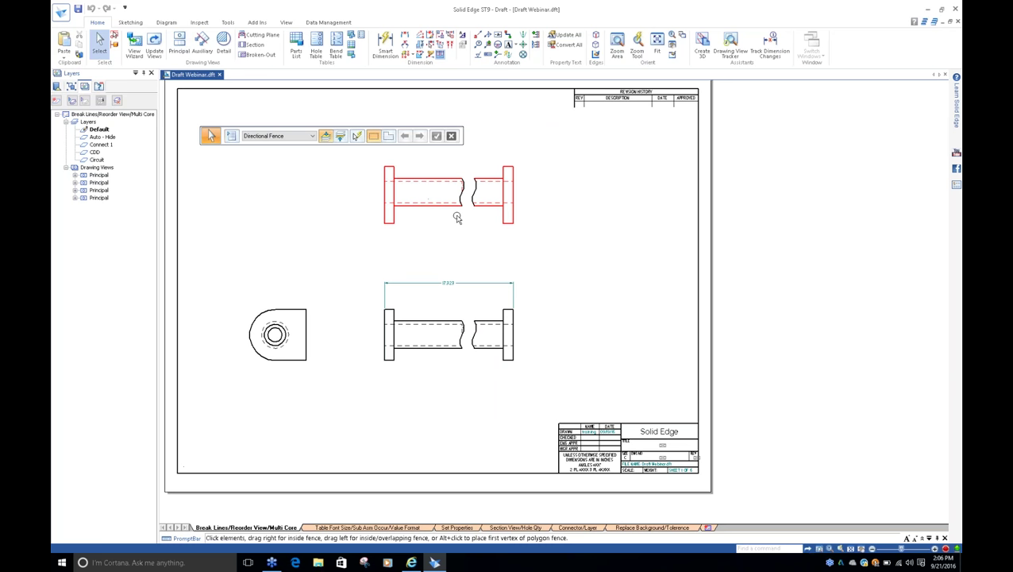
right_click(456, 211)
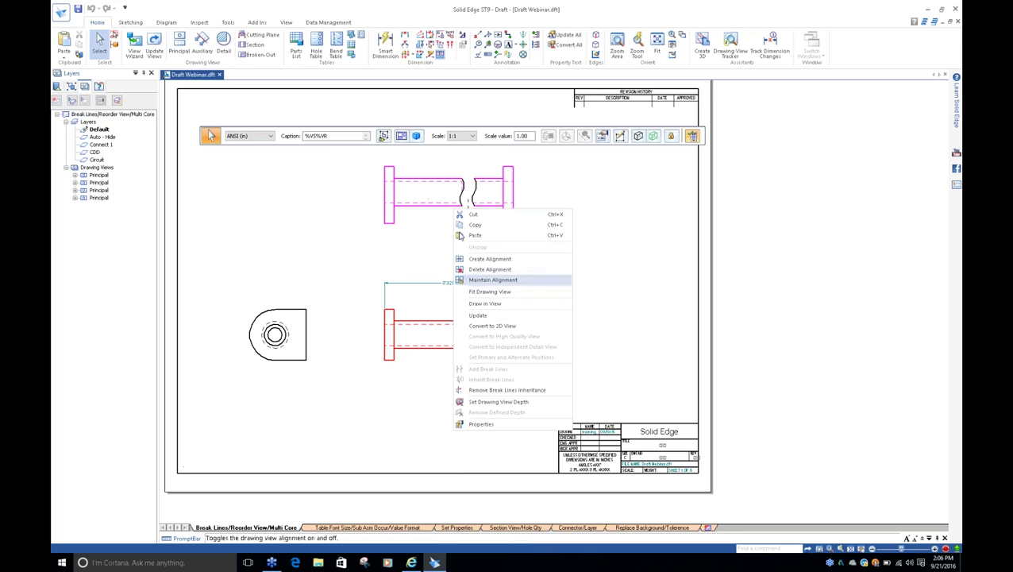
left_click(651, 285)
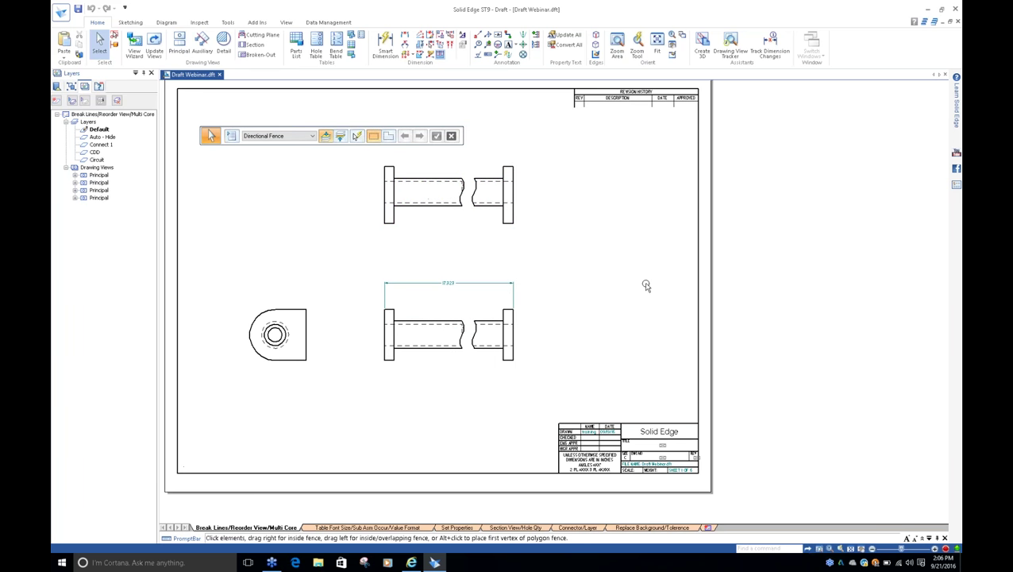
Open the bar part from the dimensioned drawing view and display the round rod's editable dimensions in an angled view.
scroll(434, 300, "up", 3)
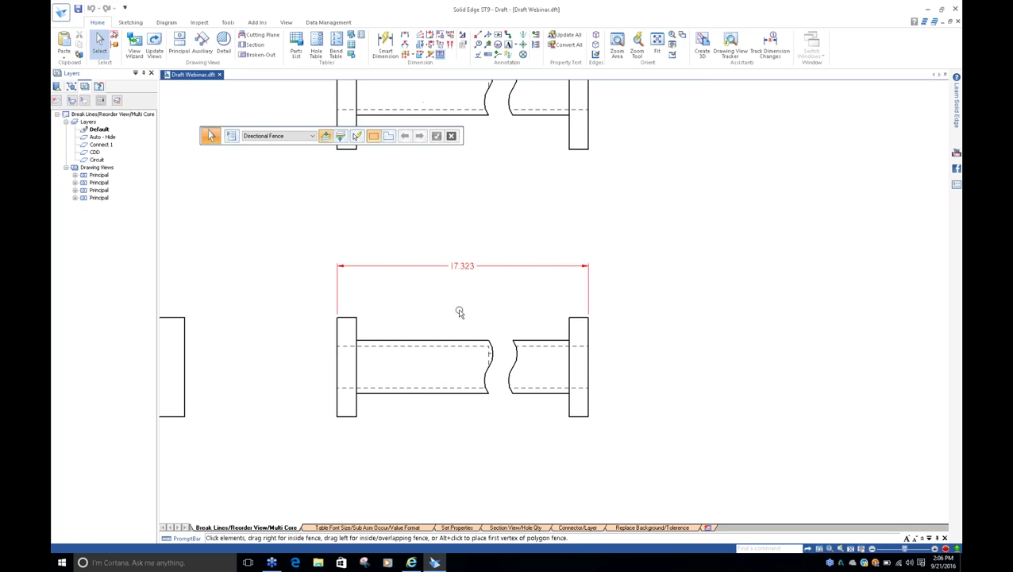
left_click(474, 339)
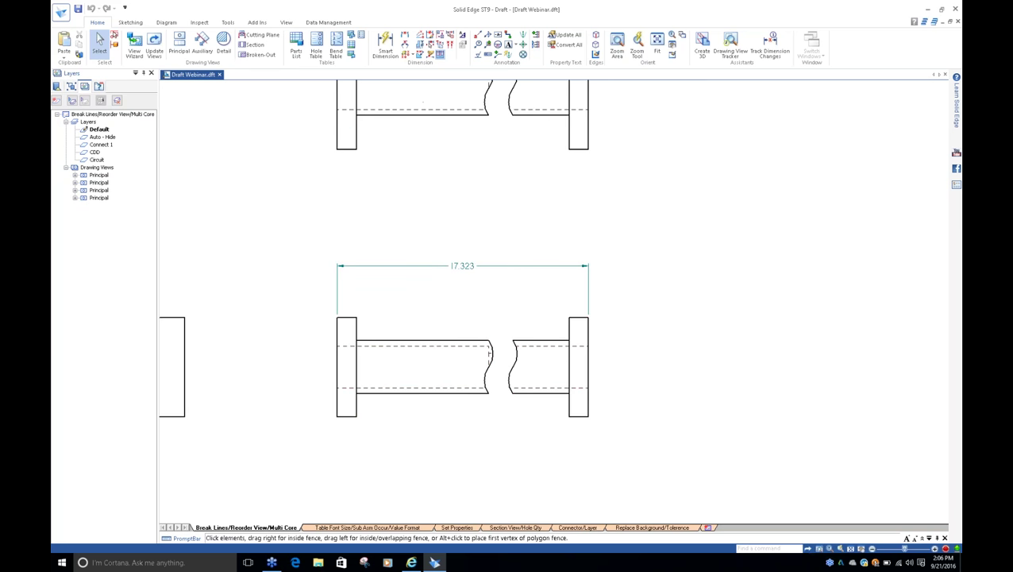
key("Escape")
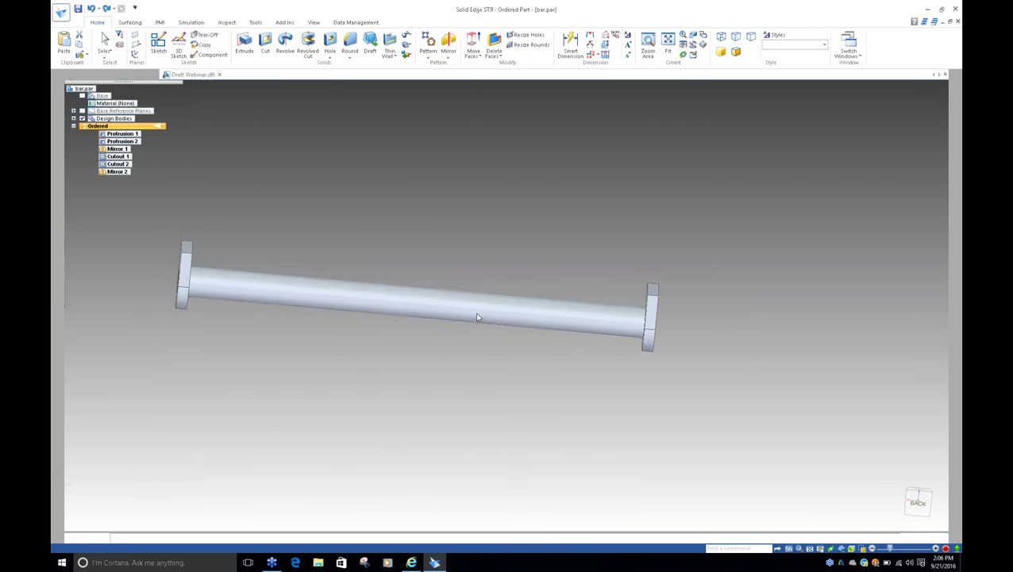
left_click(475, 312)
left_click(270, 266)
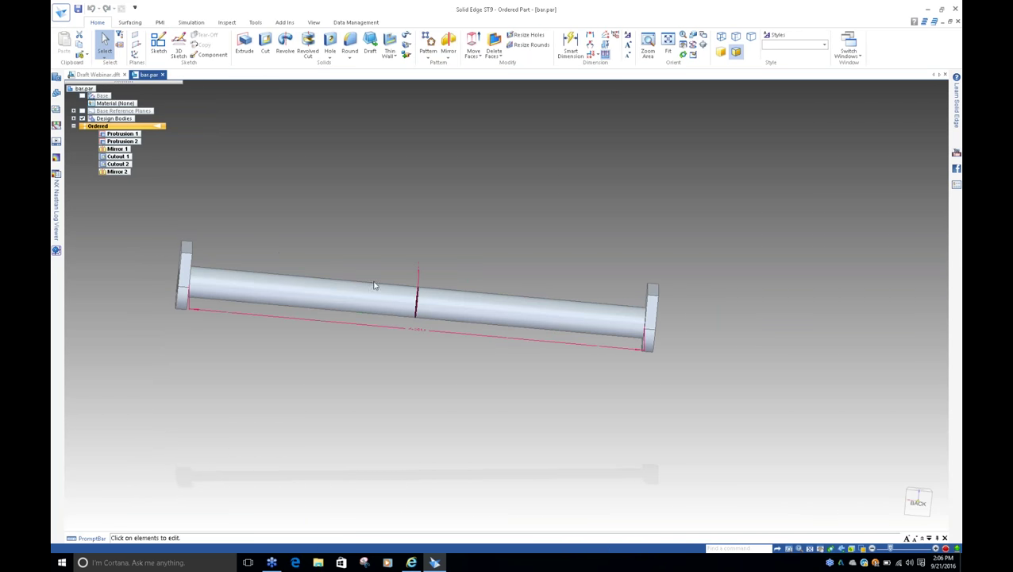
mouse_move(445, 304)
middle_mouse_down()
mouse_move(413, 318)
mouse_move(424, 327)
middle_mouse_up()
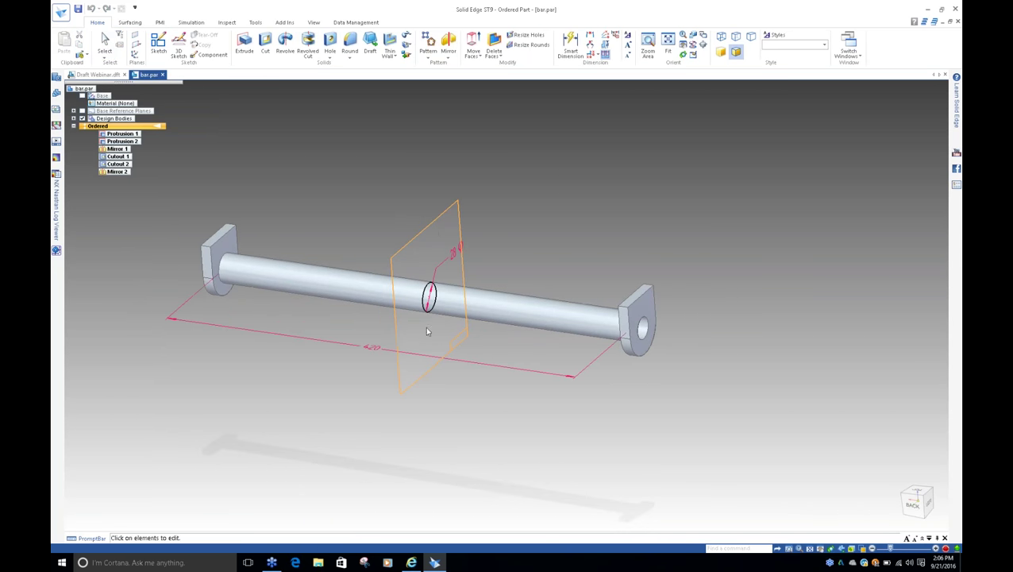
Set the round rod's length dimension to 300.
left_click(373, 348)
type("300")
key("Return")
Close the bar part with its changes saved and dismiss the Dimension Tracker report in the draft.
left_click(959, 22)
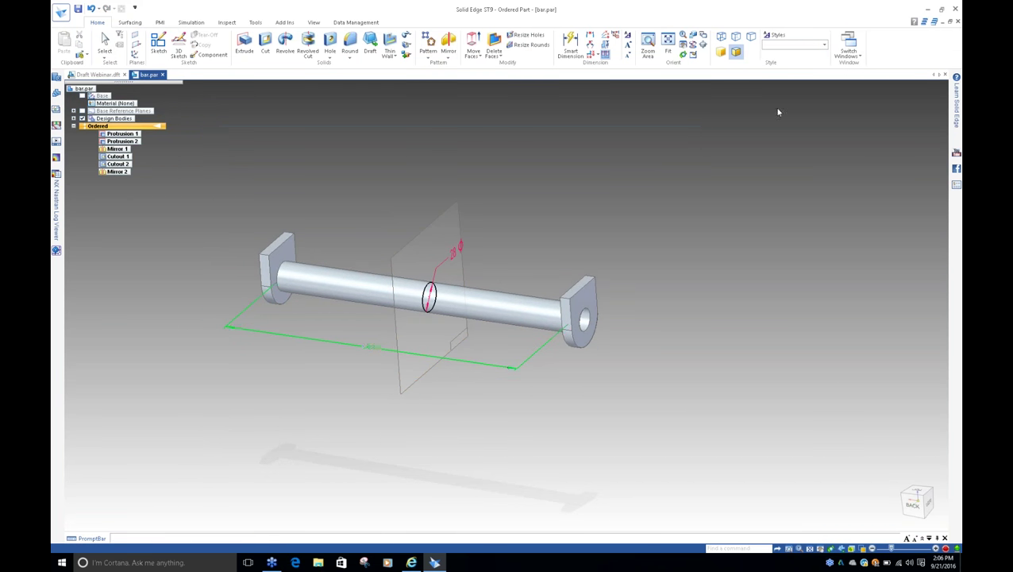
left_click(477, 319)
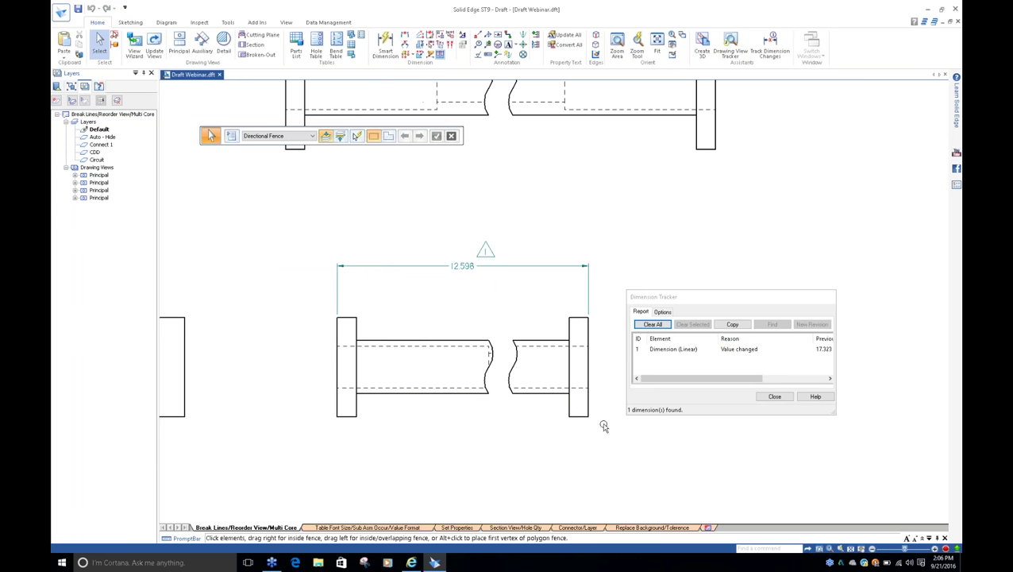
left_click(774, 397)
Show the dimensioned bar view unbroken and examine where both break lines attach to the bore edges.
left_click(552, 346)
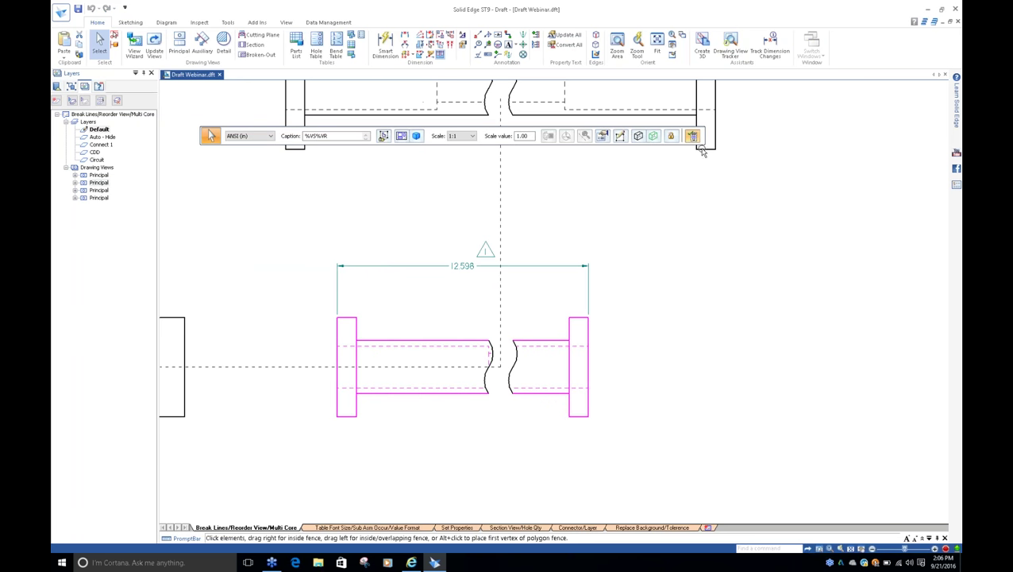
scroll(425, 340, "down", 3)
scroll(425, 340, "up", 5)
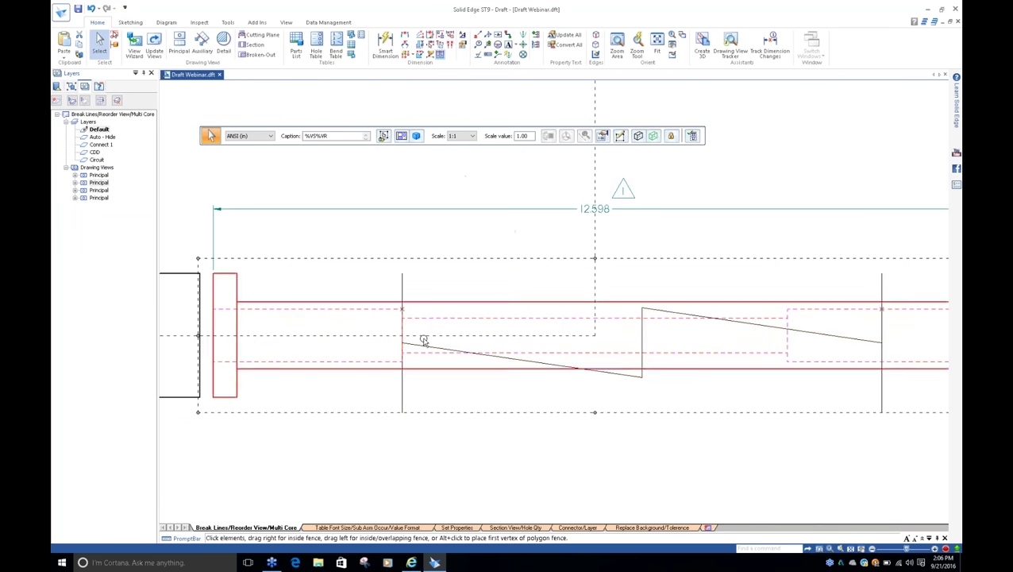
scroll(401, 310, "up", 3)
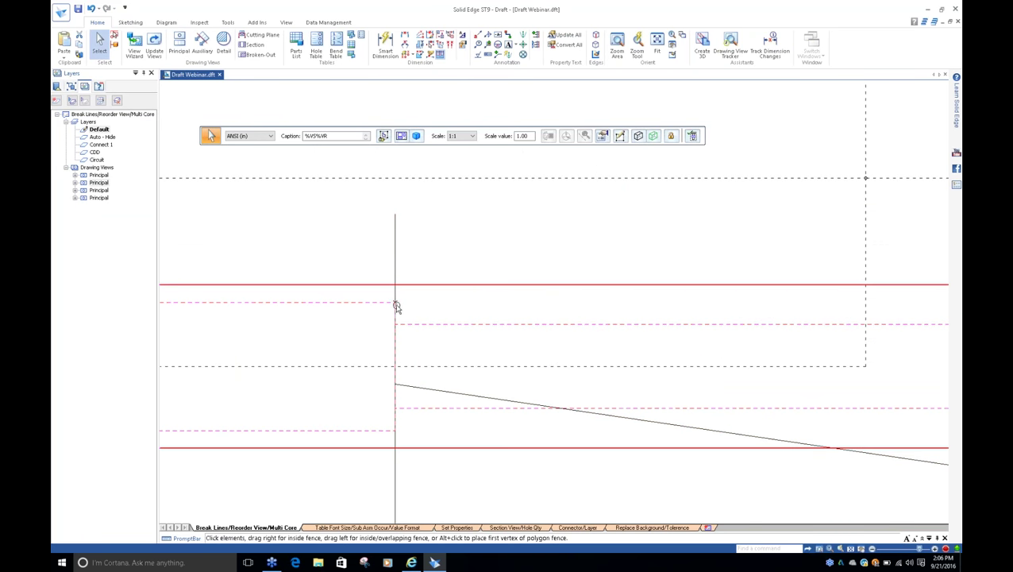
scroll(316, 329, "down", 1)
scroll(761, 349, "down", 3)
scroll(671, 349, "up", 3)
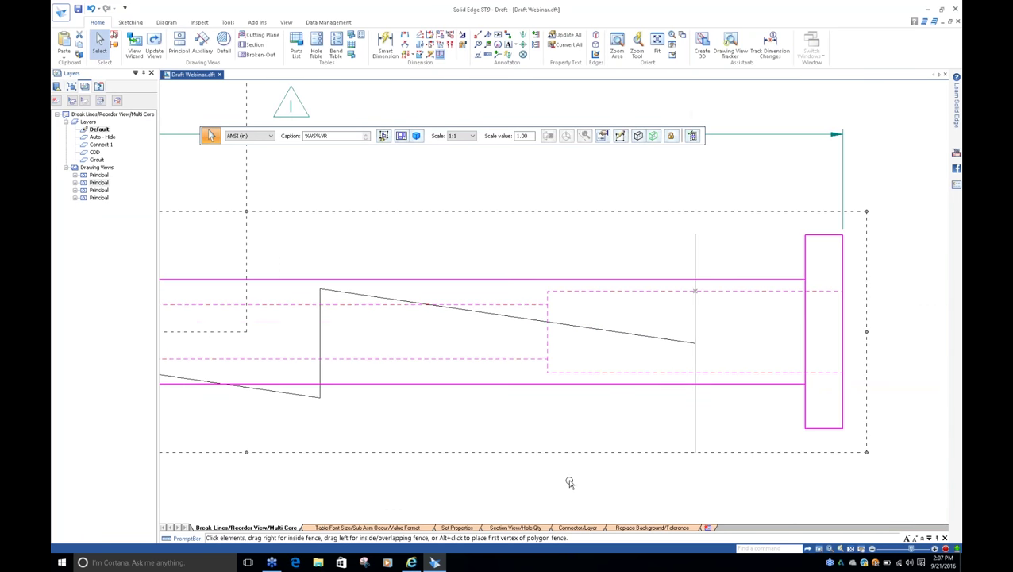
scroll(528, 470, "down", 1)
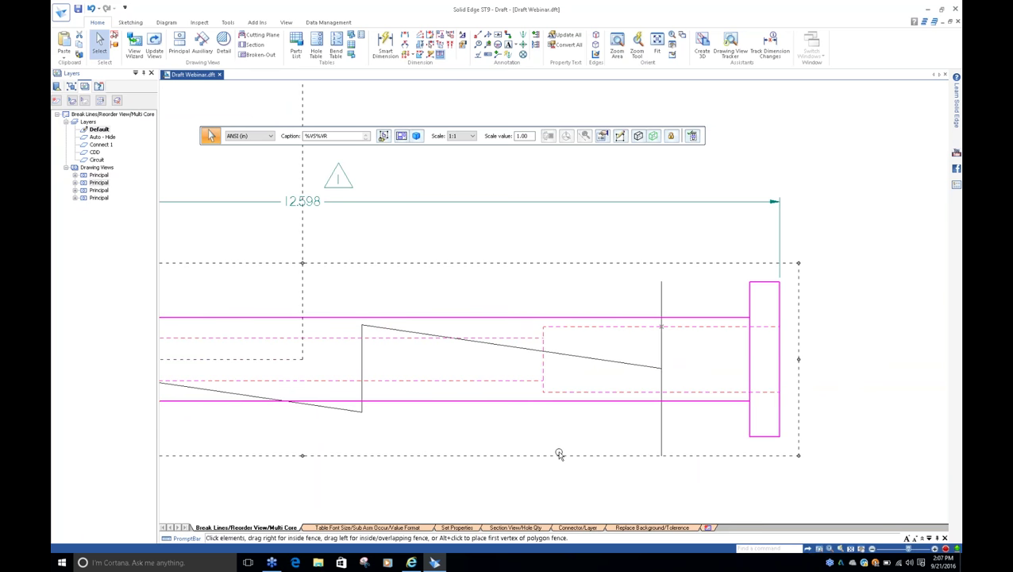
scroll(559, 454, "down", 1)
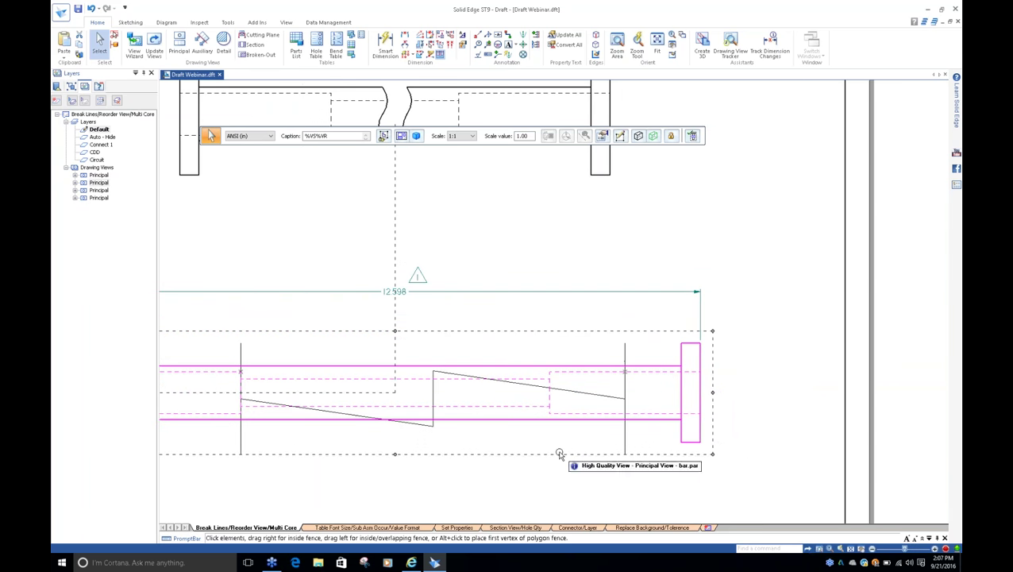
Restore the dimensioned bar view to its broken display.
left_click(730, 216)
scroll(615, 306, "down", 2)
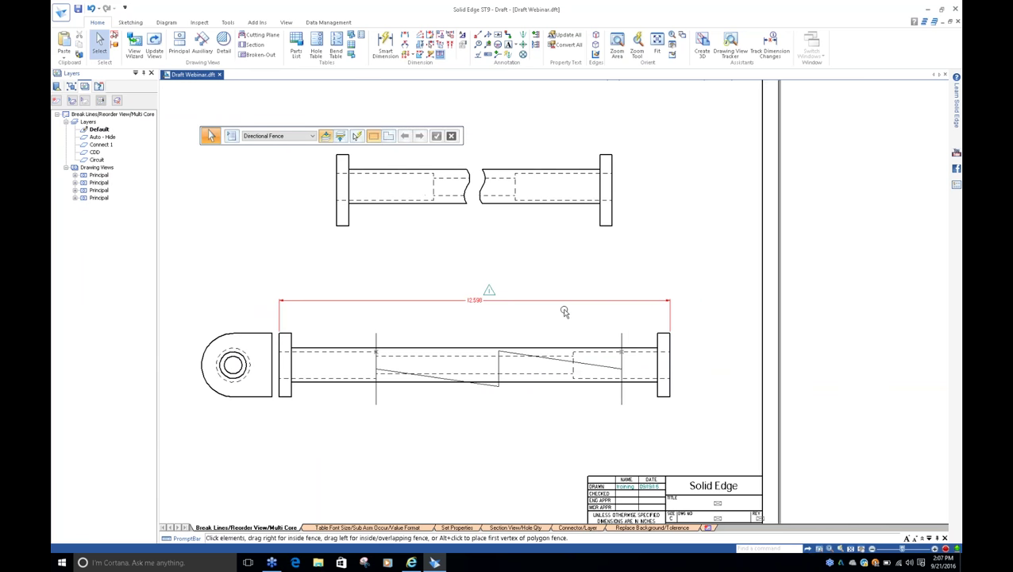
left_click(562, 335)
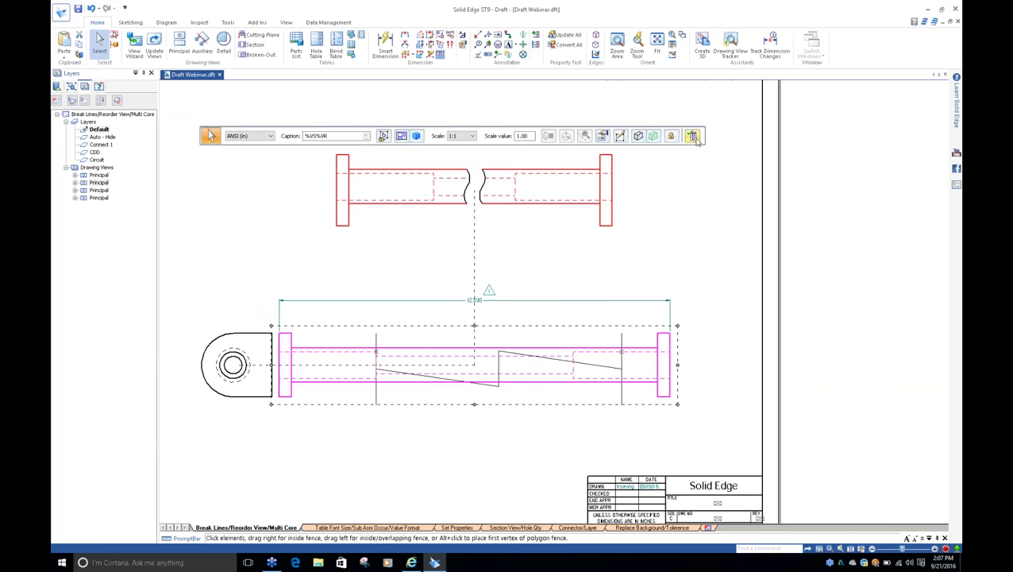
left_click(693, 136)
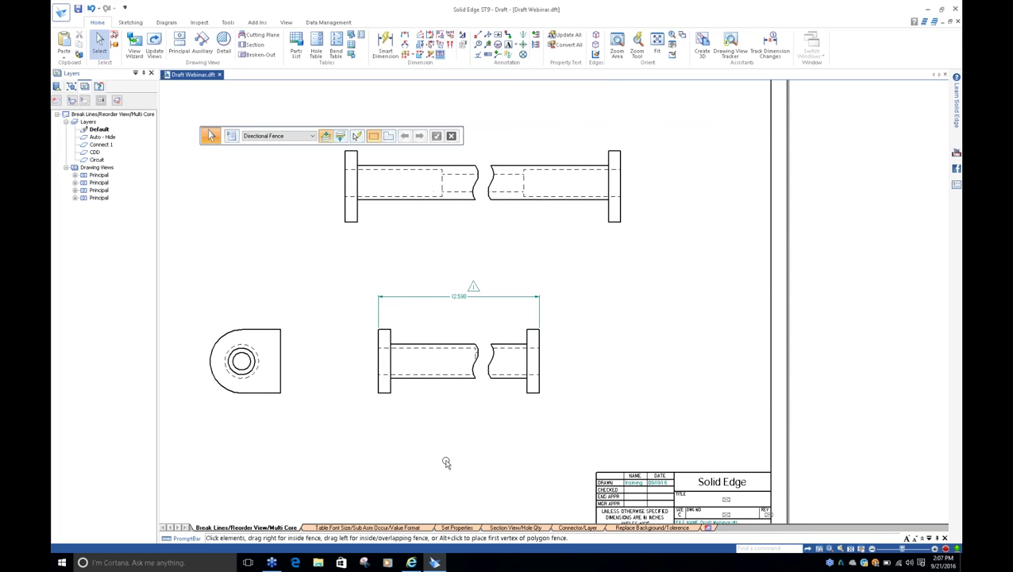
Remove the triangular change balloon above the bar's overall length dimension.
left_click(475, 289)
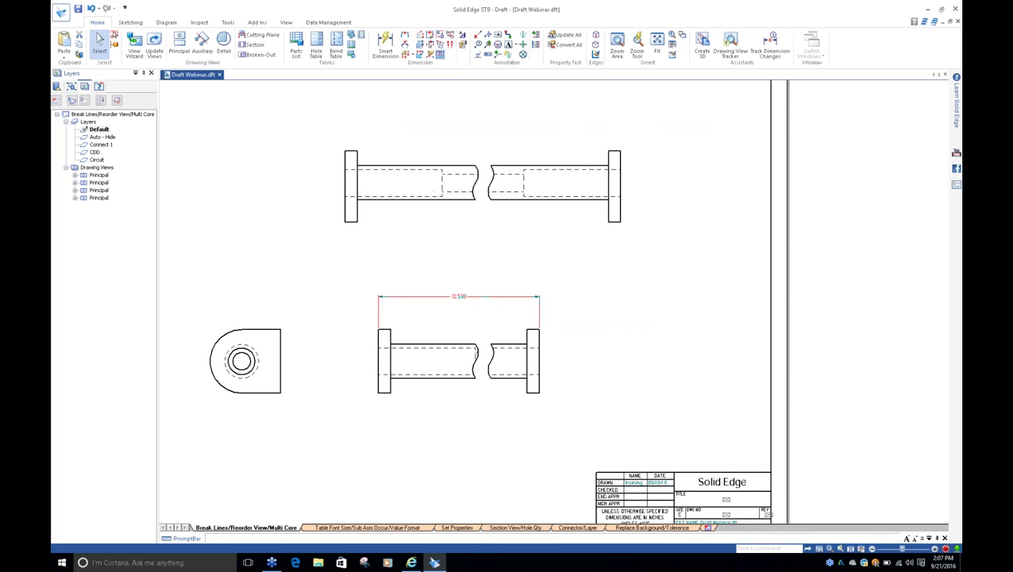
key("Escape")
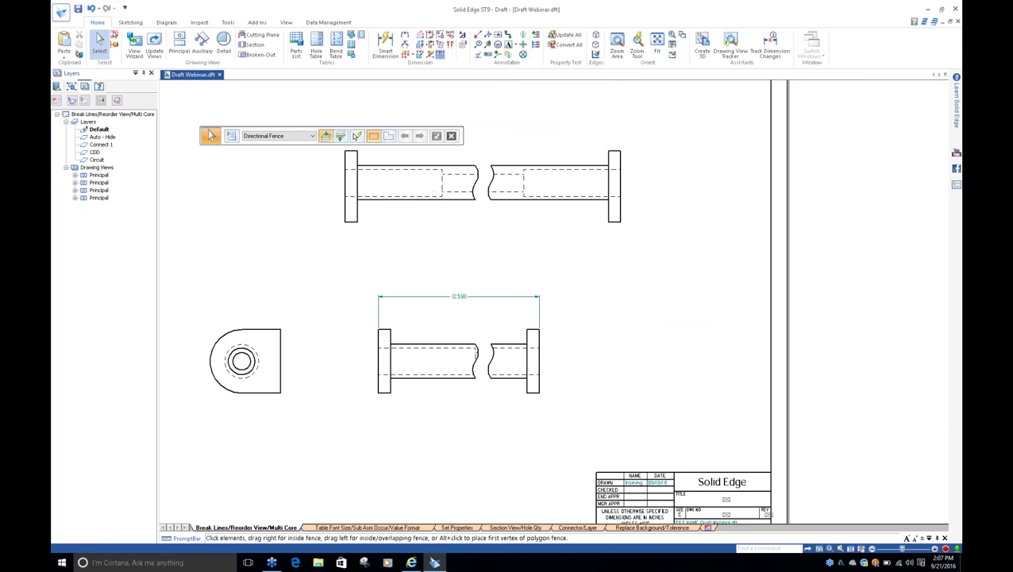
left_click(413, 165)
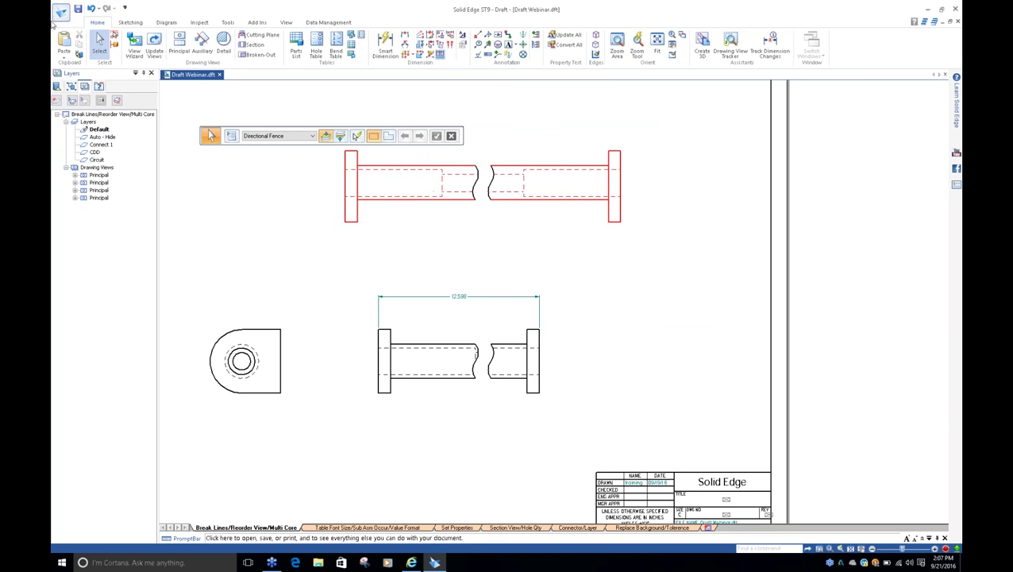
Examine the general options for multi-core drawing view processing and close the options unchanged.
left_click(59, 20)
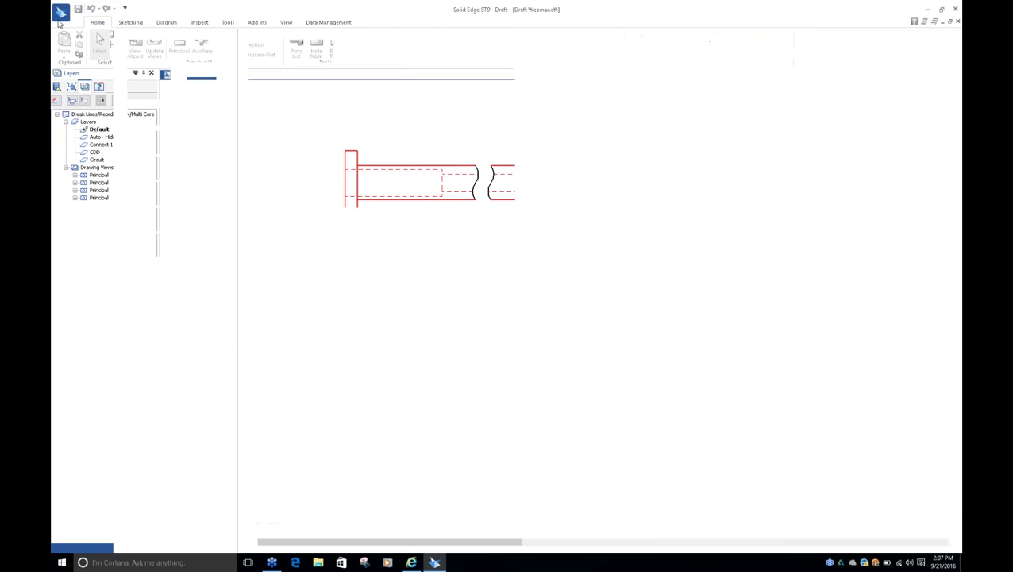
left_click(59, 21)
left_click(59, 20)
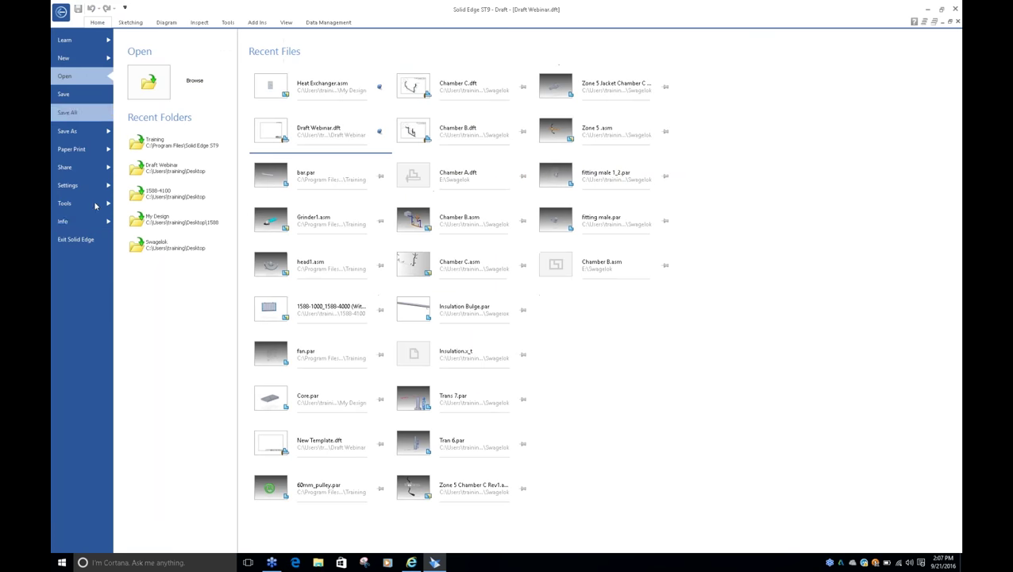
left_click(94, 190)
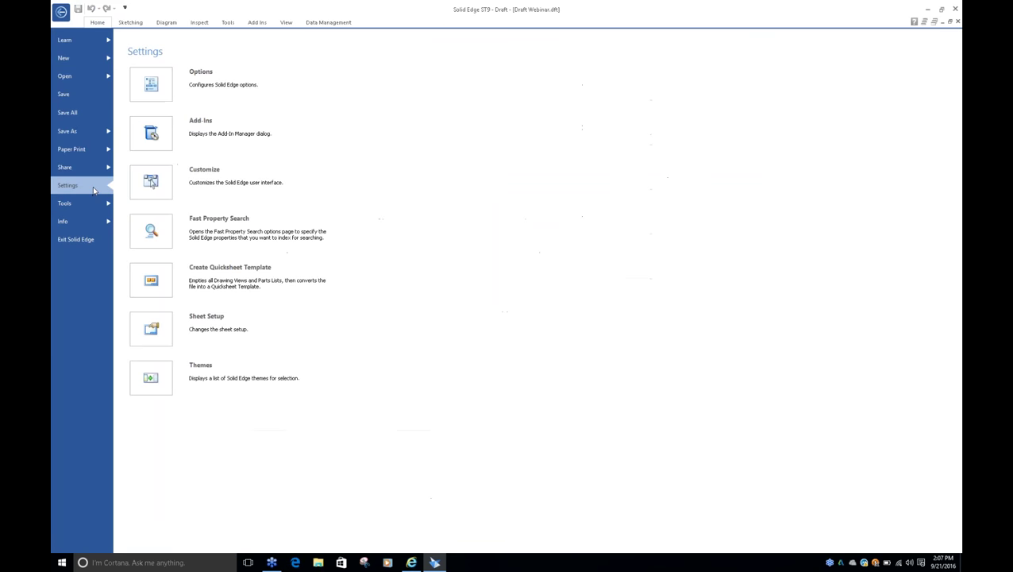
left_click(149, 83)
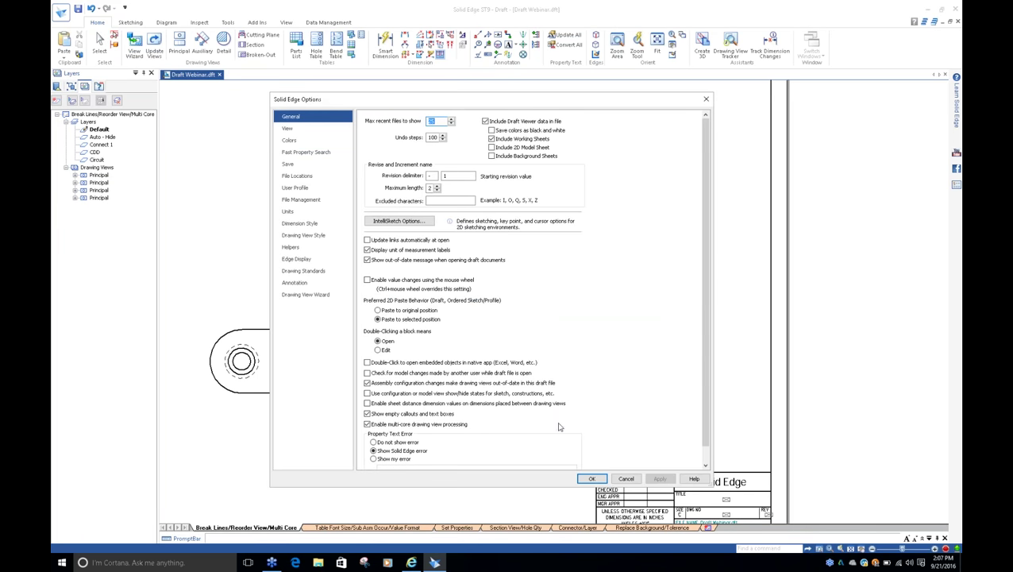
scroll(414, 417, "down", 1)
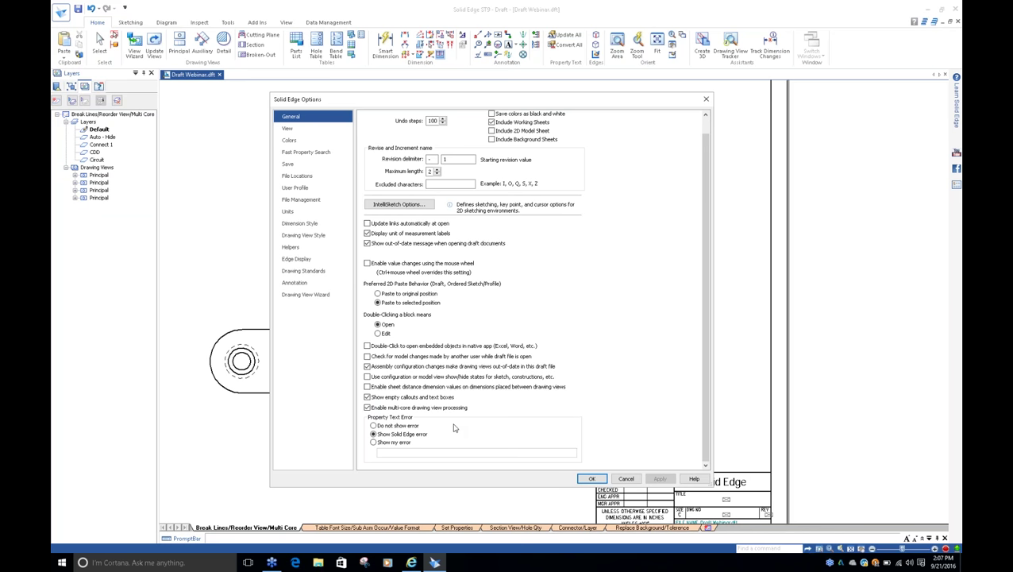
left_click(591, 479)
left_click(591, 480)
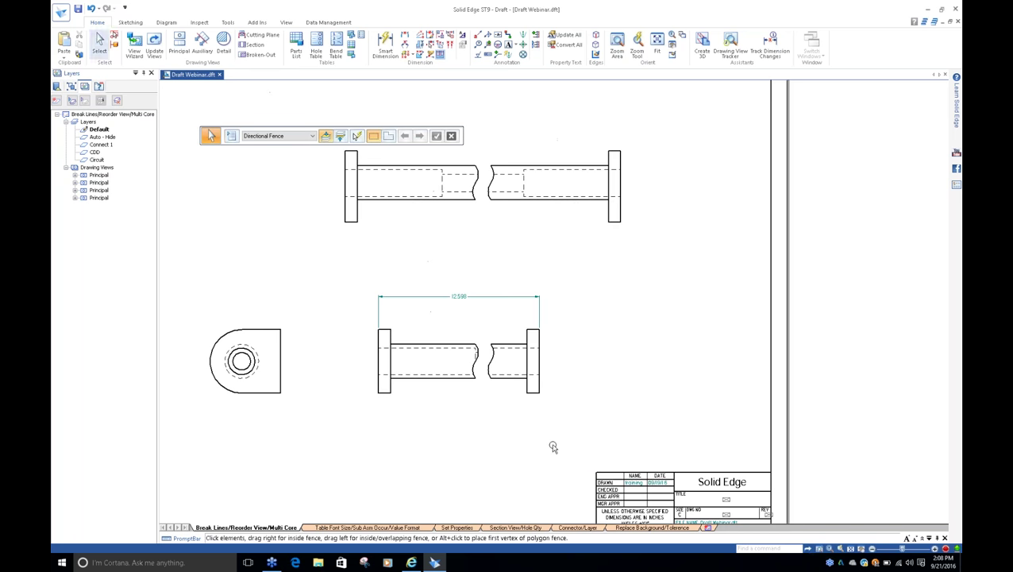
Switch to the Table Font Size/Sub Asm Occur/Value Format sheet and bring the grinder parts list into close view.
key("ctrl+shift+a")
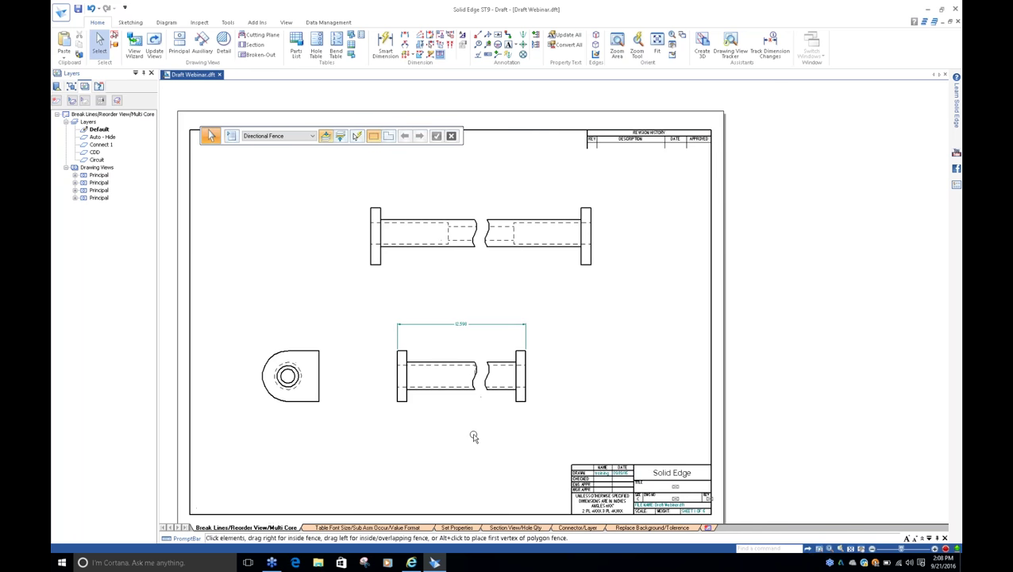
middle_click_drag(472, 436, 466, 420)
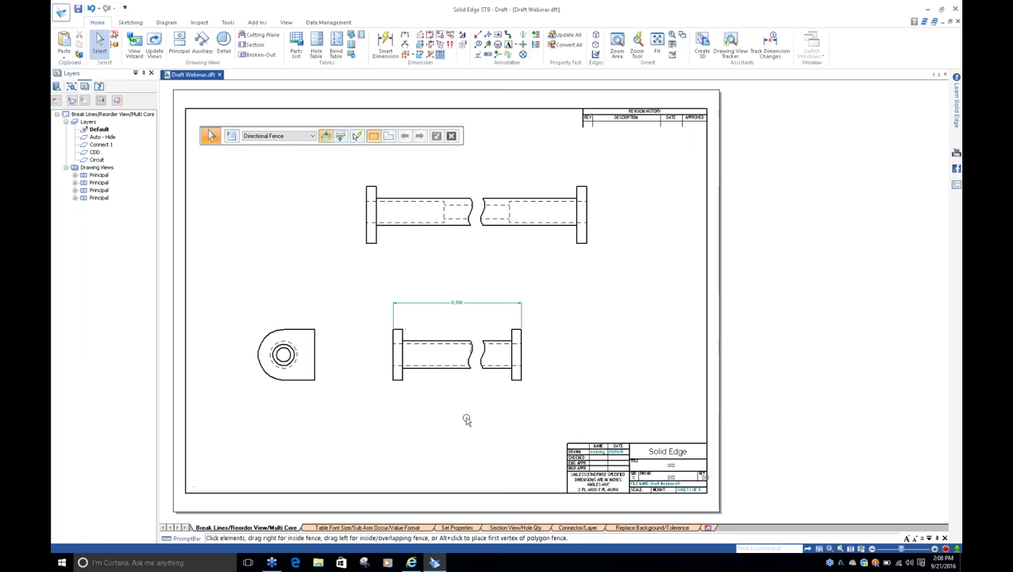
left_click(393, 528)
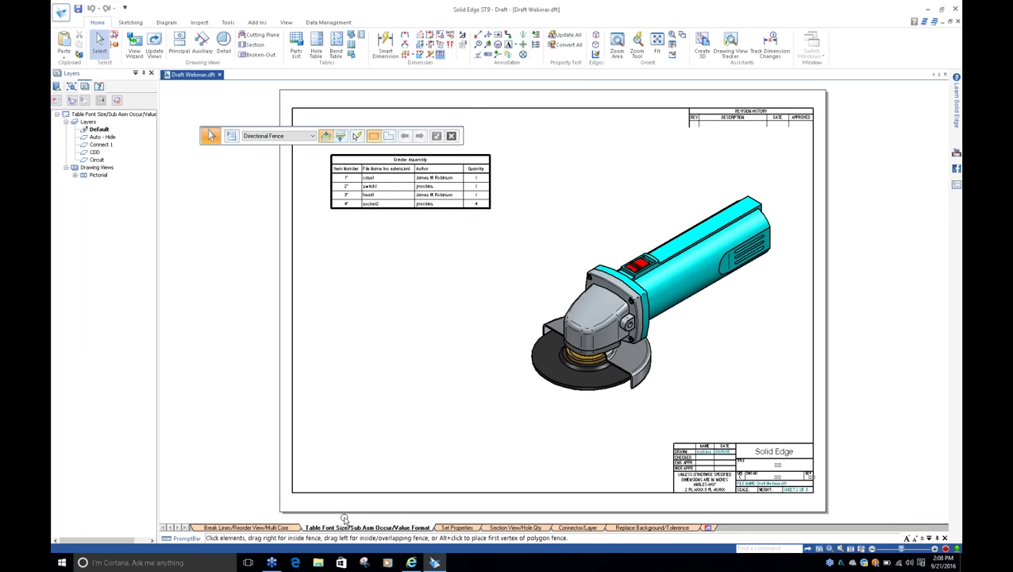
scroll(371, 490, "down", 1)
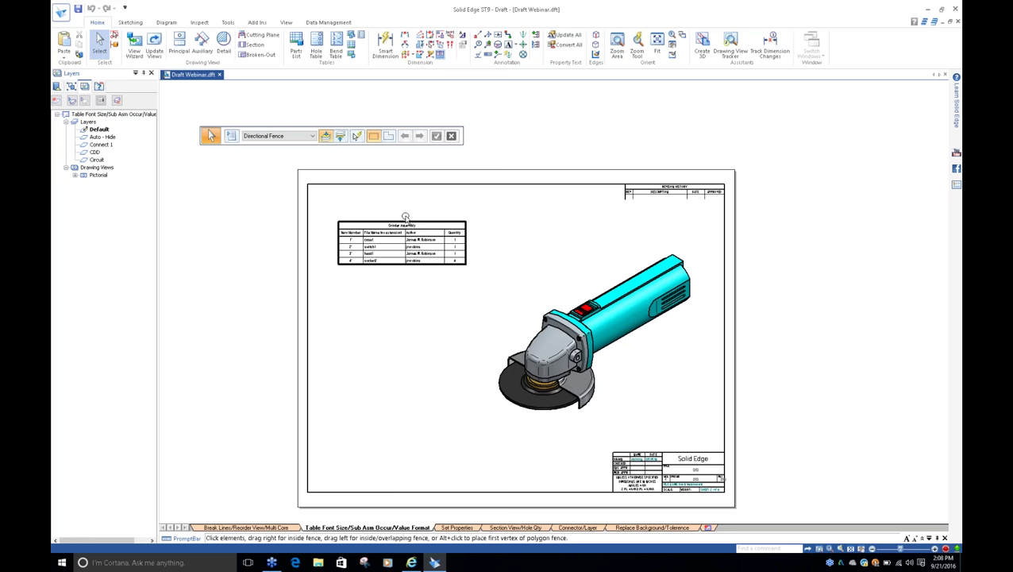
scroll(405, 216, "up", 5)
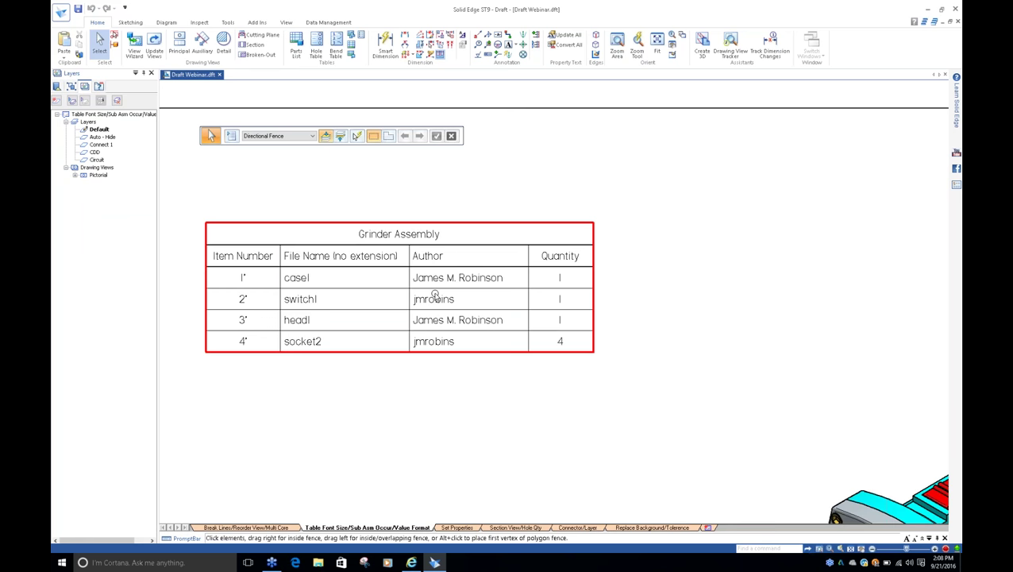
scroll(368, 268, "up", 1)
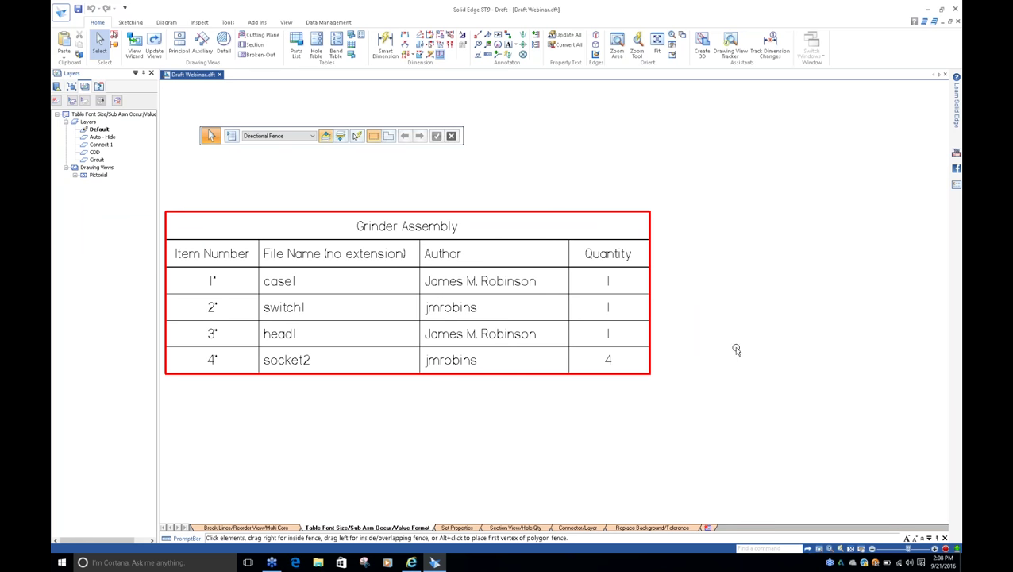
scroll(450, 293, "down", 1)
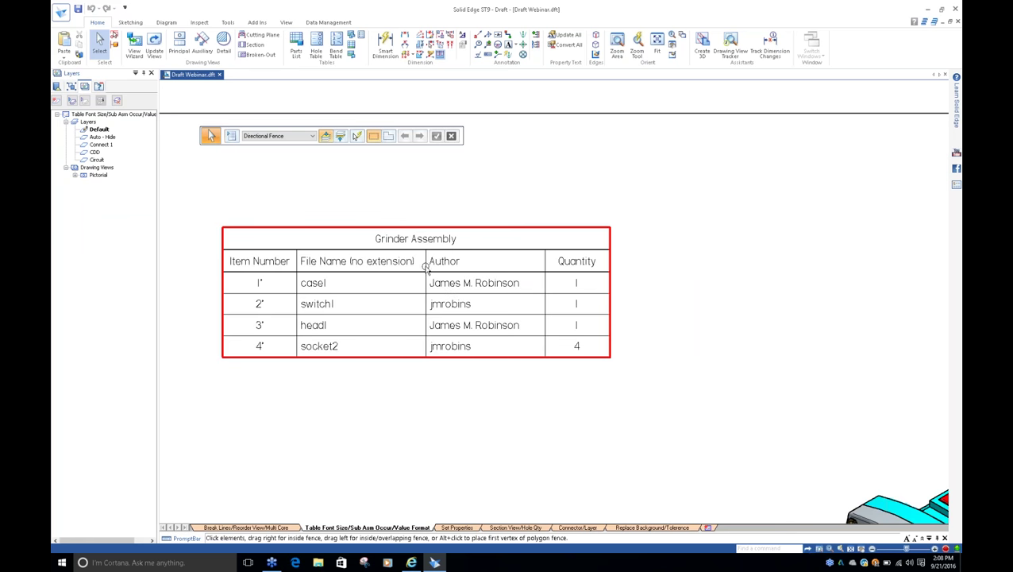
Format the Grinder Assembly title of the parts list with 0.25 in text in the Solid Edge Stencil font.
left_click(442, 228)
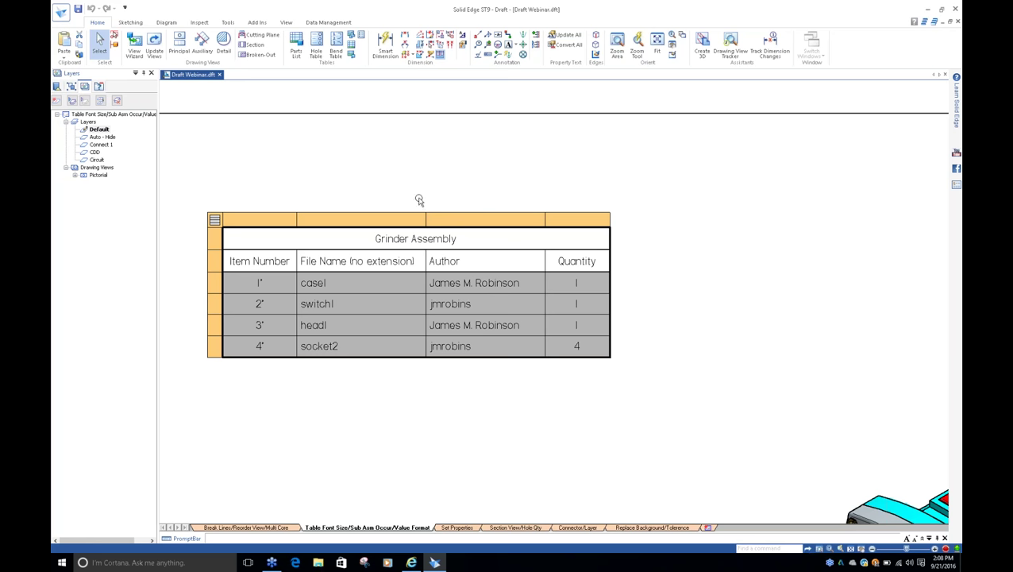
left_click(455, 240)
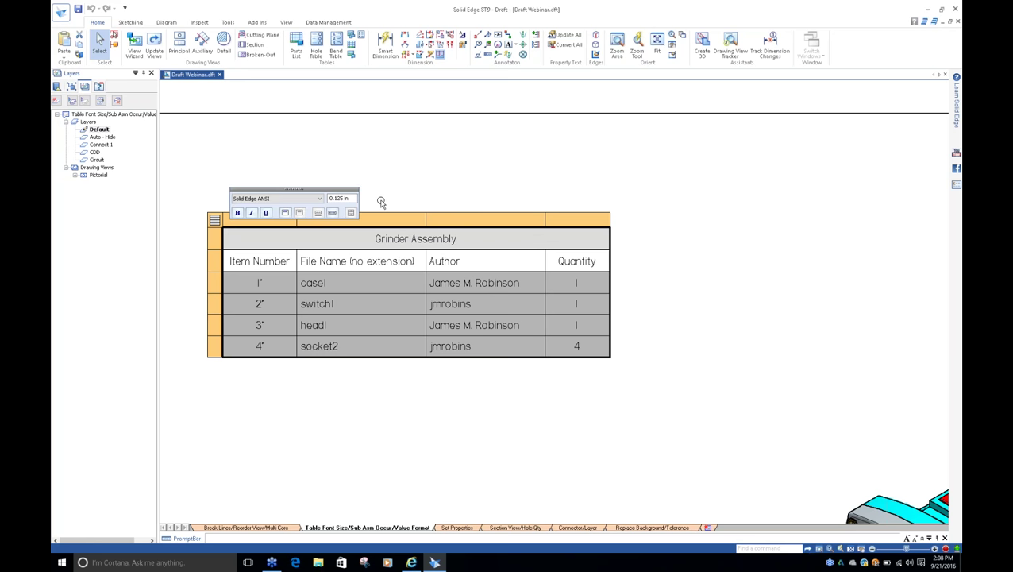
left_click(339, 198)
type(".25")
key("Return")
left_click(319, 198)
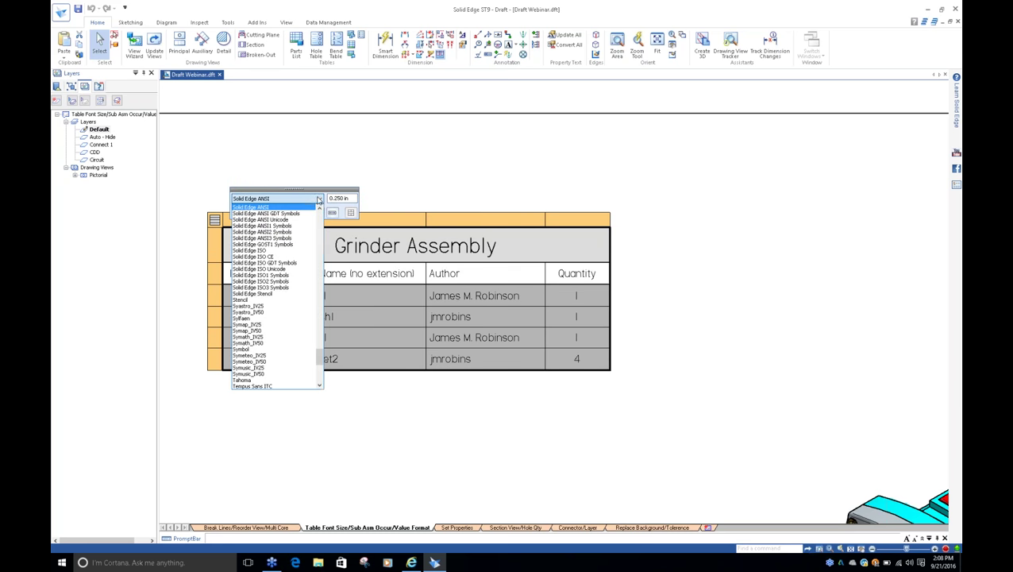
left_click(294, 295)
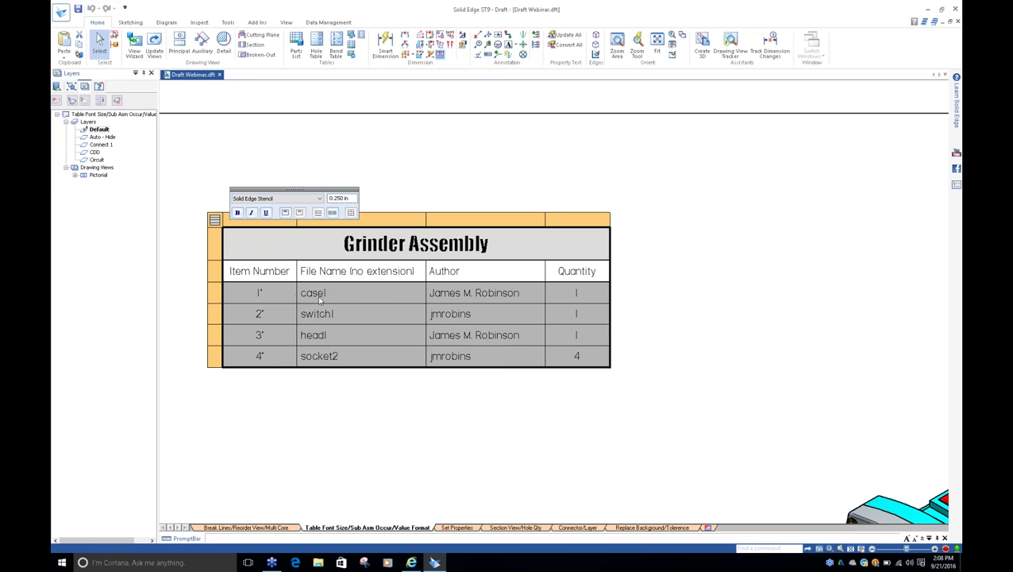
Shorten the parts list's second column header to "File Name" and narrow that column to suit the shorter text.
left_click(403, 278)
double_click(412, 271)
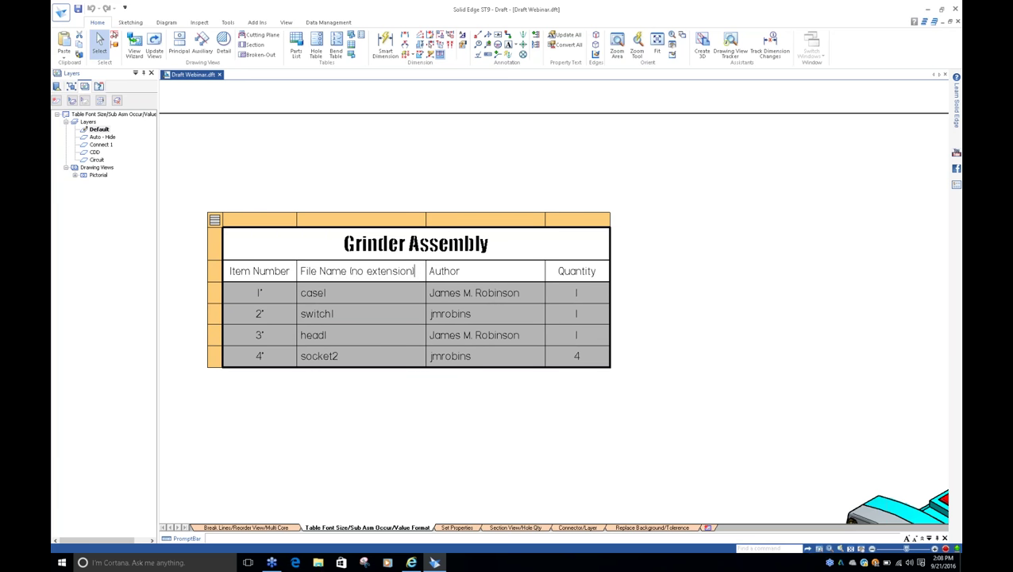
key("BackSpace")
key("BackSpace")
key("BackSpace")
key("BackSpace")
key("BackSpace")
key("BackSpace")
key("BackSpace")
key("BackSpace")
key("BackSpace")
key("BackSpace")
key("BackSpace")
key("BackSpace")
key("BackSpace")
left_click(417, 271)
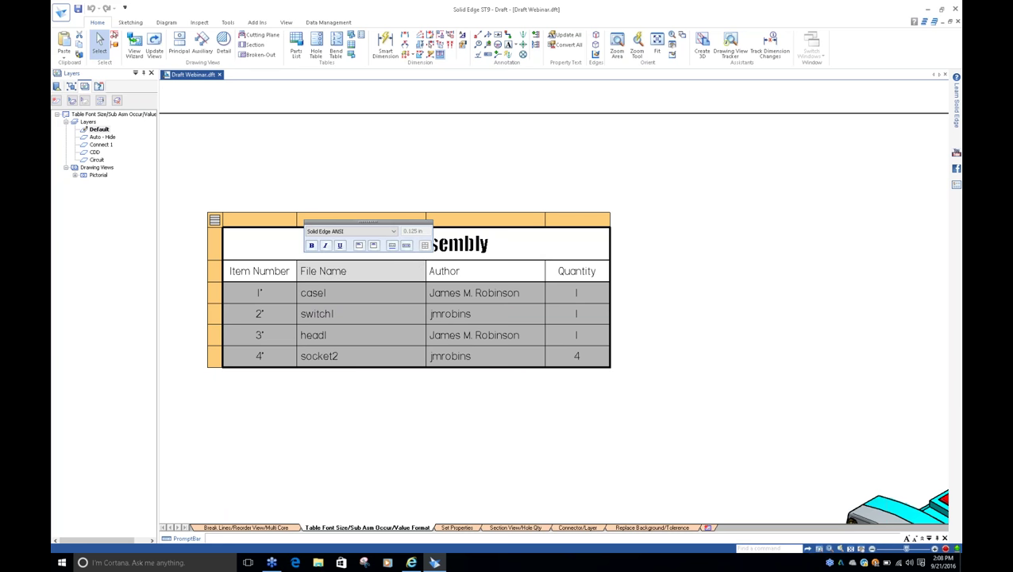
left_click(425, 181)
key("Escape")
left_click(426, 271)
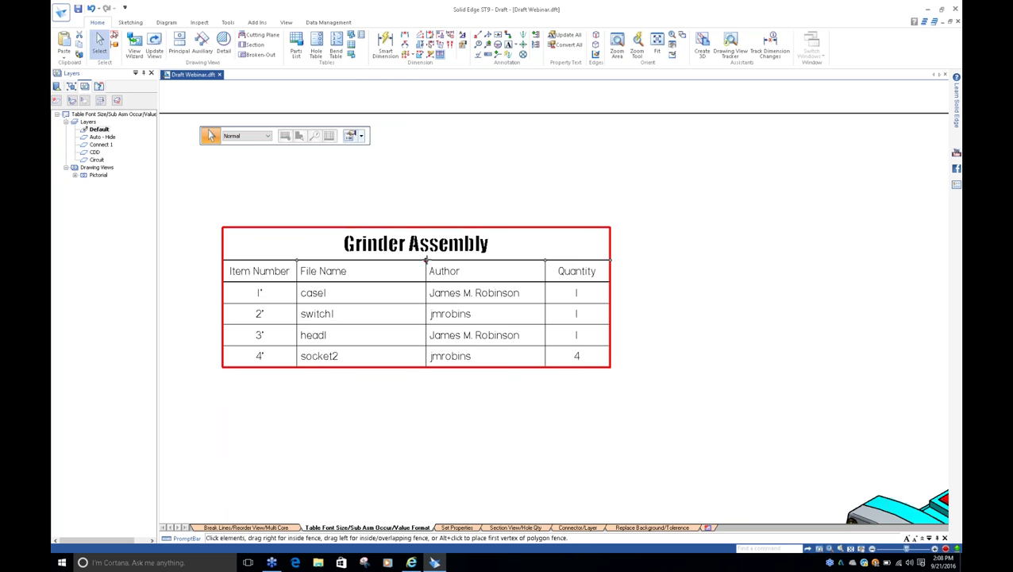
left_click_drag(408, 264, 369, 266)
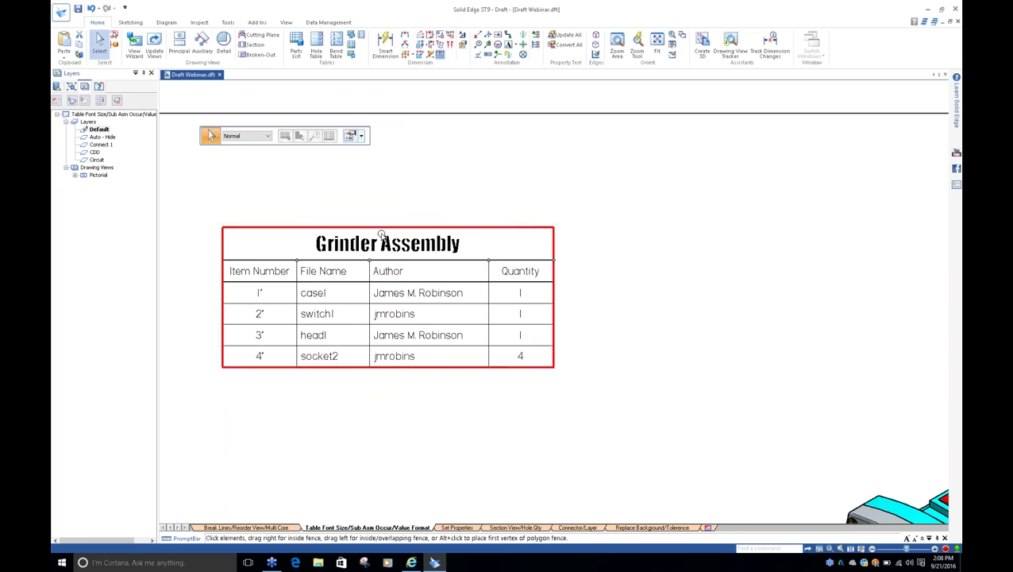
Set the text size of the Author column's data cells in the parts list to 0.2 in.
double_click(382, 230)
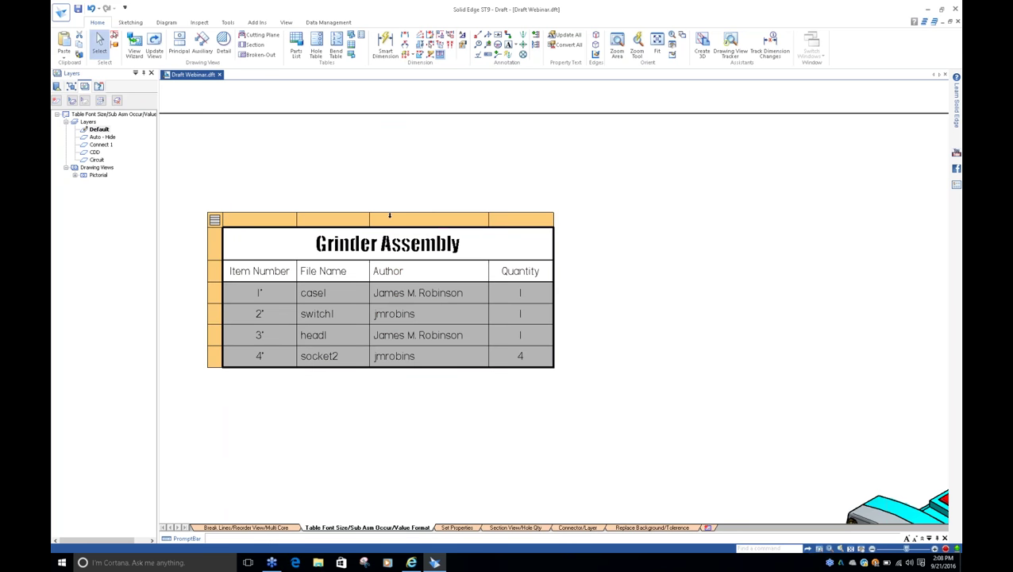
left_click(389, 215)
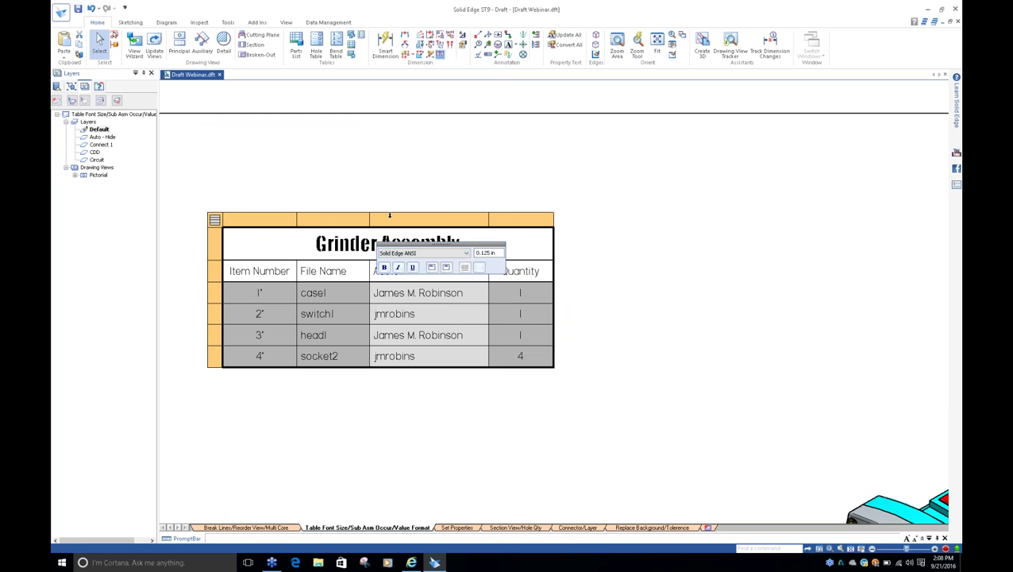
left_click(501, 253)
type("0.2")
key("Return")
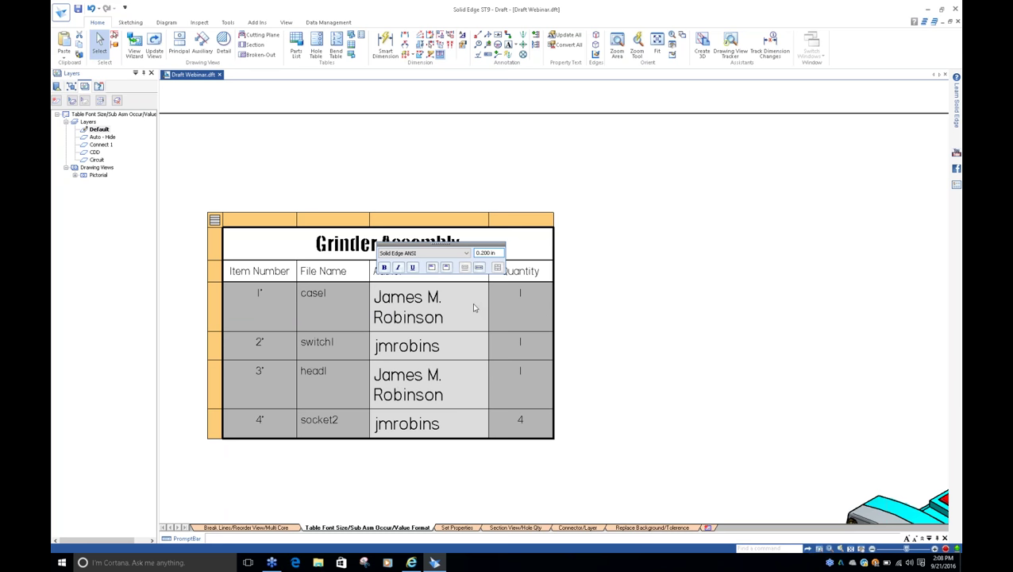
left_click(626, 253)
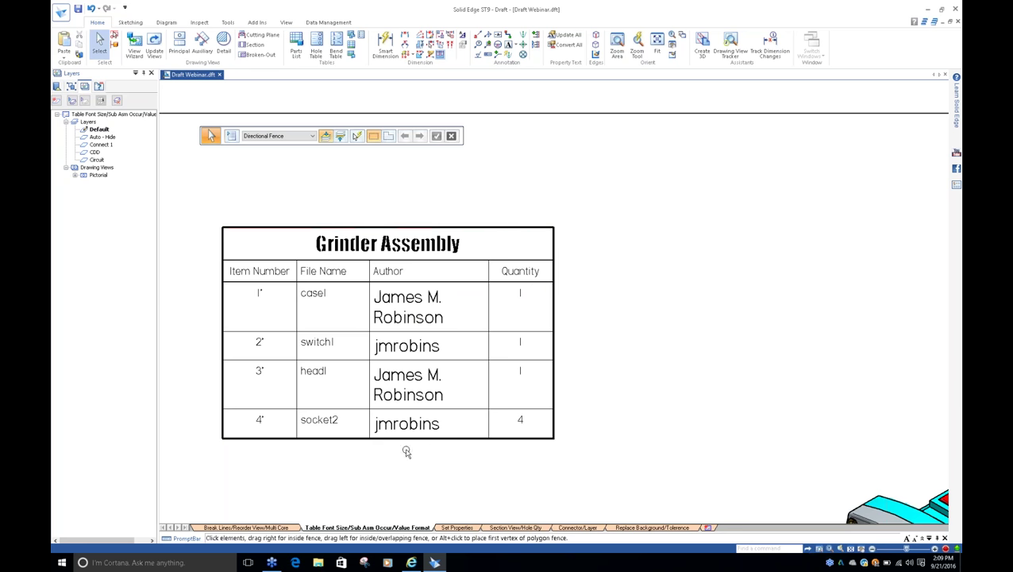
Undo the text size change in the Author column of the parts list.
scroll(335, 480, "down", 5)
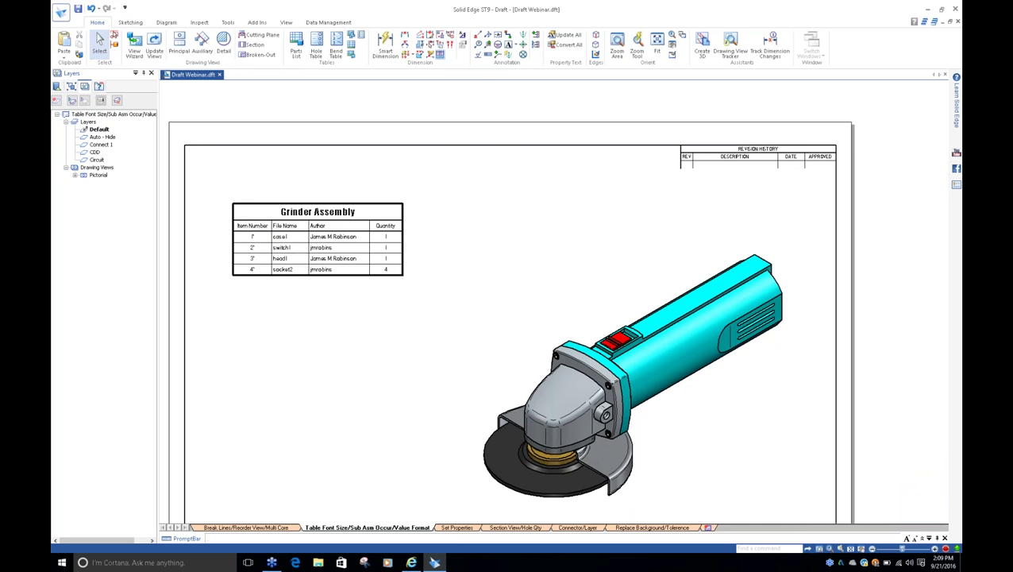
scroll(333, 273, "up", 1)
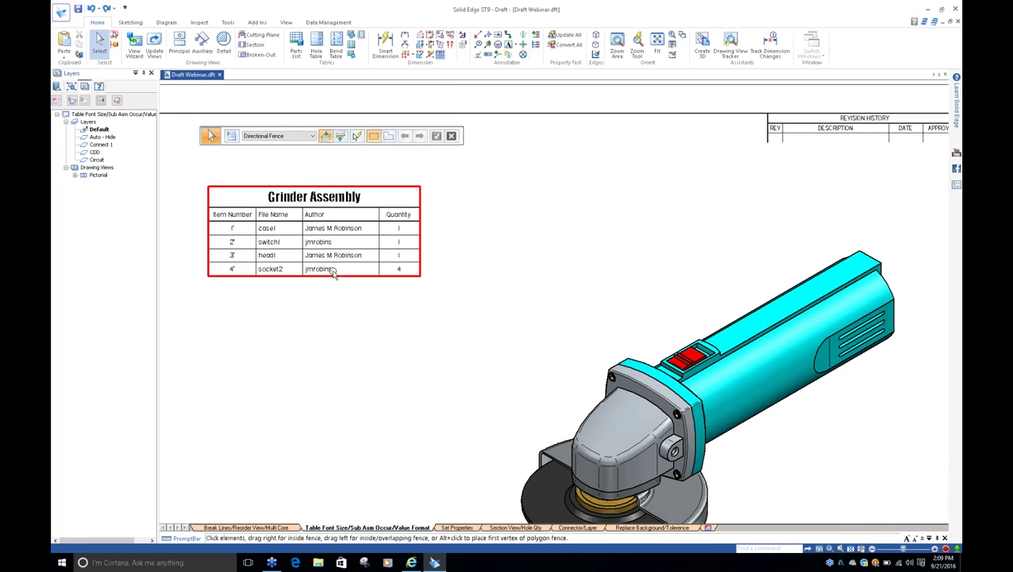
scroll(312, 275, "down", 2)
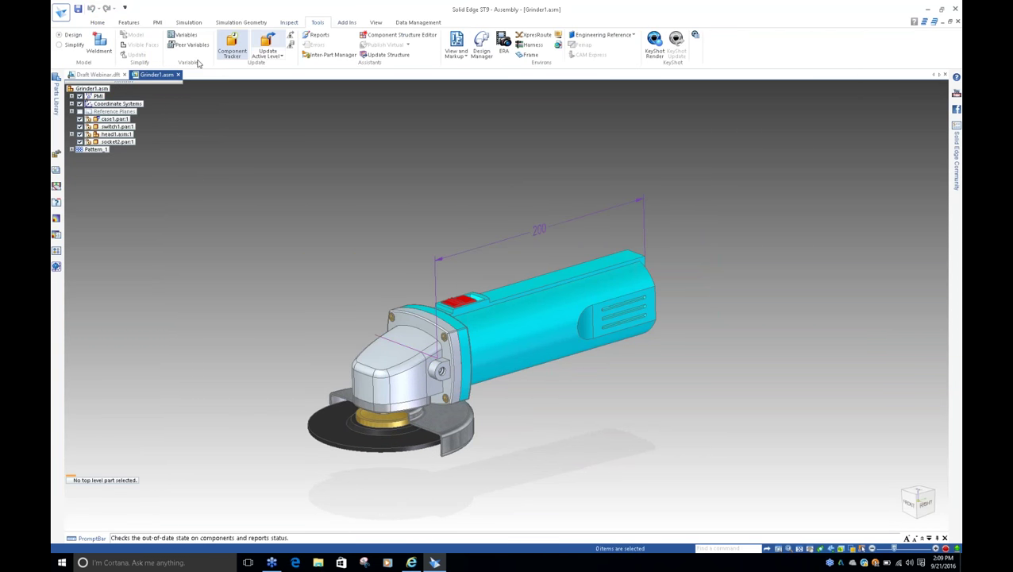
Examine the exposed Body Length variable in Grinder1.asm and the components nested under head1.asm and plate2.asm.
left_click(184, 35)
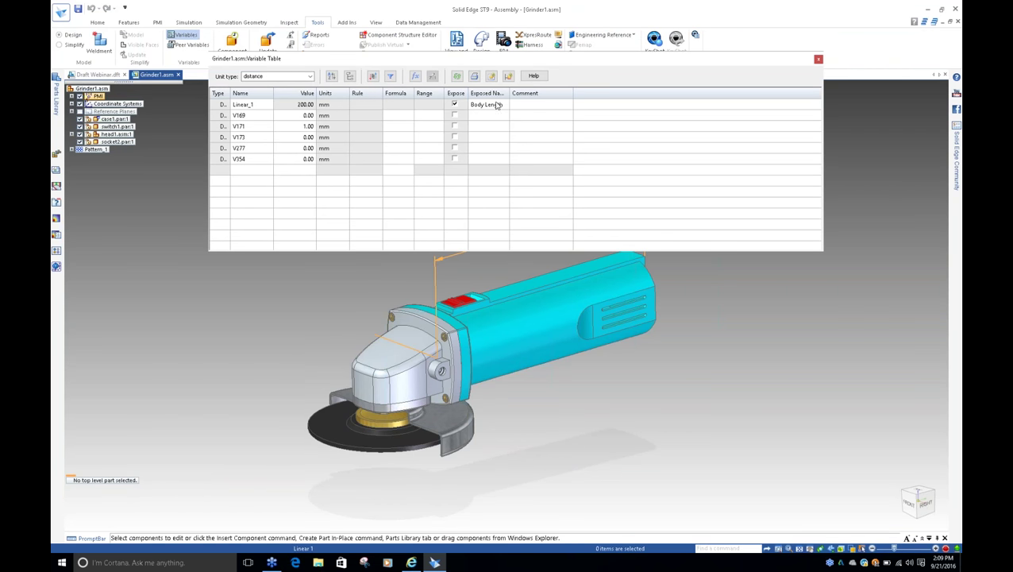
left_click(819, 59)
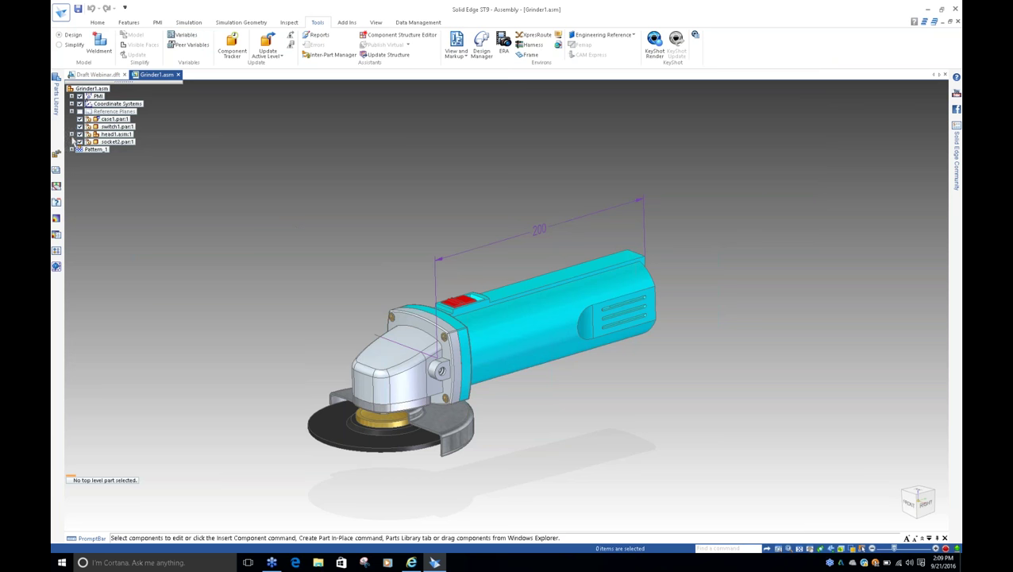
left_click(72, 135)
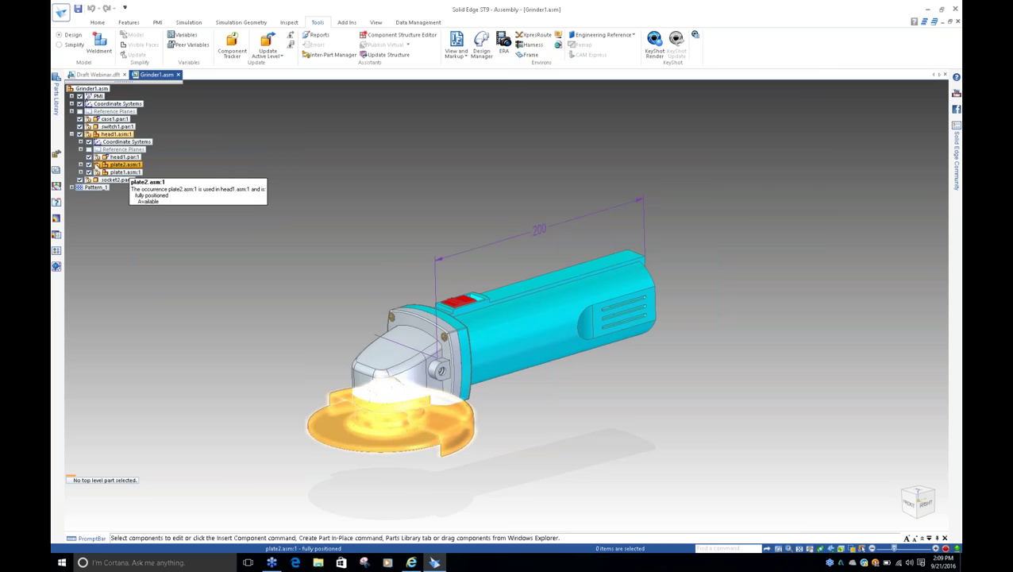
left_click(81, 164)
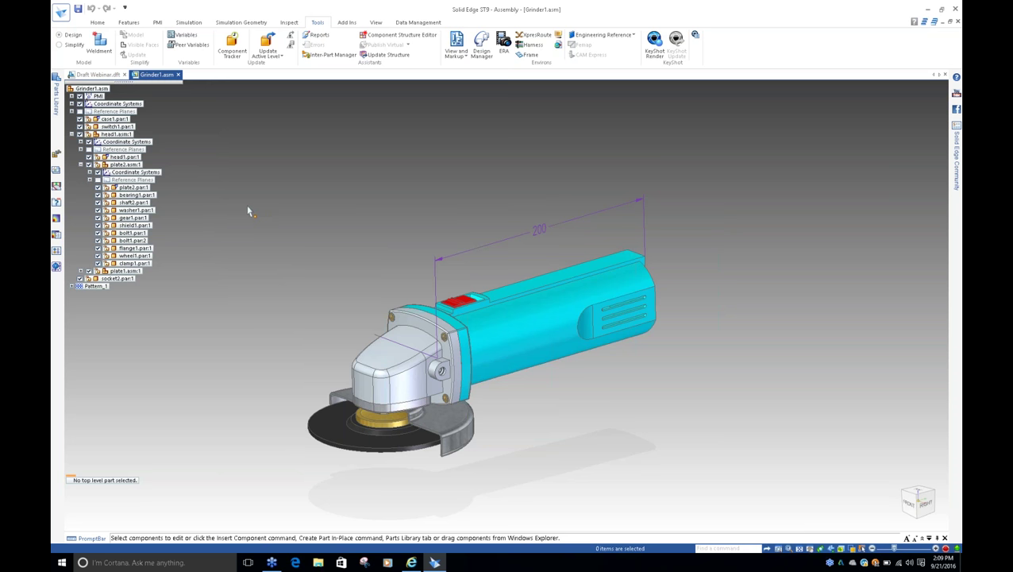
Close the Grinder1.asm assembly with its changes saved and return to the draft.
left_click(958, 22)
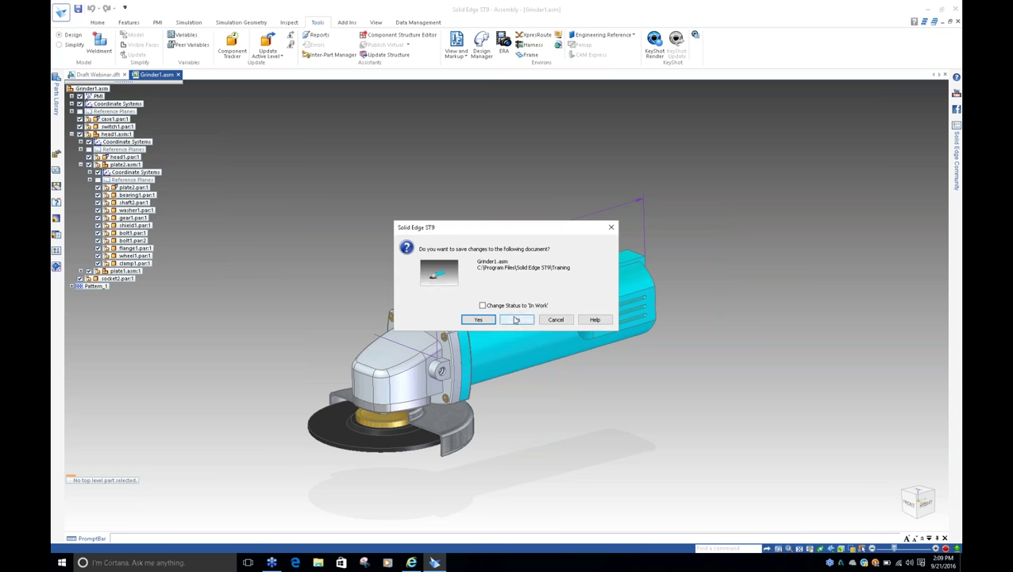
left_click(479, 318)
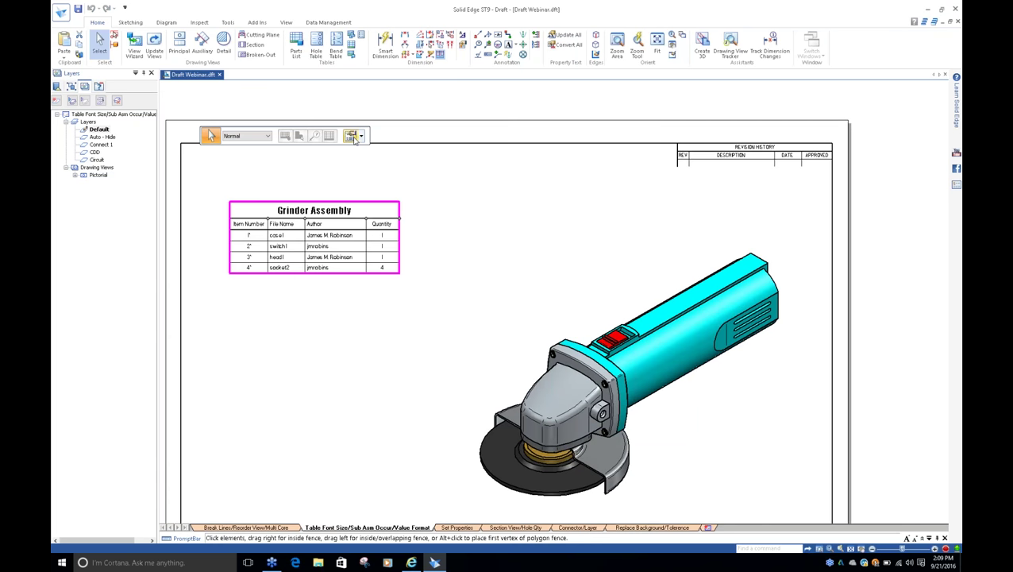
Switch the Grinder Assembly parts list to an exploded list of all parts and subassemblies with level-based item numbers.
left_click(350, 136)
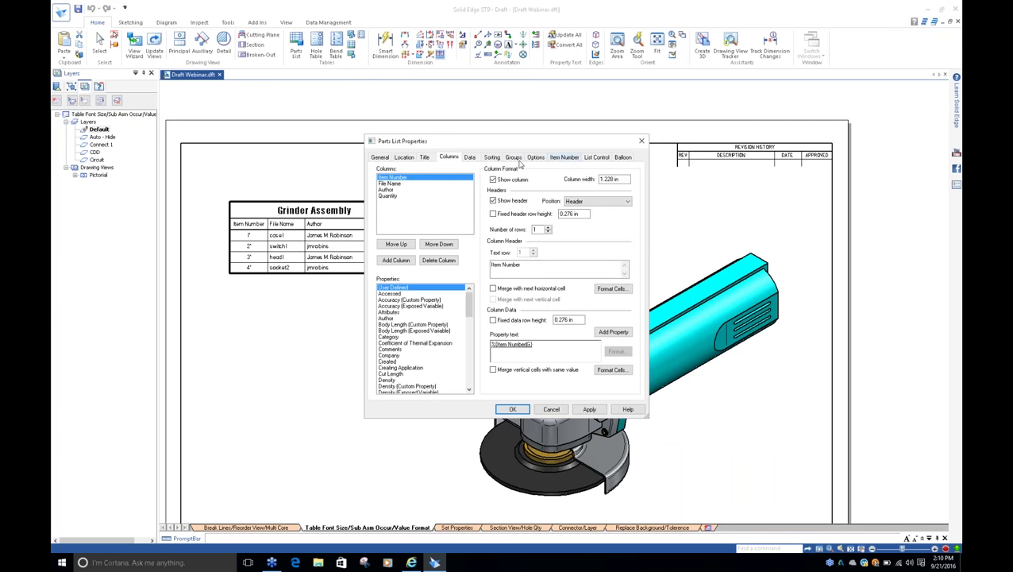
left_click(588, 158)
left_click(564, 201)
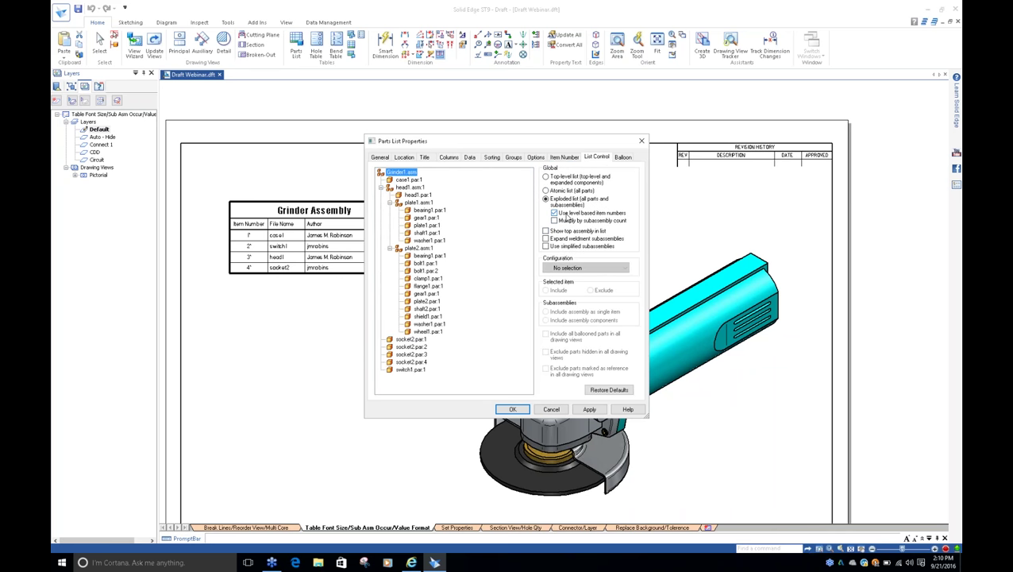
left_click(589, 409)
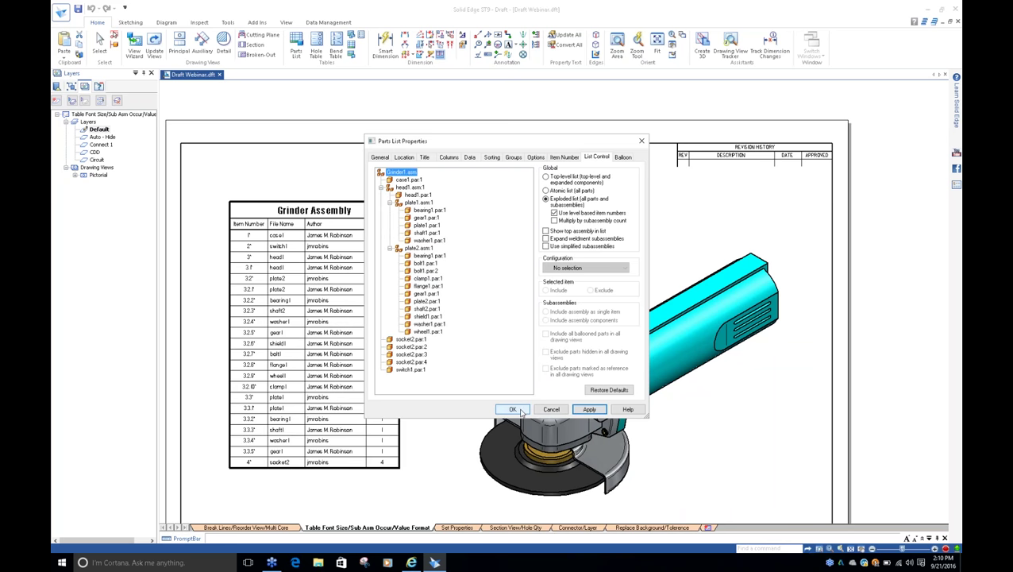
left_click(516, 409)
Examine the level-based item numbers and quantities in the exploded grinder parts list.
left_click(374, 417)
scroll(384, 484, "up", 1)
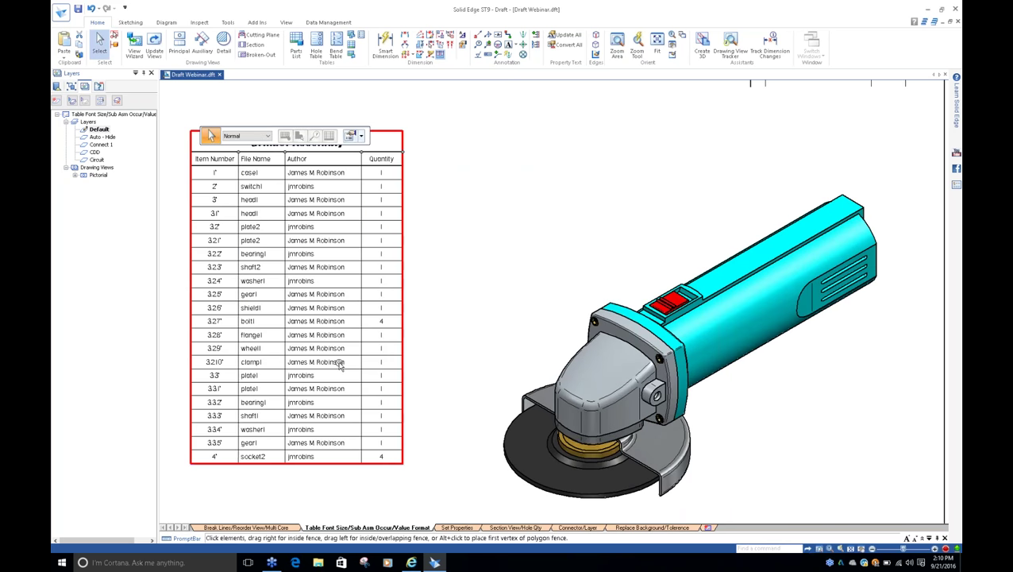
scroll(300, 333, "up", 1)
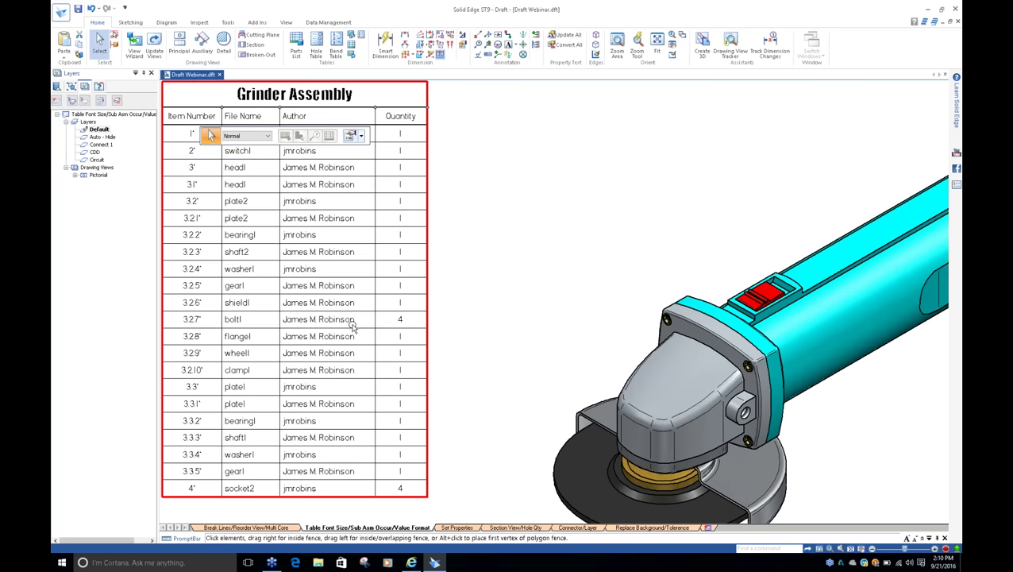
middle_click_drag(664, 459, 596, 380)
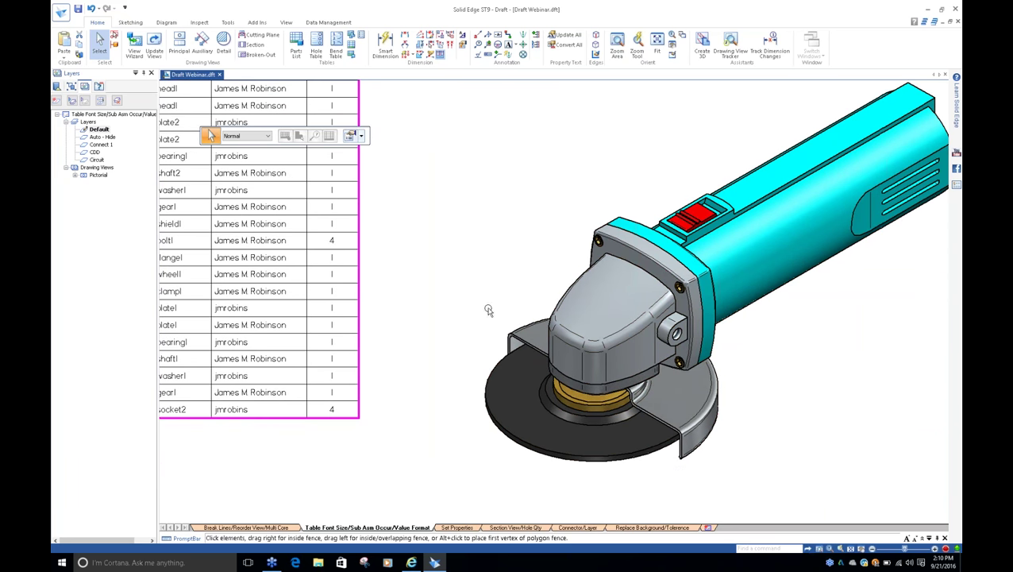
scroll(471, 309, "down", 2)
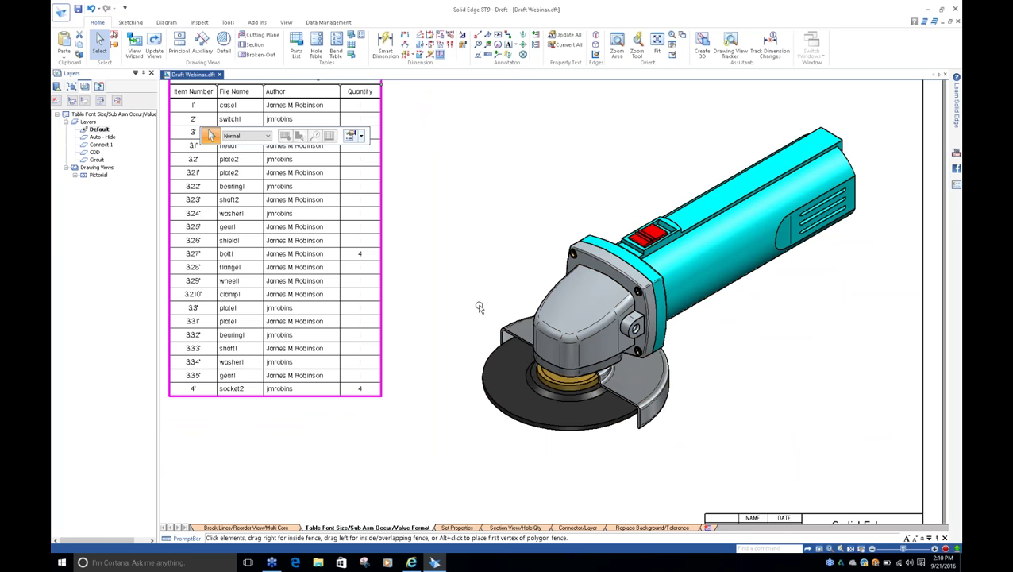
mouse_move(480, 309)
middle_mouse_down()
mouse_move(490, 367)
mouse_move(482, 357)
middle_mouse_up()
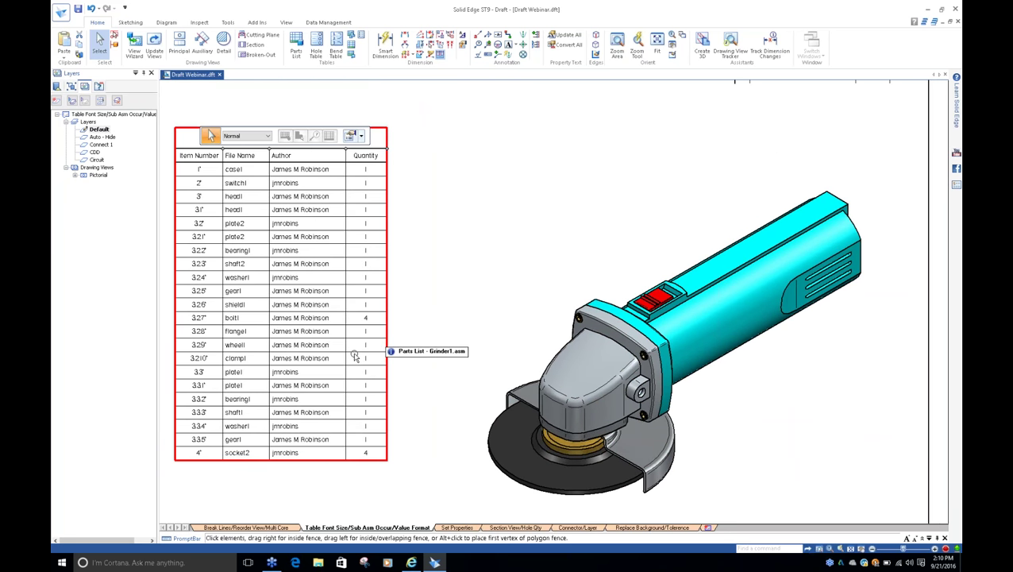
scroll(355, 353, "down", 1)
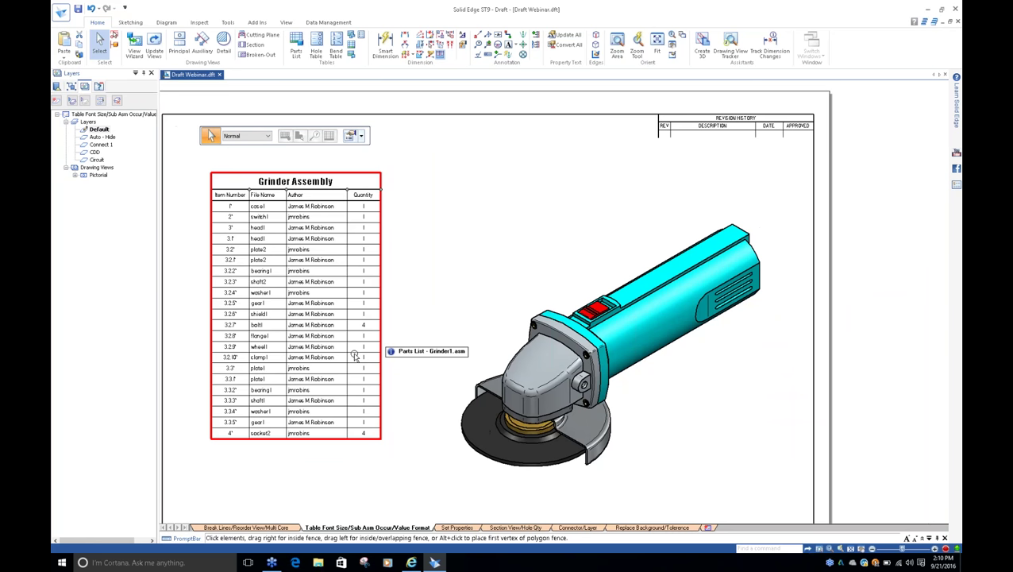
Try adding a Body Length (Exposed Variable) column in the grinder parts list's properties.
right_click(355, 356)
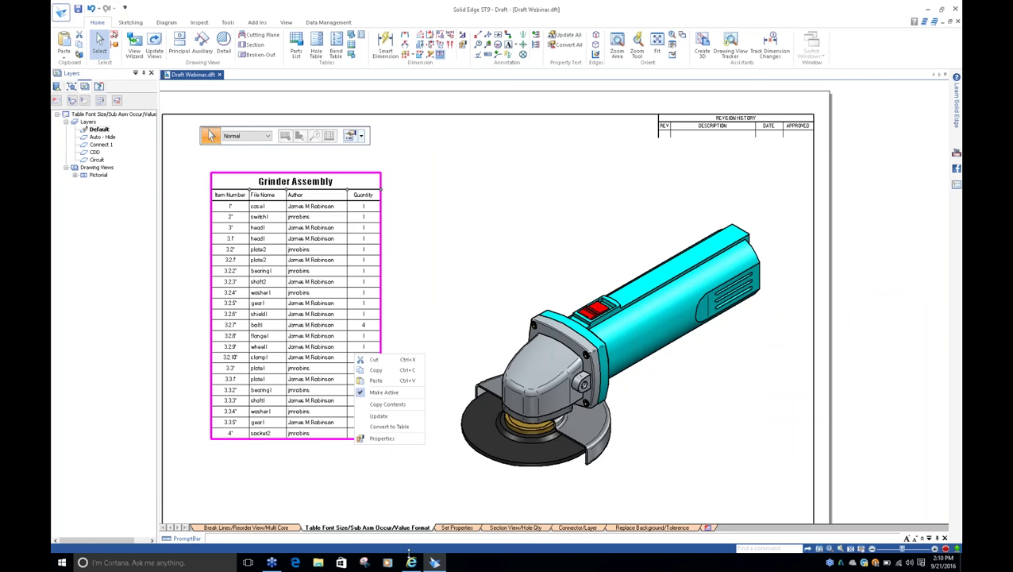
left_click(382, 439)
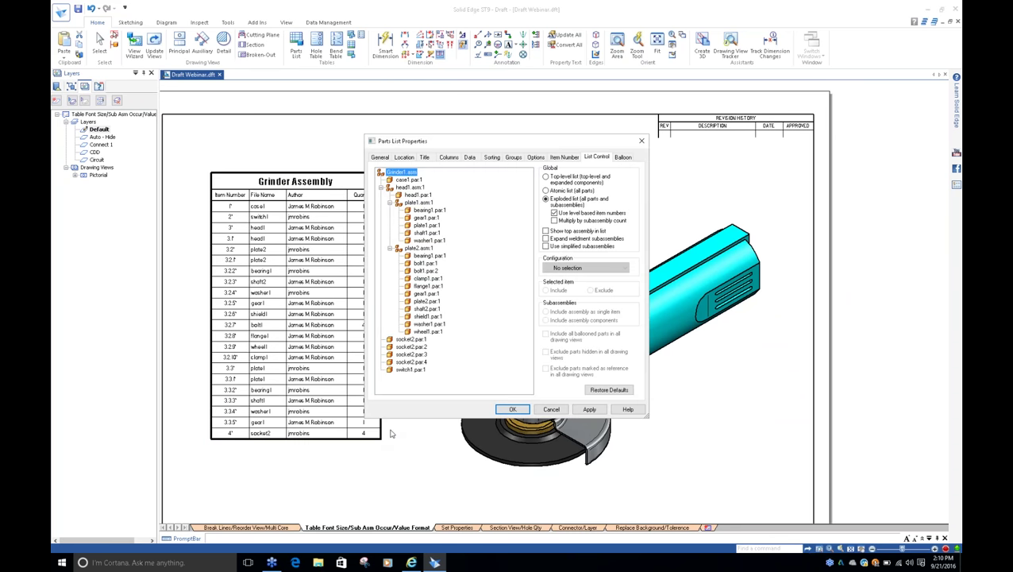
left_click(448, 158)
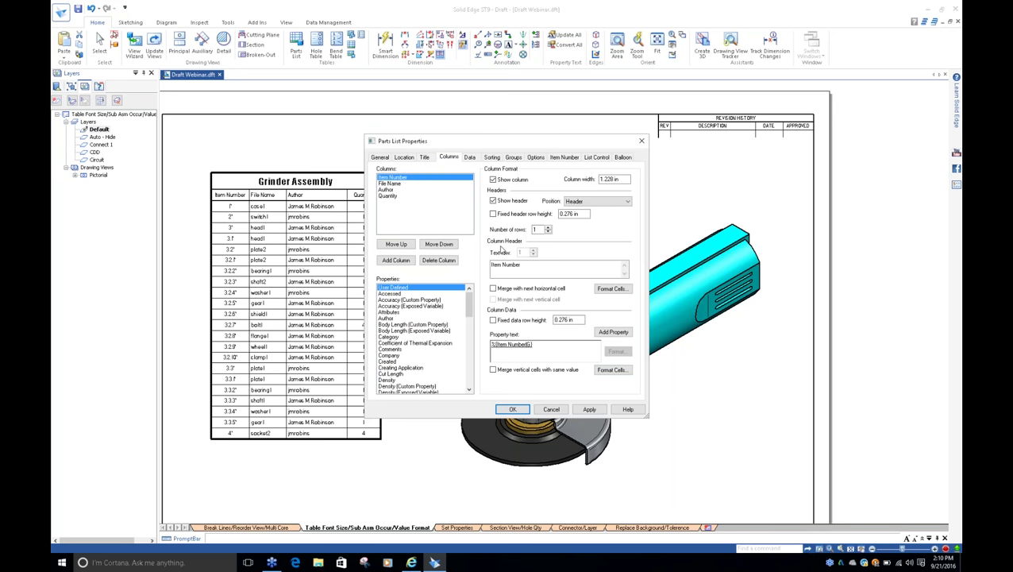
left_click_drag(471, 302, 471, 311)
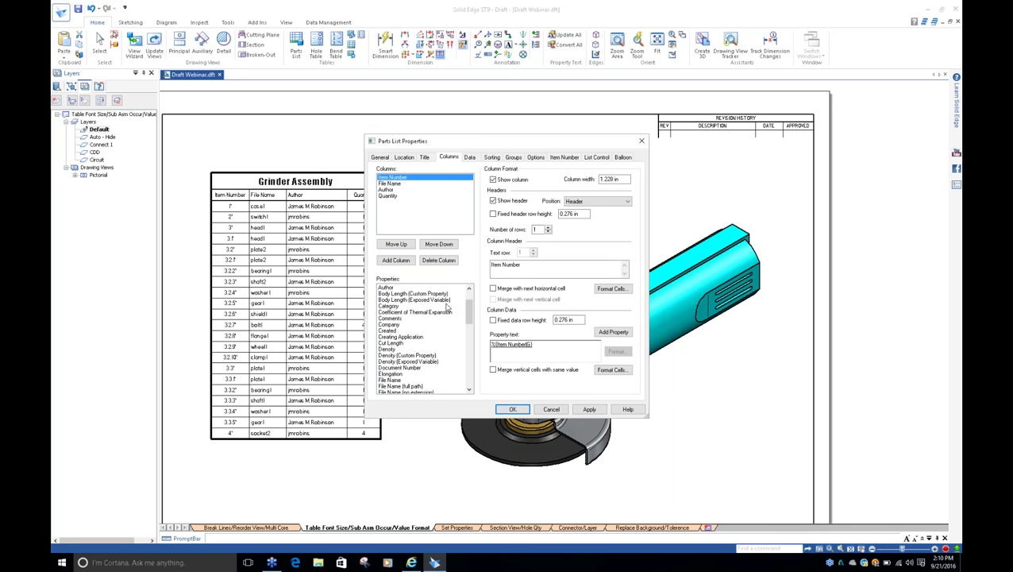
left_click(430, 300)
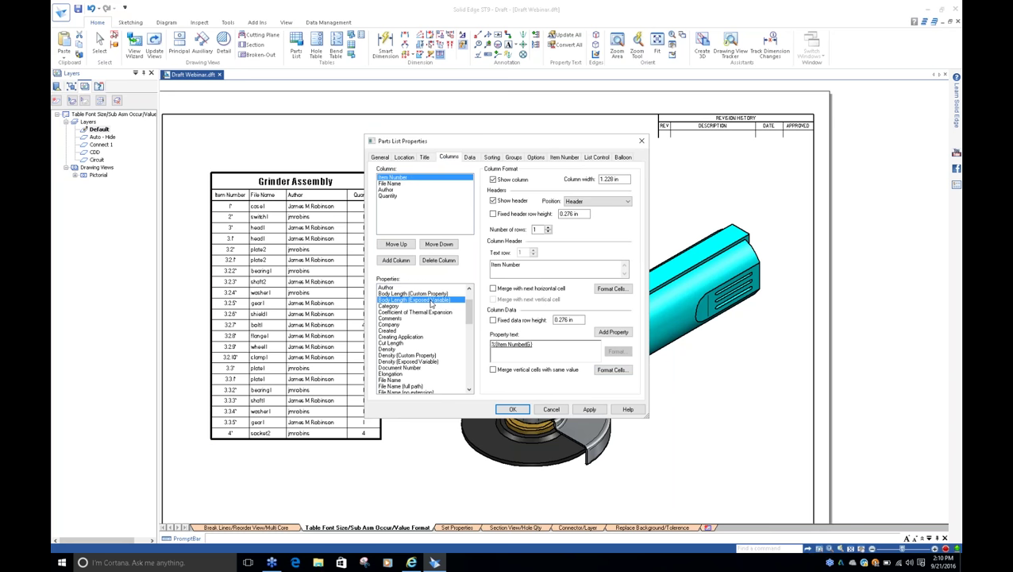
left_click(395, 260)
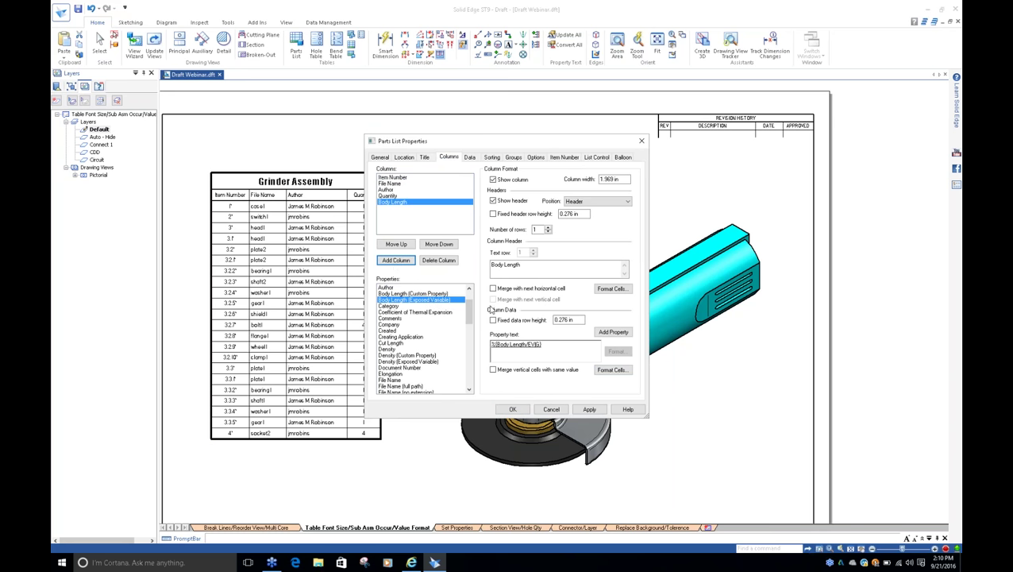
Try the round-off and no-units value formats on the Body Length column's property text, and discard the parts list changes.
left_click(528, 344)
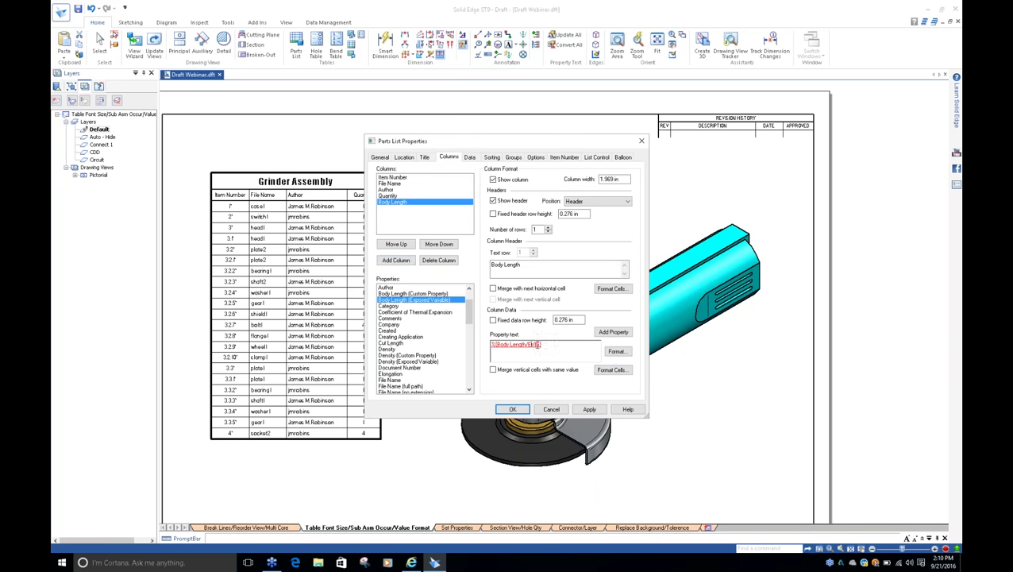
left_click(618, 353)
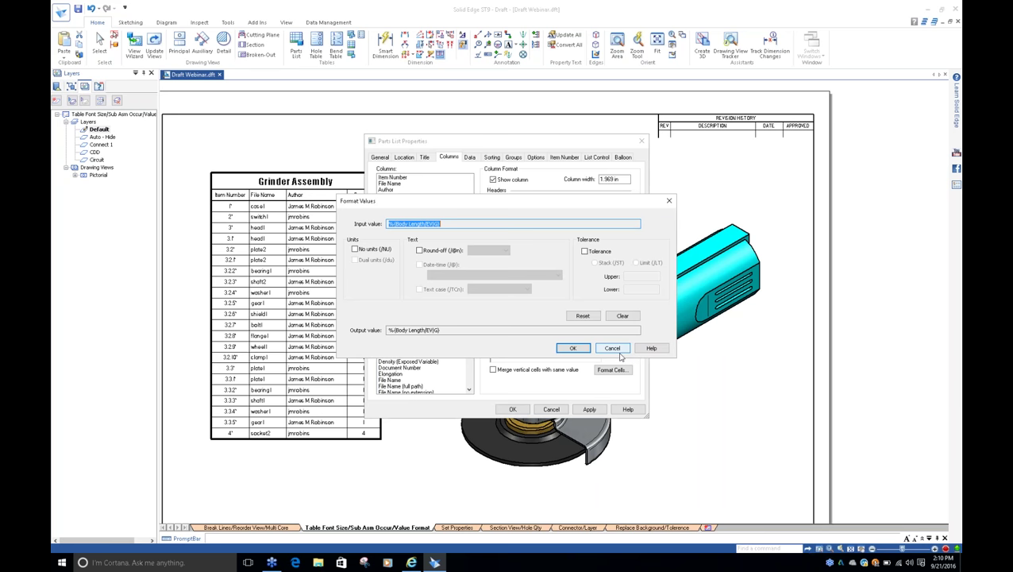
left_click_drag(485, 206, 419, 131)
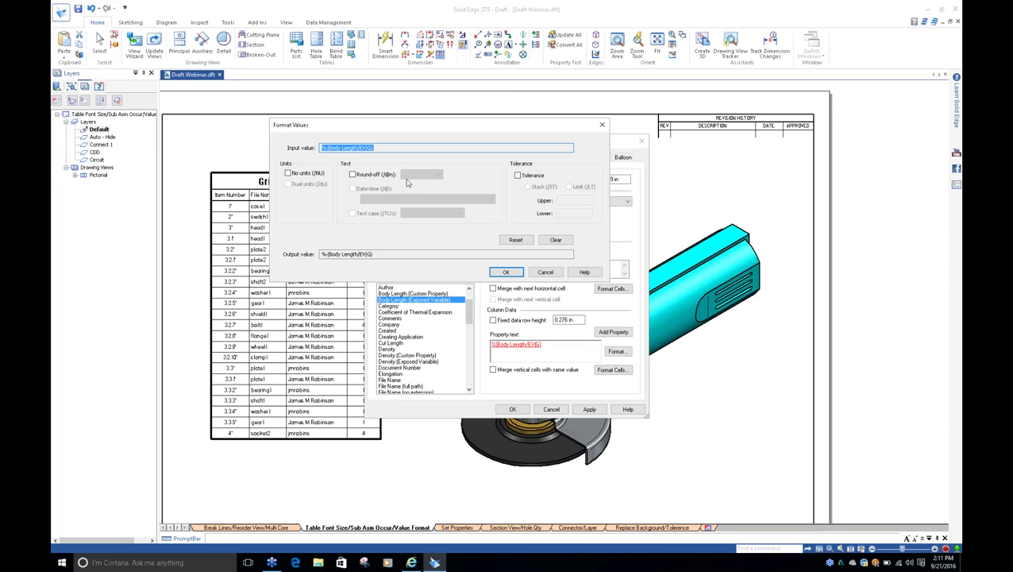
left_click(354, 174)
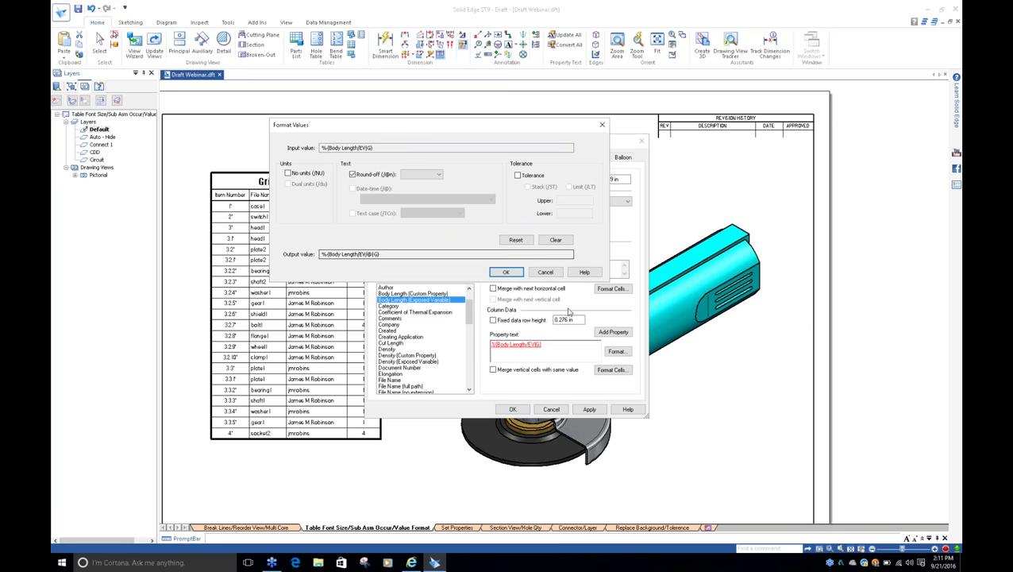
left_click(436, 175)
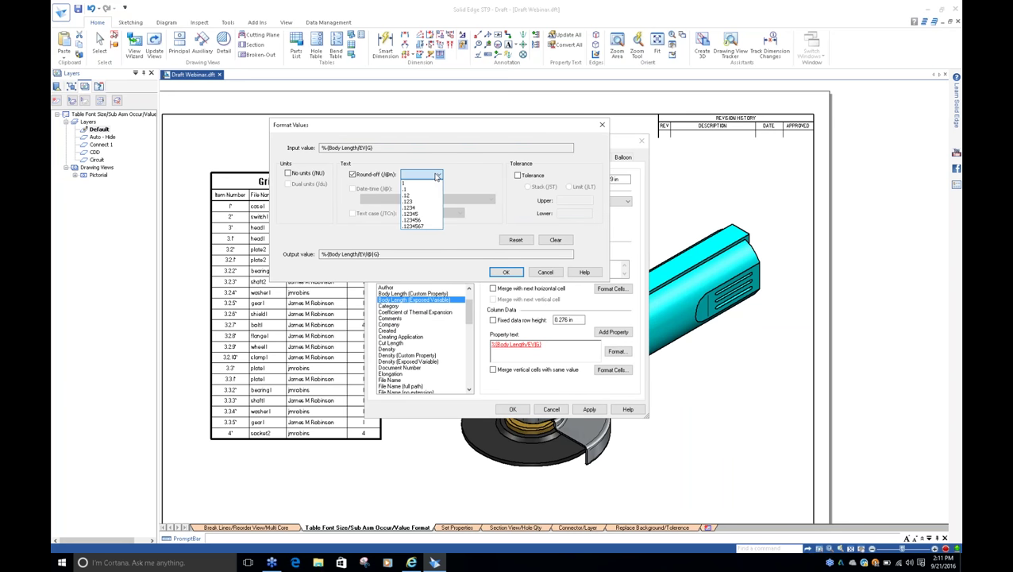
left_click(378, 186)
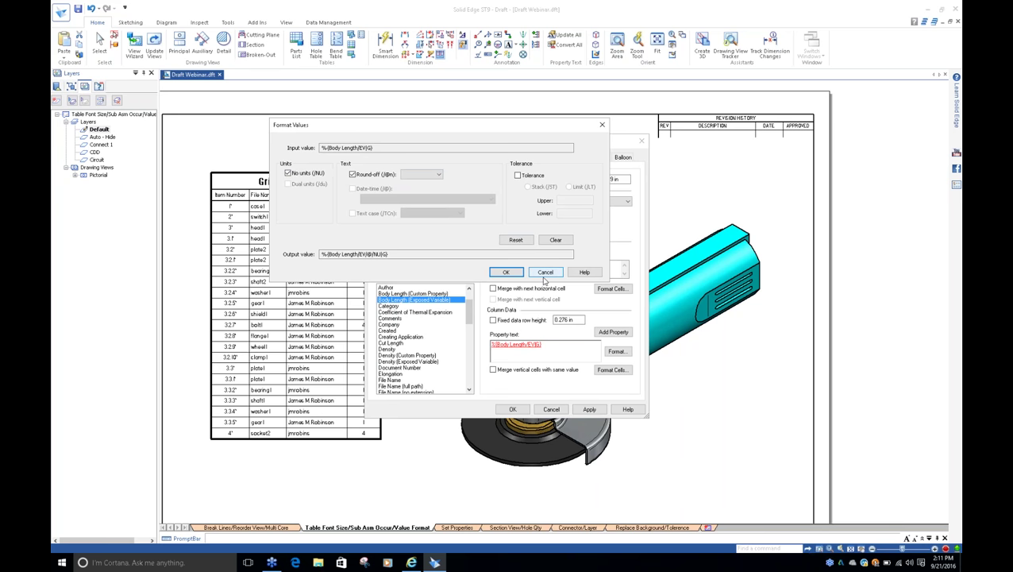
left_click(602, 125)
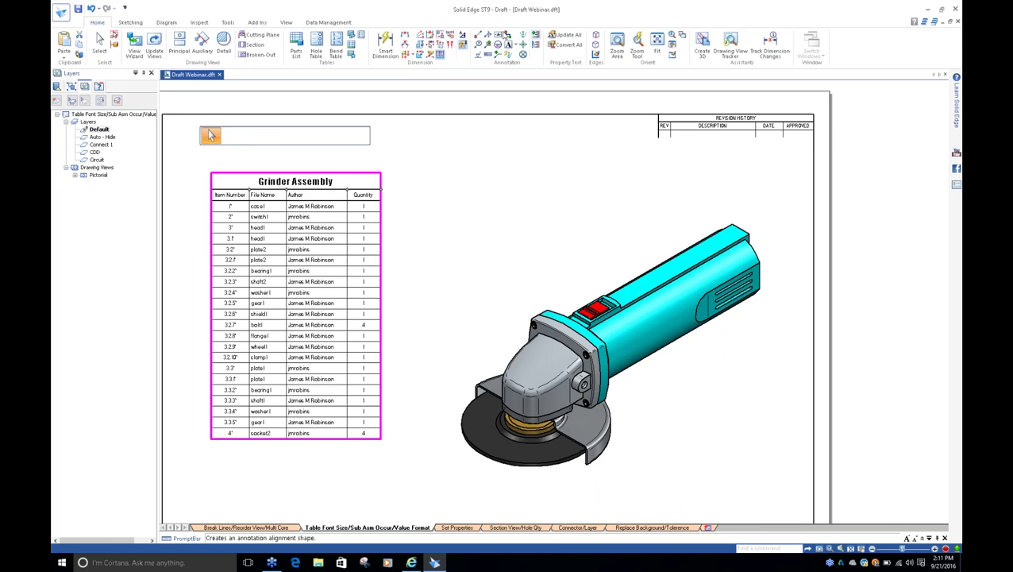
View the text and reference options in the callout properties without placing a callout.
left_click(478, 35)
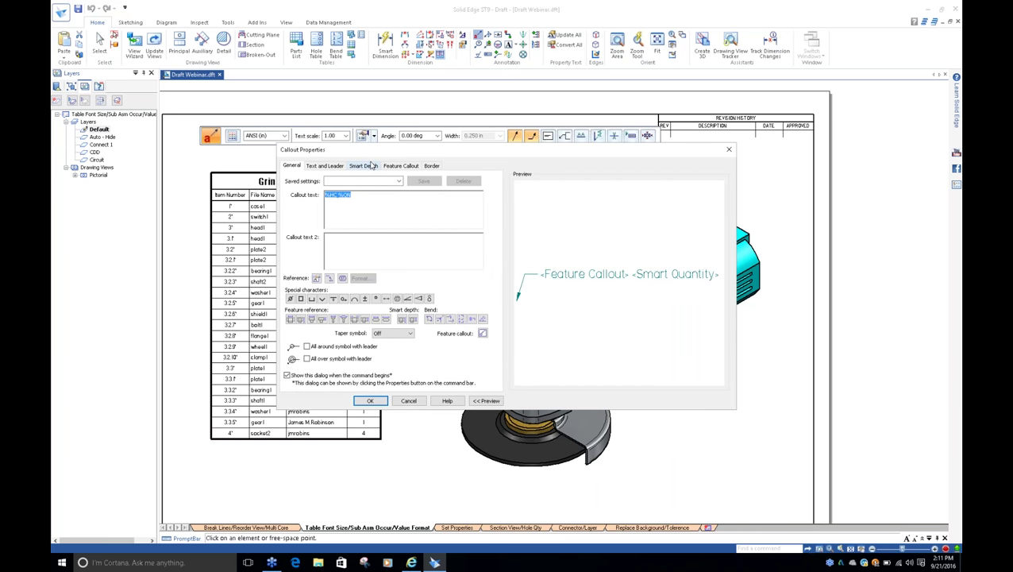
left_click(729, 149)
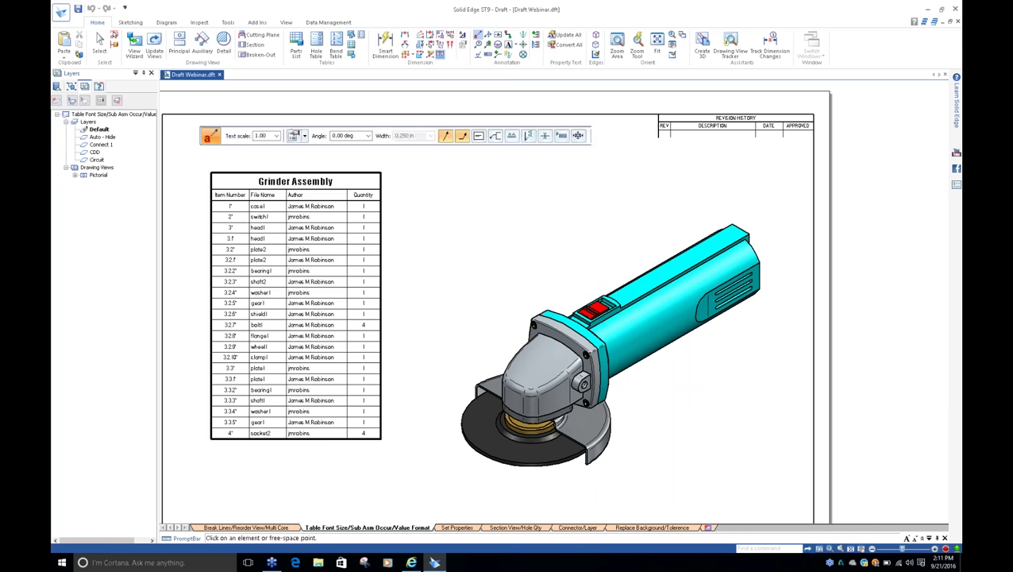
key("Escape")
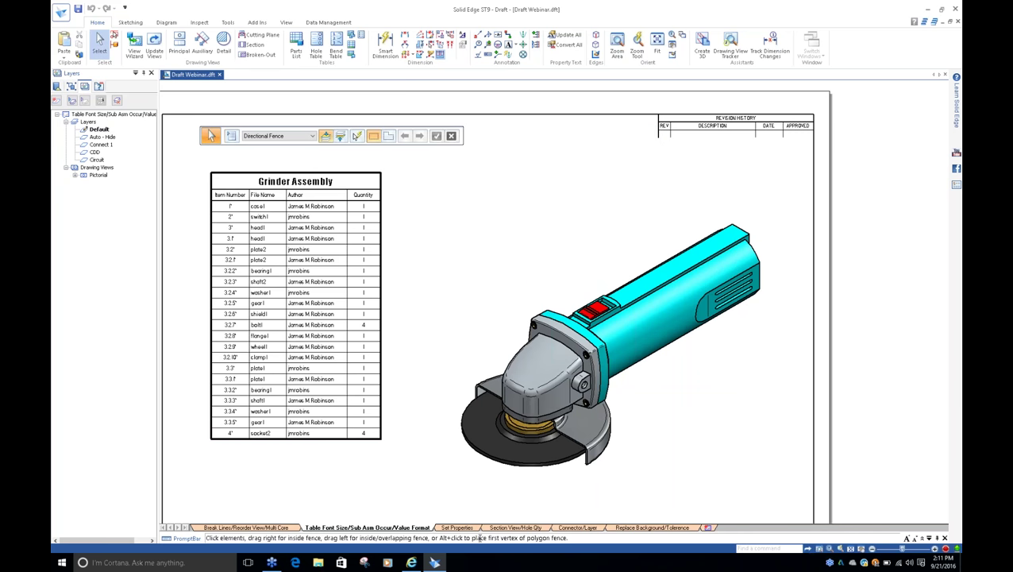
On the Set Properties sheet, turn off the hidden edge style for all parts in the coffee maker's front view.
left_click(461, 527)
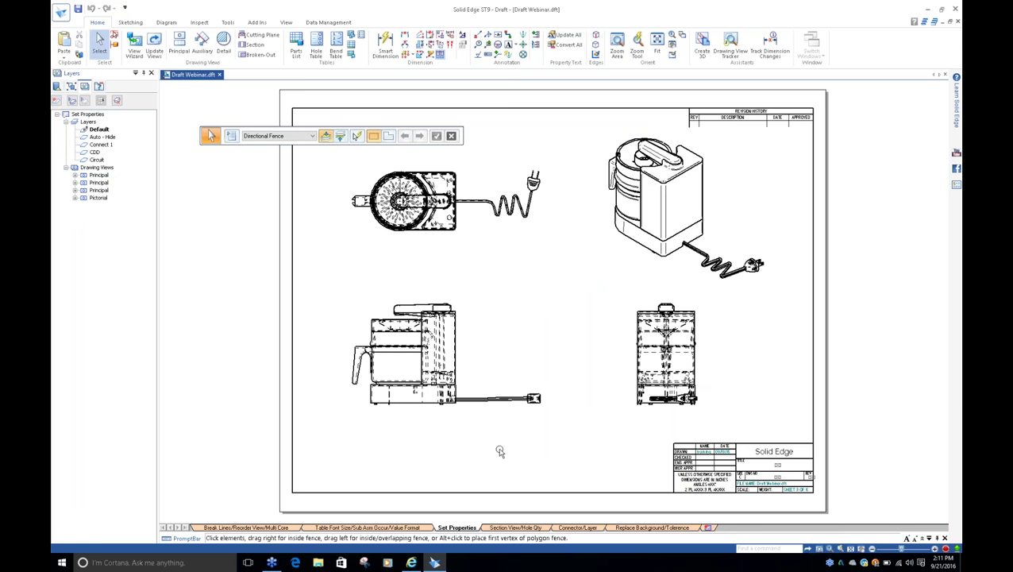
middle_click_drag(498, 440, 468, 445)
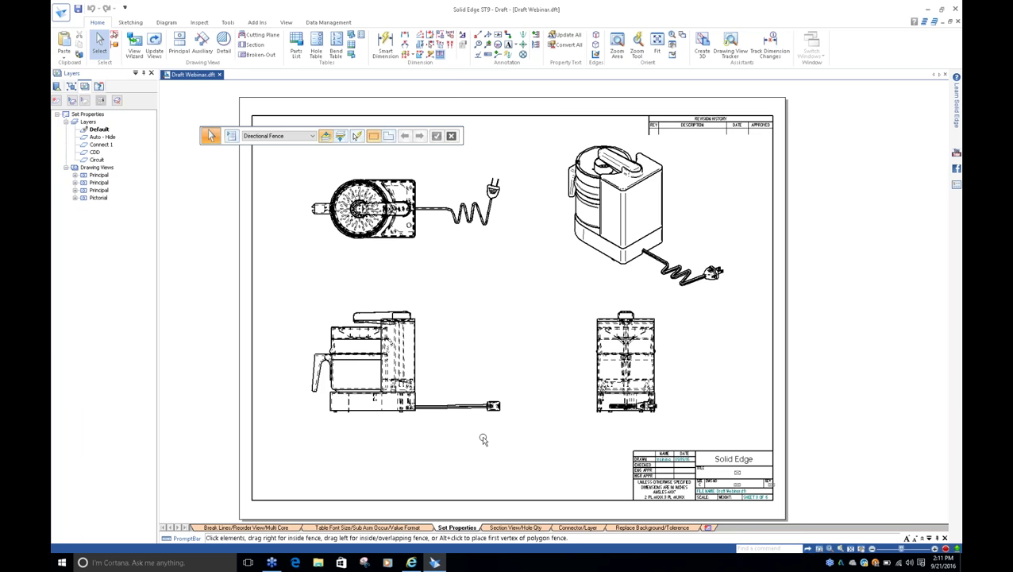
scroll(419, 447, "up", 1)
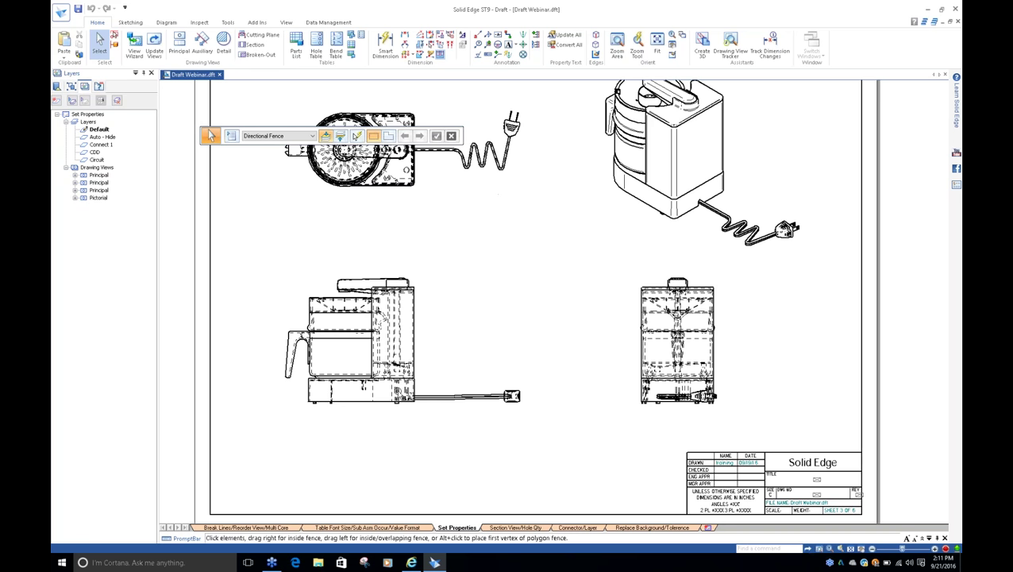
middle_click_drag(377, 306, 349, 350)
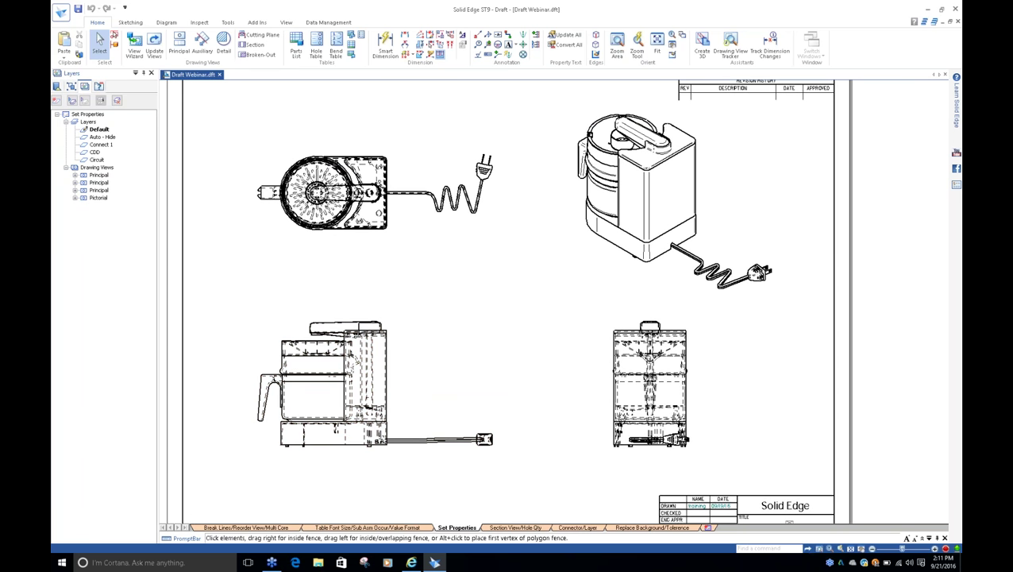
right_click(372, 362)
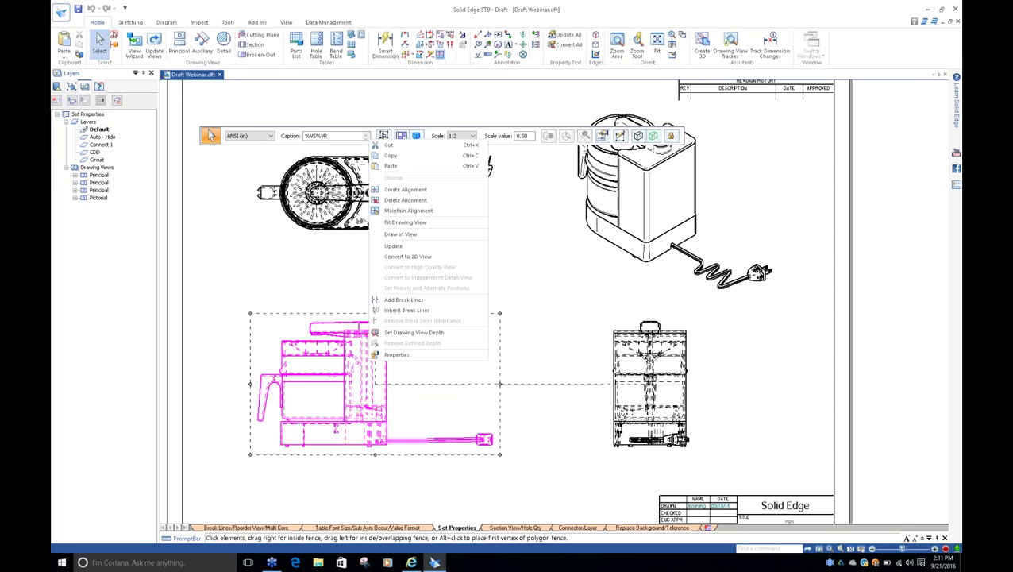
left_click(397, 355)
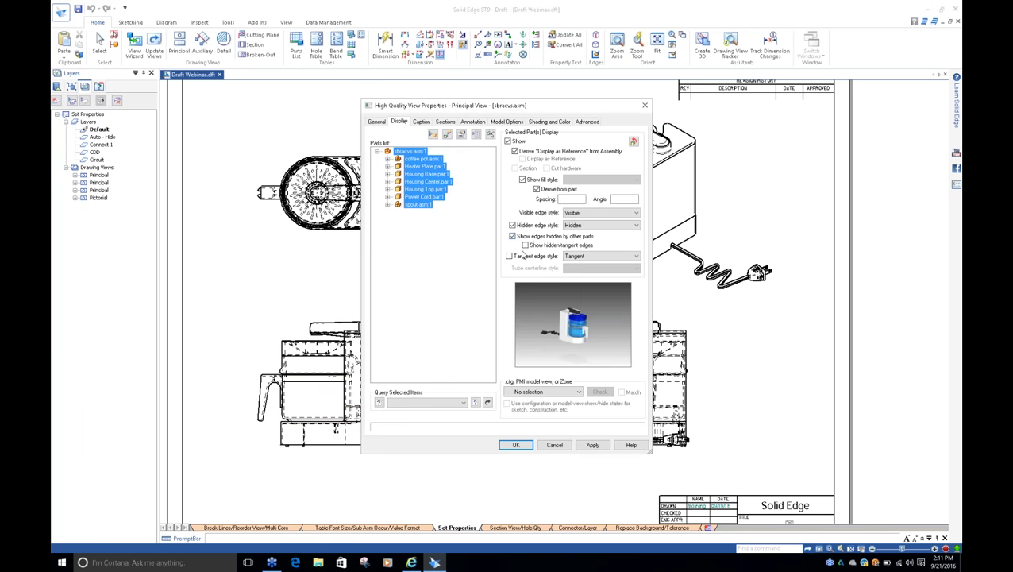
left_click(524, 228)
left_click(515, 445)
left_click(450, 363)
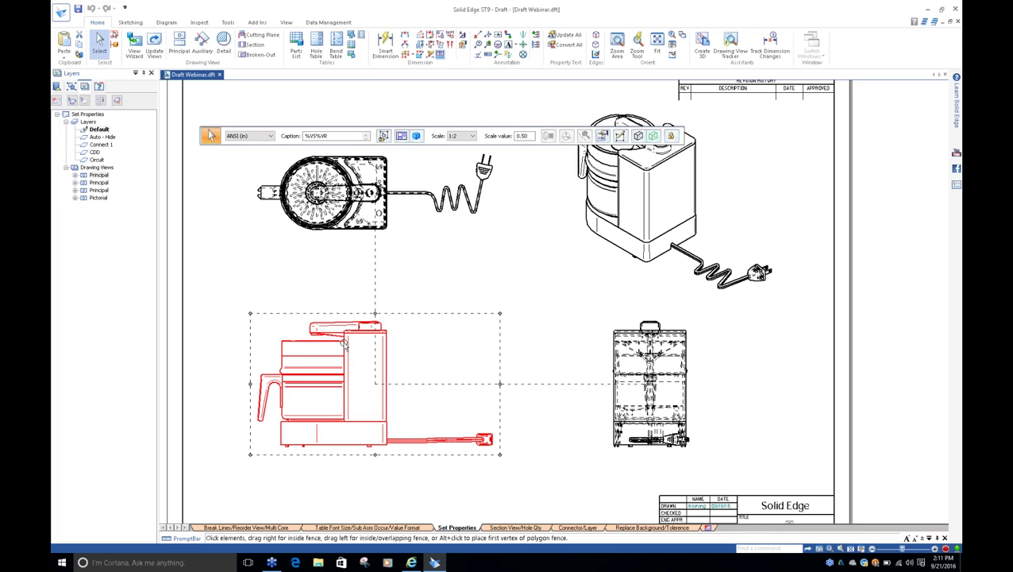
left_click(173, 52)
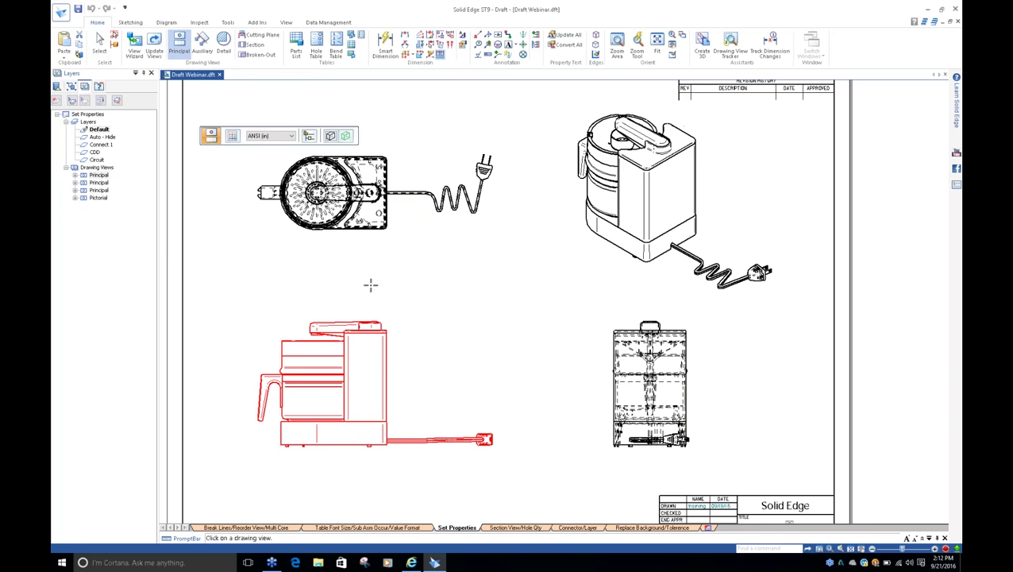
left_click(374, 242)
key("Escape")
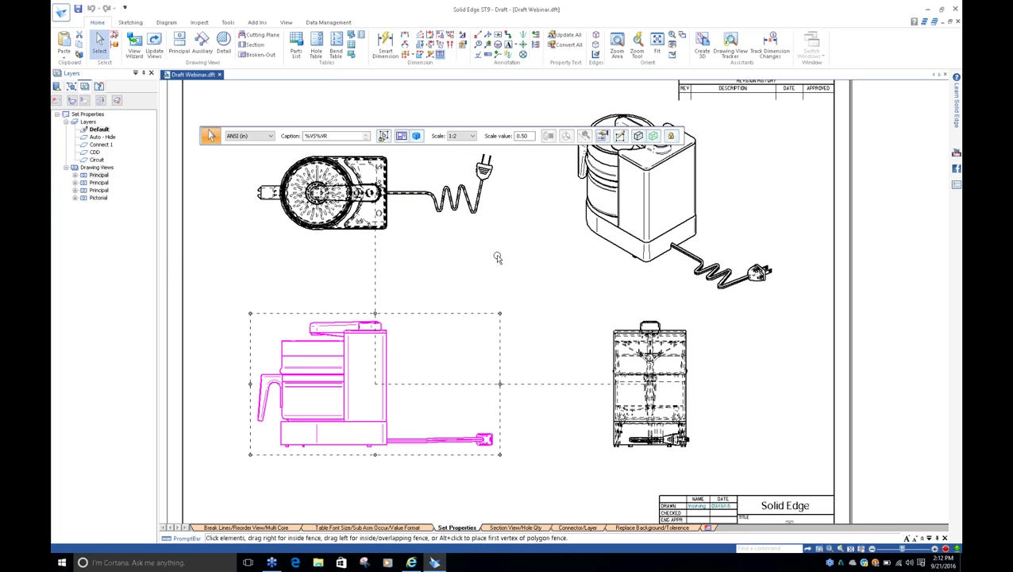
For the three principal coffee maker views together, turn off hidden edge style and edges hidden by other parts, and turn on tangent edge style.
left_click(386, 210)
left_click(611, 347, "ctrl")
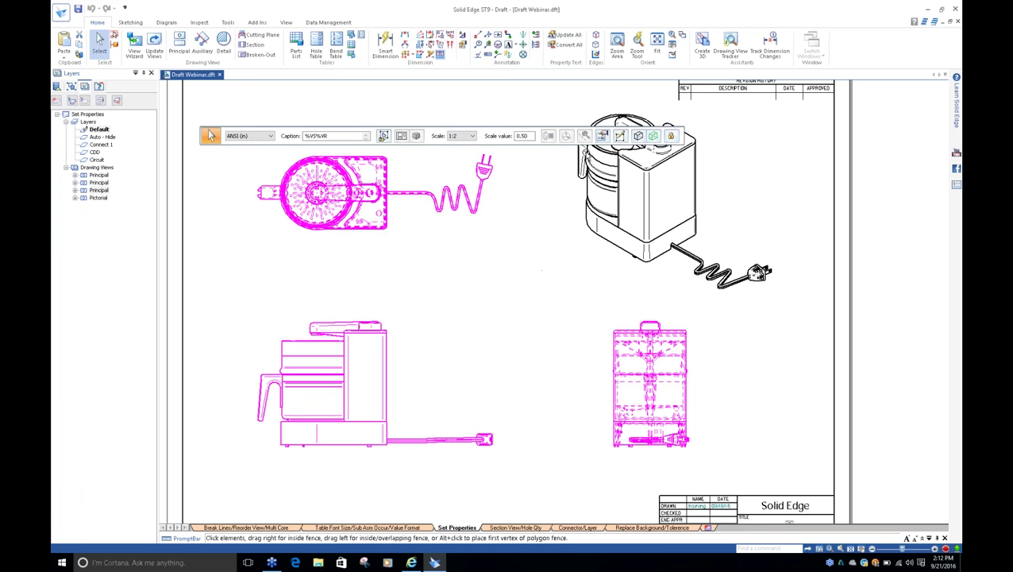
left_click(602, 136)
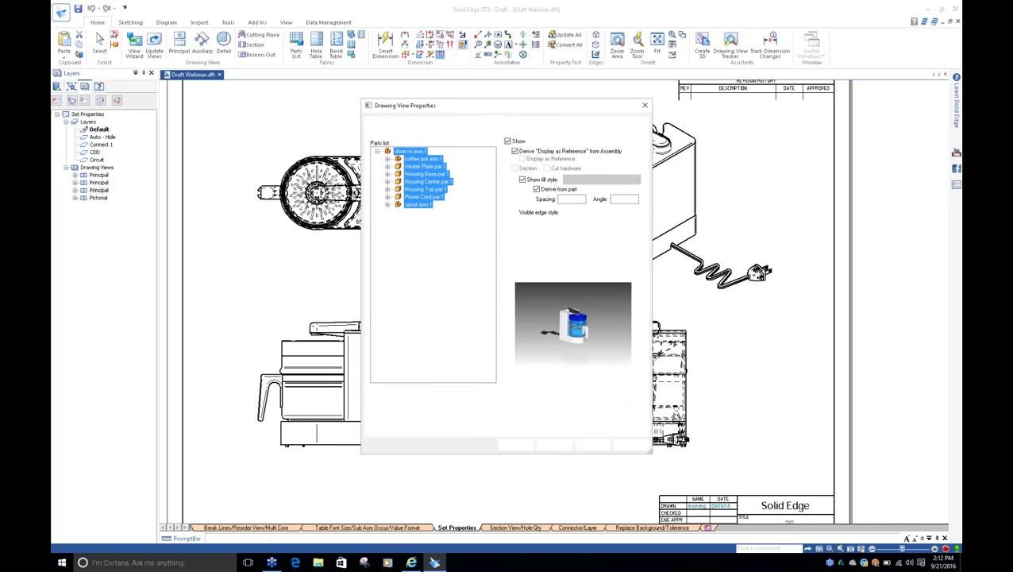
left_click_drag(515, 104, 462, 48)
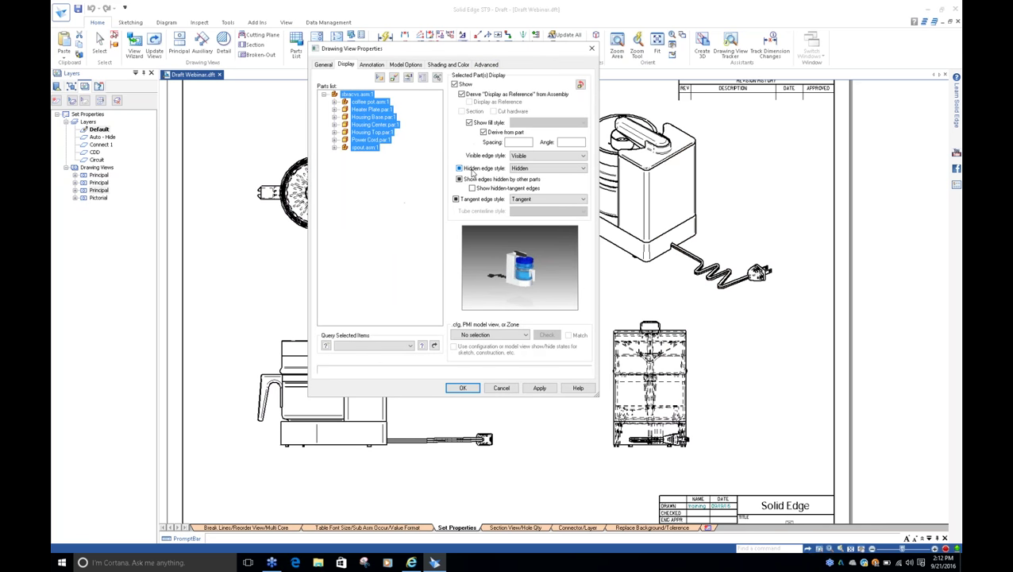
left_click(464, 169)
left_click(456, 199)
left_click(456, 198)
left_click(539, 388)
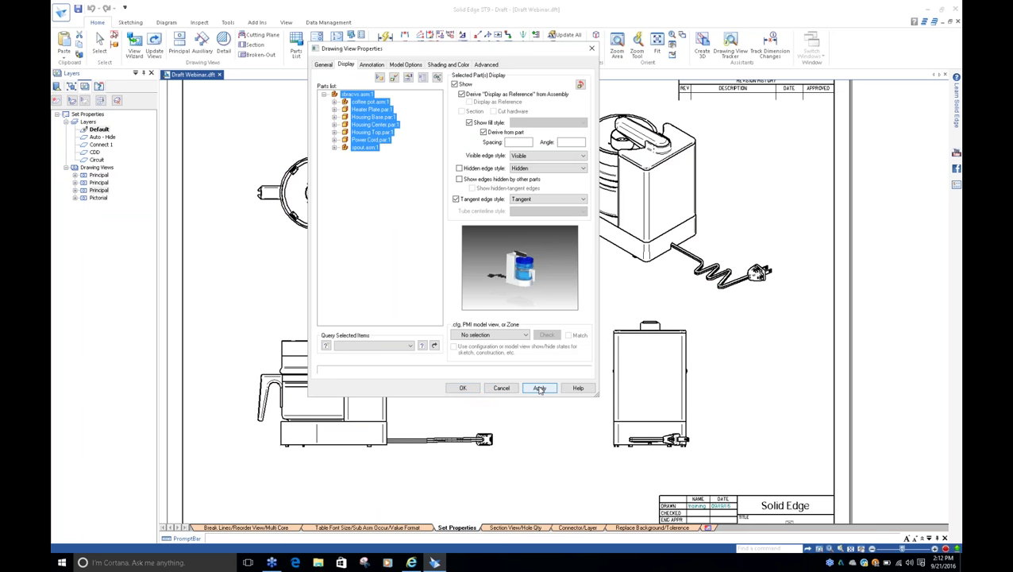
left_click(464, 387)
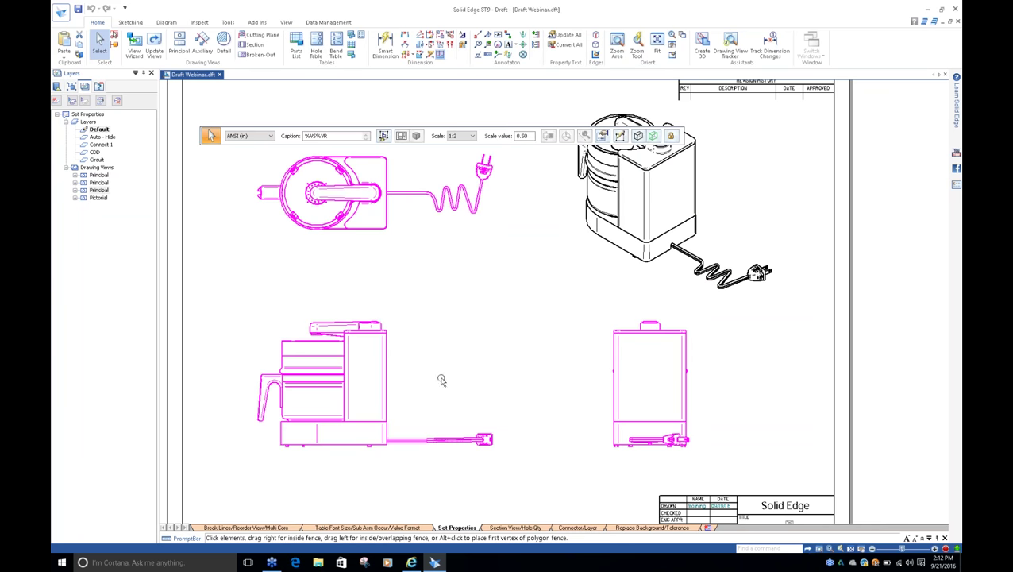
left_click(525, 364)
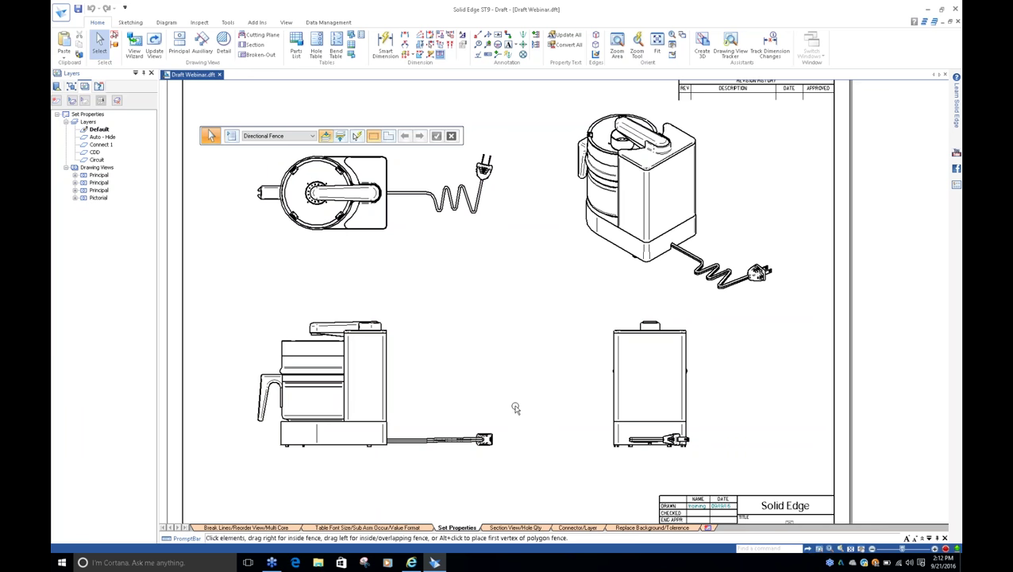
On the Section View/Hole Qty sheet, place a section view from cutting plane A-A above the wheel's front view.
left_click(517, 528)
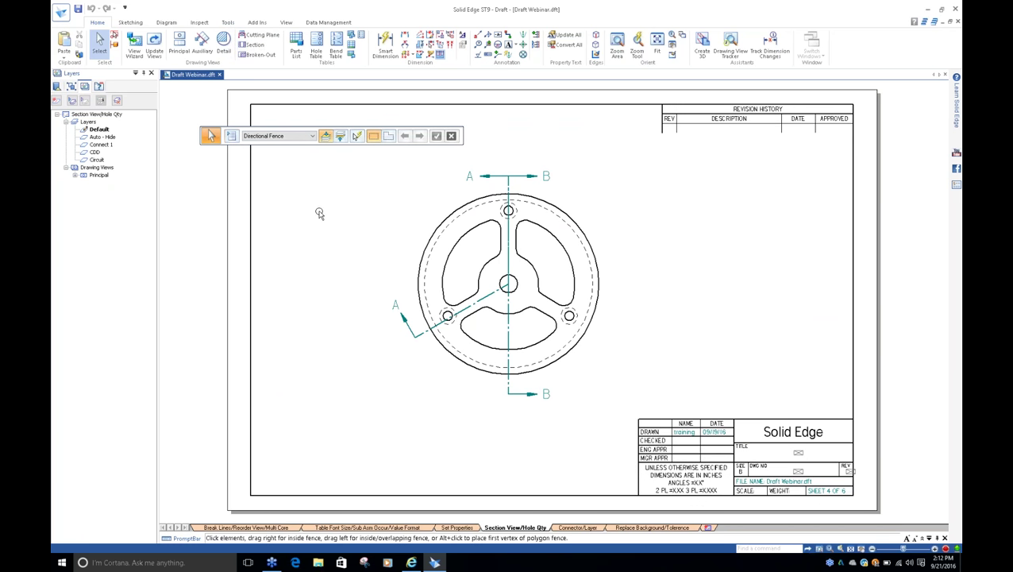
left_click(243, 48)
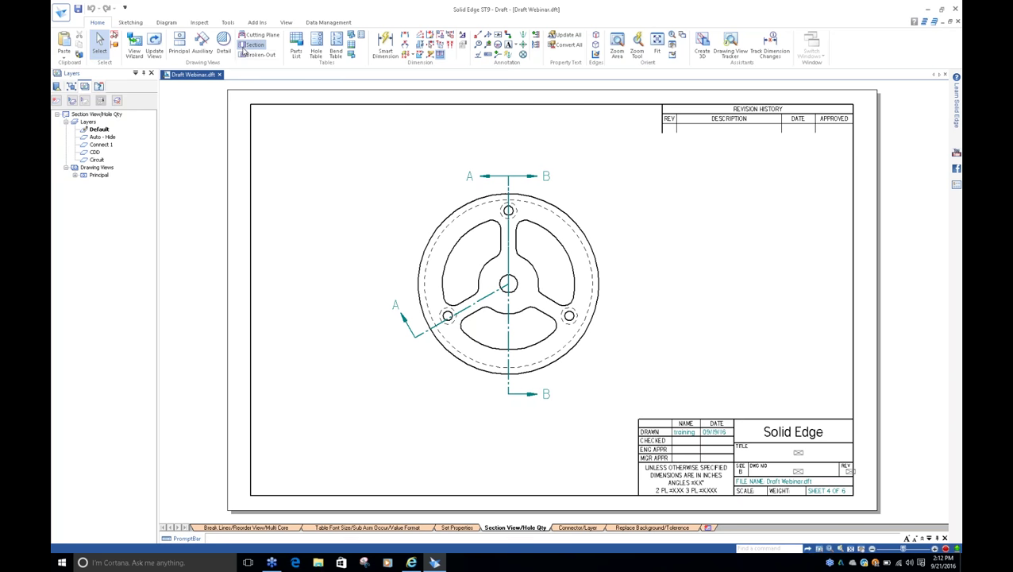
left_click(445, 320)
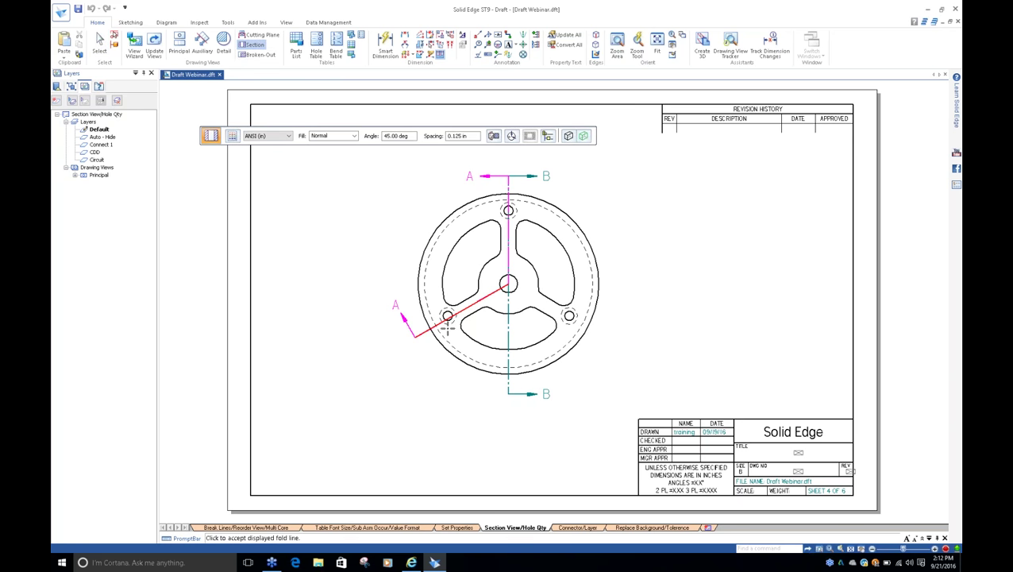
left_click(447, 324)
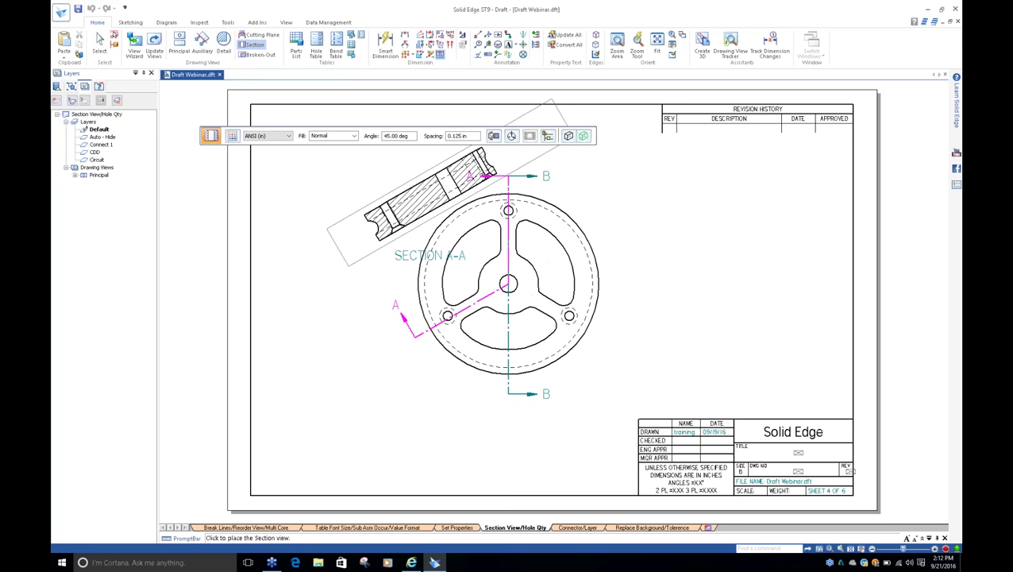
scroll(376, 315, "down", 1)
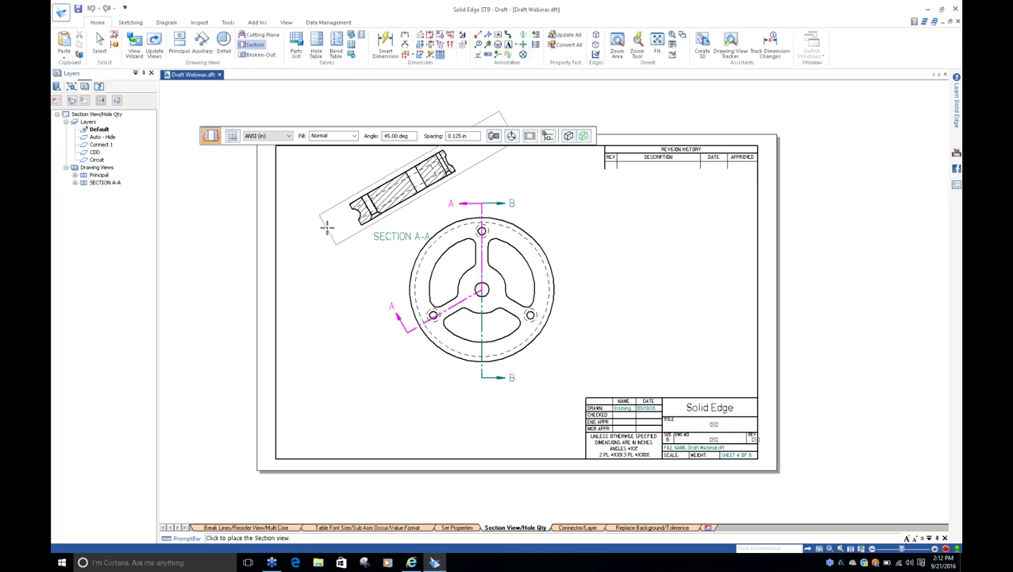
left_click(322, 222)
key("Escape")
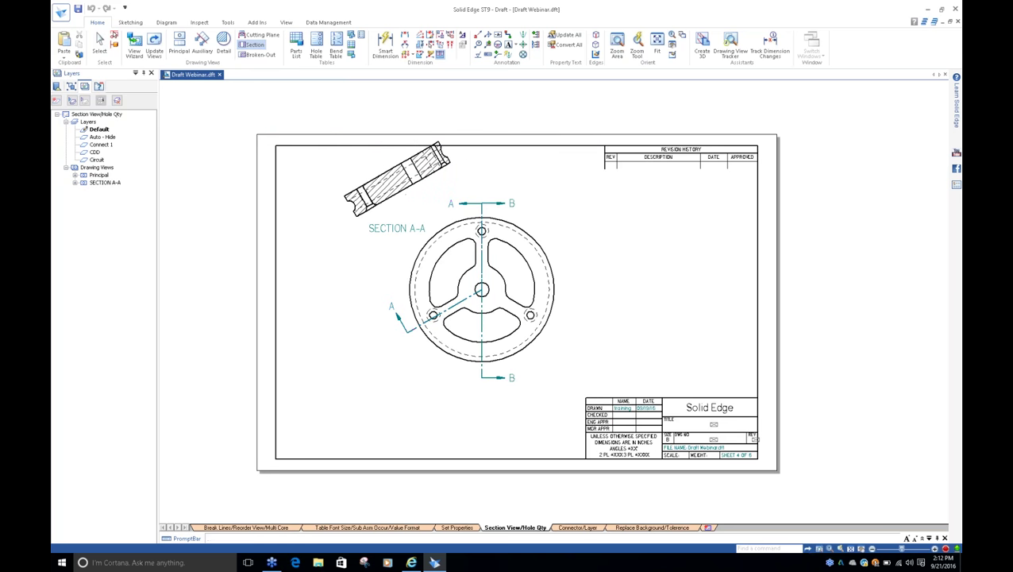
Switch section view A-A to Section Only display and update the drawing views.
left_click(404, 190)
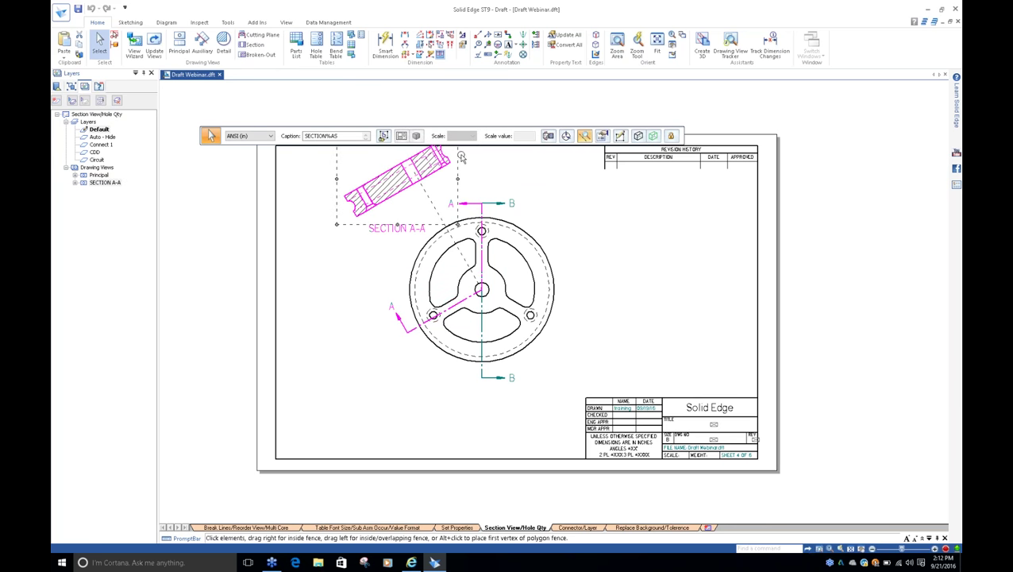
scroll(562, 276, "down", 2)
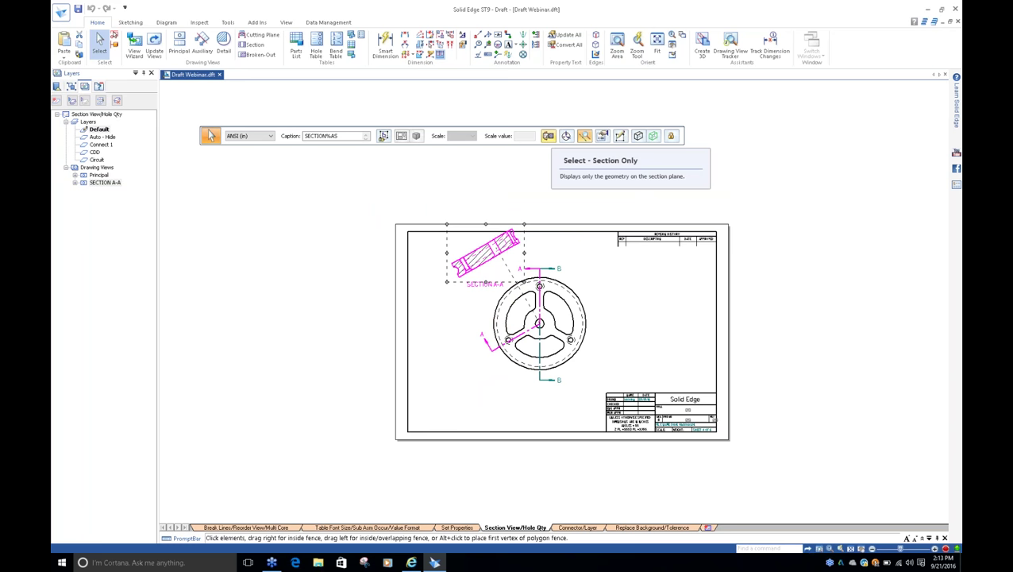
left_click(548, 136)
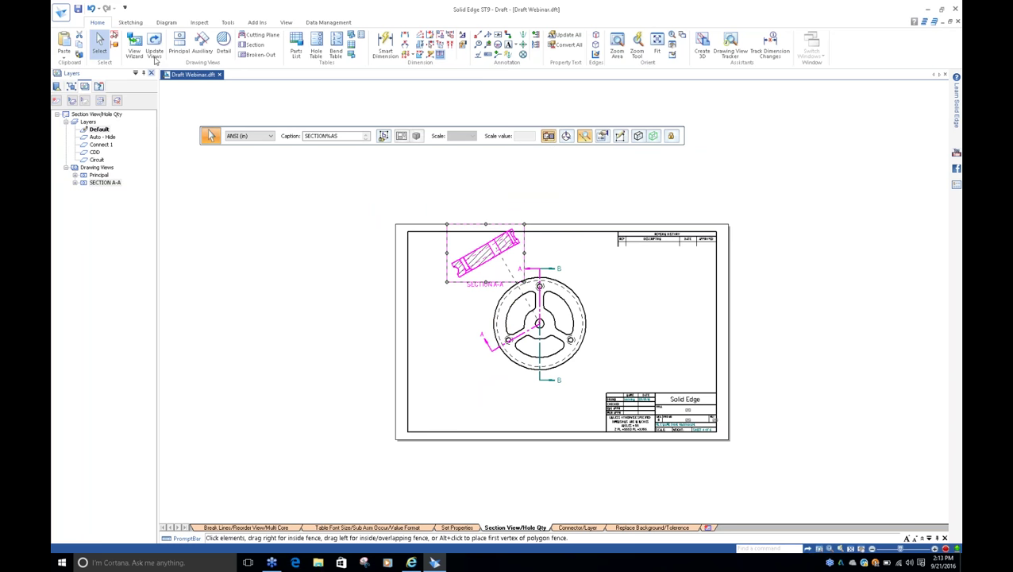
left_click(154, 45)
left_click(496, 260)
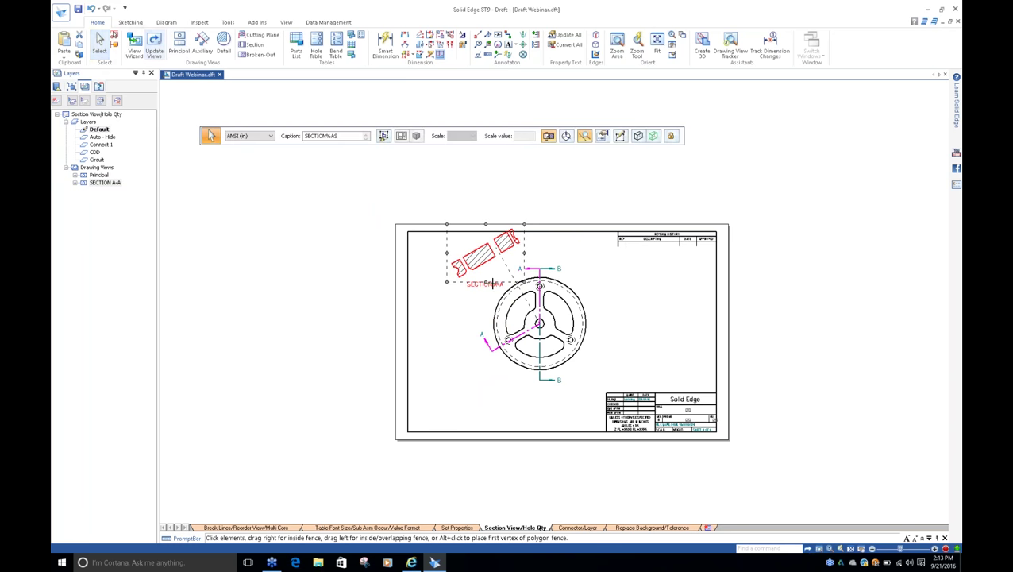
scroll(496, 263, "up", 4)
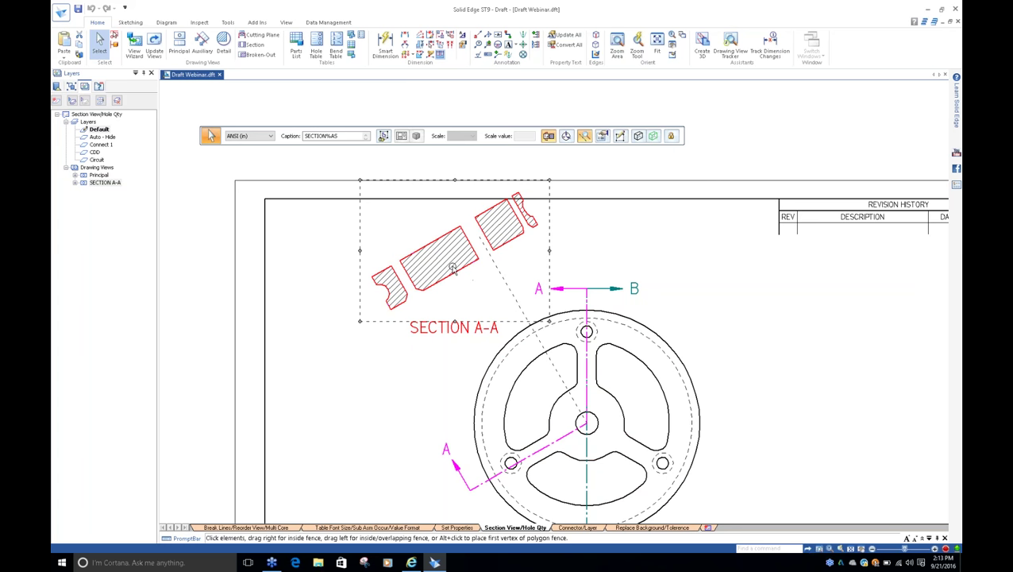
Change section view A-A to a revolved section view and update the drawing views.
left_click(566, 136)
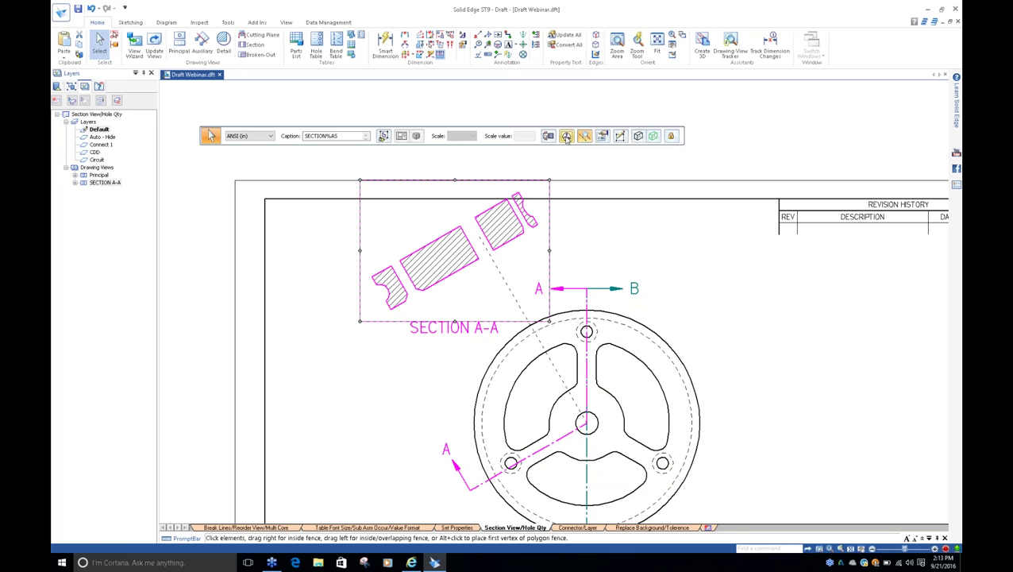
left_click(154, 44)
left_click(518, 225)
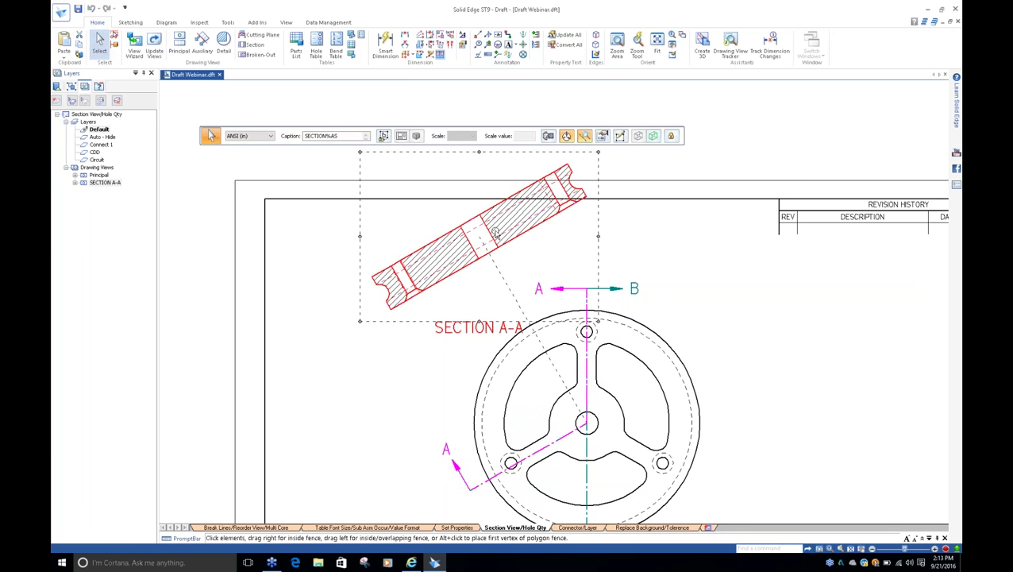
left_click(446, 367)
Start a callout for the wheel view and check its %HC %QN callout text in the callout properties.
mouse_move(444, 366)
middle_mouse_down()
mouse_move(339, 243)
mouse_move(343, 225)
middle_mouse_up()
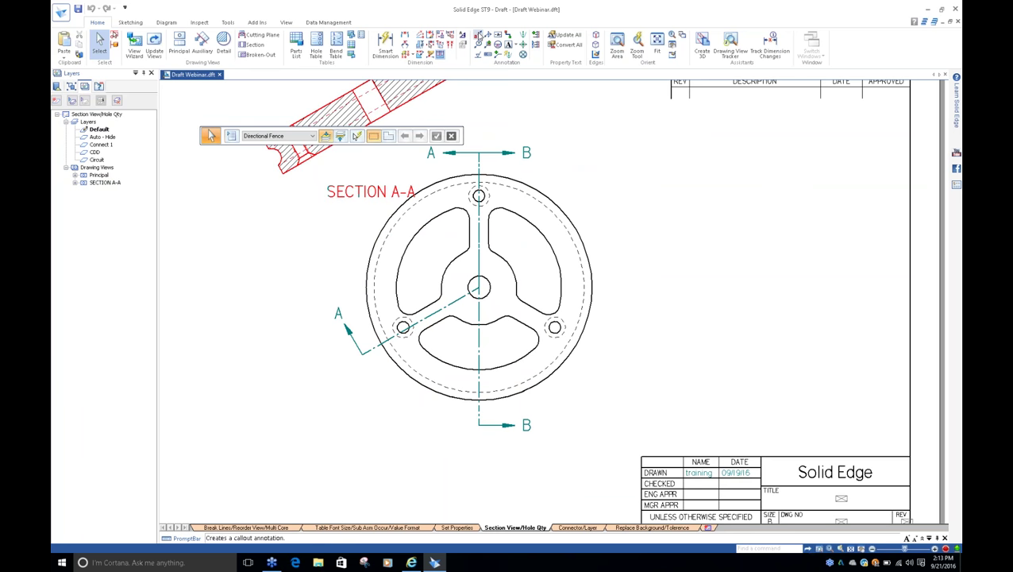
left_click(479, 35)
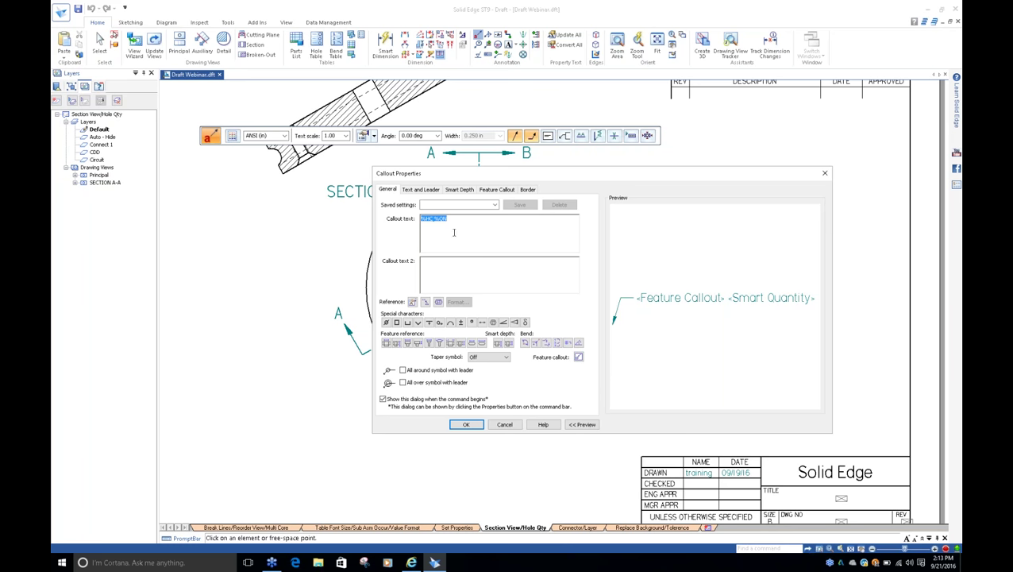
left_click_drag(450, 220, 435, 228)
Switch to the Solid Edge help in Internet Explorer and examine the hole count codes and the Property text codes reference.
left_click(411, 562)
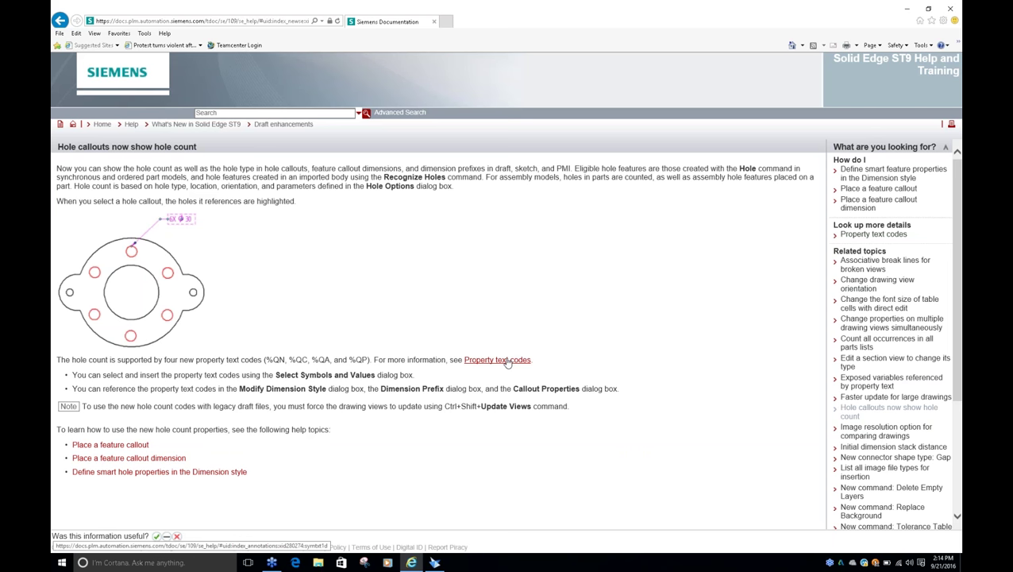
left_click_drag(265, 359, 292, 360)
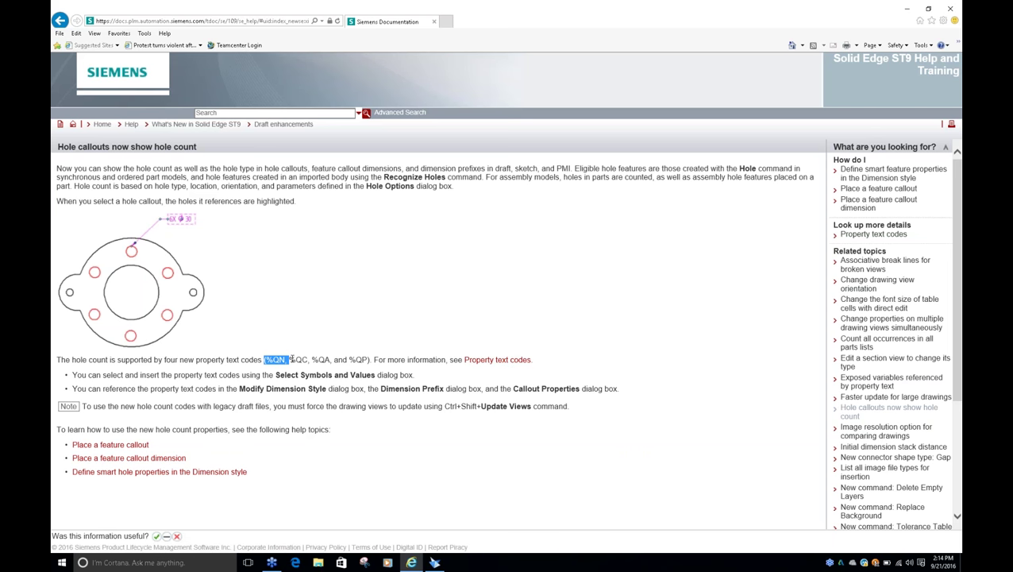
left_click(501, 361)
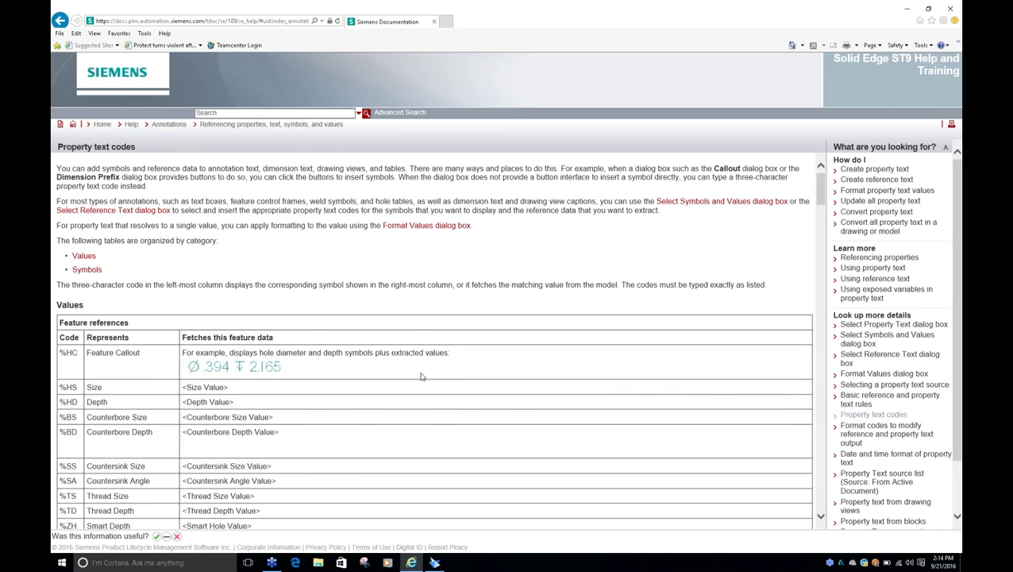
scroll(422, 377, "down", 4)
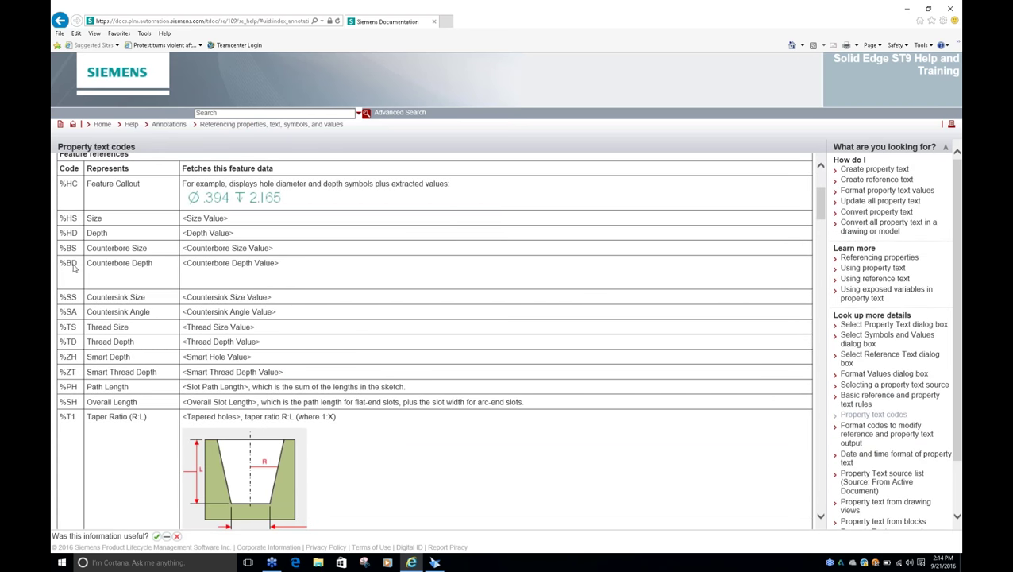
scroll(106, 382, "down", 1)
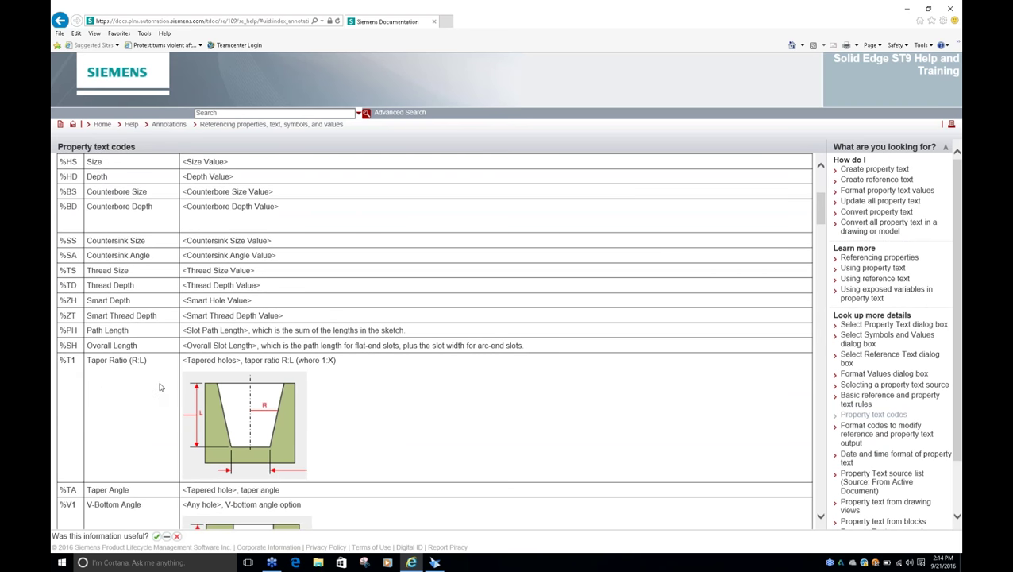
scroll(159, 387, "down", 10)
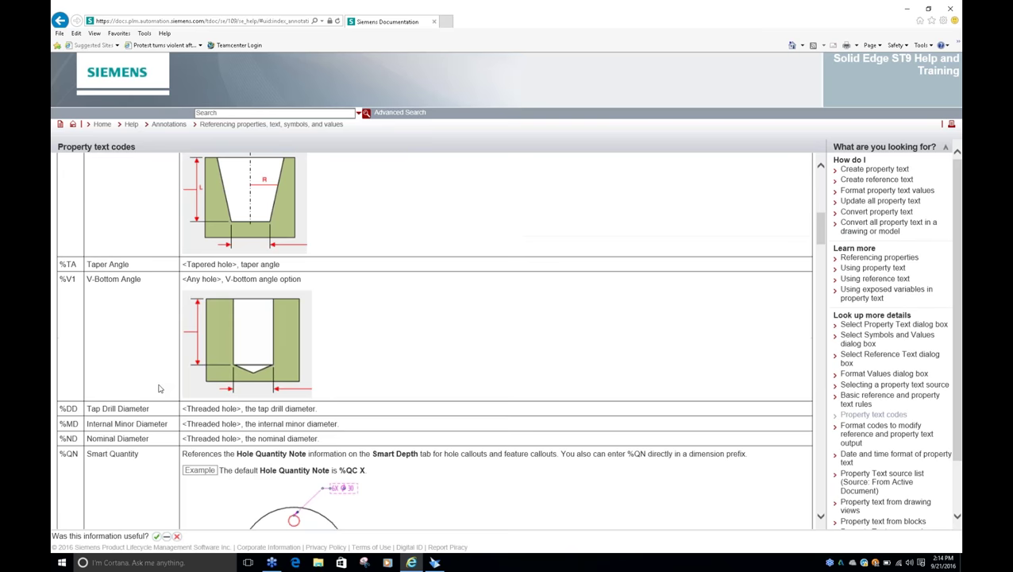
scroll(160, 391, "down", 15)
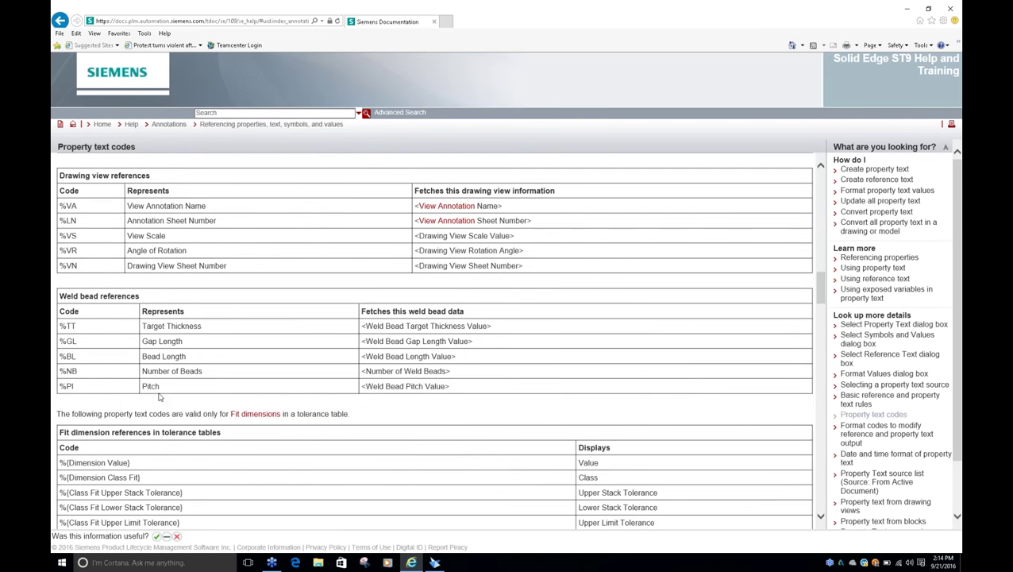
scroll(157, 399, "up", 20)
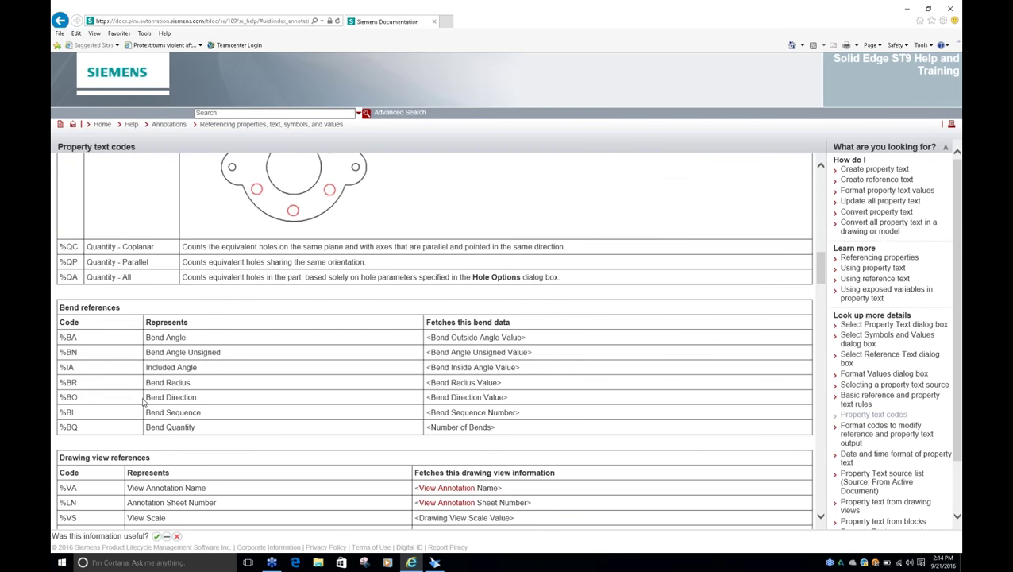
scroll(144, 402, "up", 4)
scroll(144, 407, "down", 20)
scroll(145, 411, "down", 7)
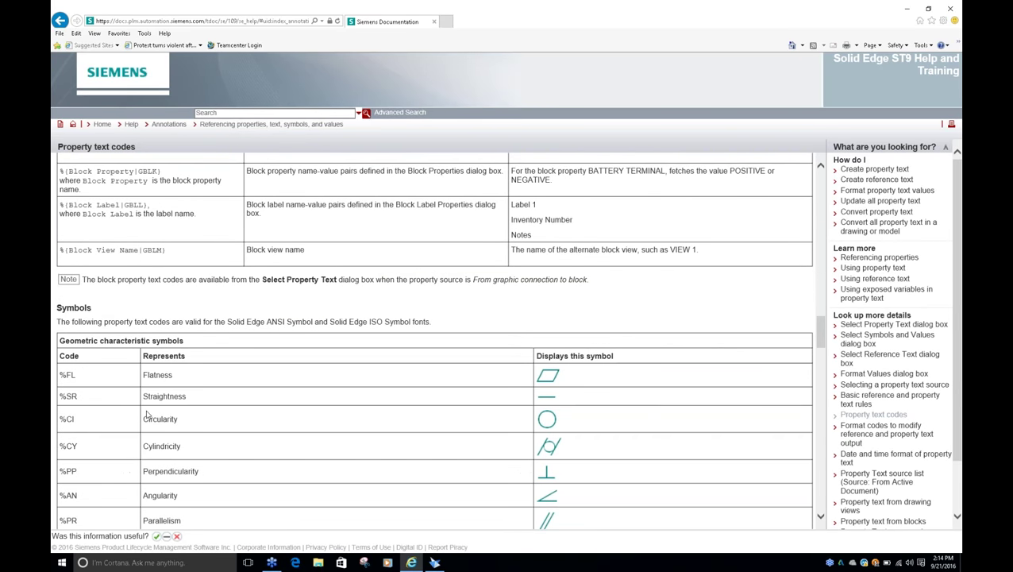
scroll(145, 414, "down", 5)
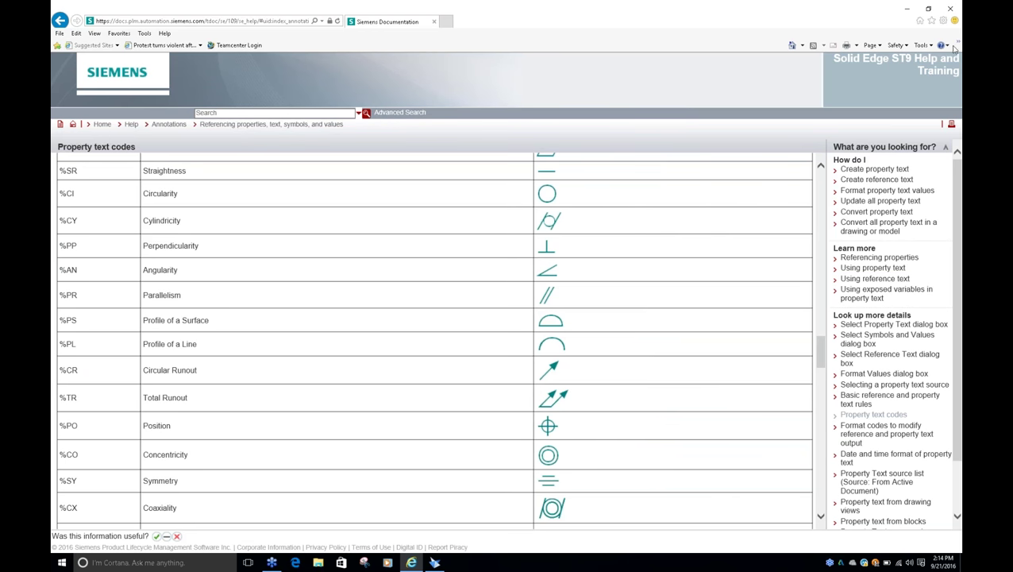
left_click(906, 6)
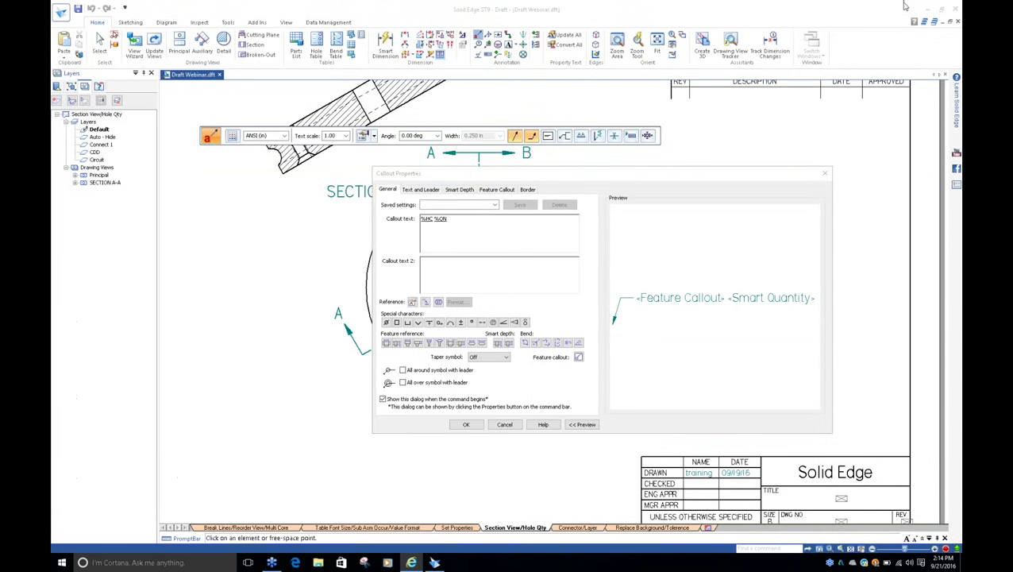
Accept the callout settings and place the feature callout with smart quantity on the wheel's lower-right countersunk hole.
left_click(455, 223)
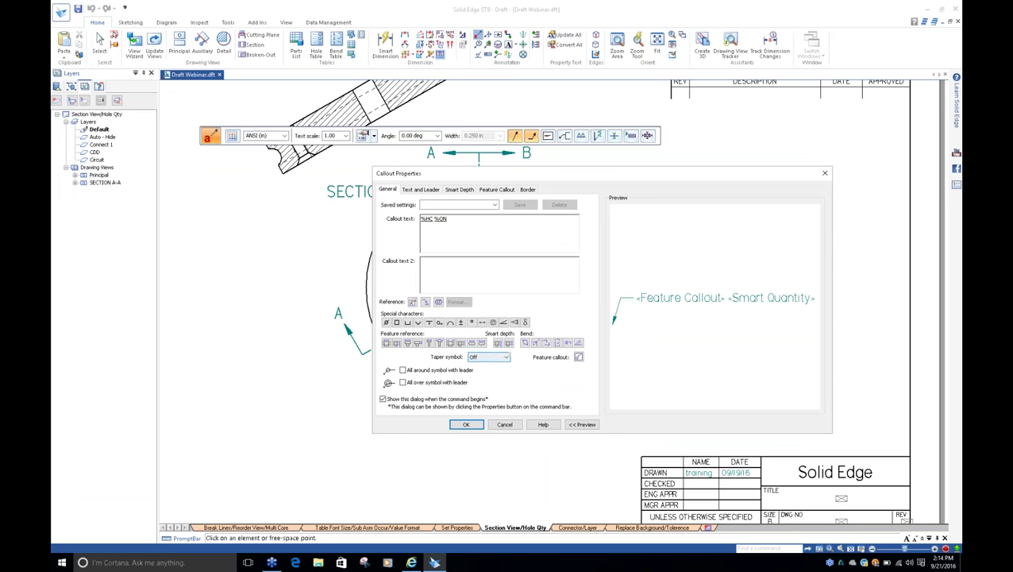
left_click(467, 425)
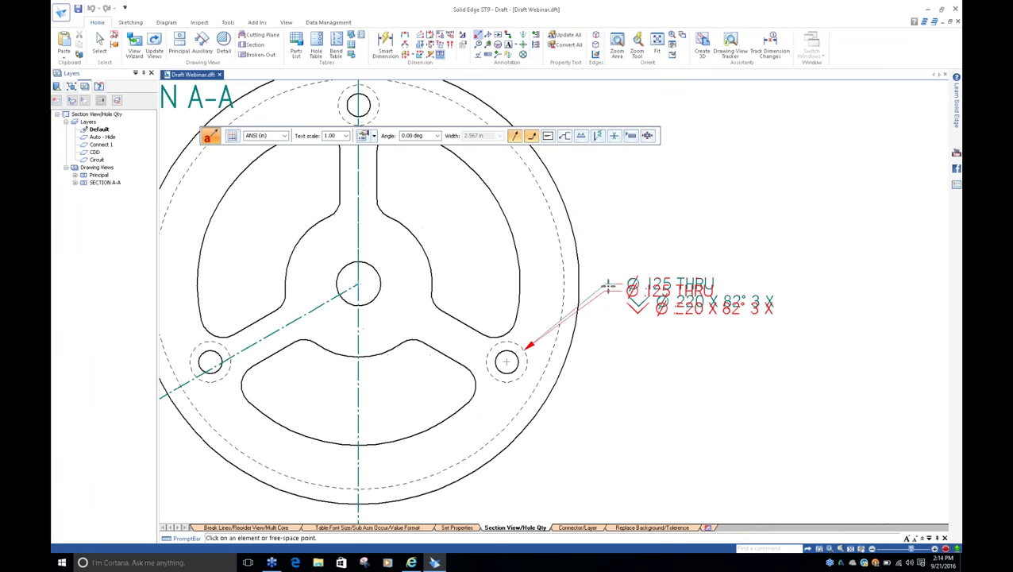
left_click(611, 274)
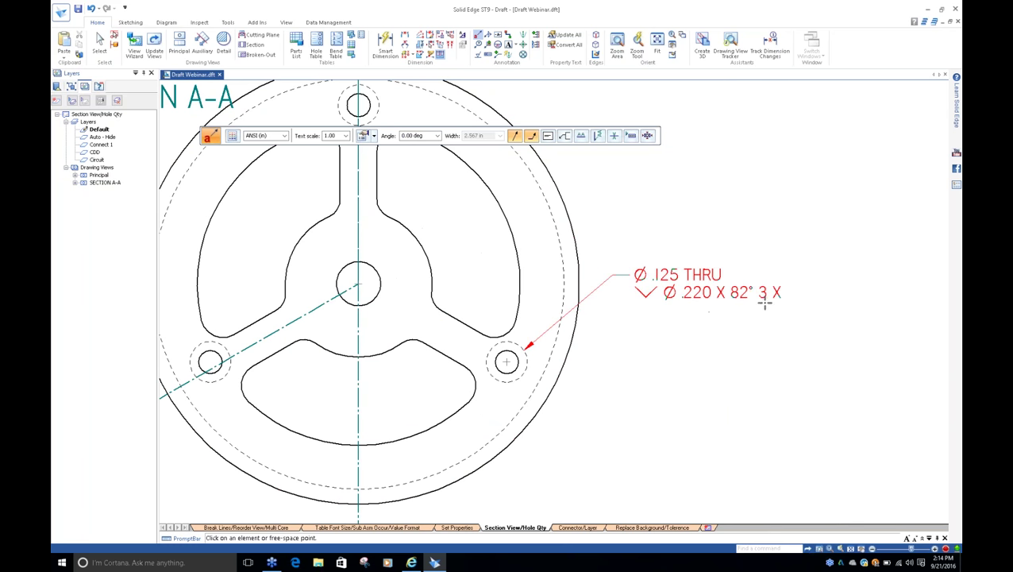
Review the placed hole callout's properties, including its saved settings, and accept them as they are.
key("Escape")
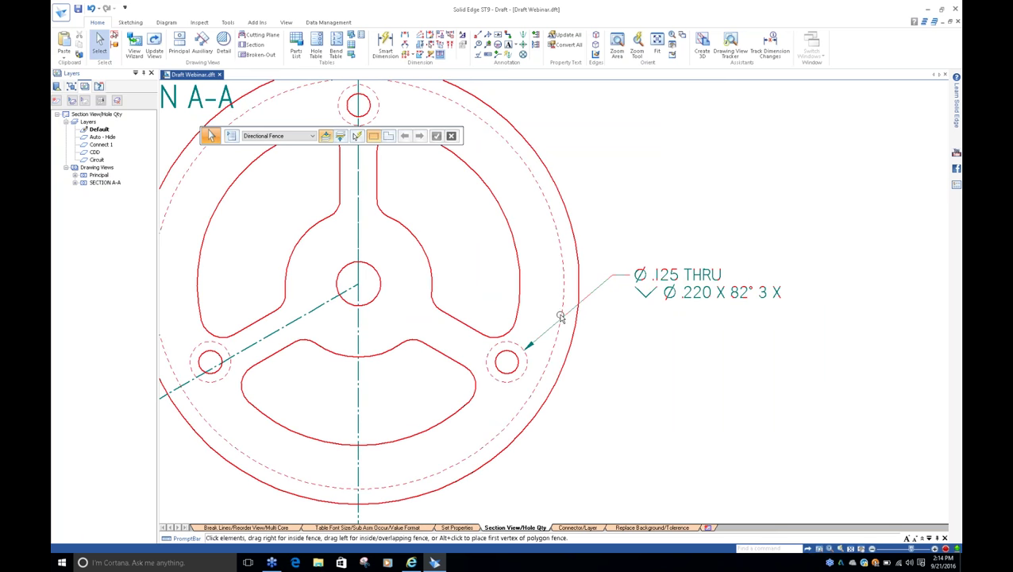
left_click(681, 302)
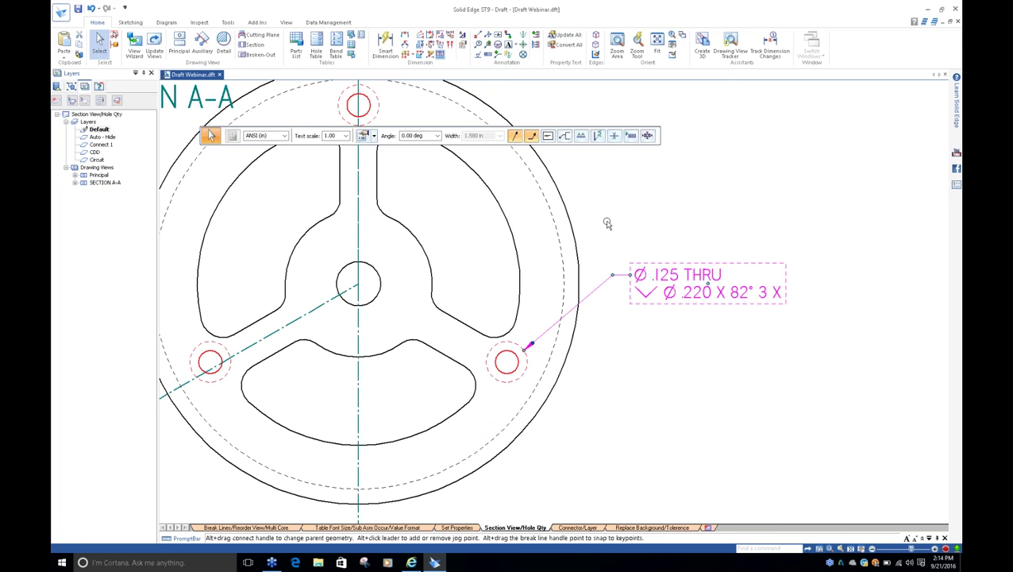
left_click(367, 139)
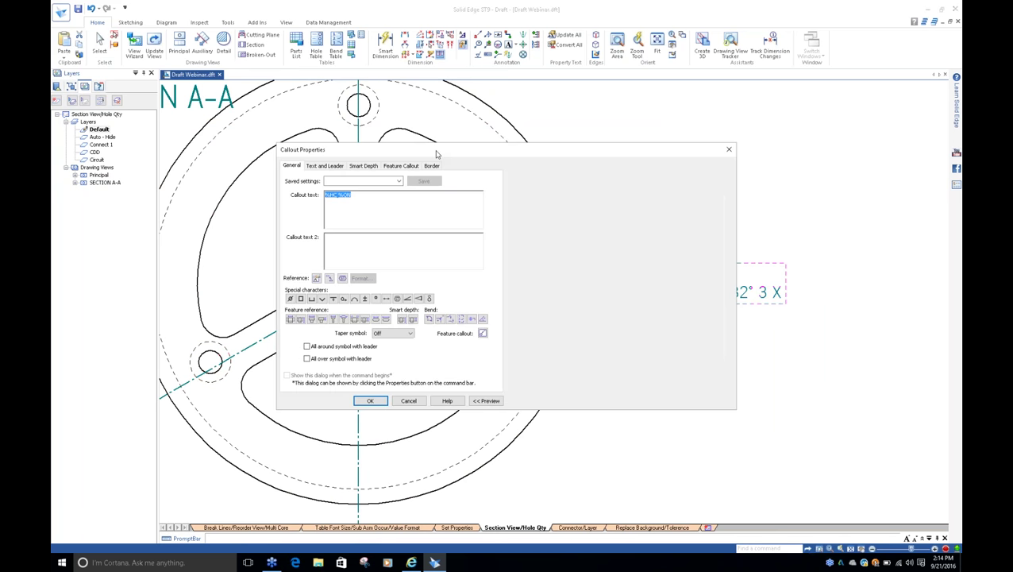
left_click(399, 181)
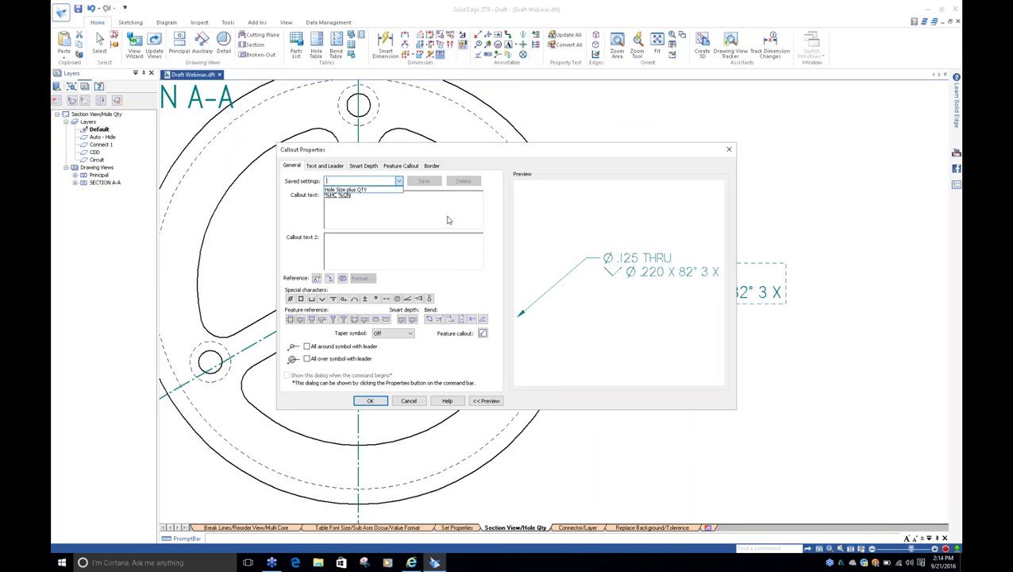
left_click(447, 220)
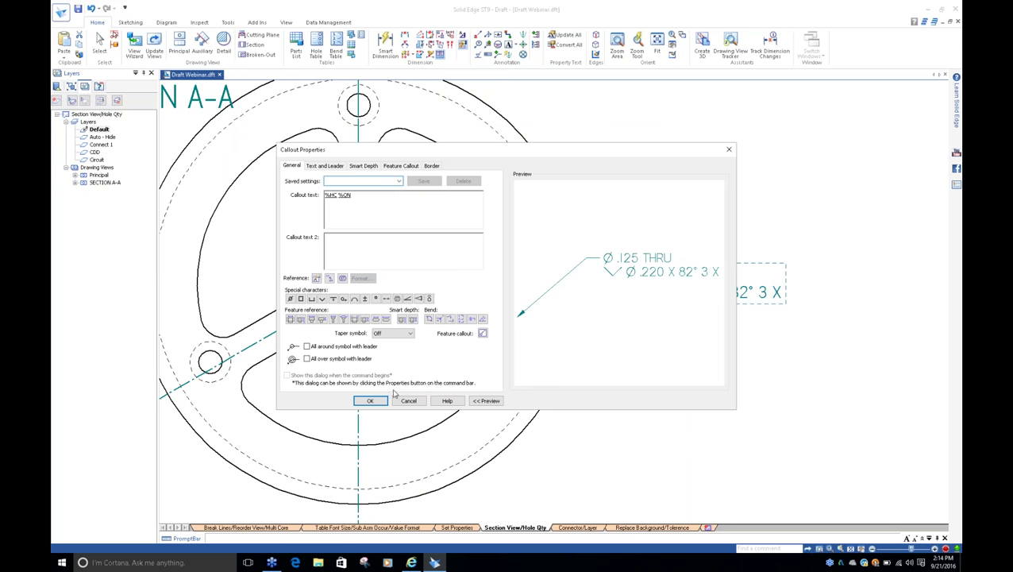
left_click(370, 401)
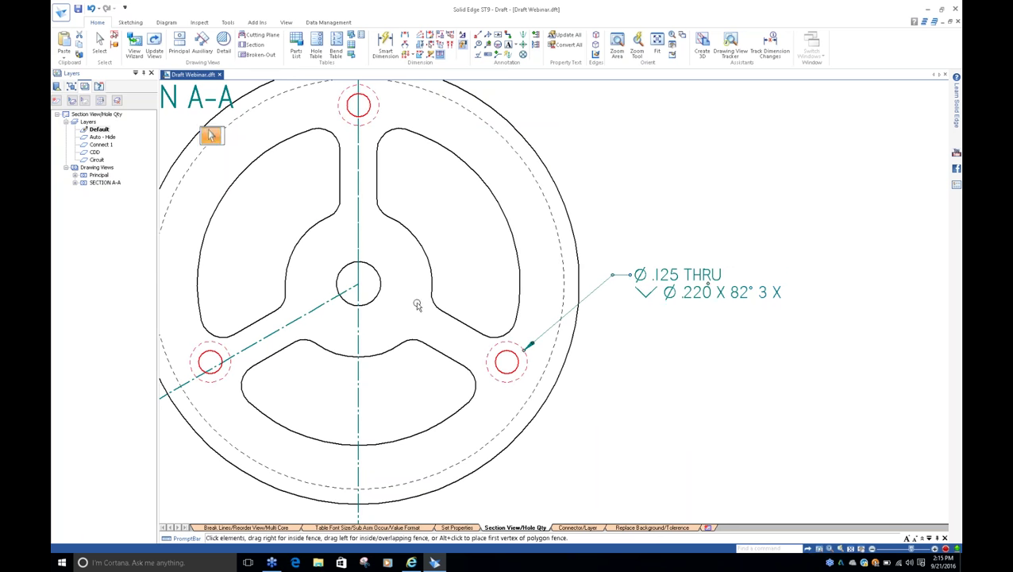
scroll(485, 292, "down", 2)
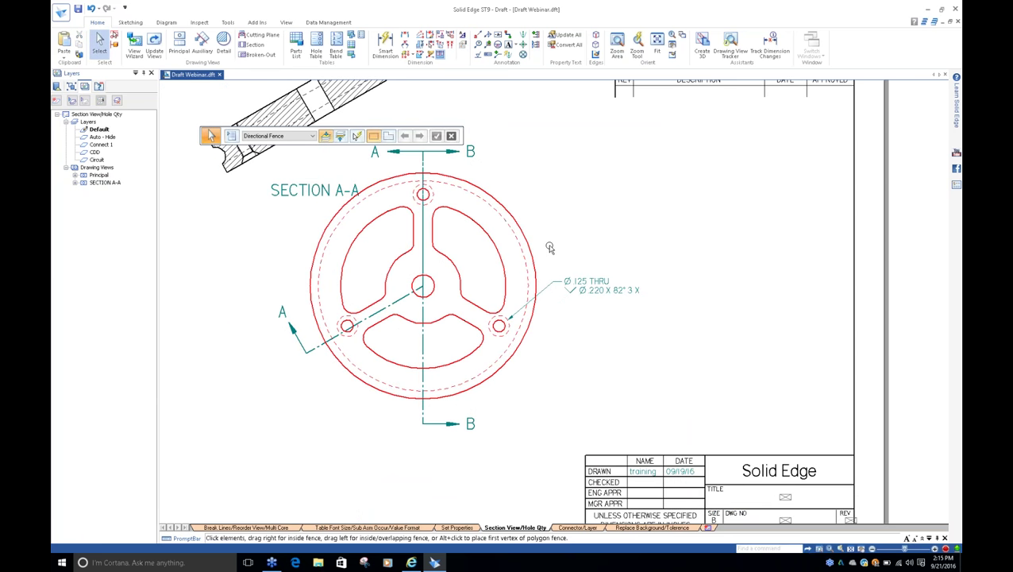
middle_click_drag(550, 247, 547, 242)
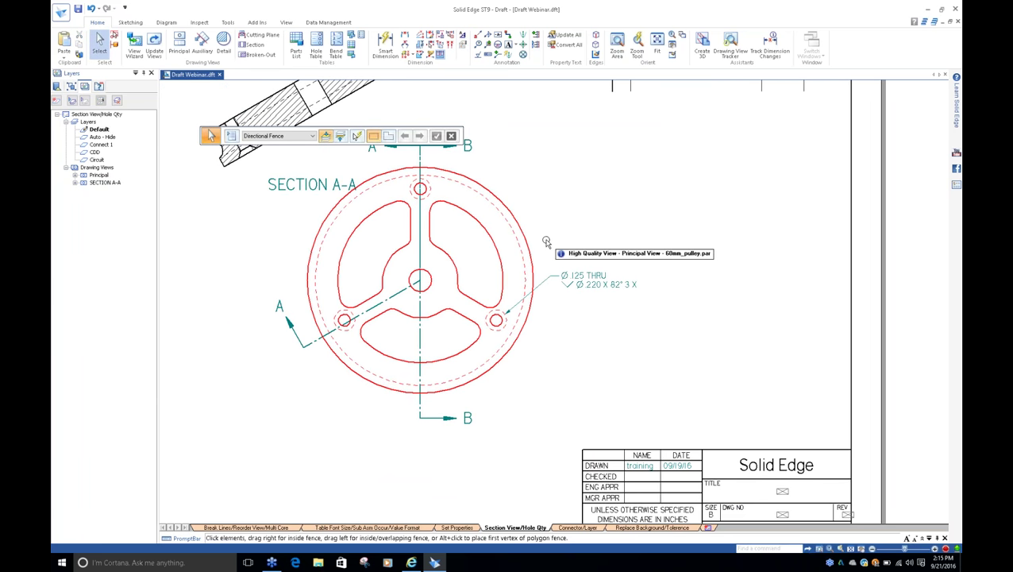
Open the Connector/Layer sheet, limit the layer list to layers in use, and select the Circuit layer.
left_click(576, 528)
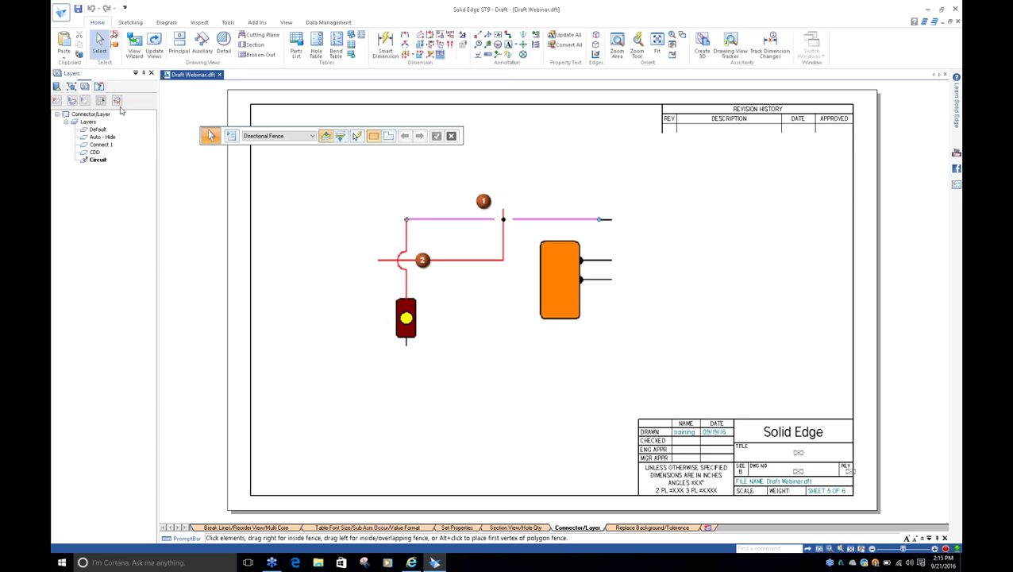
left_click(116, 101)
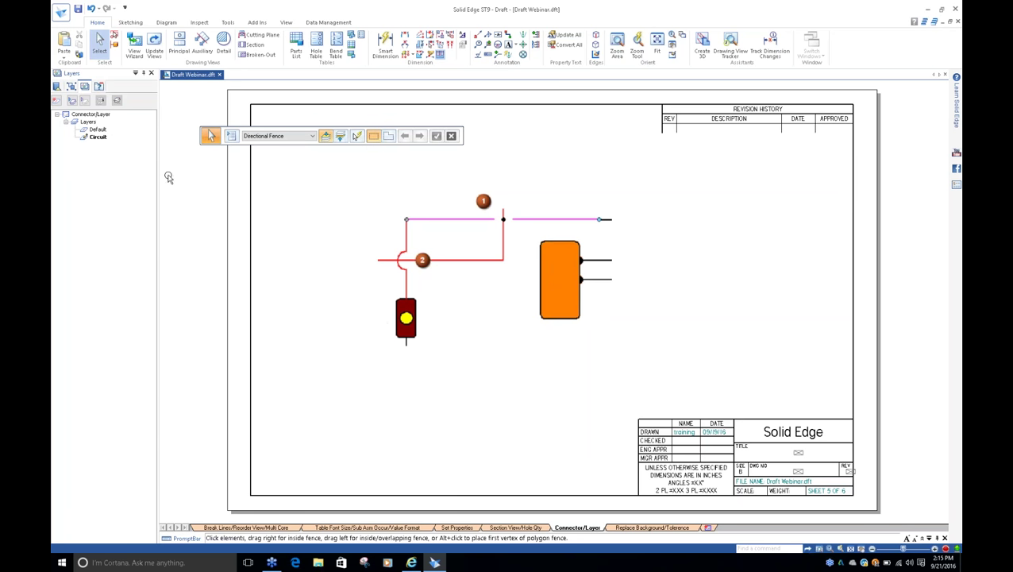
left_click(102, 138)
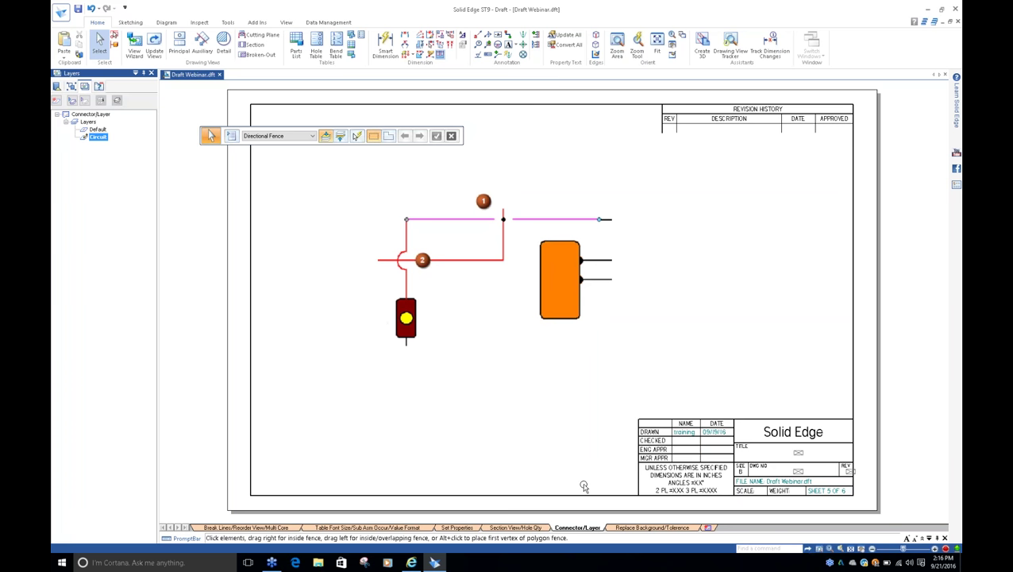
Open the Replace Background/Tolerence sheet and shift the bracket's front view slightly right and down, keeping the views aligned.
left_click(627, 528)
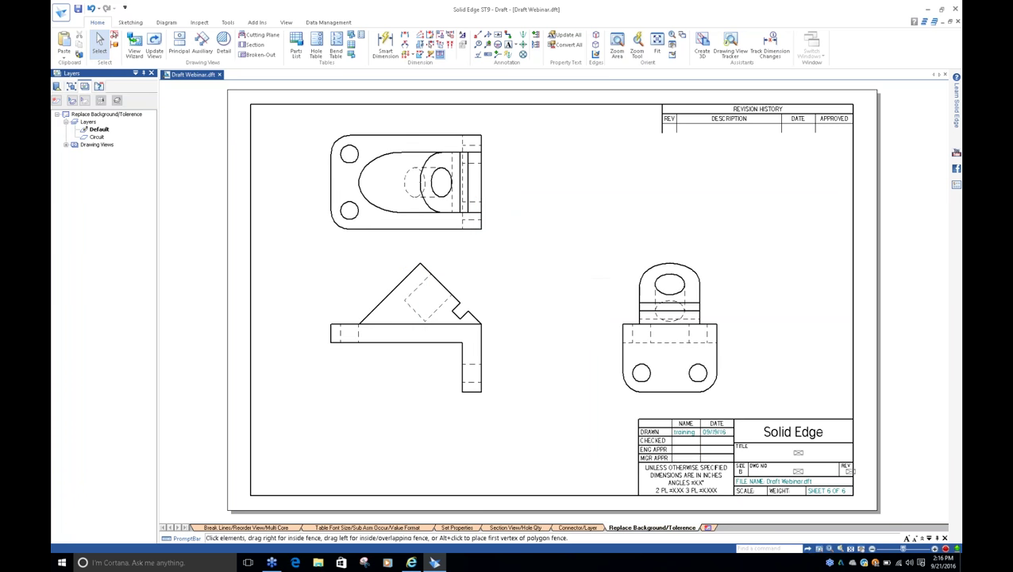
scroll(543, 394, "down", 1)
mouse_move(543, 395)
middle_mouse_down()
mouse_move(517, 396)
mouse_move(557, 367)
middle_mouse_up()
scroll(557, 366, "up", 1)
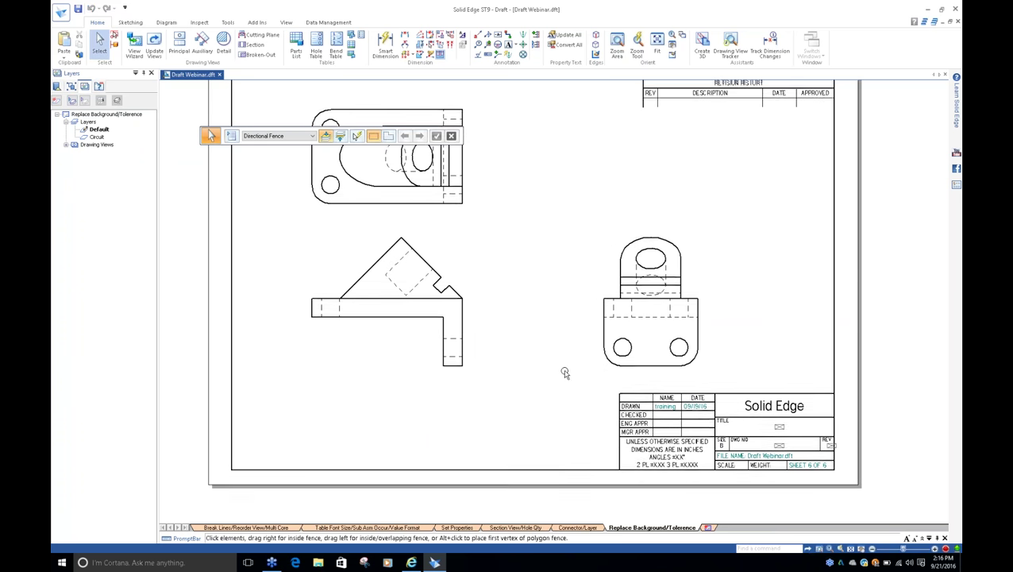
scroll(563, 371, "up", 1)
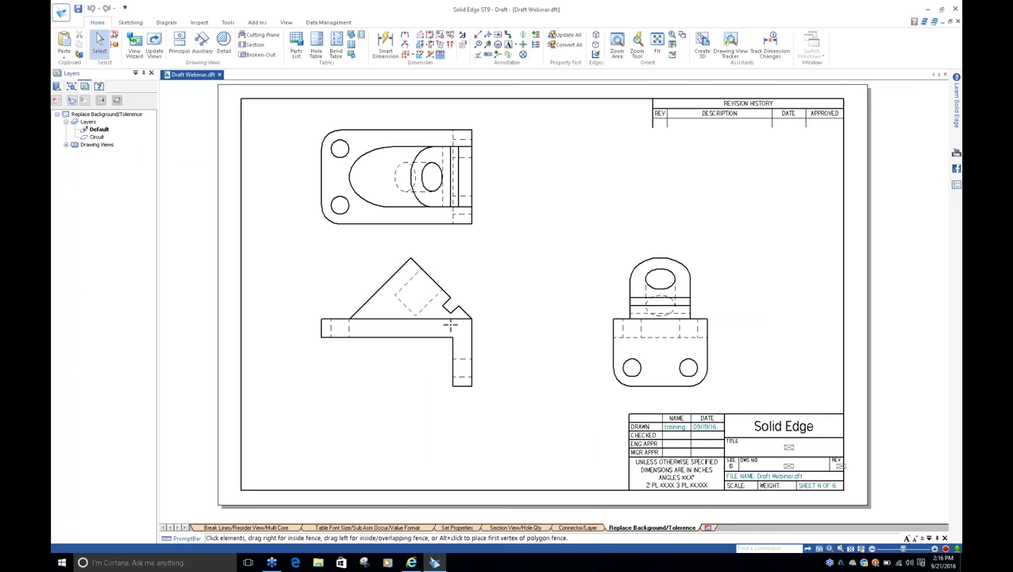
left_click(473, 329)
left_click_drag(473, 329, 480, 334)
left_click(210, 135)
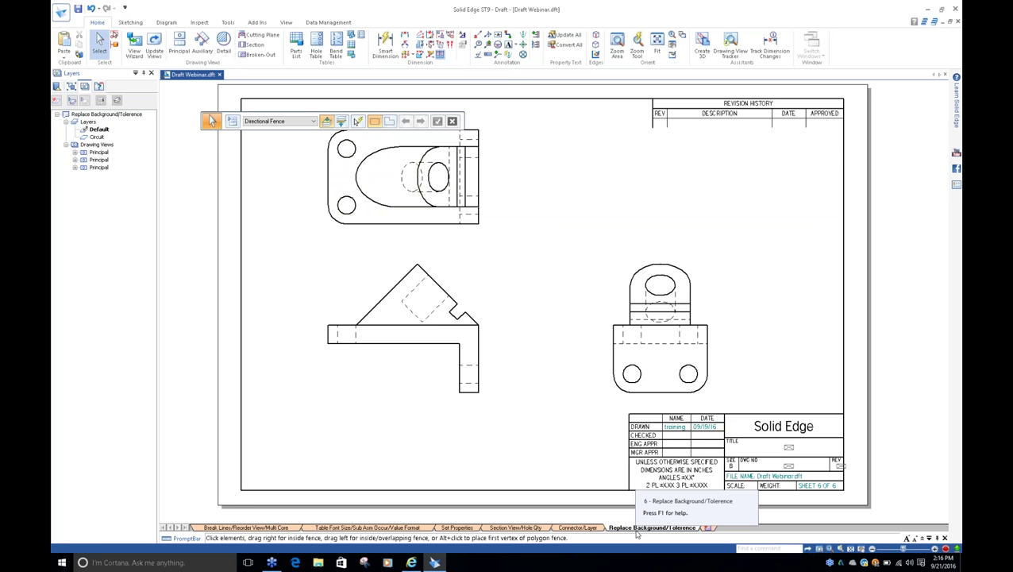
left_click(322, 130)
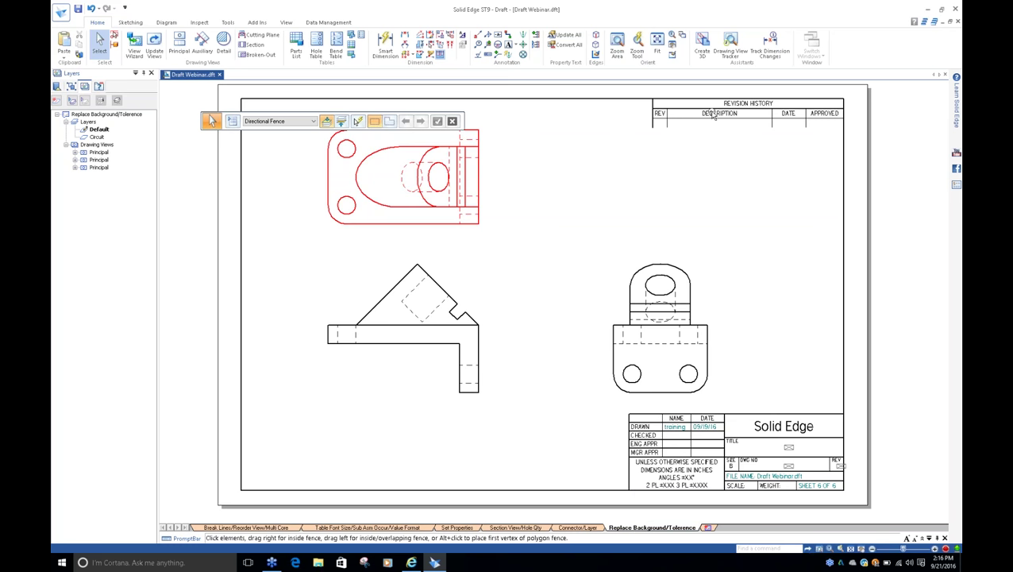
key("Escape")
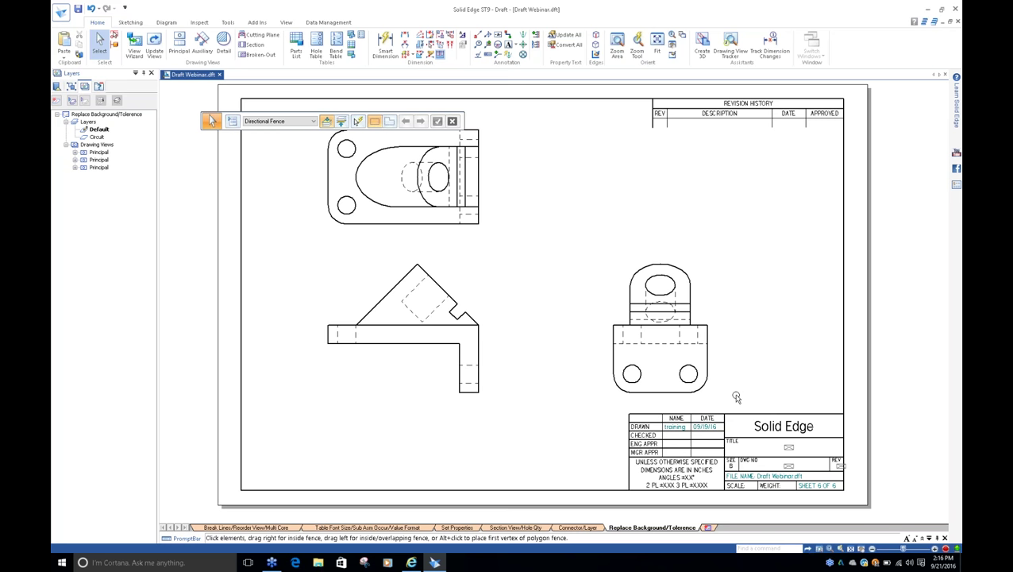
Turn on the display of the background sheets and open B-Sheet.
right_click(648, 528)
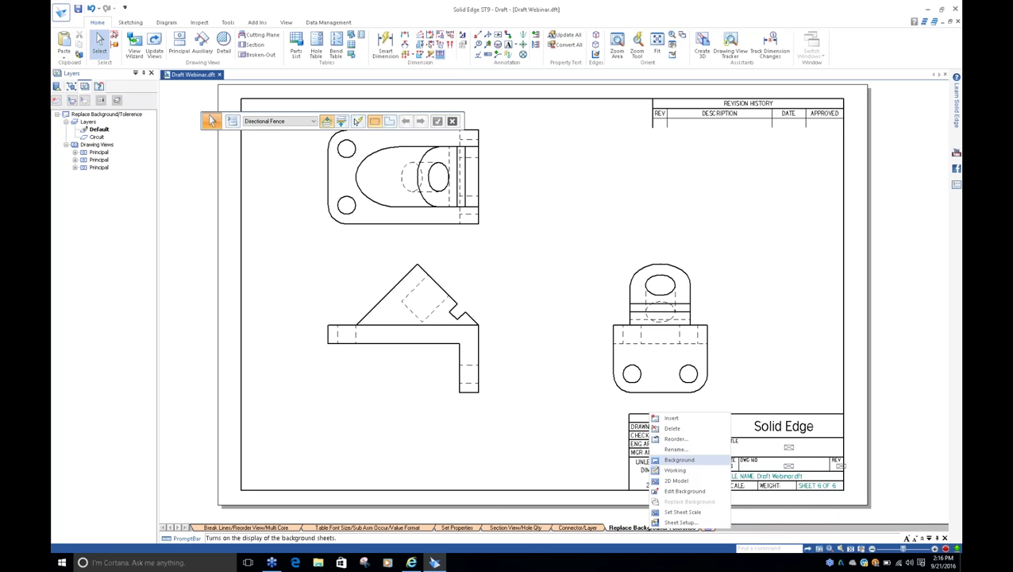
left_click(683, 460)
left_click(762, 527)
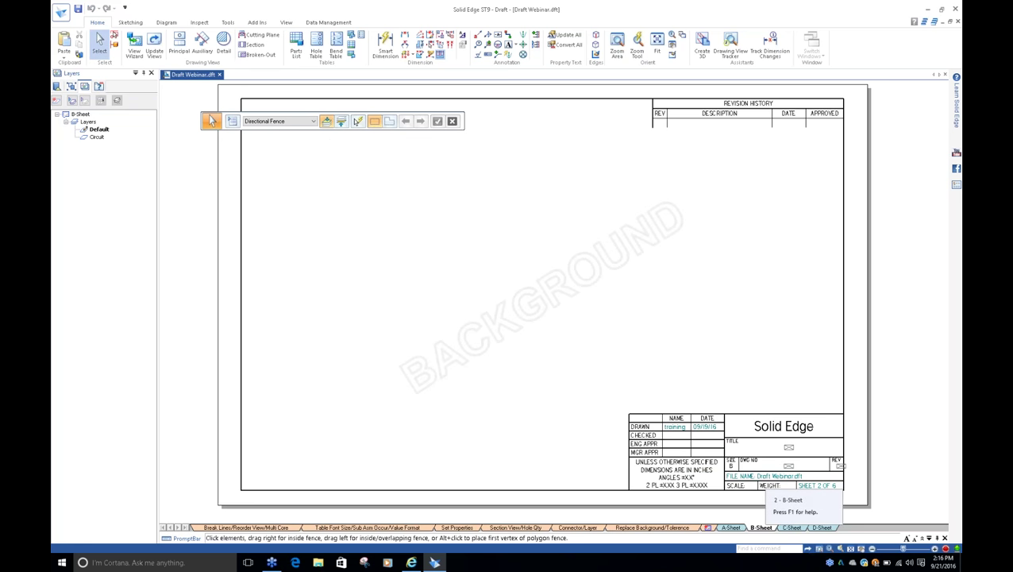
Replace the B-Sheet background with the B-Sheet from New Template.dft in the desktop's Draft Webinar folder.
right_click(762, 527)
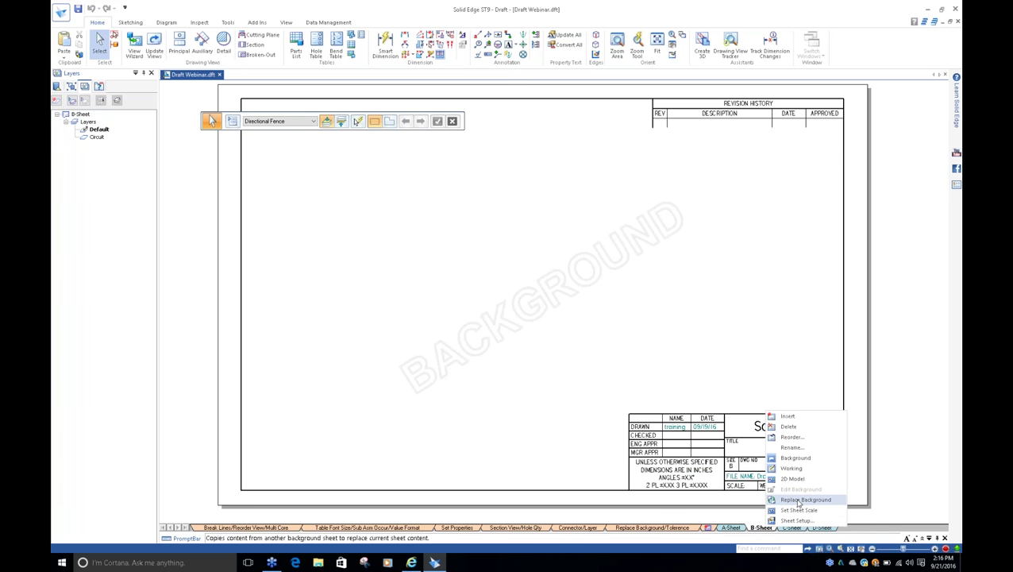
left_click(799, 501)
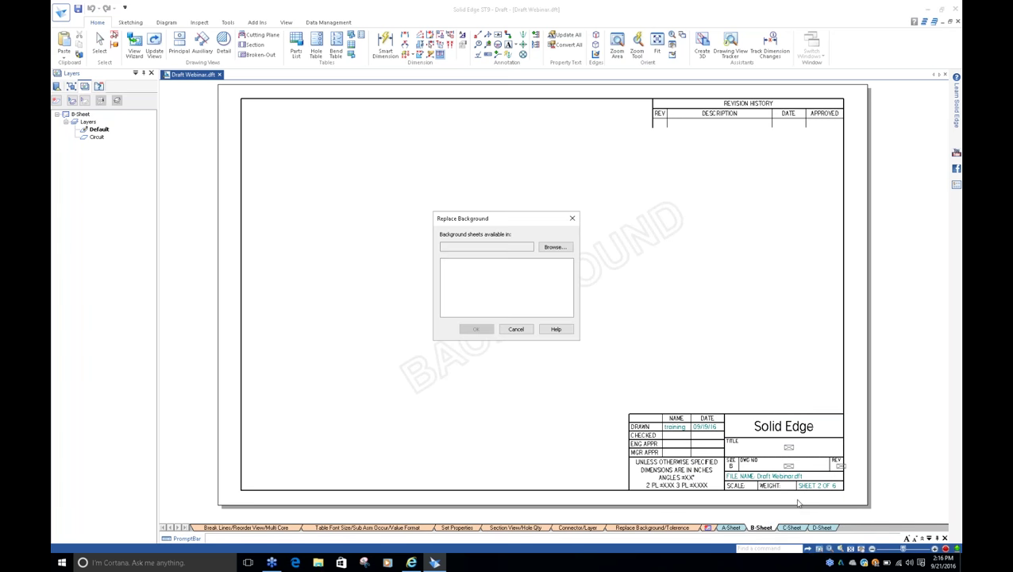
left_click(555, 247)
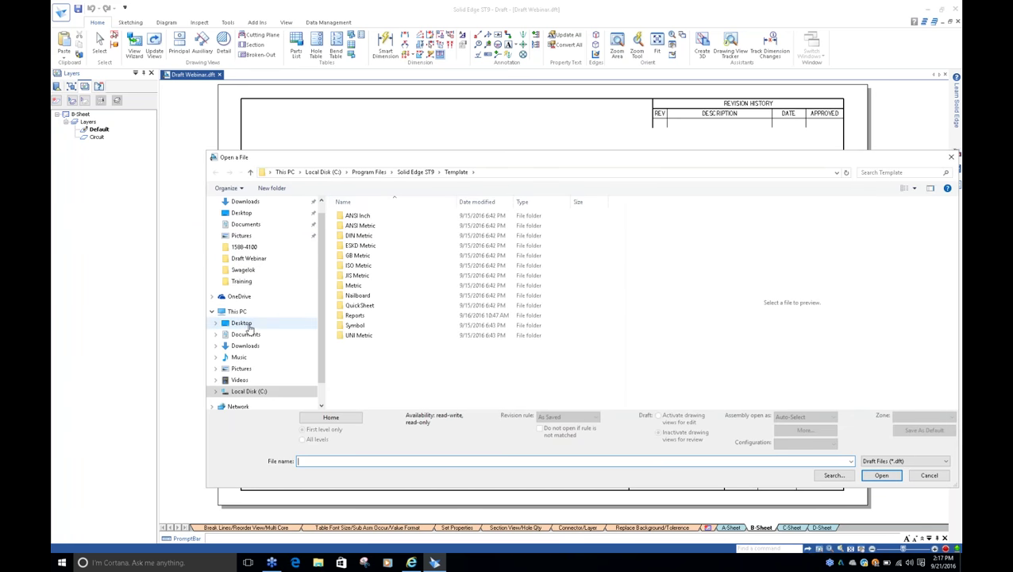
left_click(248, 326)
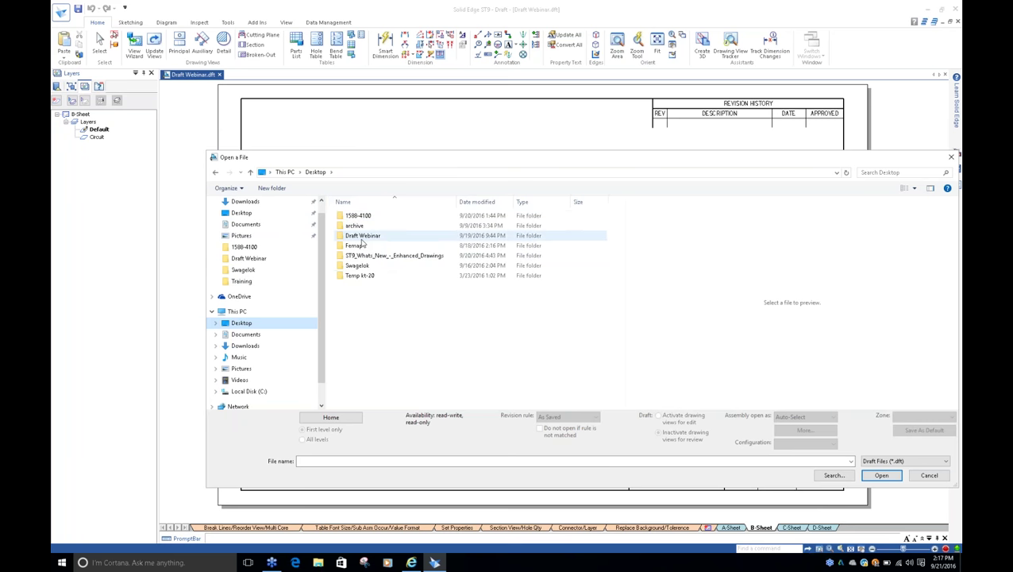
double_click(387, 236)
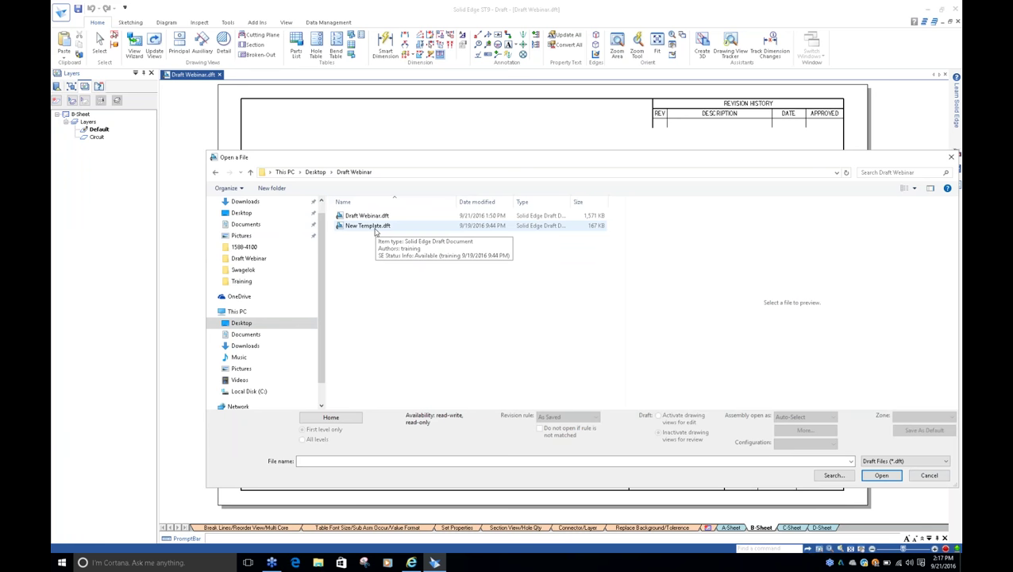
double_click(370, 225)
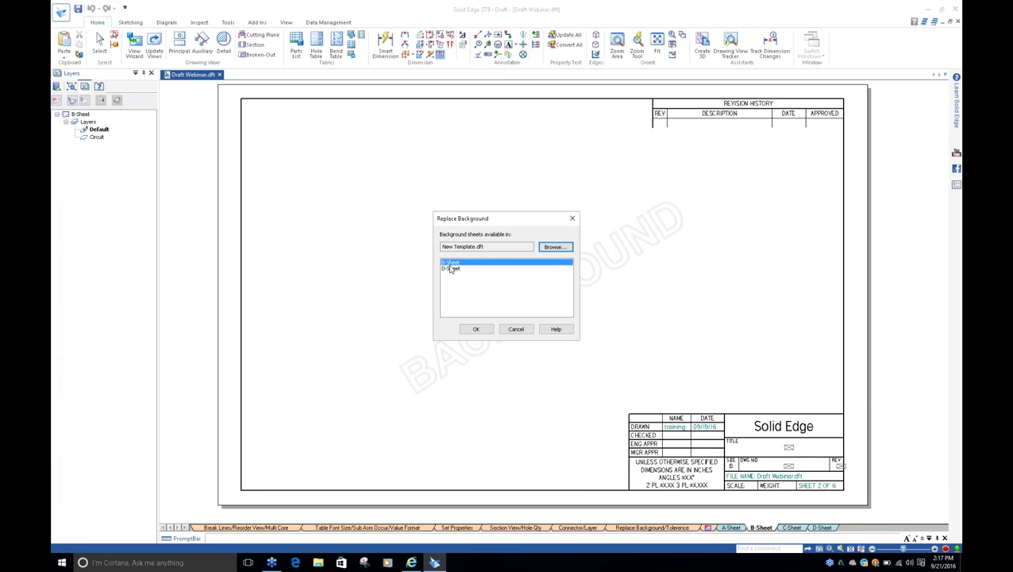
left_click(477, 329)
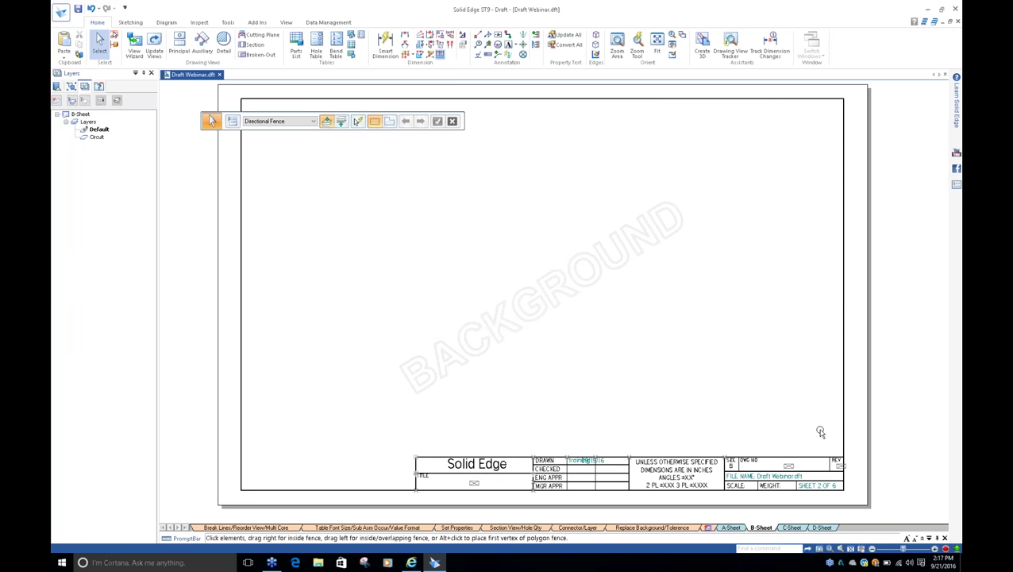
Inspect the B-Sheet's title block, then turn off the background sheets' display from the Replace Background/Tolerence sheet.
scroll(843, 514, "up", 3)
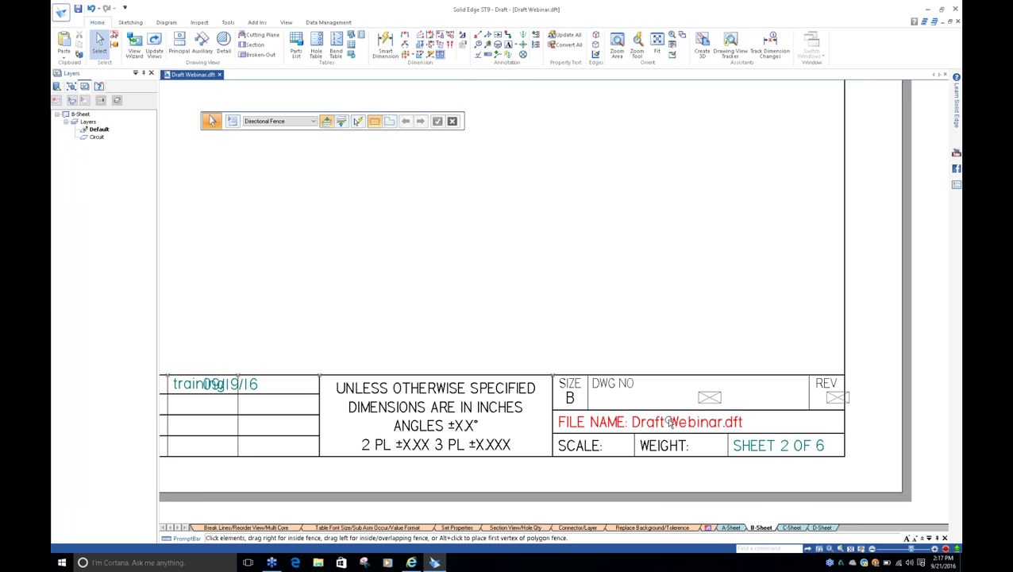
scroll(671, 424, "down", 3)
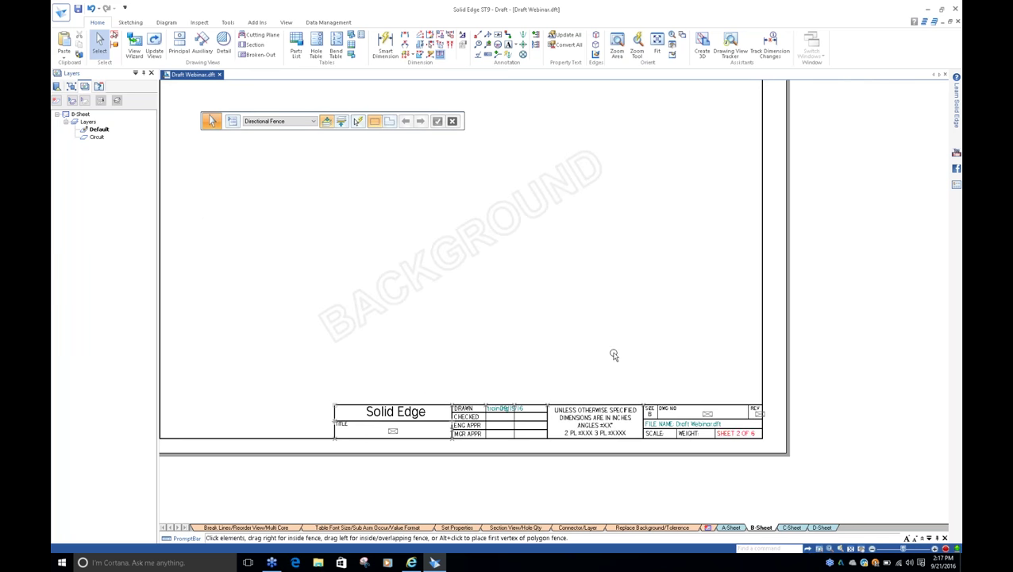
scroll(633, 359, "down", 1)
scroll(588, 328, "up", 1)
scroll(587, 328, "down", 1)
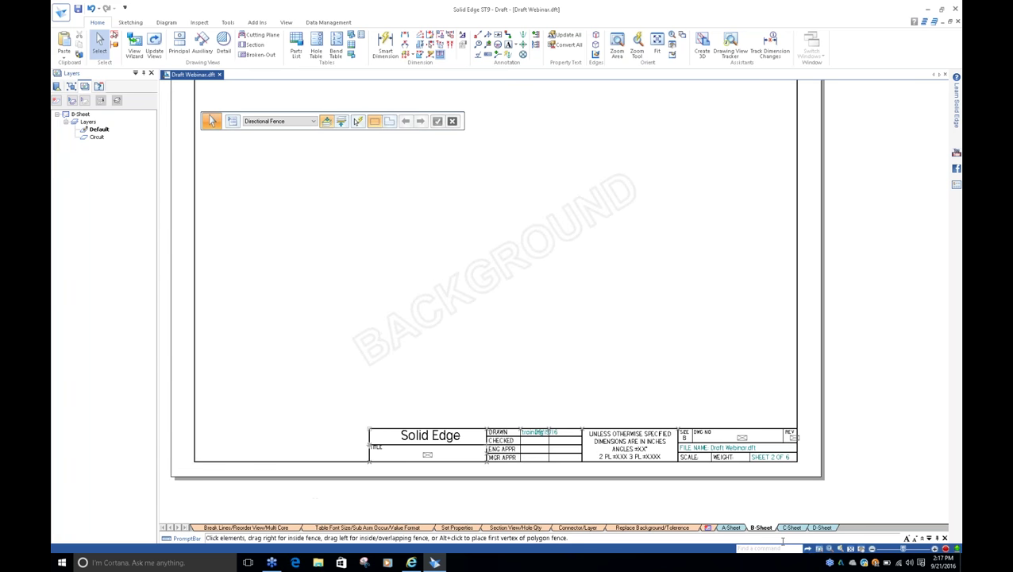
left_click(672, 527)
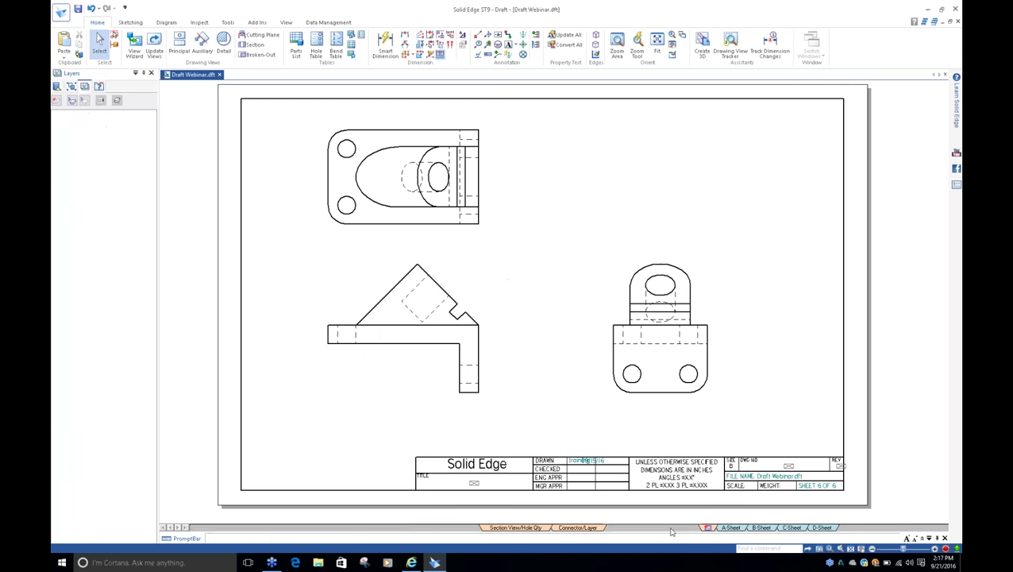
right_click(672, 528)
left_click(697, 459)
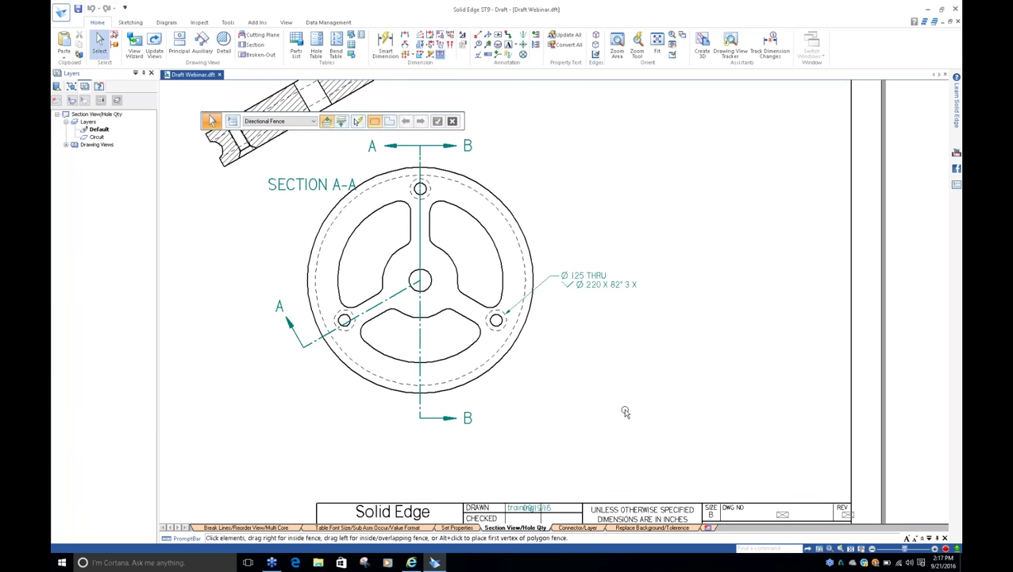
Check the title block on the Section View/Hole Qty and Connector/Layer sheets, and return to the Replace Background/Tolerence sheet.
scroll(626, 411, "down", 2)
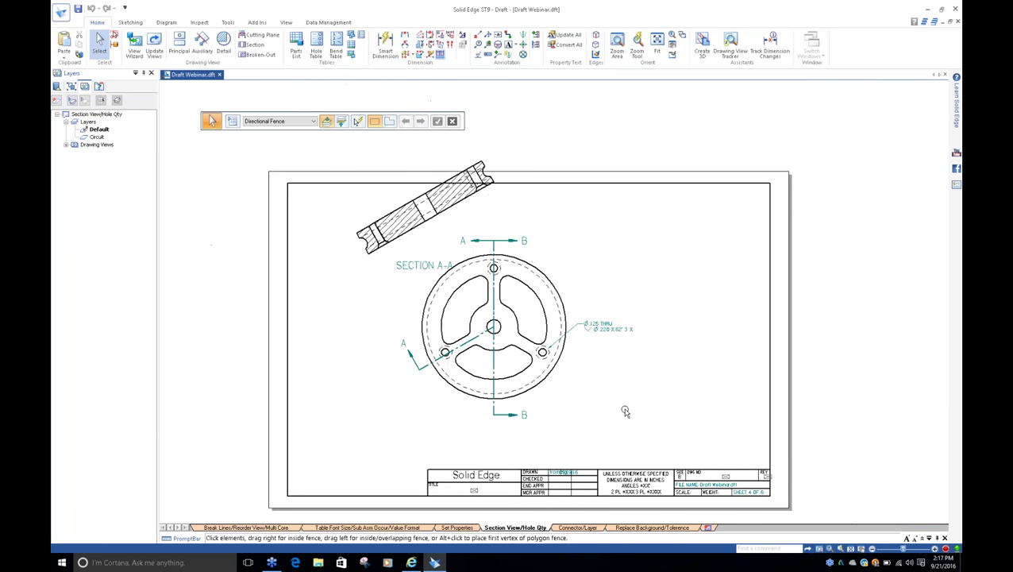
left_click(594, 528)
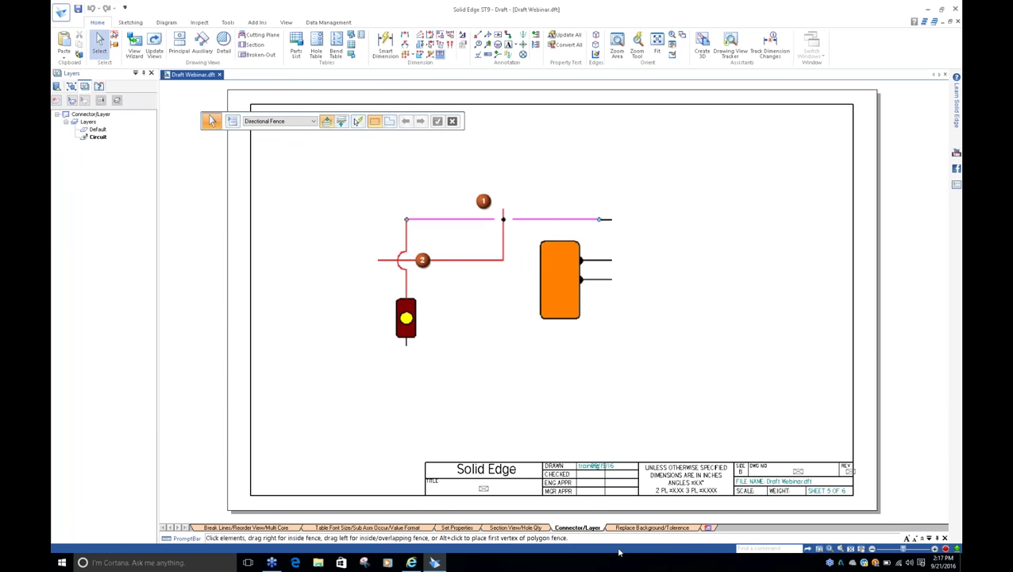
left_click(668, 528)
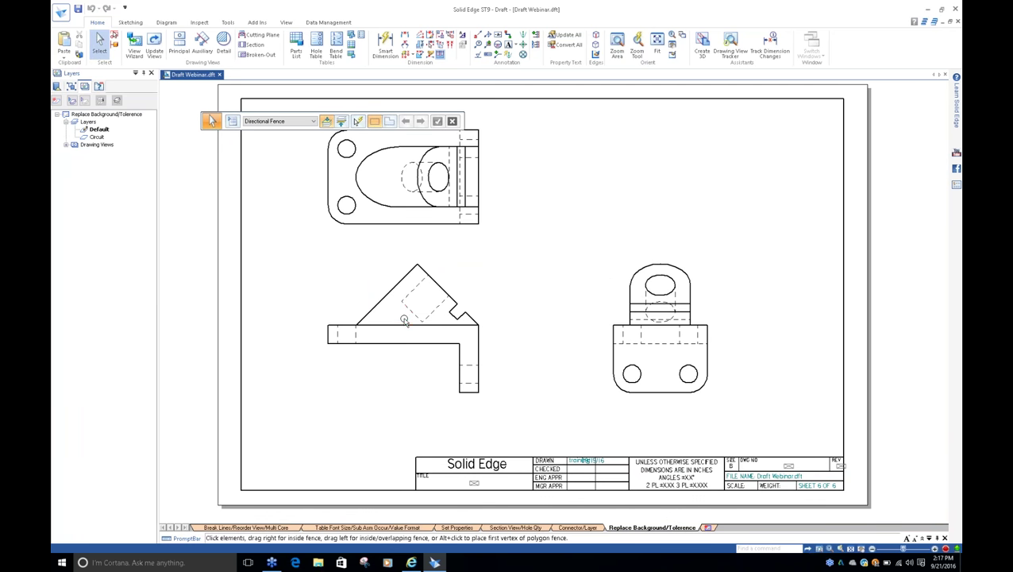
Reposition the front view and the aligned top view on the sheet.
left_click(389, 339)
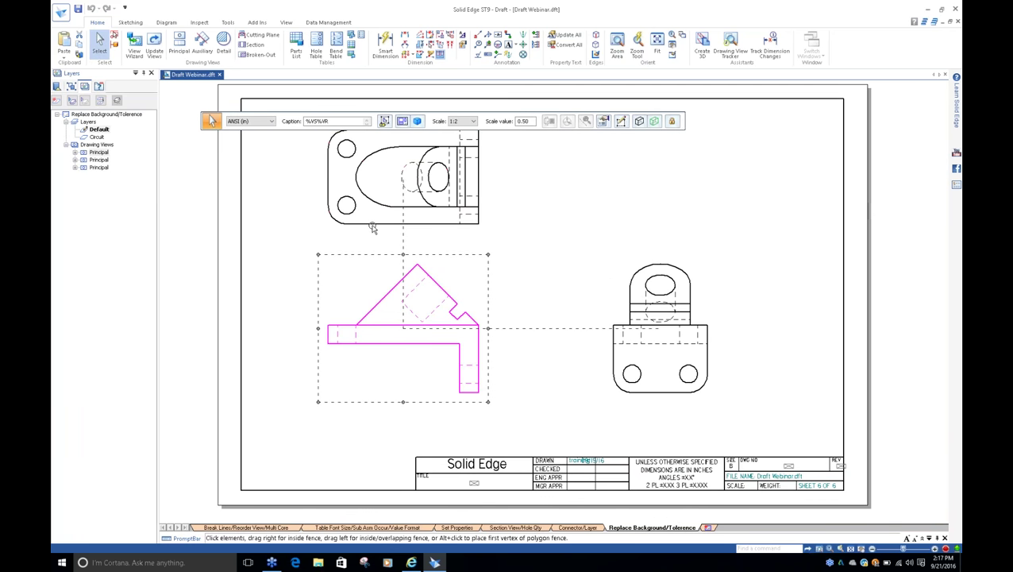
left_click(373, 225)
left_click(424, 289)
left_click(516, 249)
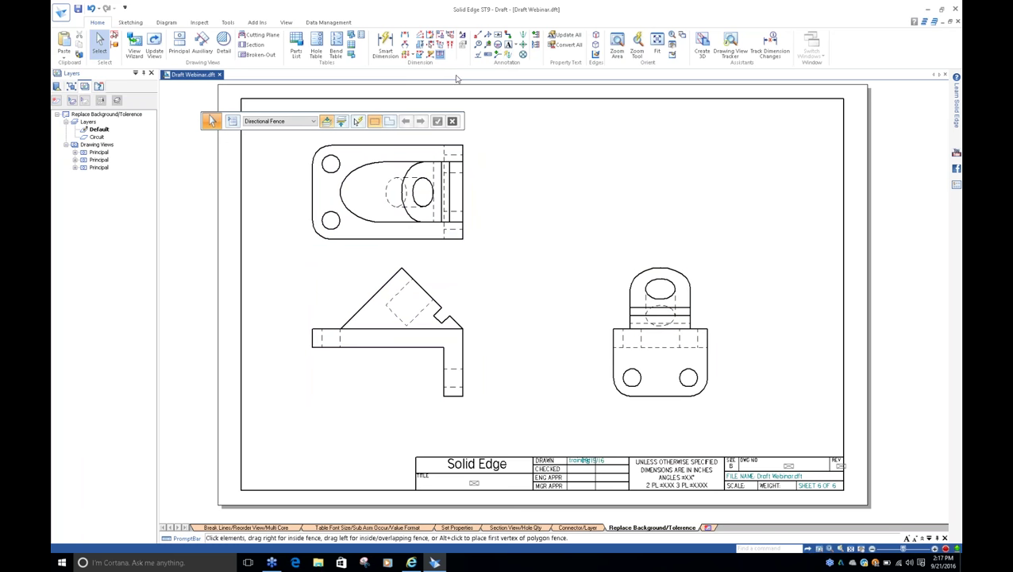
Retrieve the model dimensions into the front, top and side views.
left_click(435, 54)
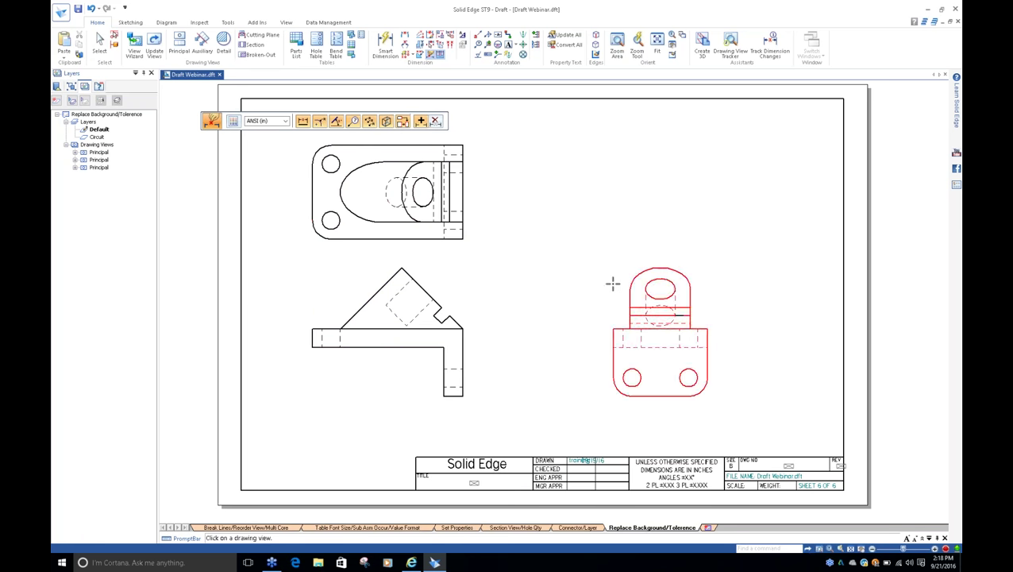
left_click(409, 284)
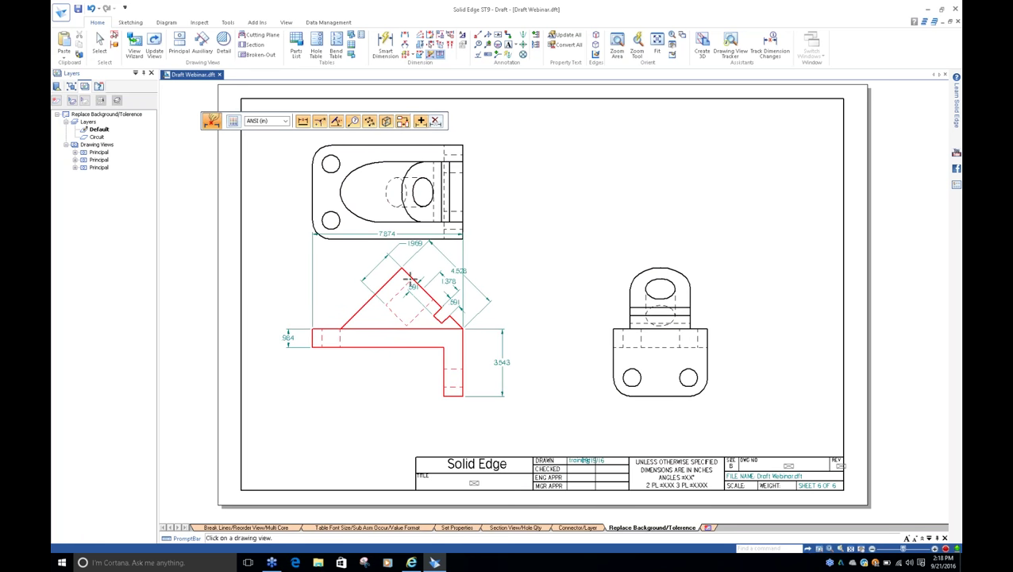
left_click(413, 213)
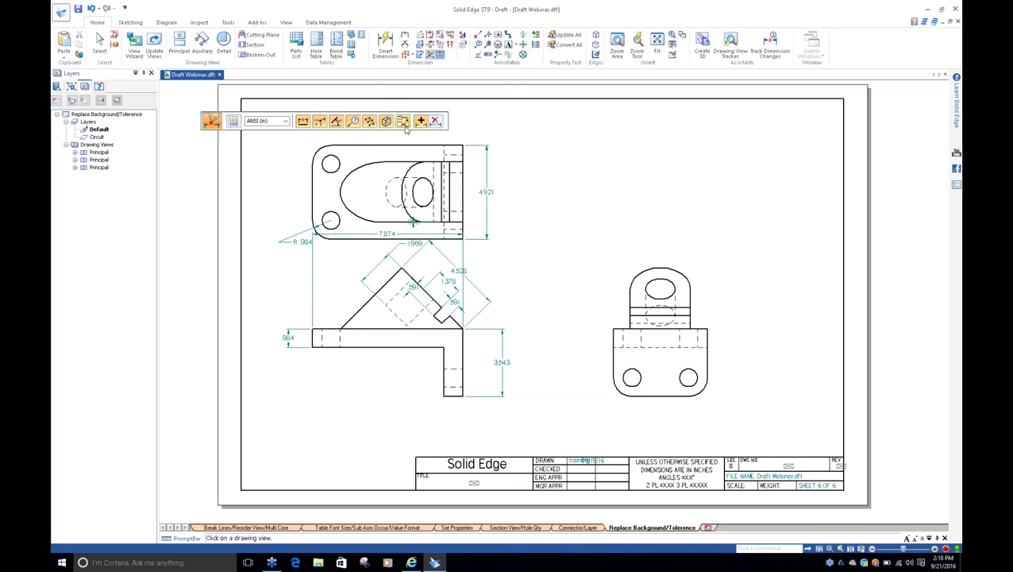
left_click(651, 311)
key("Escape")
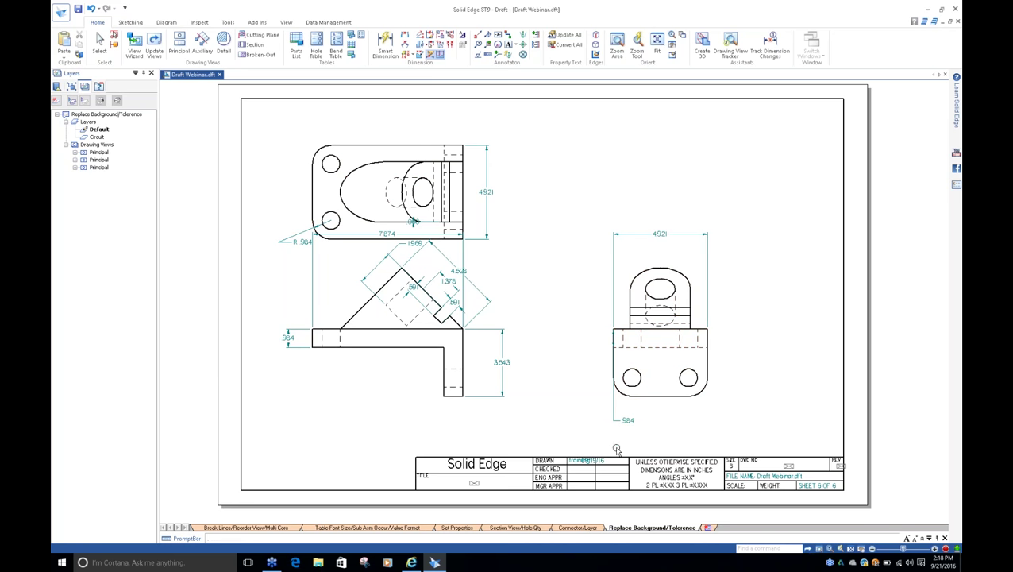
Move the side view's .984 plate thickness dimension beside the view, with its text between the extension lines.
left_click(581, 385)
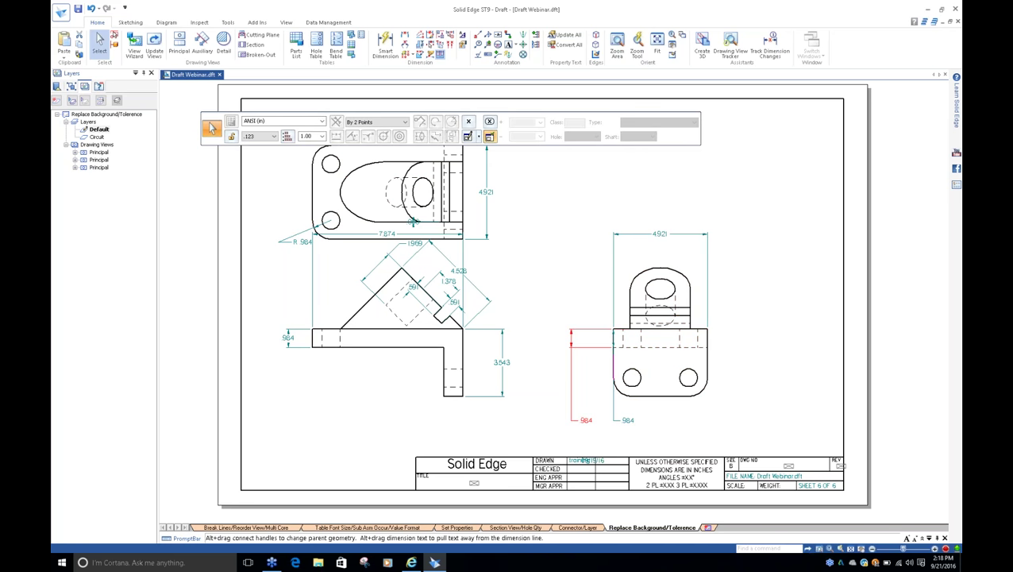
left_click(571, 373)
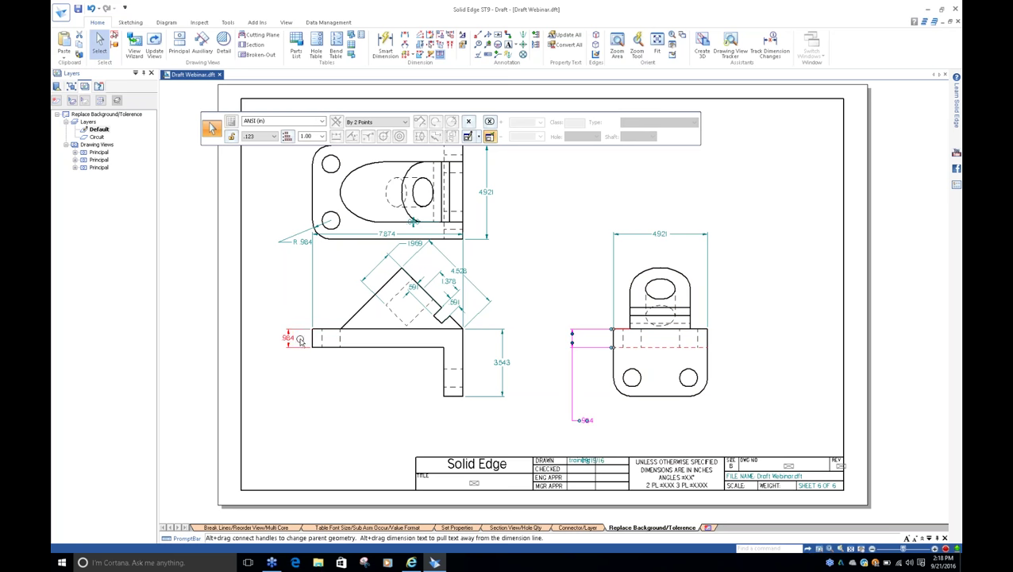
left_click_drag(593, 423, 577, 341)
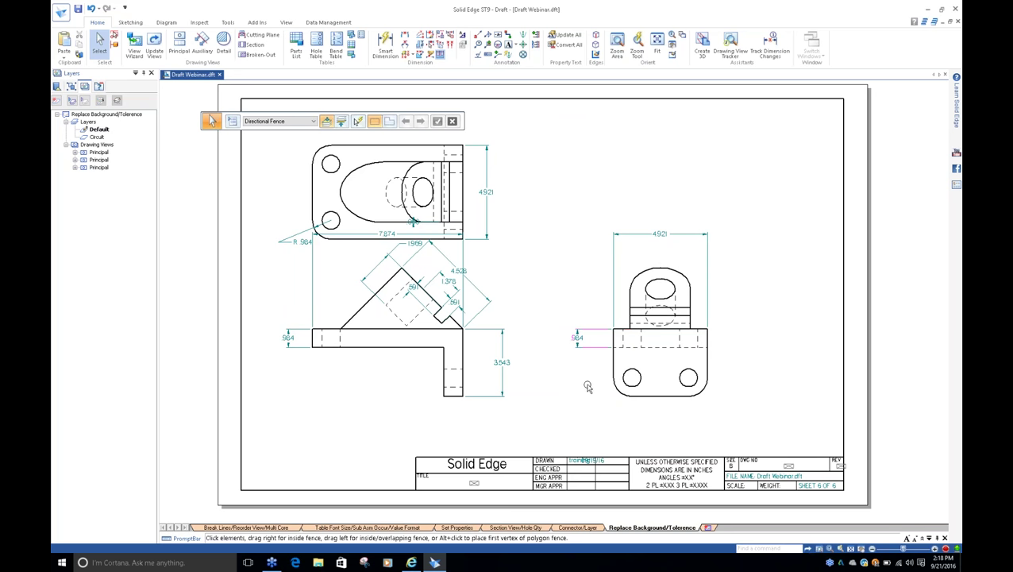
Move the front view lower on the sheet, away from the top view.
scroll(585, 391, "down", 1)
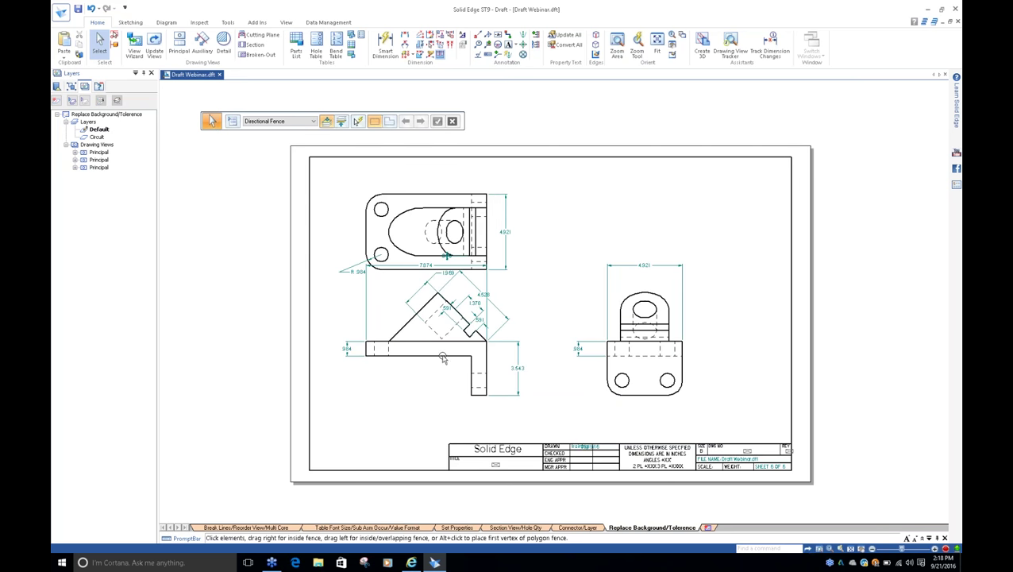
left_click_drag(442, 355, 433, 374)
left_click(543, 297)
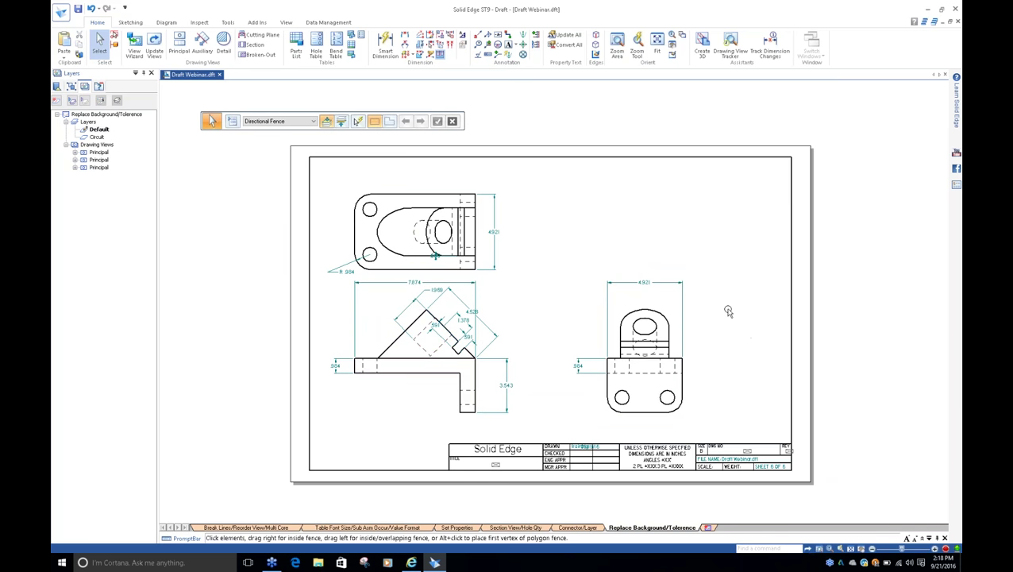
scroll(727, 312, "up", 2)
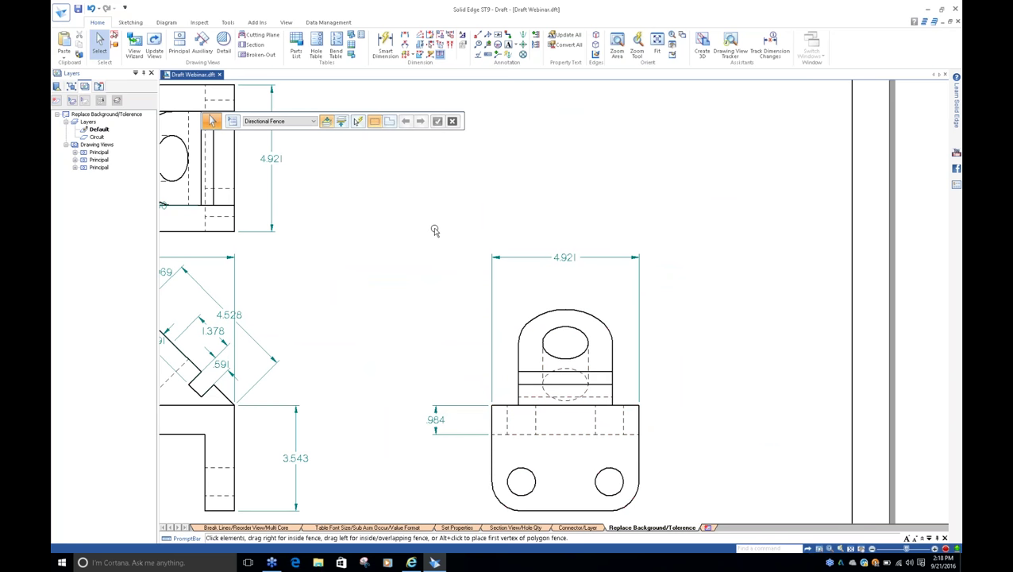
left_click(568, 258)
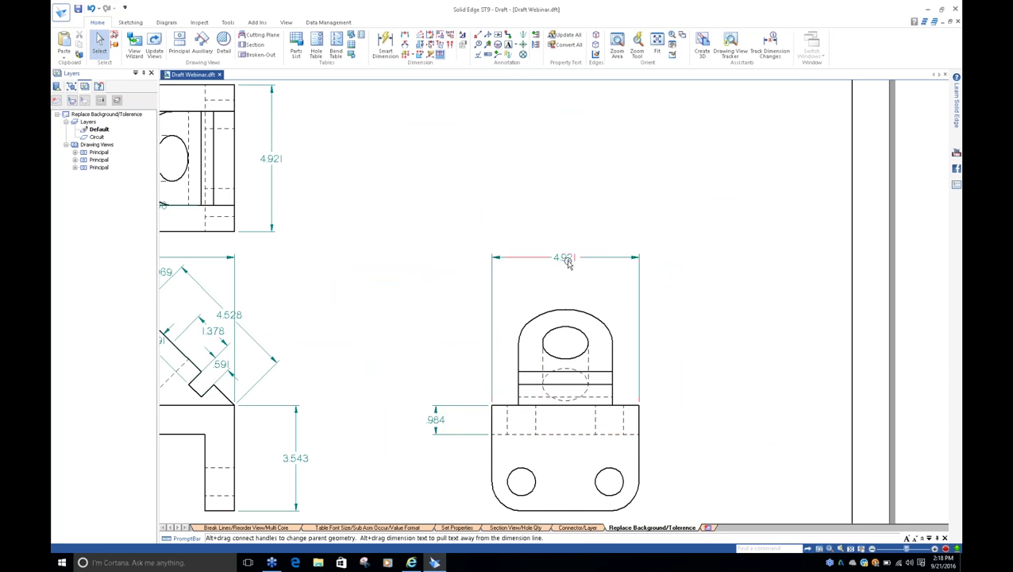
left_click(468, 121)
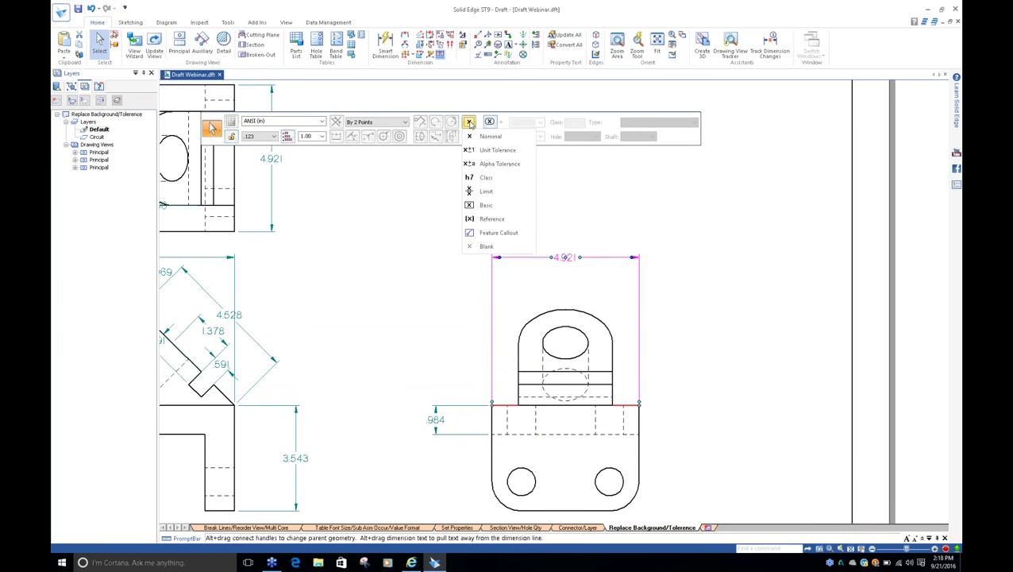
left_click(486, 178)
key("Escape")
Create an auxiliary view from the front view's inclined face and place it above the side view.
key("ctrl+shift+f")
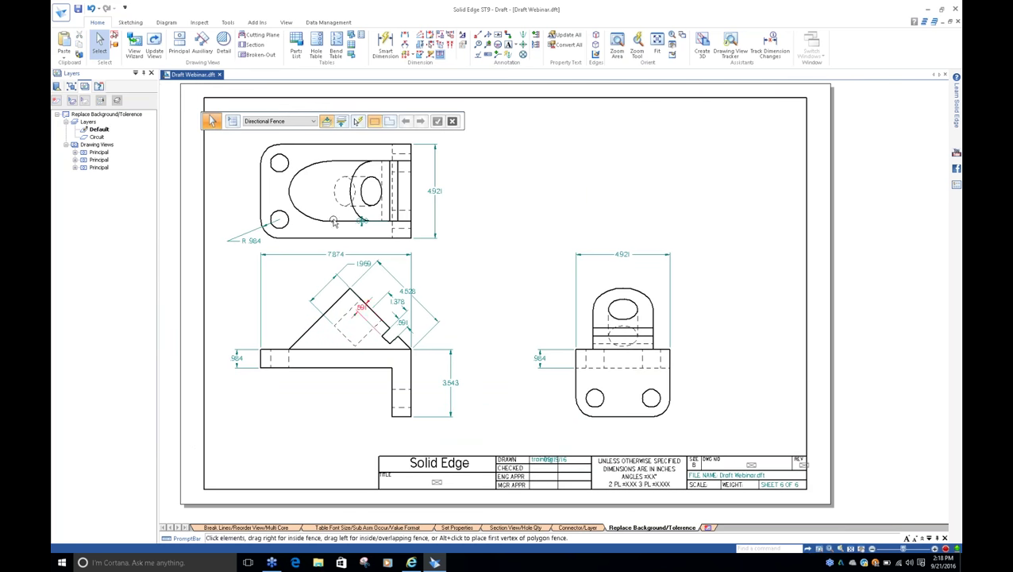
left_click(202, 44)
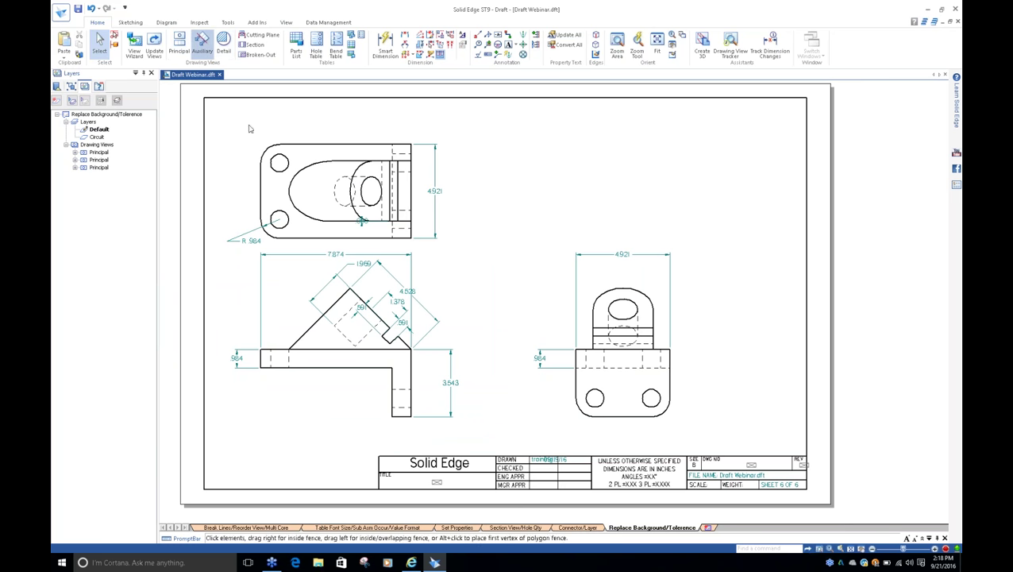
left_click(391, 322)
left_click(627, 166)
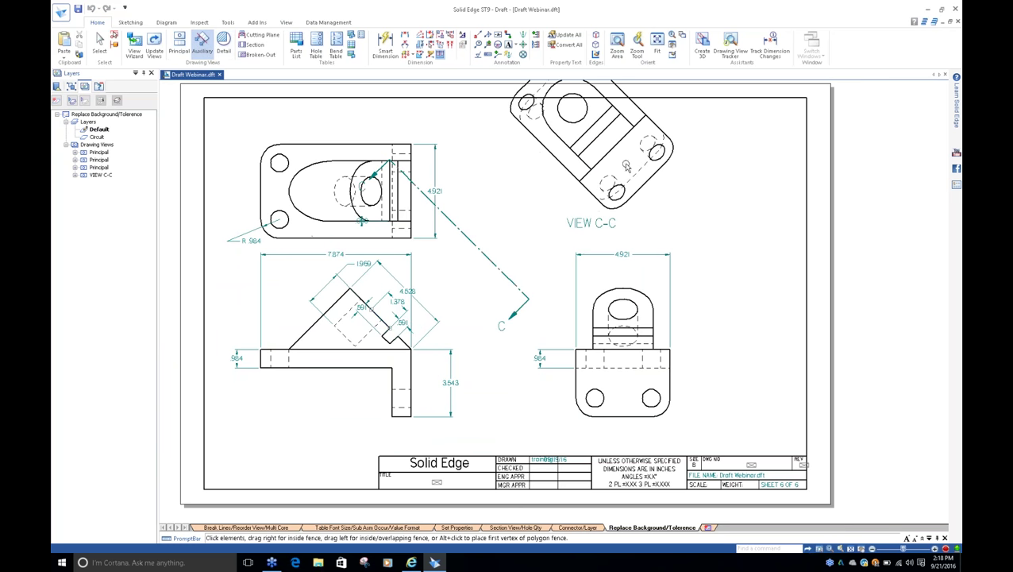
Delete the alignment of auxiliary View C-C, and move the view and its caption down and to the right.
middle_click_drag(658, 237, 558, 362)
right_click(542, 326)
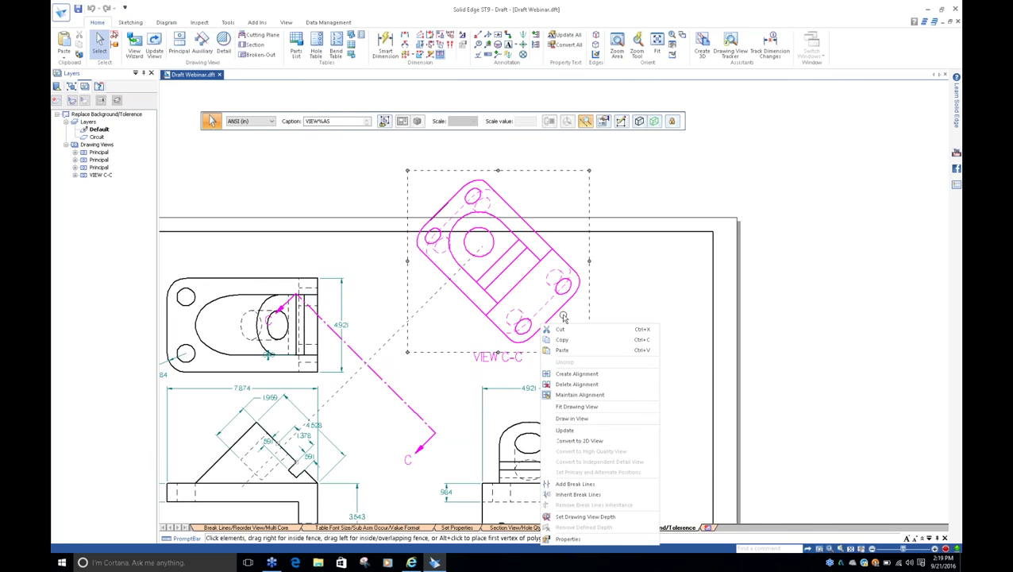
left_click(601, 385)
left_click_drag(548, 333, 606, 374)
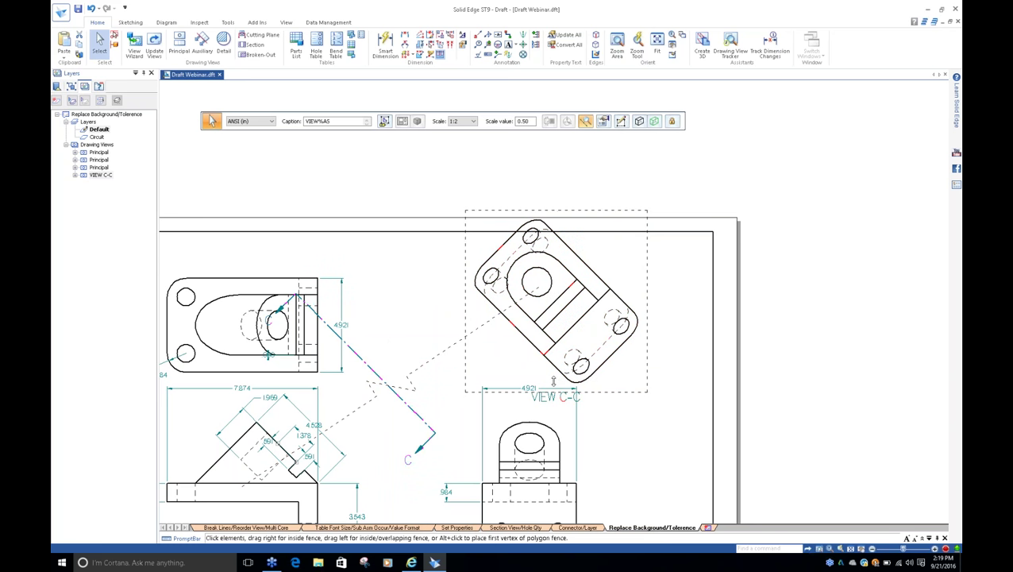
left_click_drag(528, 394, 602, 408)
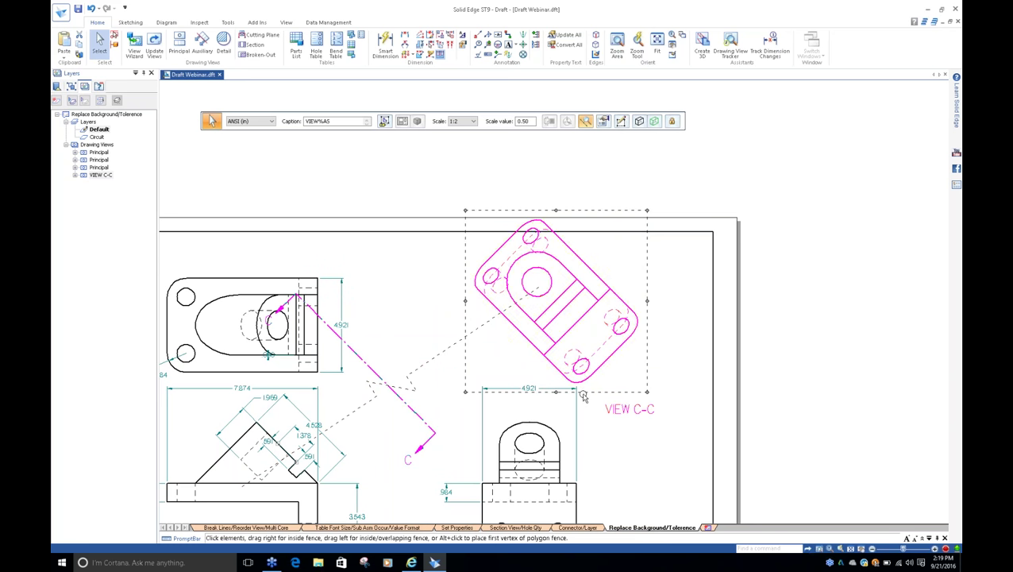
Crop View C-C around its large hole, update it, and move the cropped view inside the sheet border.
left_click_drag(554, 385, 552, 330)
left_click_drag(645, 270, 593, 270)
left_click(654, 293)
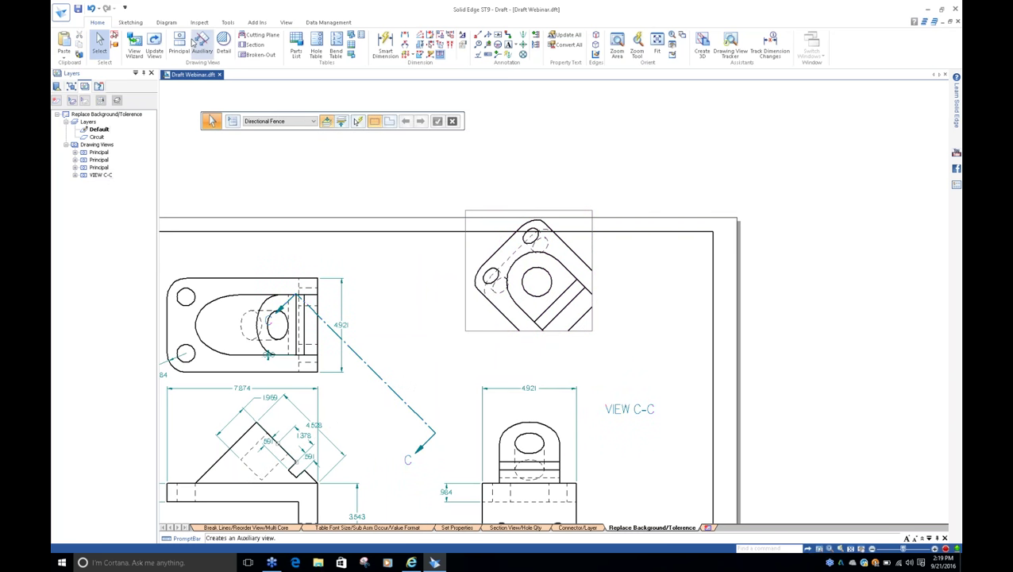
left_click(154, 46)
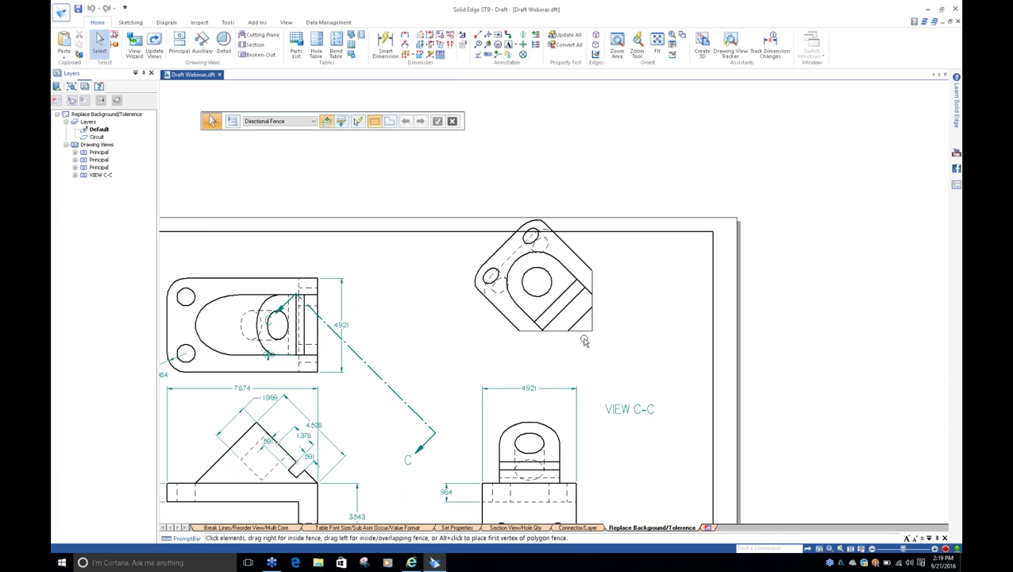
left_click_drag(584, 332, 591, 361)
key("Escape")
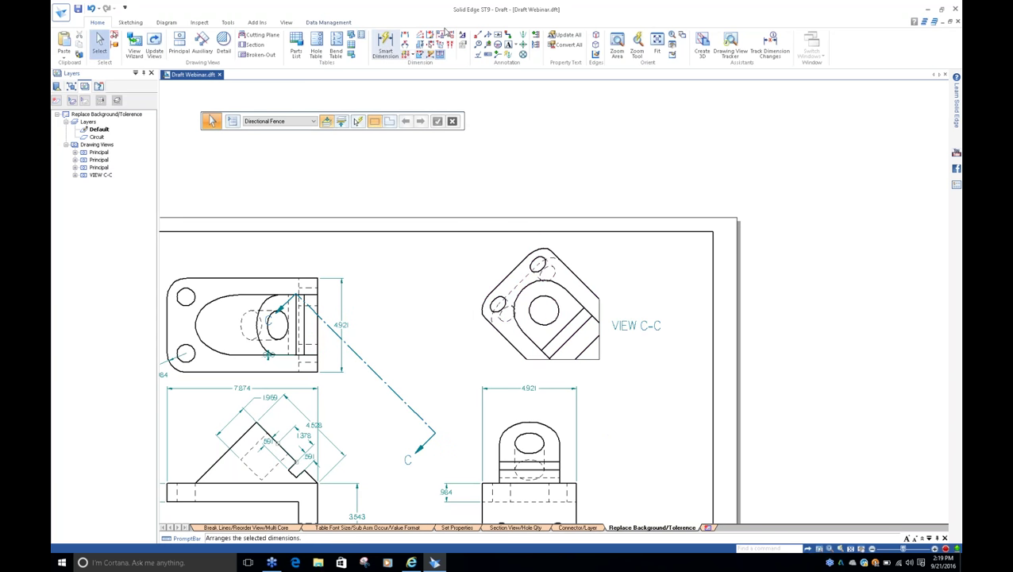
Place a diameter dimension on View C-C's large hole with a Class tolerance, type Fit and hole class H5.
left_click(385, 46)
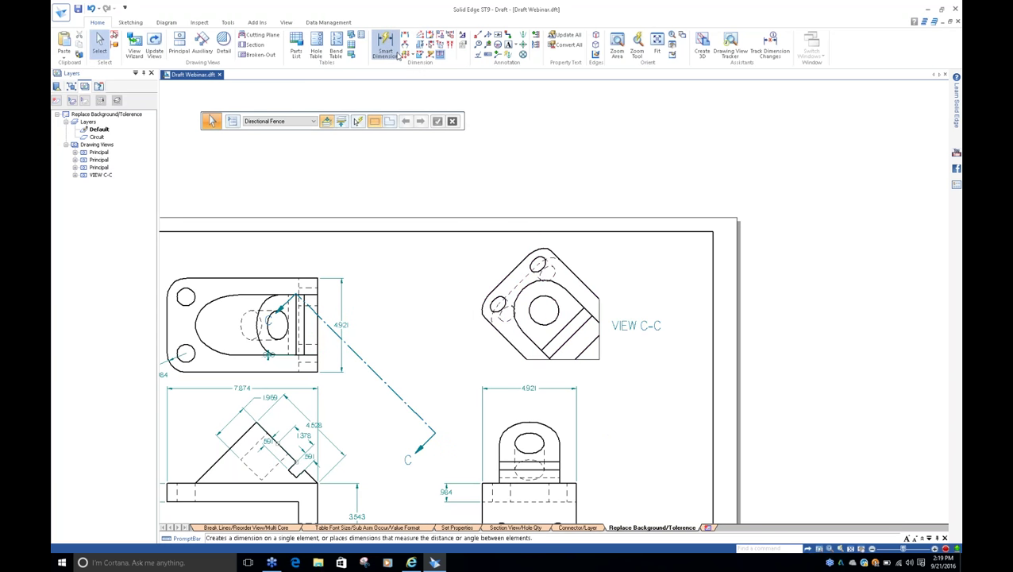
left_click(539, 296)
left_click(475, 123)
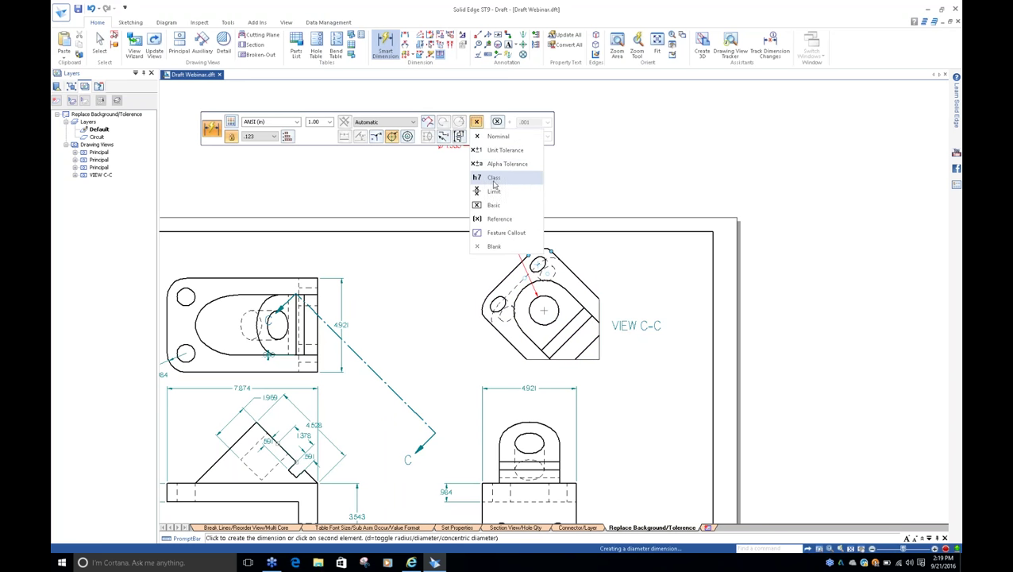
left_click(455, 171)
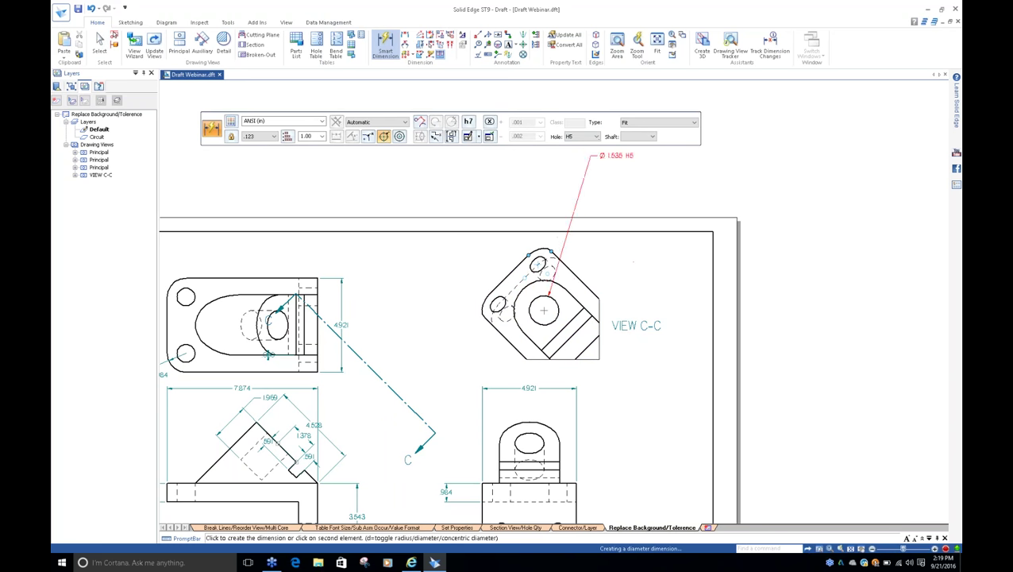
left_click(588, 137)
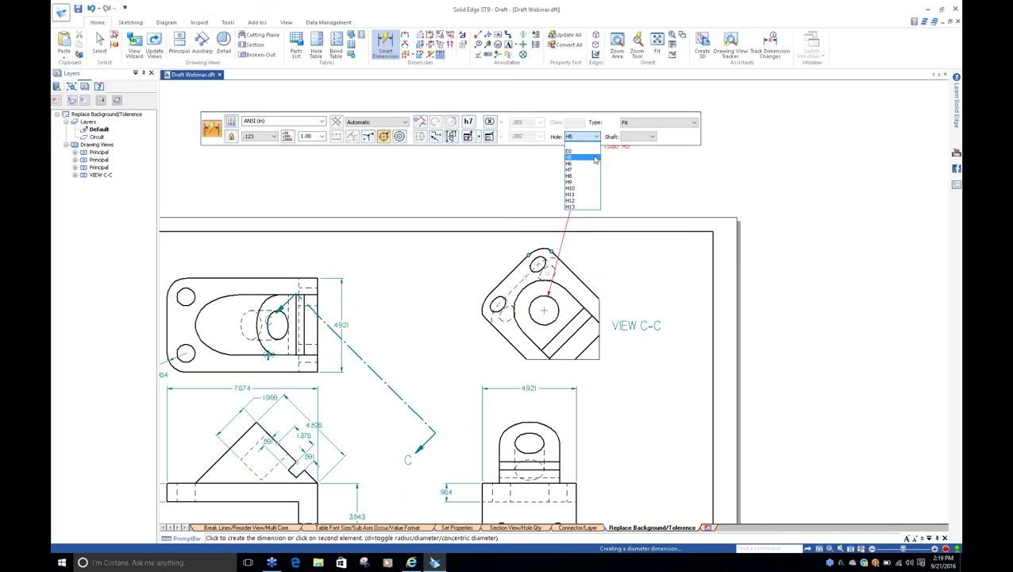
left_click(595, 158)
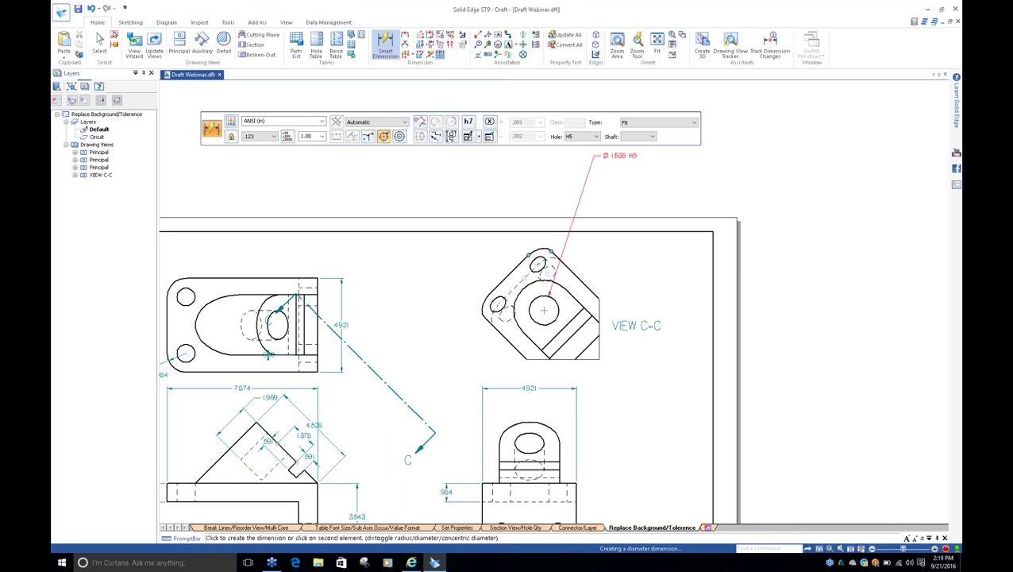
left_click(609, 252)
Add a second diameter dimension to the large hole, using the tolerance type Fit Hole/Shaft, tolerance only.
scroll(630, 261, "up", 2)
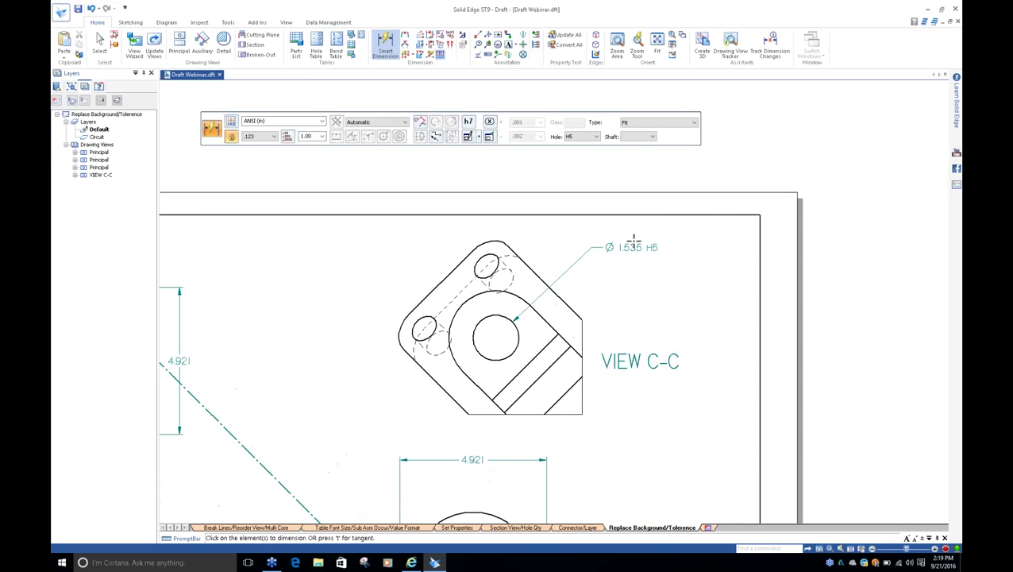
left_click(657, 123)
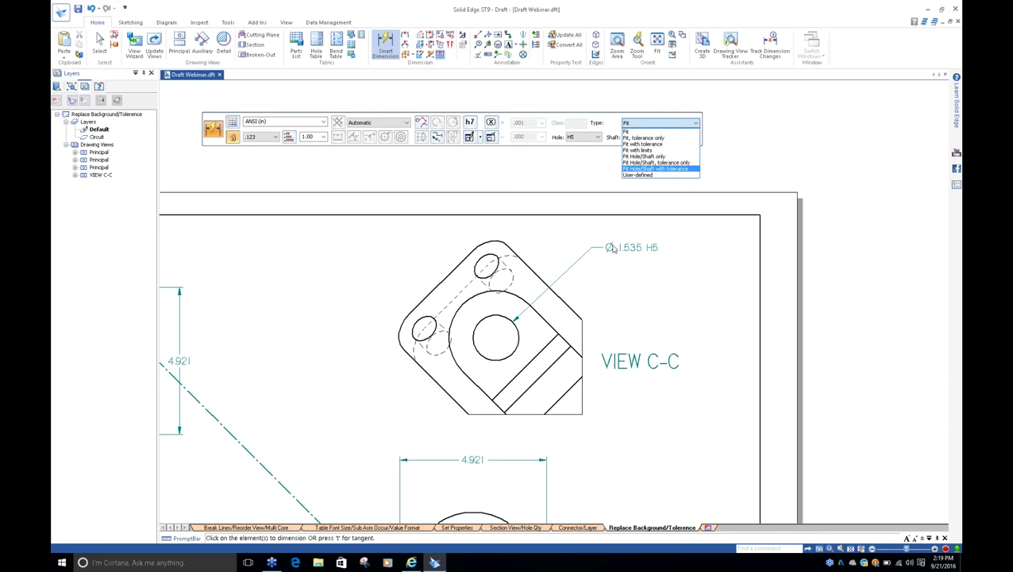
left_click(659, 162)
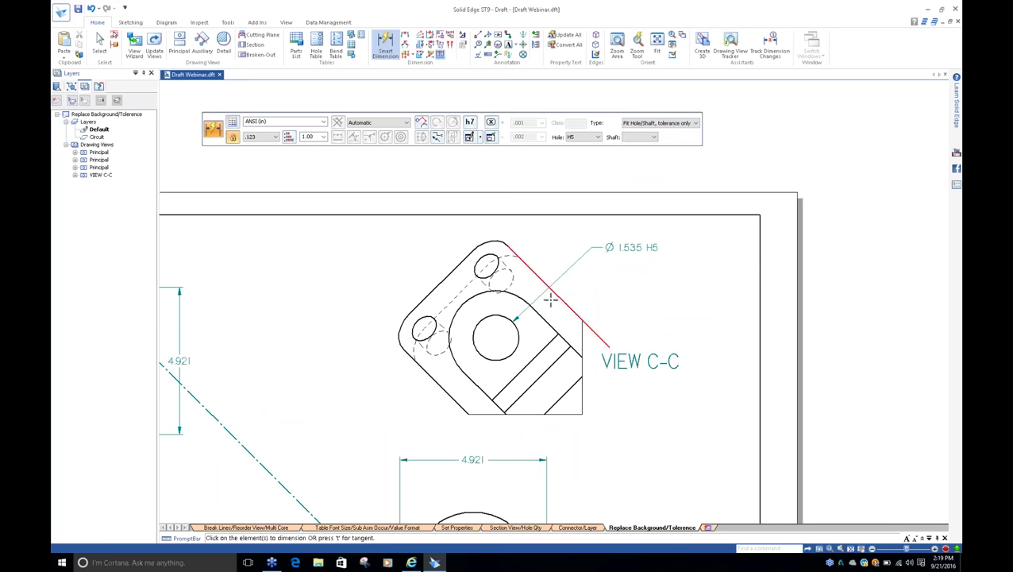
left_click(515, 329)
left_click(592, 278)
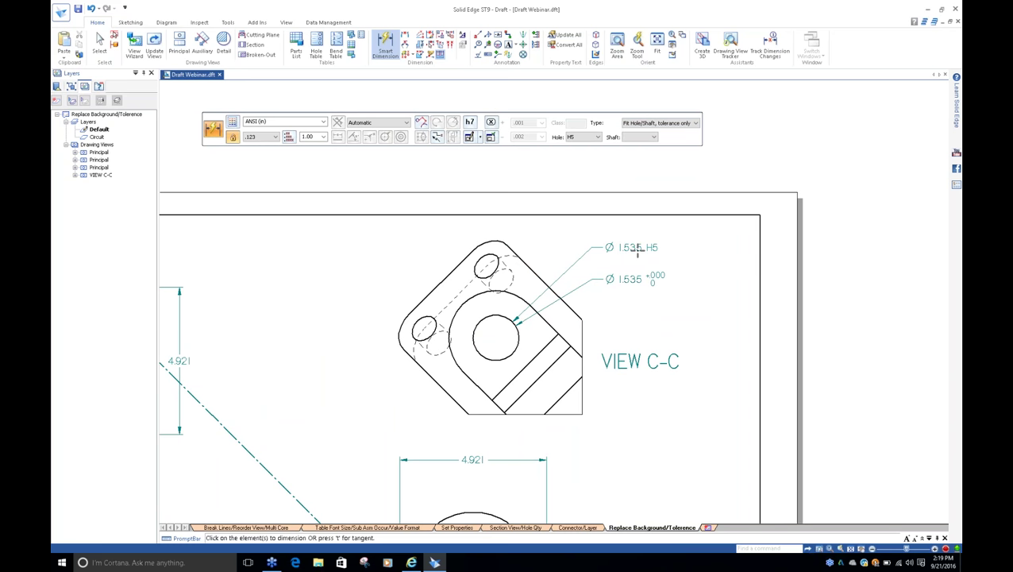
Delete the large hole's diameter dimension that carries the H5 fit text.
key("Escape")
left_click(596, 250)
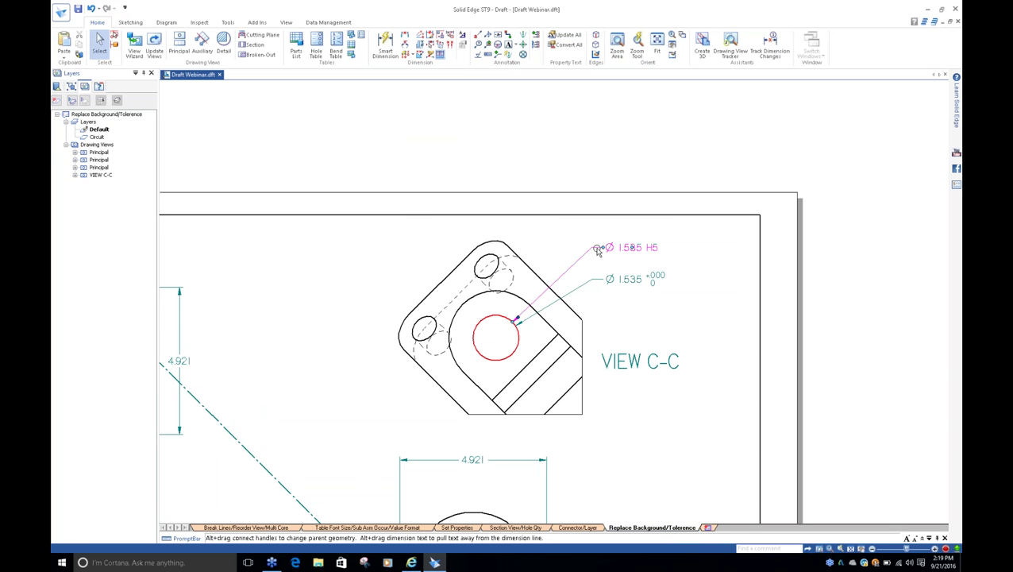
key("Delete")
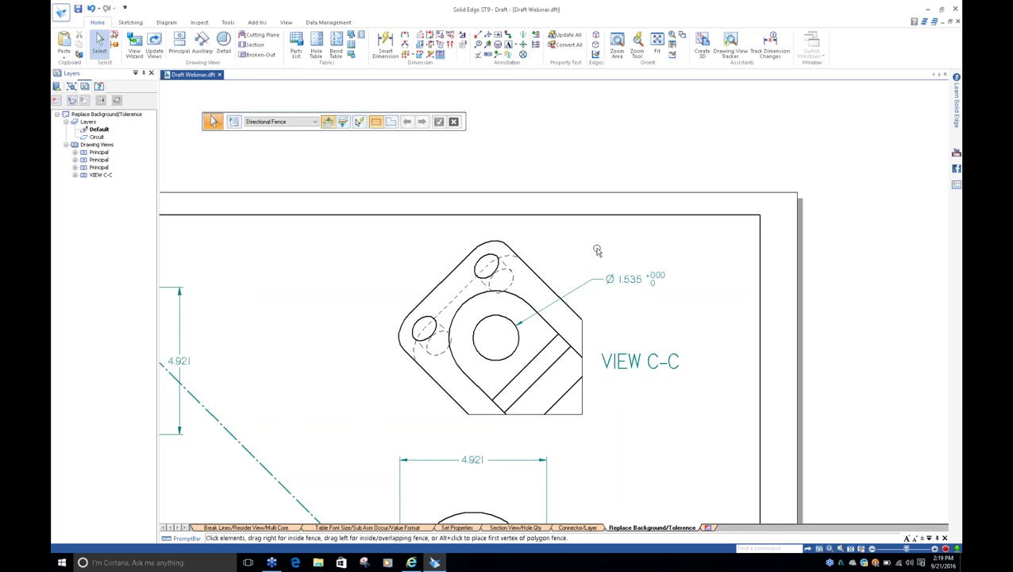
scroll(537, 277, "down", 3)
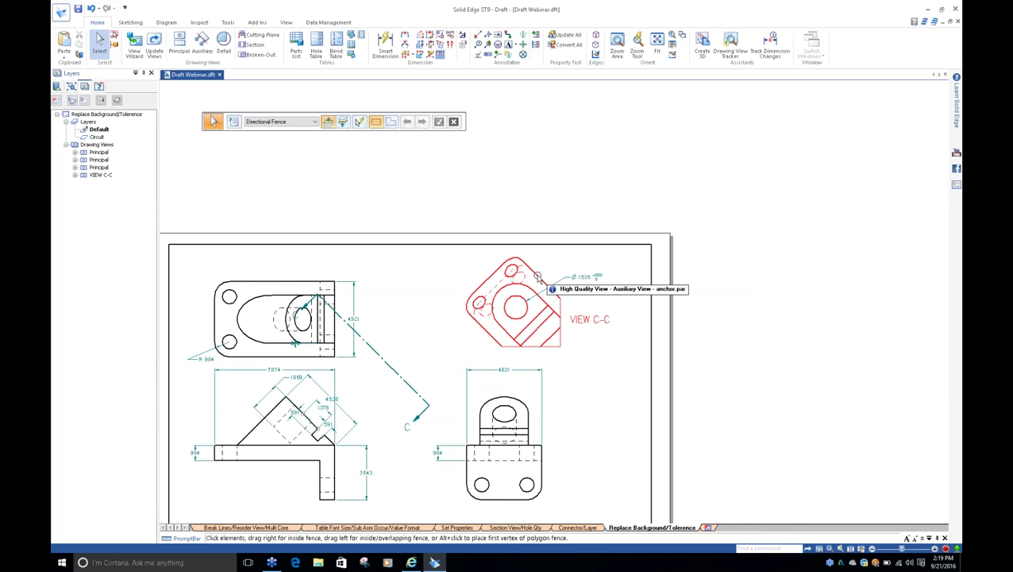
Create a tolerance table for View C-C's hole diameter dimension with the default columns and place it across the sheet's upper edge.
left_click(361, 45)
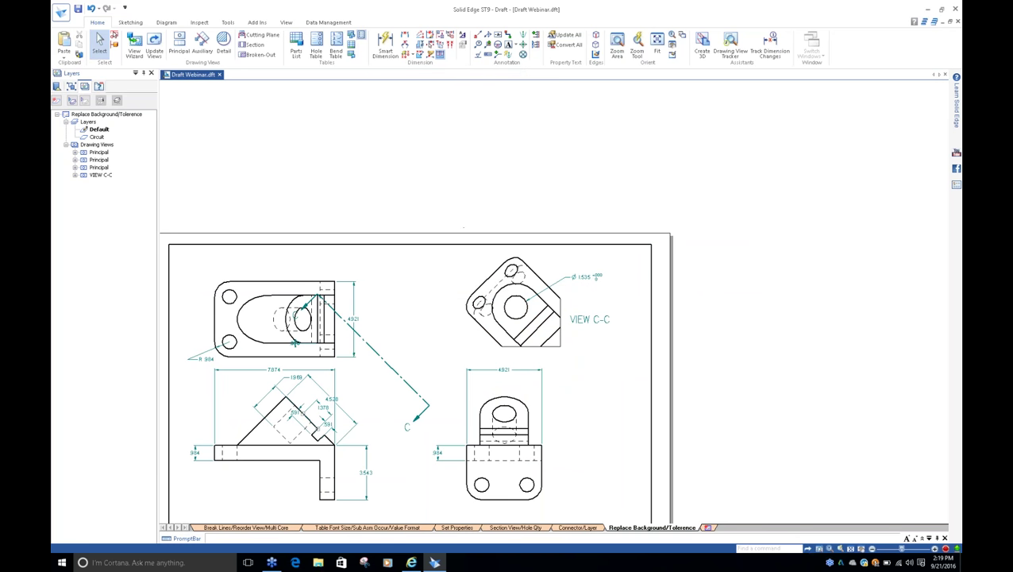
left_click(405, 122)
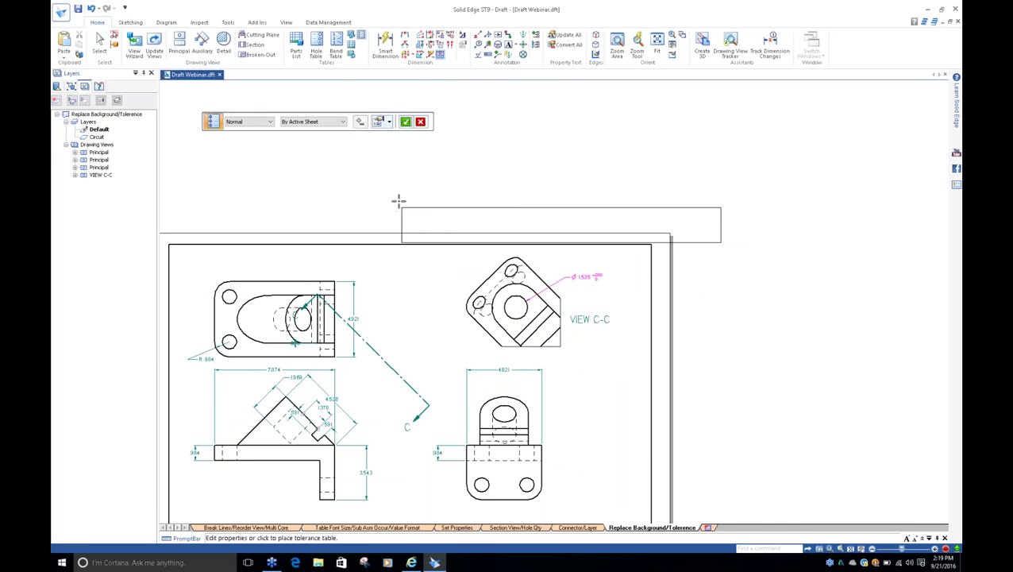
left_click(378, 121)
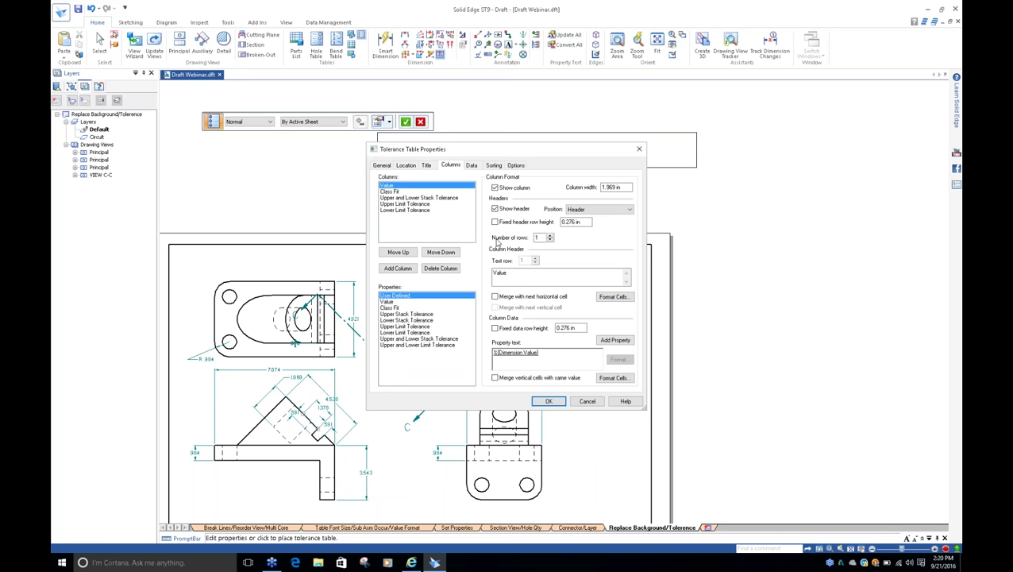
left_click(548, 401)
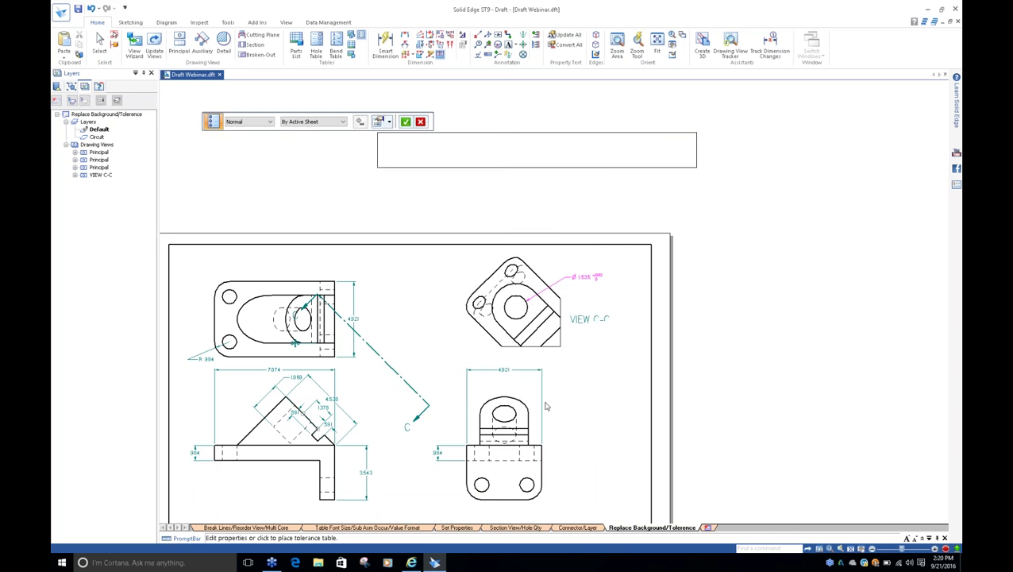
left_click(361, 213)
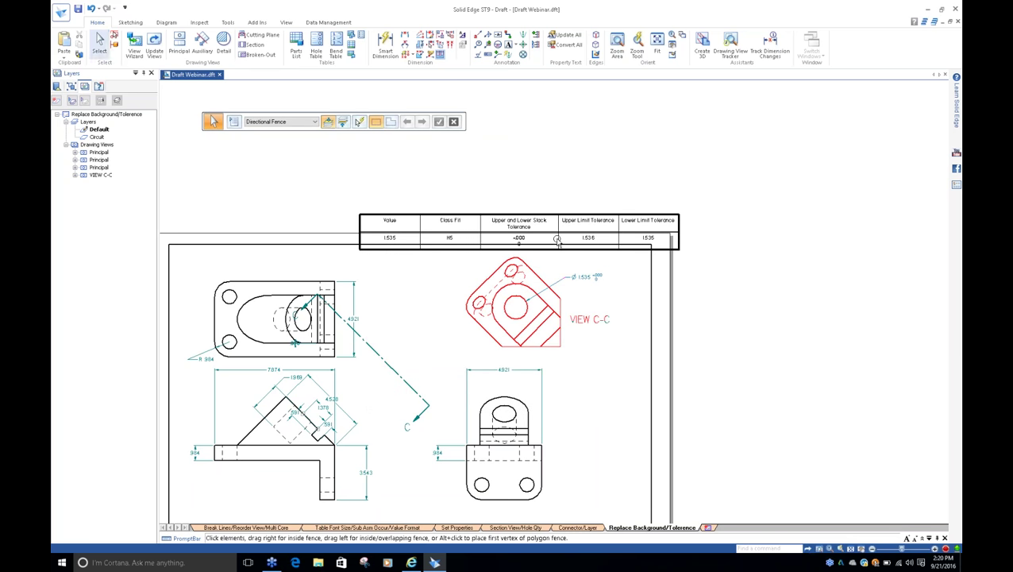
Move the tolerance table so it sits just above the sheet's upper edge, and deselect it.
scroll(570, 251, "up", 2)
scroll(621, 275, "down", 2)
left_click_drag(304, 224, 288, 199)
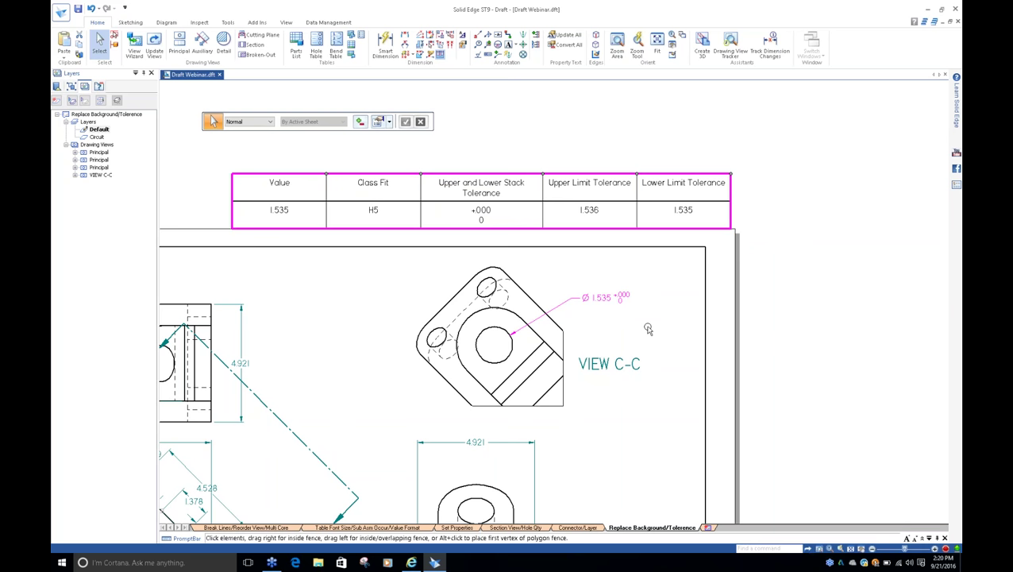
scroll(648, 328, "down", 2)
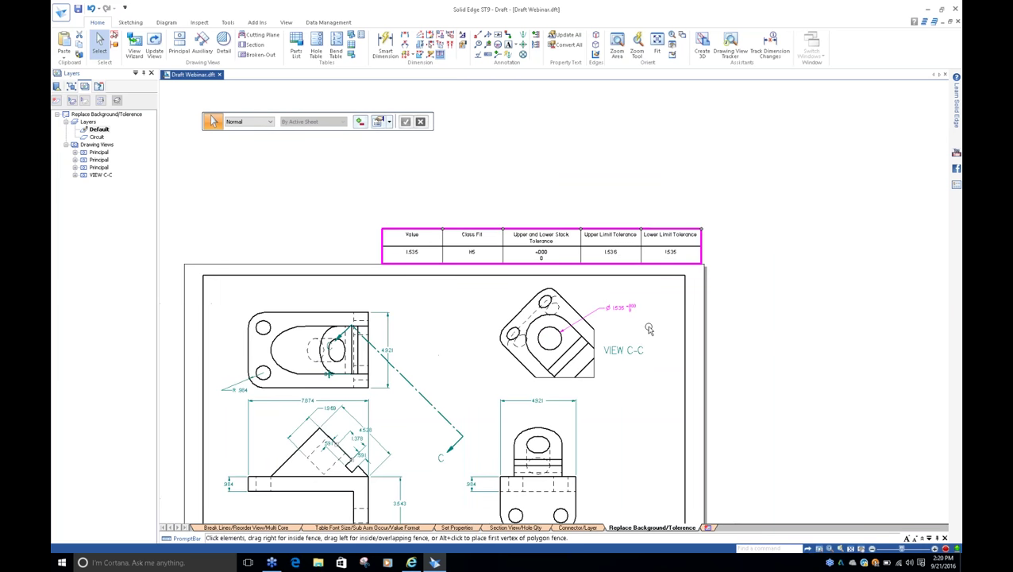
middle_click_drag(648, 328, 694, 244)
scroll(656, 370, "up", 2)
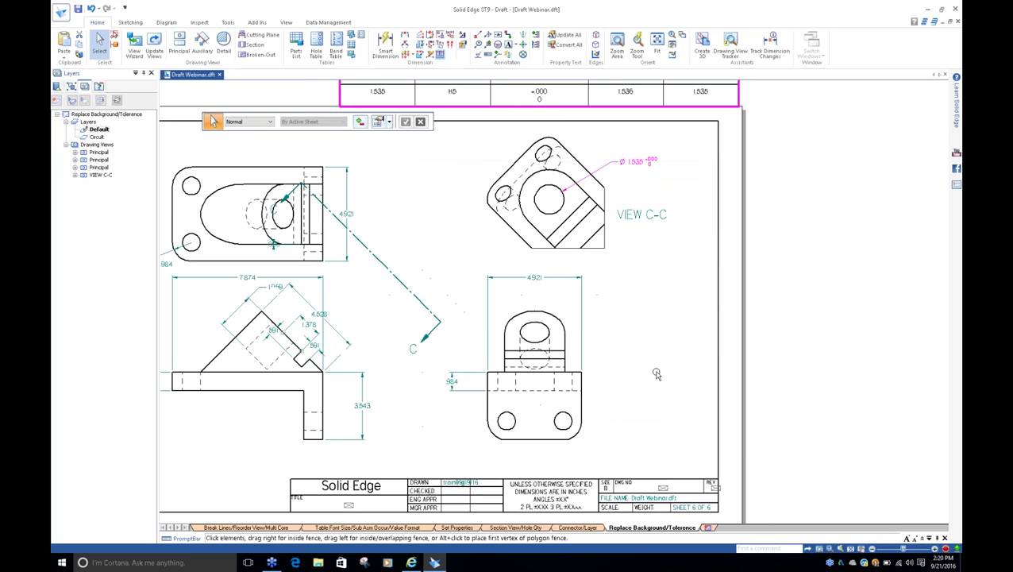
middle_click_drag(658, 369, 730, 351)
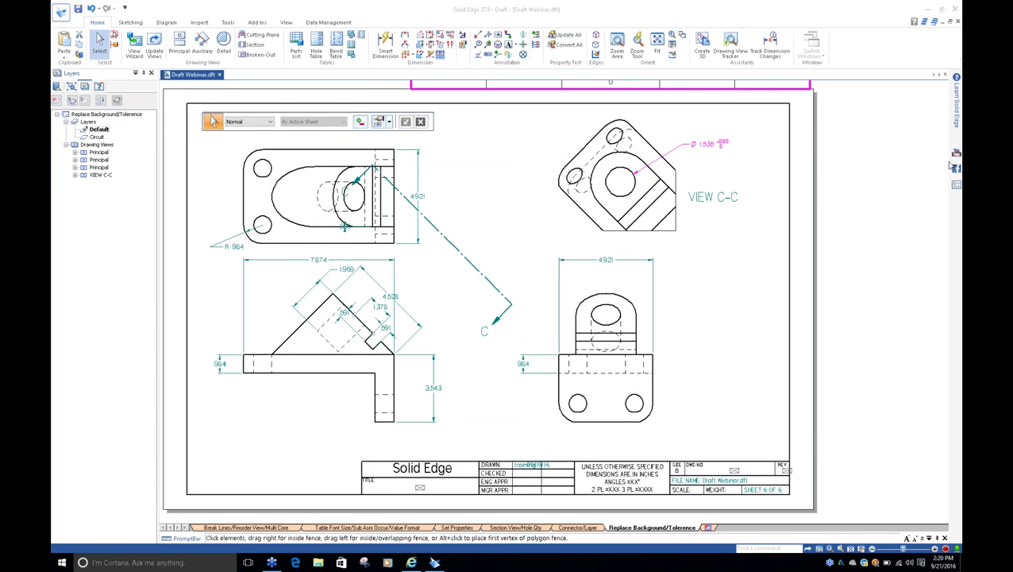
left_click(917, 221)
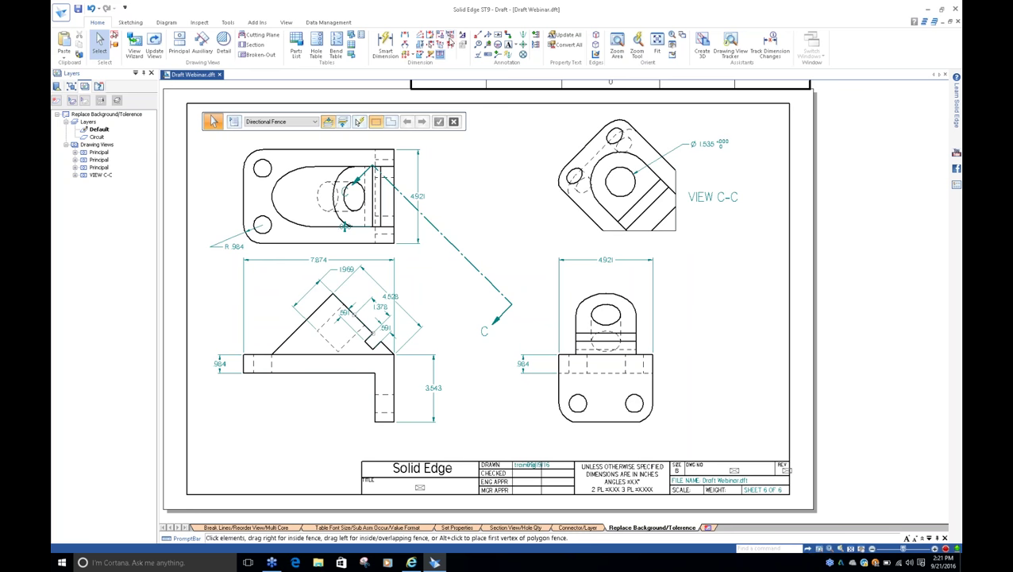
Start a callout, and look through the property text codes in the Solid Edge help open in Internet Explorer.
left_click(481, 36)
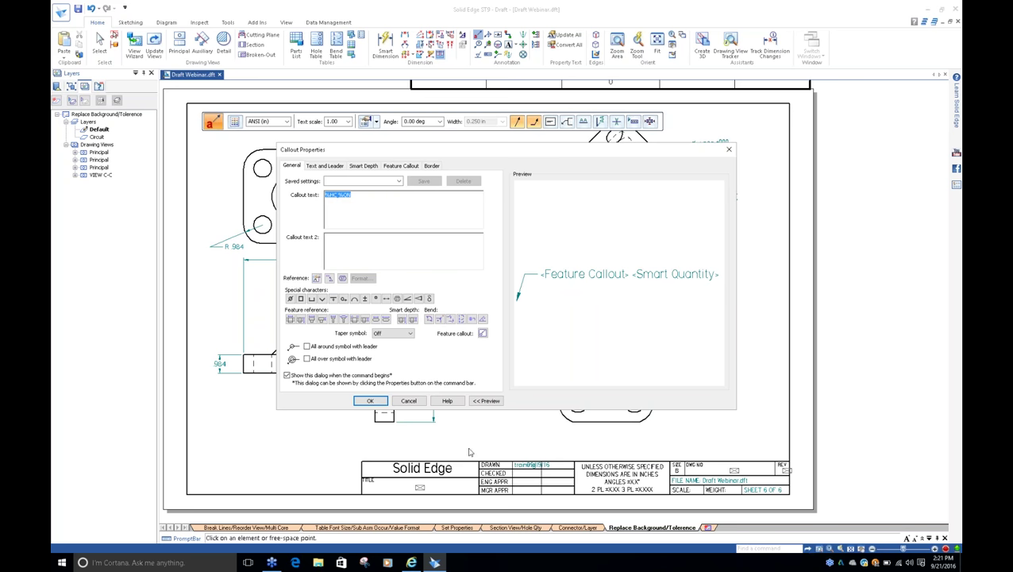
left_click(411, 562)
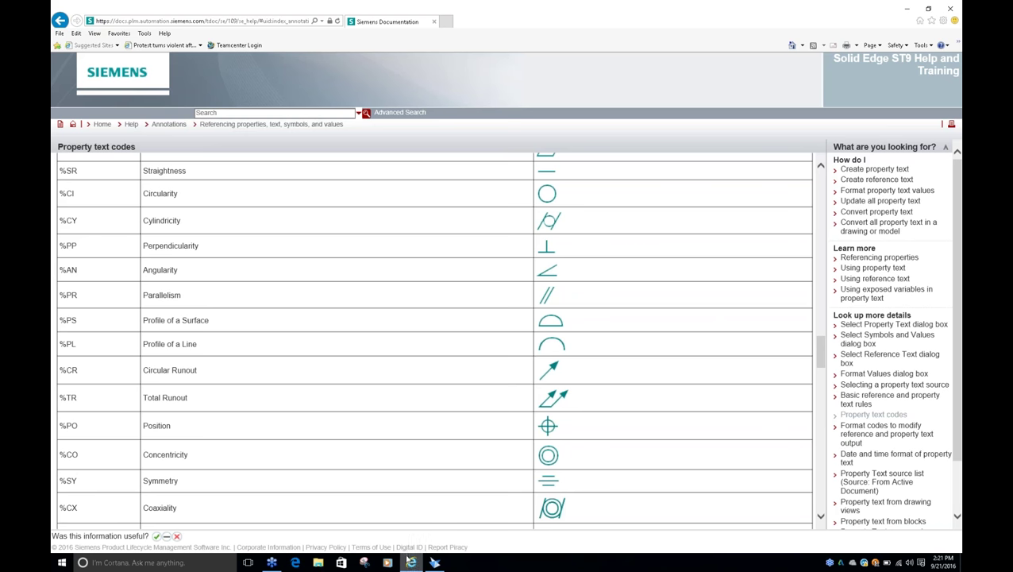
scroll(374, 509, "up", 5)
scroll(106, 384, "up", 10)
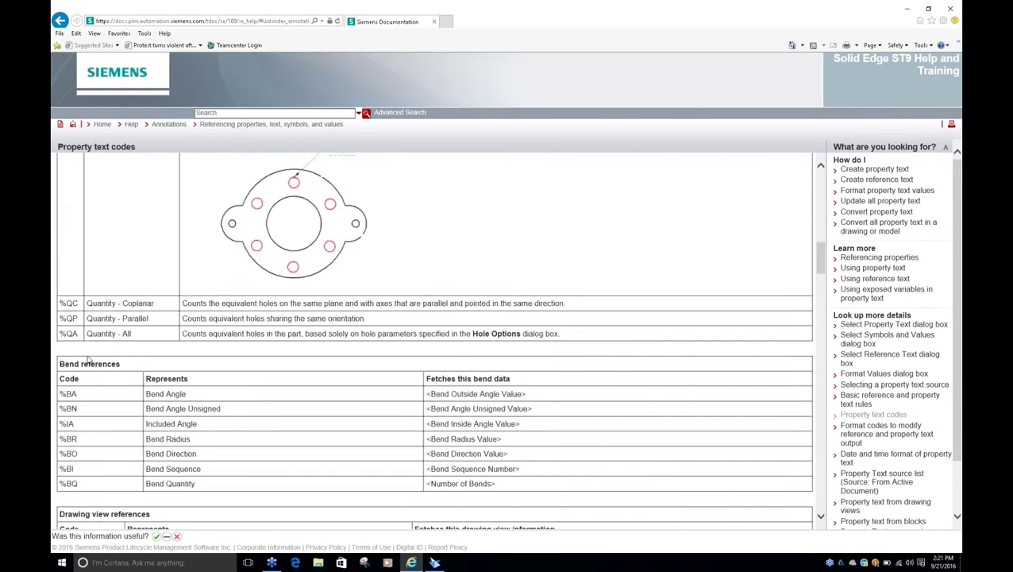
scroll(89, 359, "down", 8)
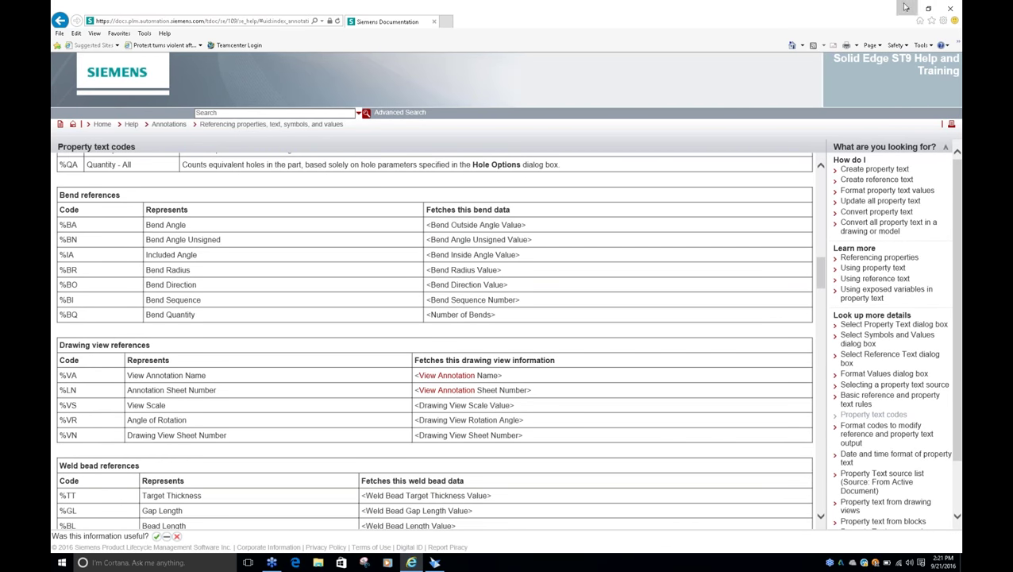
key("alt+Tab")
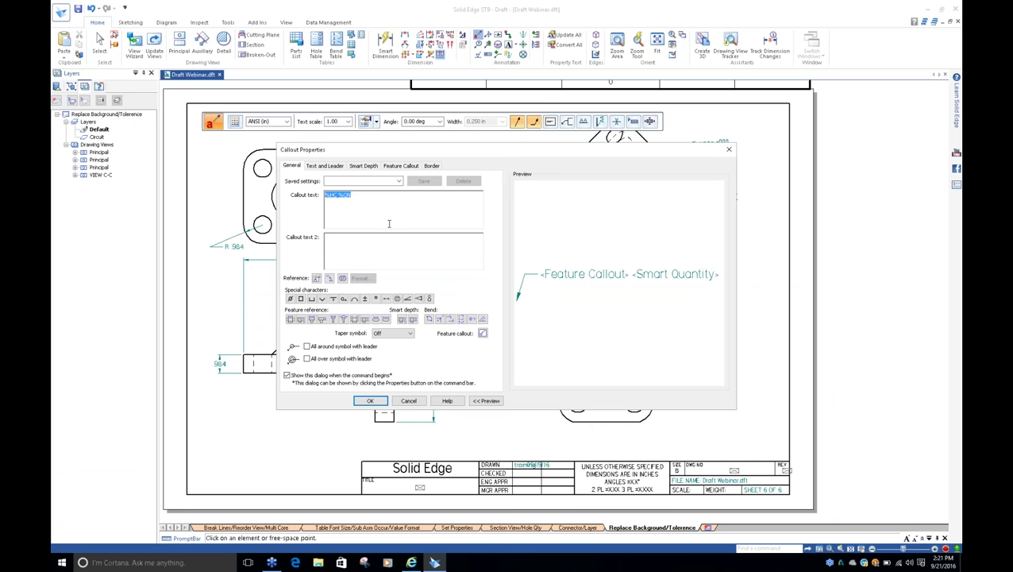
Append the Smart Thread Depth code %ZT to the callout text and save the settings as My Dim.
left_click(369, 197)
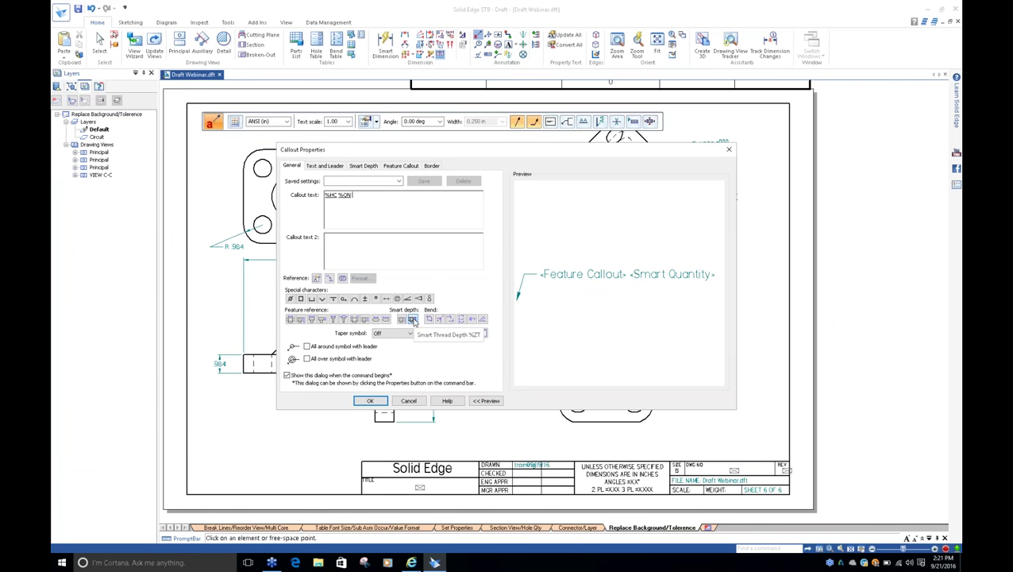
left_click(413, 319)
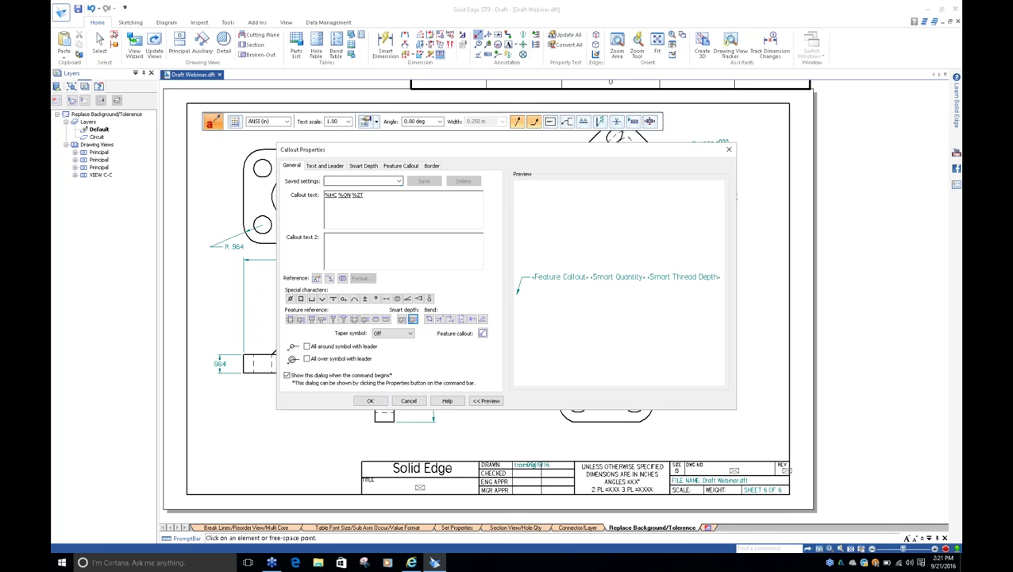
left_click(361, 181)
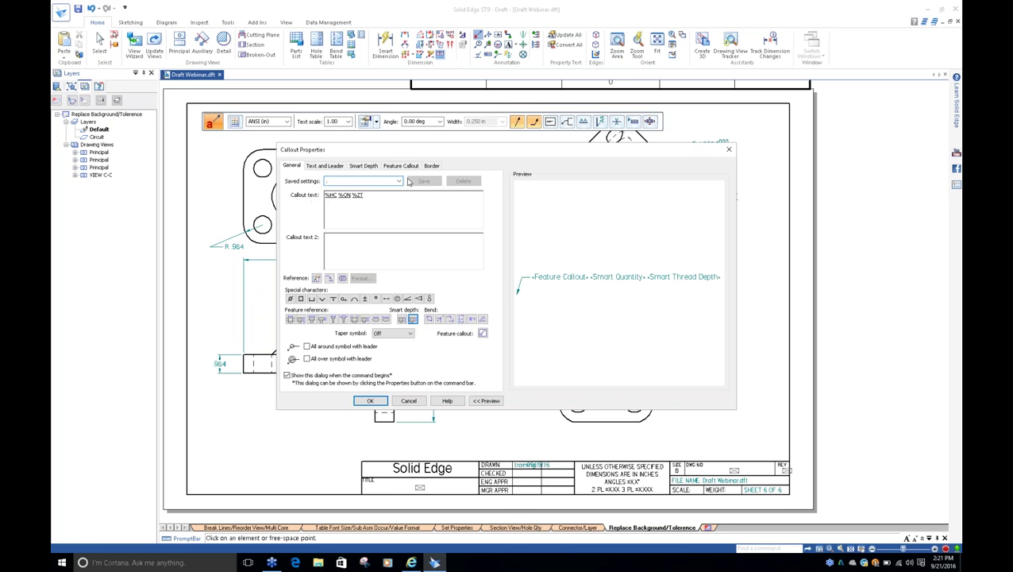
type("My Dim")
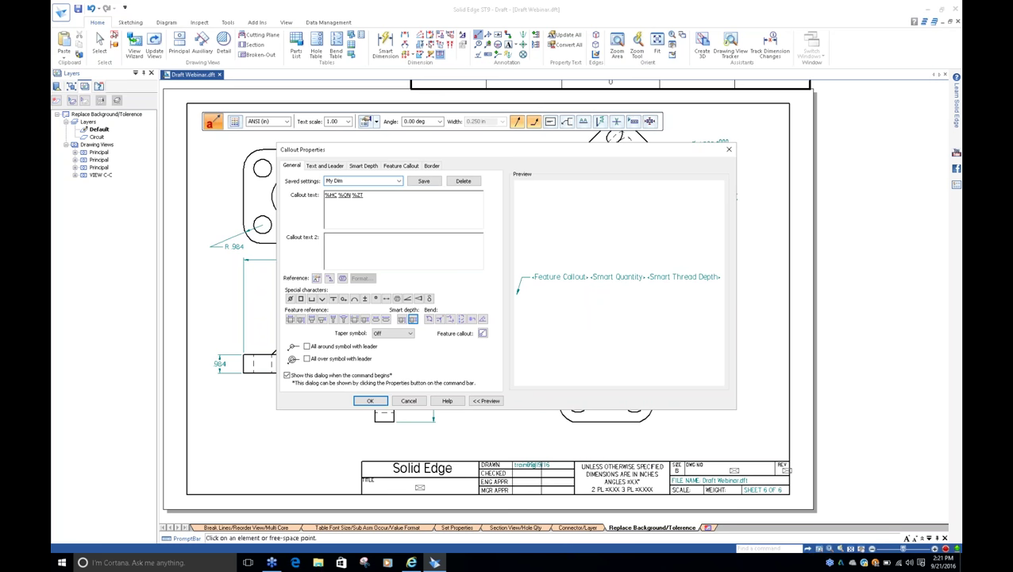
left_click(424, 181)
Switch the saved callout settings to Hole Size plus QTY and back to My Dim.
left_click(399, 182)
left_click(396, 189)
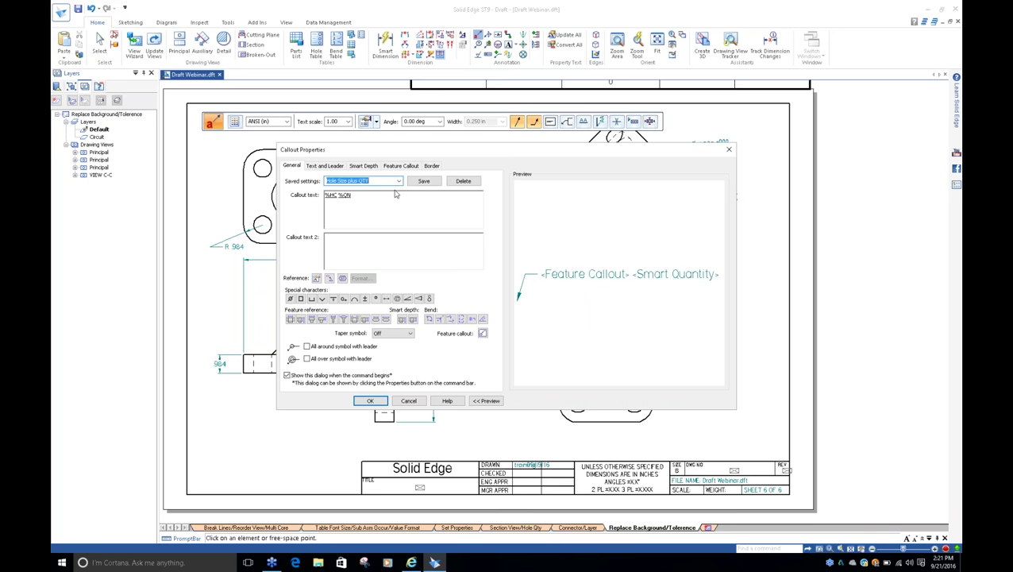
left_click(398, 181)
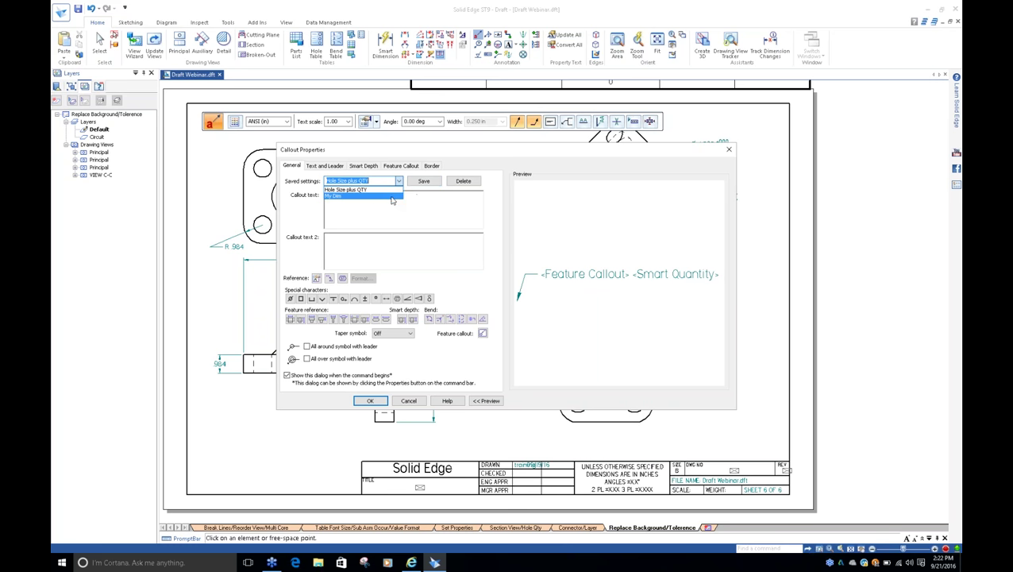
left_click(390, 196)
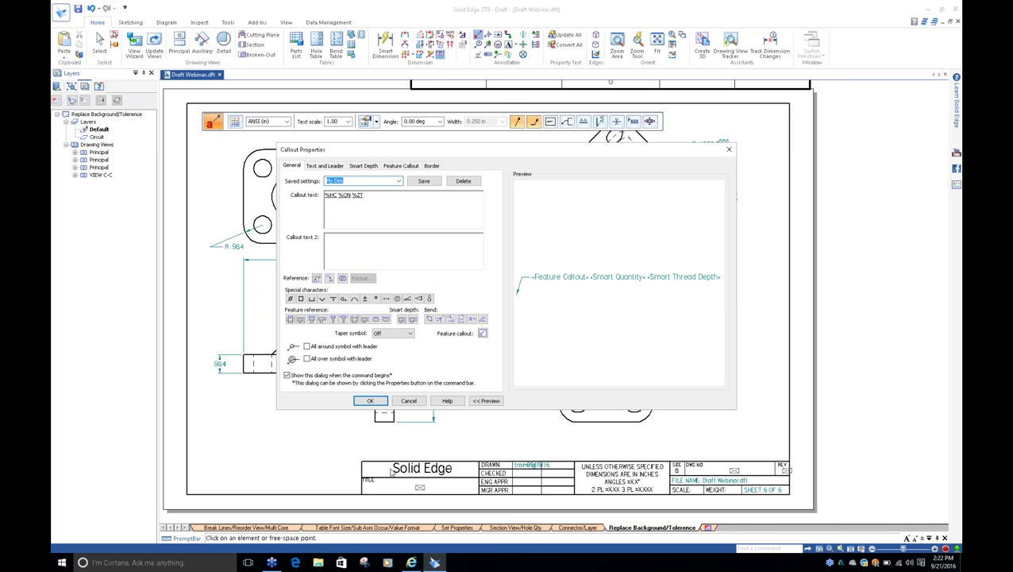
Place the My Dim callout on the lower-right hole of the view below View C-C, with its text outside the part.
left_click(370, 401)
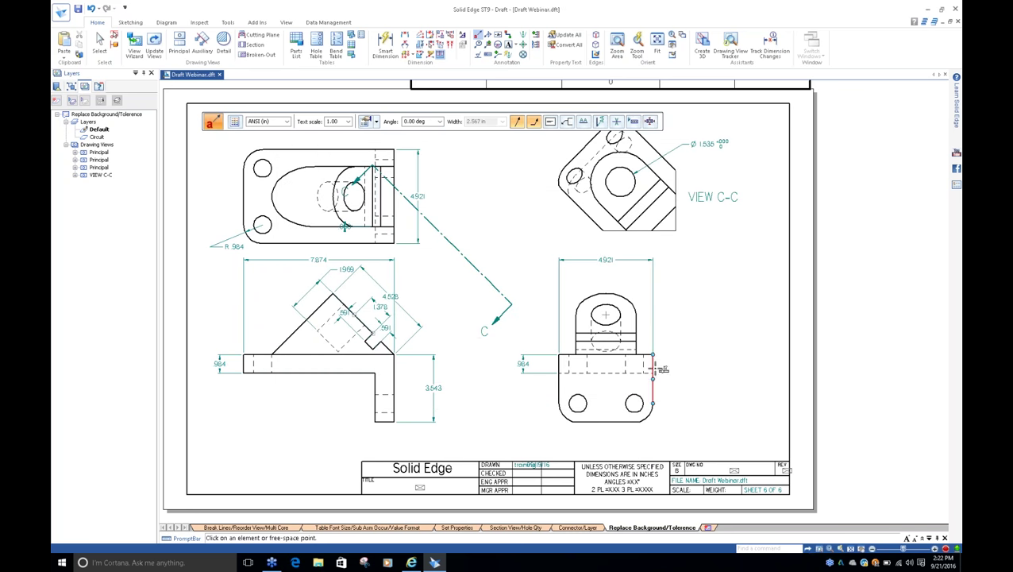
left_click(641, 402)
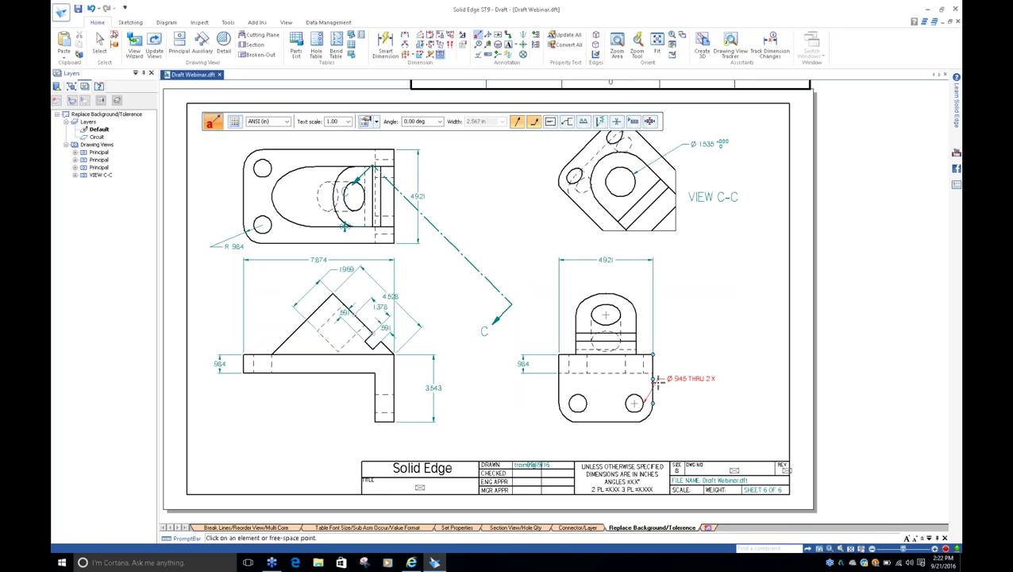
left_click(677, 380)
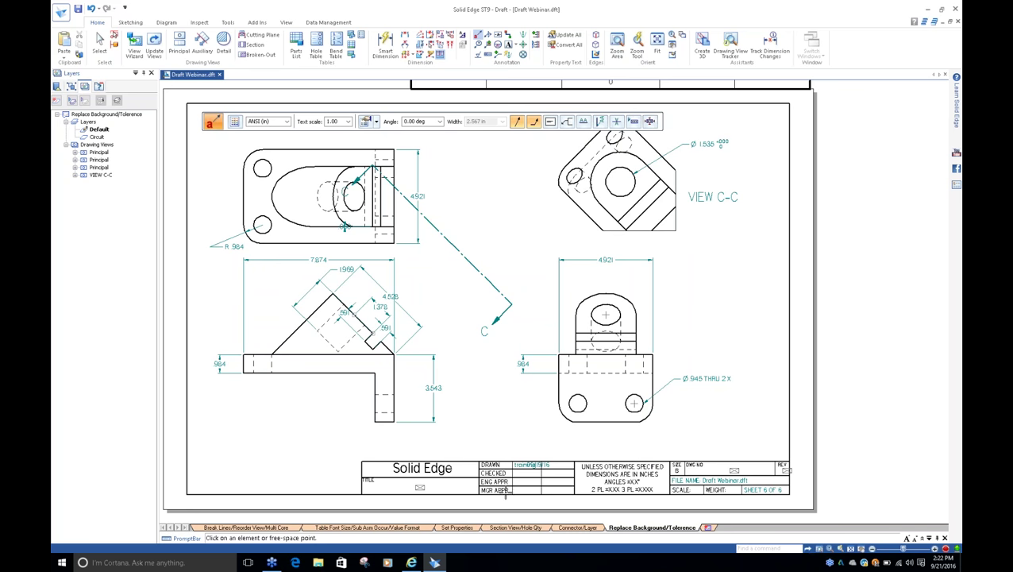
Switch to the Break Lines/Reorder View/Multi Core sheet and leave the callout command.
left_click(282, 528)
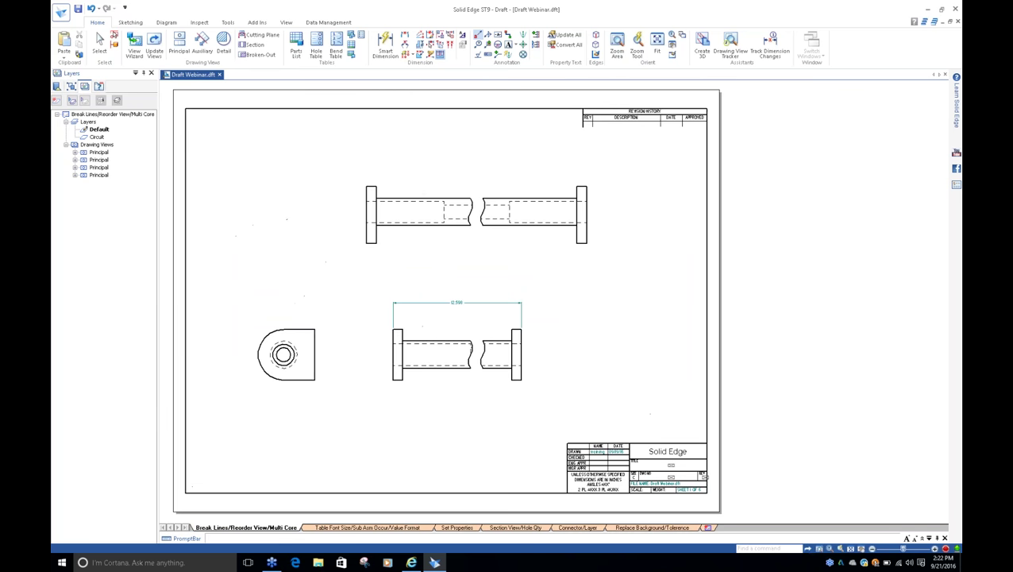
left_click(337, 528)
left_click(279, 528)
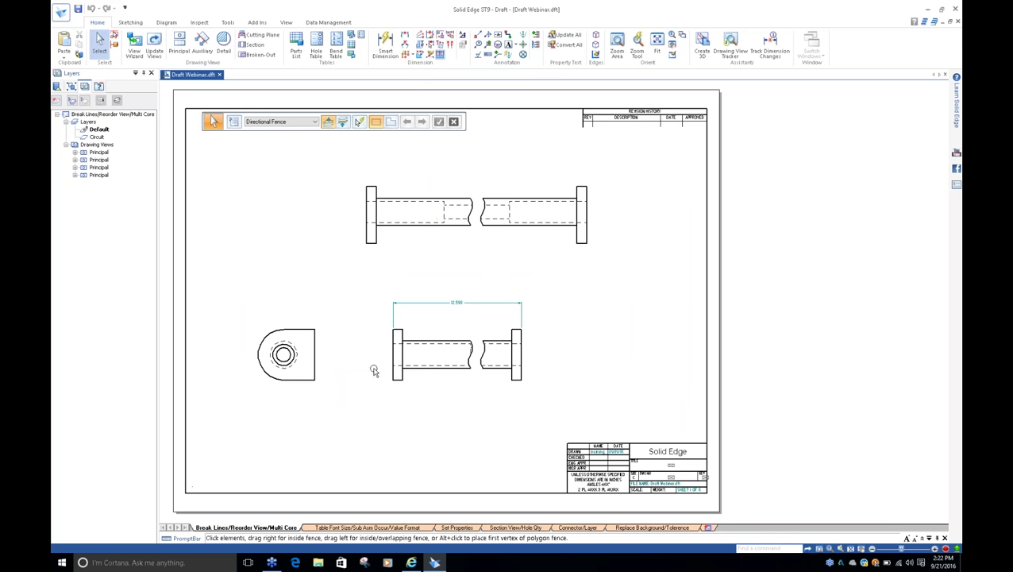
scroll(299, 343, "up", 1)
scroll(299, 343, "down", 1)
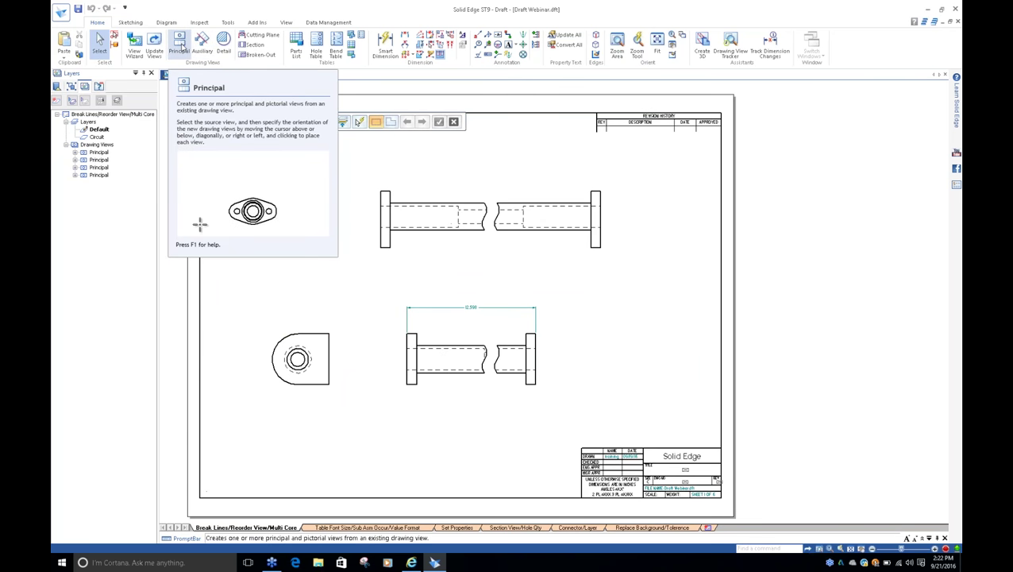
Create a pictorial view from the end view, displayed as Shaded with Edges, and move it to the sheet's upper-left area.
left_click(181, 45)
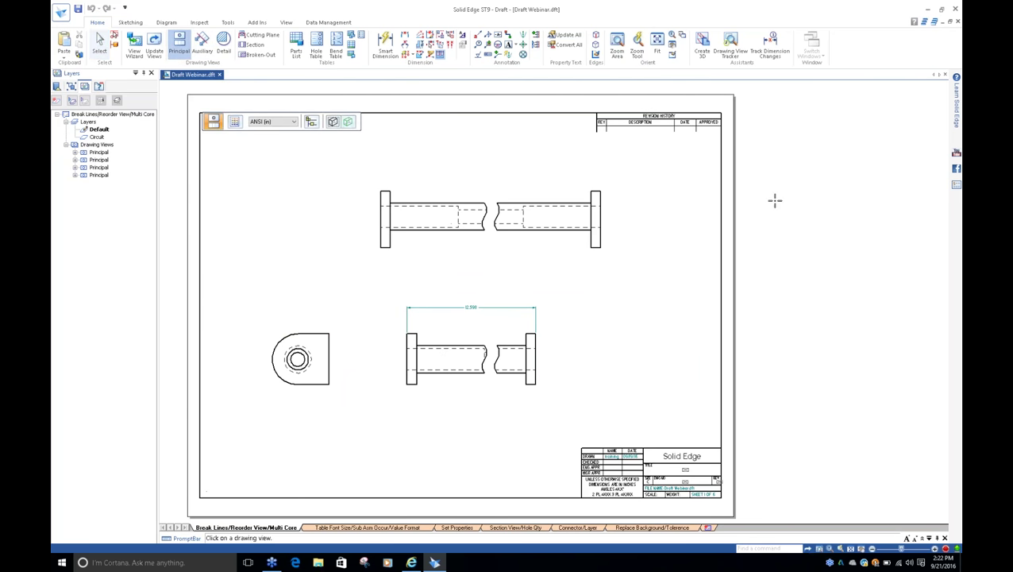
left_click(323, 328)
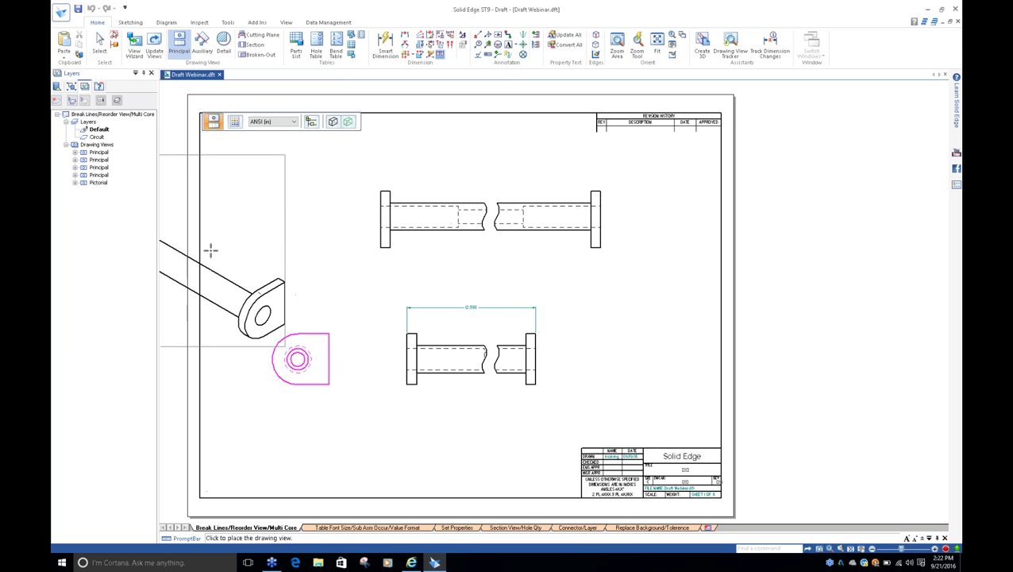
scroll(476, 413, "down", 4)
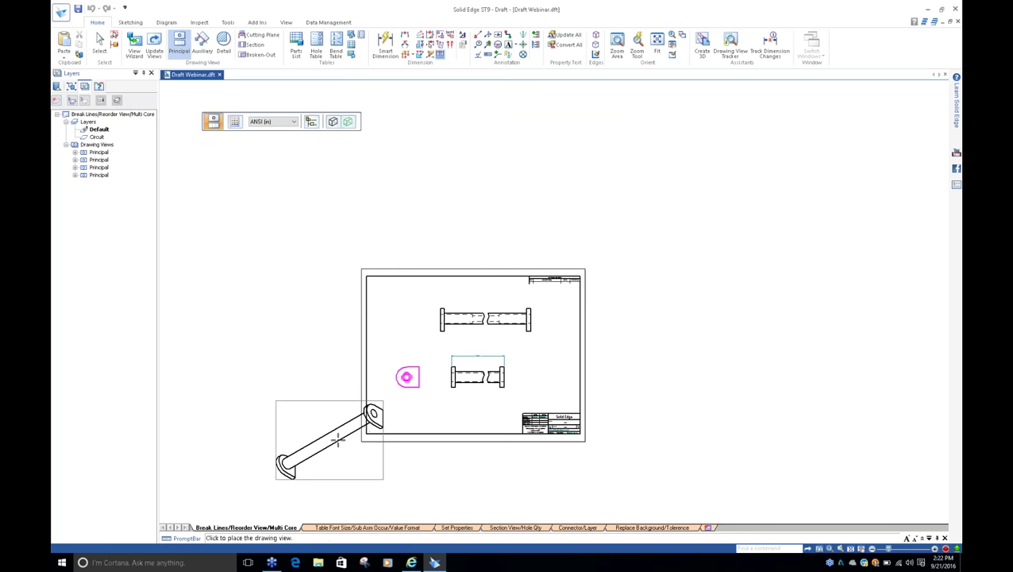
left_click(333, 121)
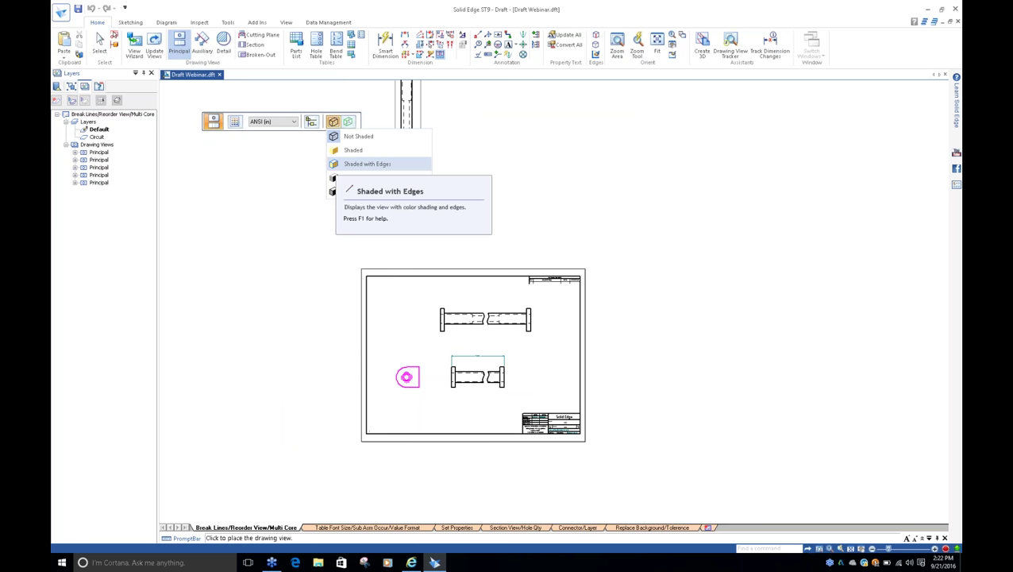
left_click(350, 164)
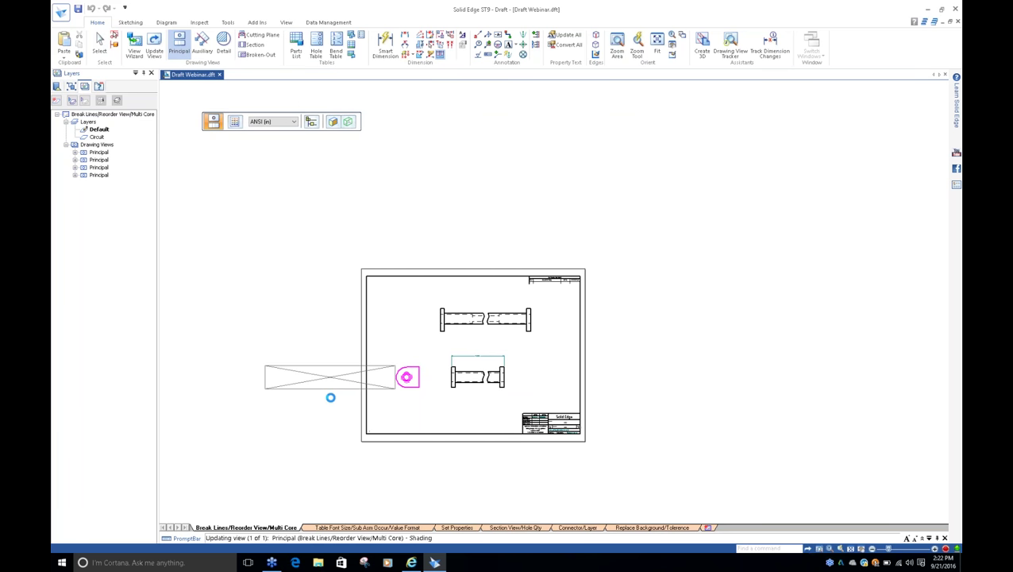
scroll(336, 466, "up", 4)
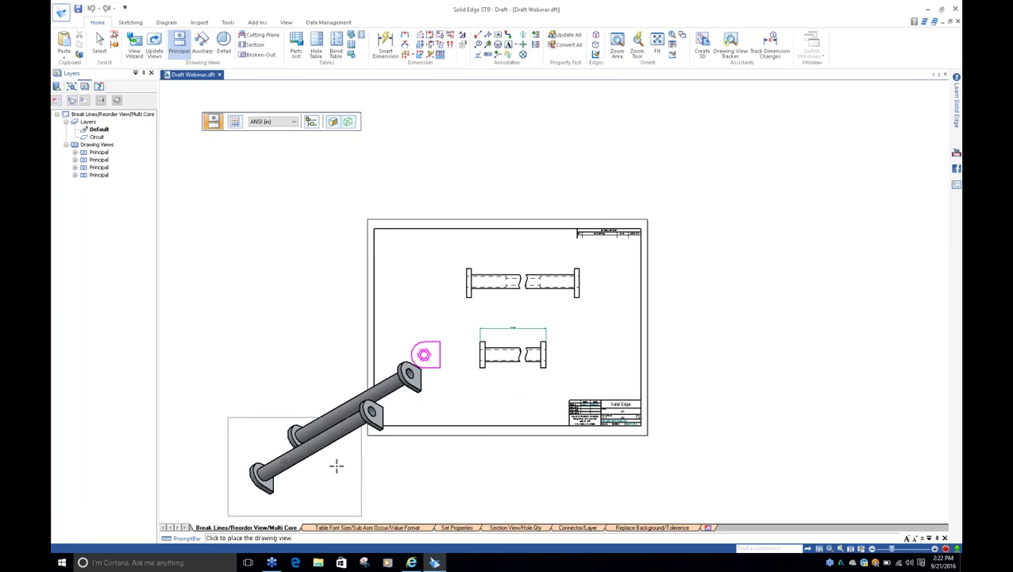
left_click(336, 463)
left_click_drag(354, 426, 565, 143)
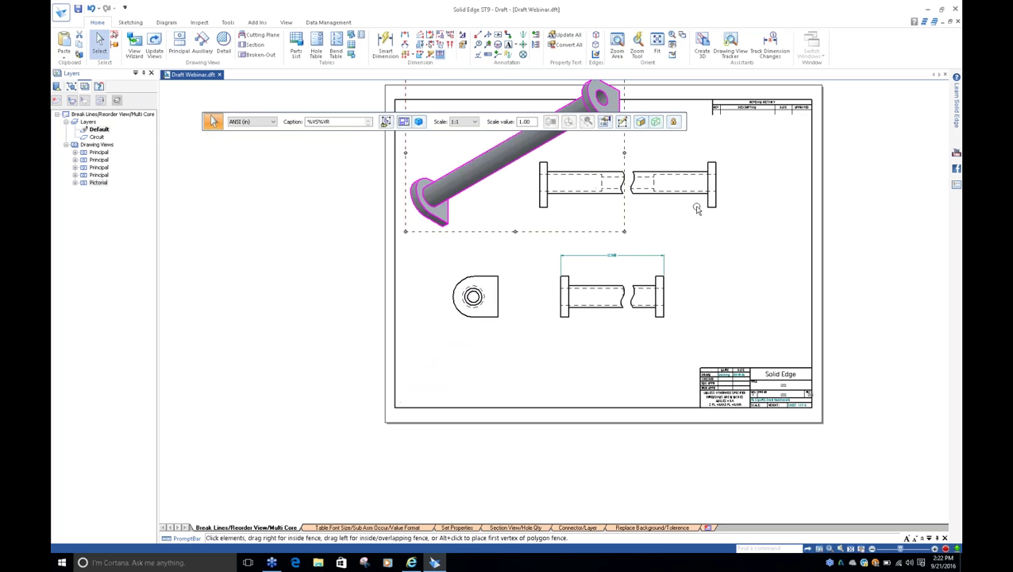
Move the dimensioned front view slightly down and away from the end view, and shift the upper view down.
left_click(664, 278)
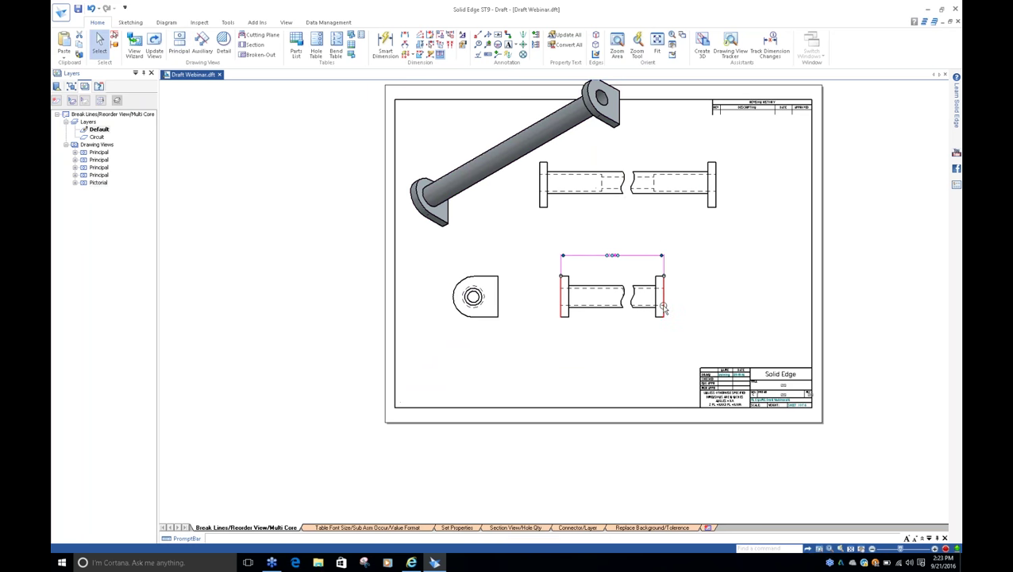
left_click_drag(676, 315, 701, 329)
left_click_drag(709, 199, 701, 232)
left_click(746, 267)
middle_click_drag(739, 281, 658, 327)
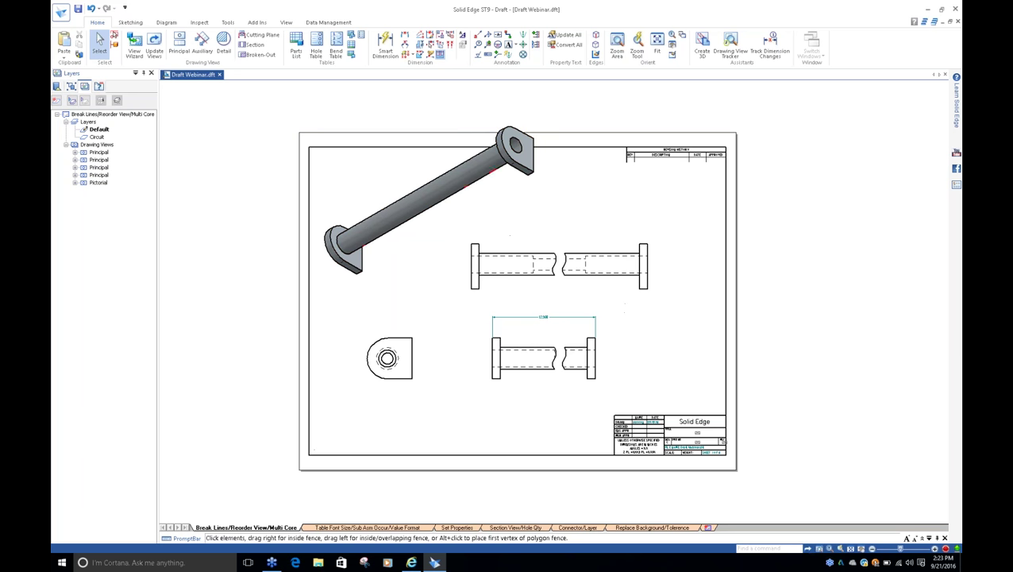
Move the shaded pictorial view down so that it lies fully inside the sheet border.
left_click(475, 191)
left_click(876, 276)
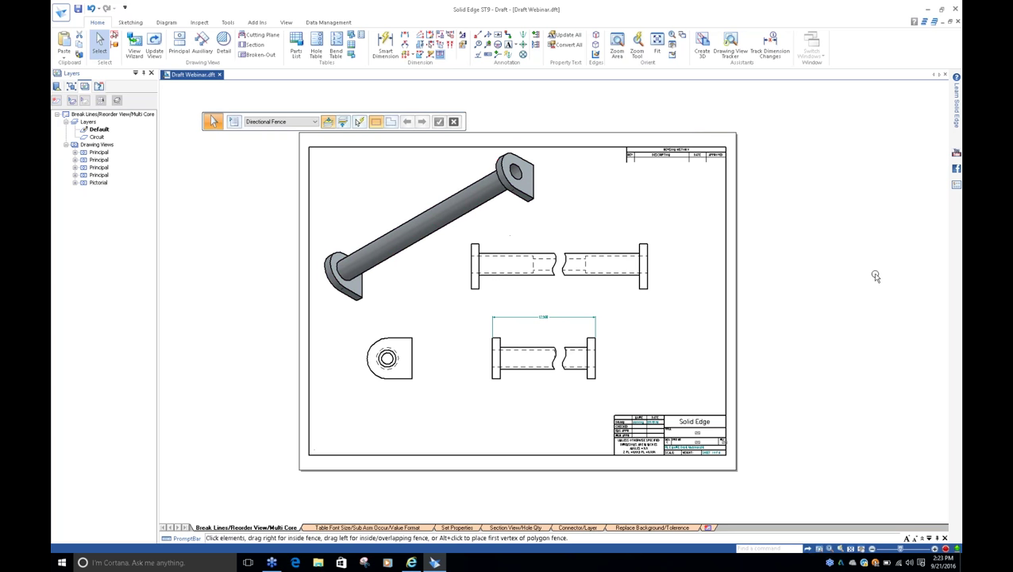
mouse_move(803, 340)
middle_mouse_down()
mouse_move(752, 344)
mouse_move(802, 340)
middle_mouse_up()
scroll(715, 349, "up", 1)
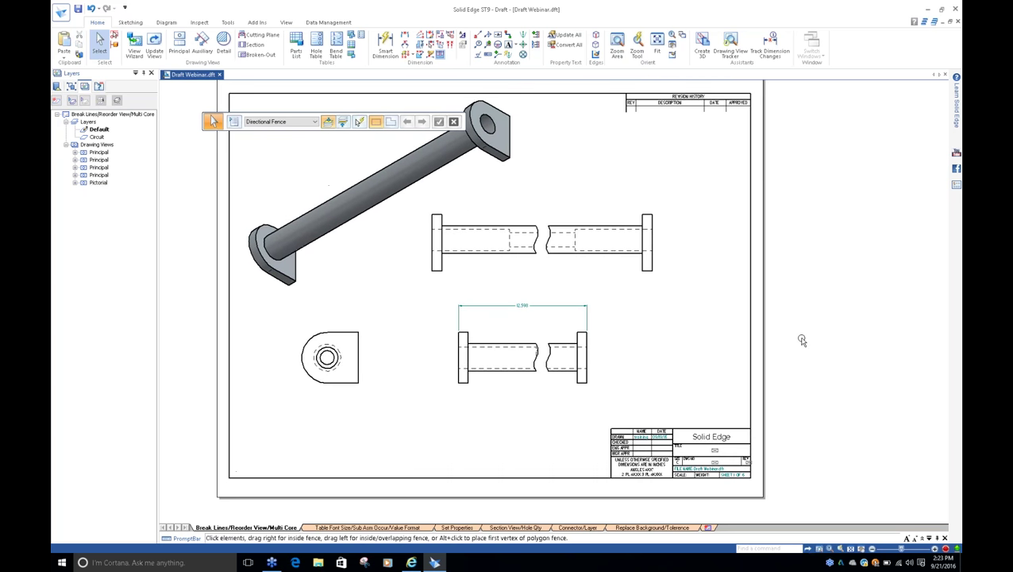
Switch the dimensioned front view's scale to 10:1, to 1:8 and back to 1:1.
left_click(511, 342)
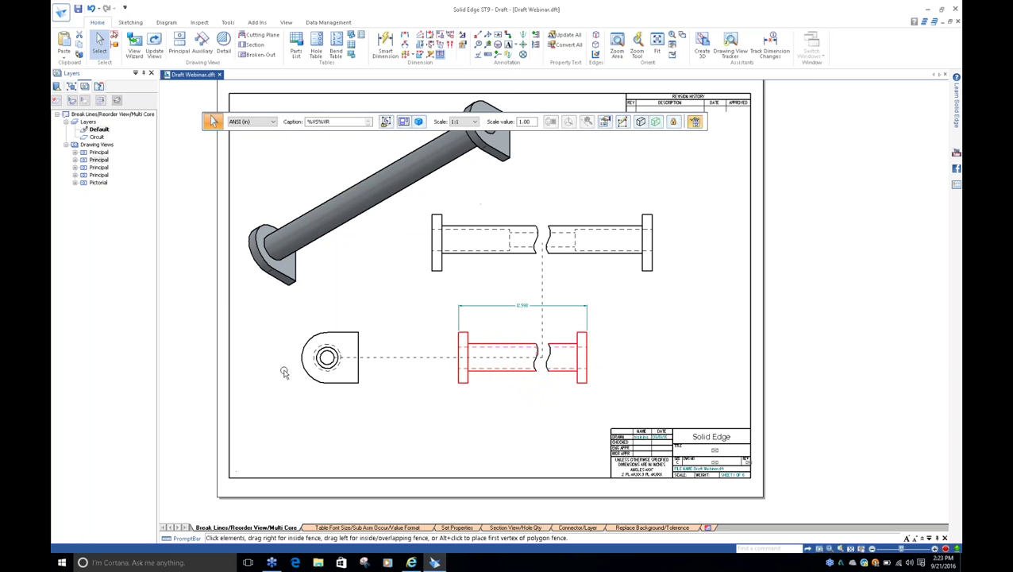
left_click(473, 122)
left_click(469, 156)
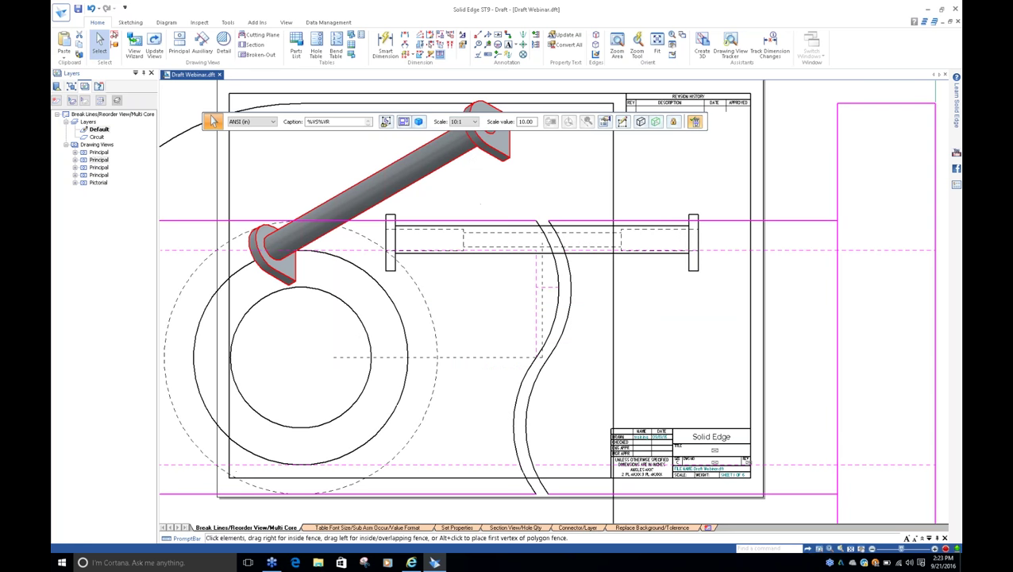
left_click(473, 122)
left_click(471, 200)
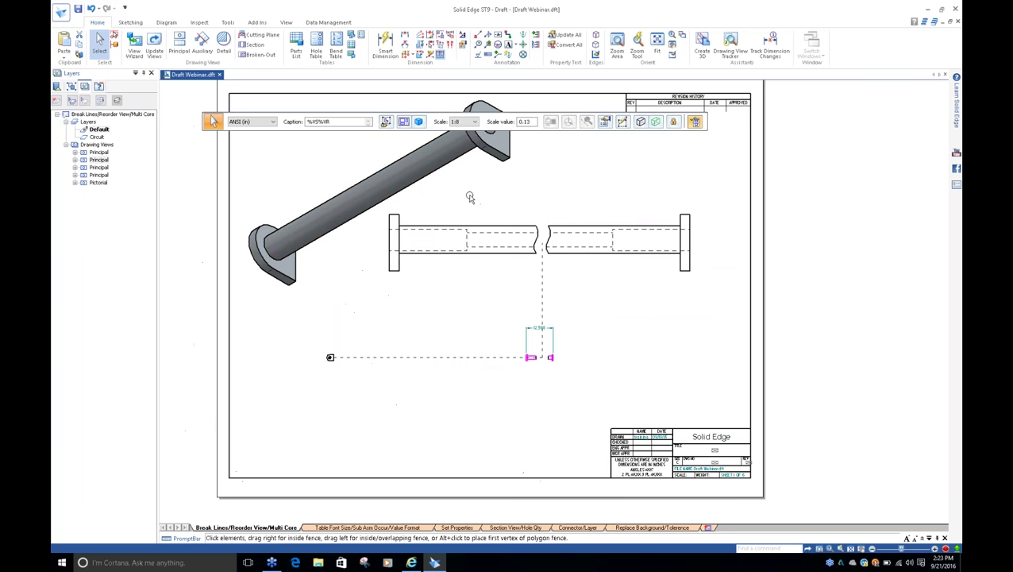
left_click(552, 359)
left_click(473, 121)
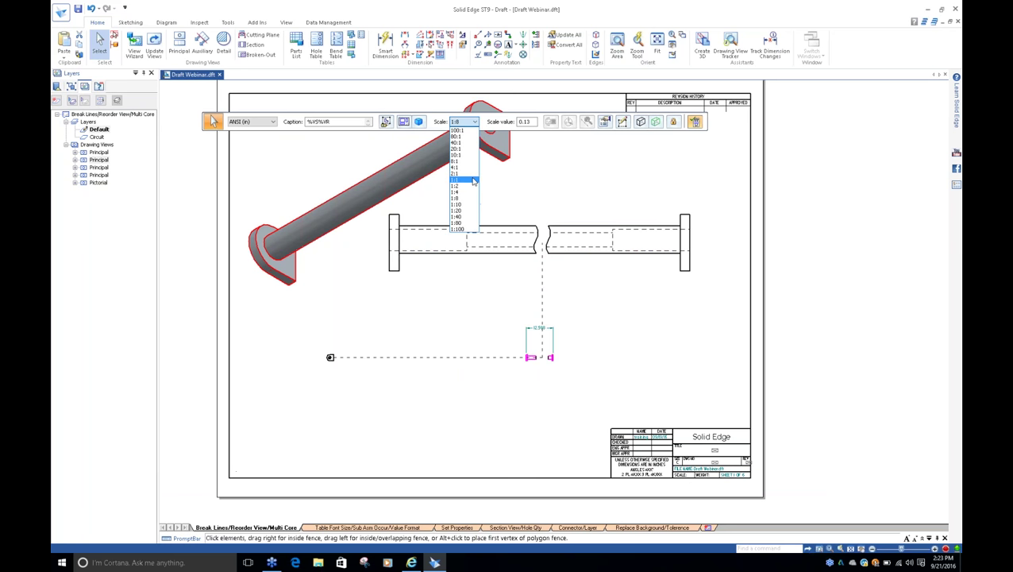
left_click(472, 180)
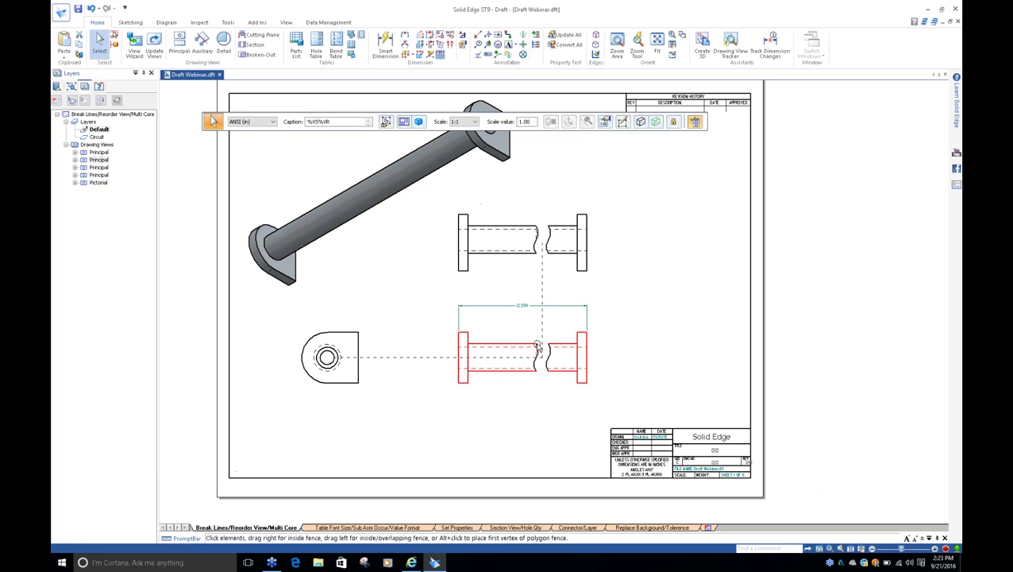
Display the dimensioned front view unbroken and nudge it up and toward the end view.
left_click(679, 120)
left_click(555, 336)
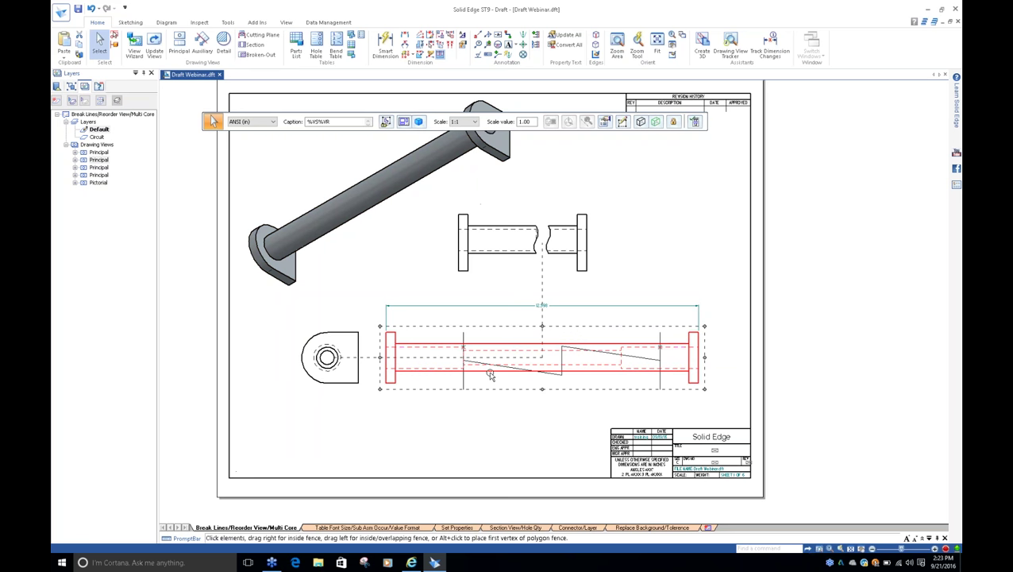
left_click_drag(490, 375, 472, 368)
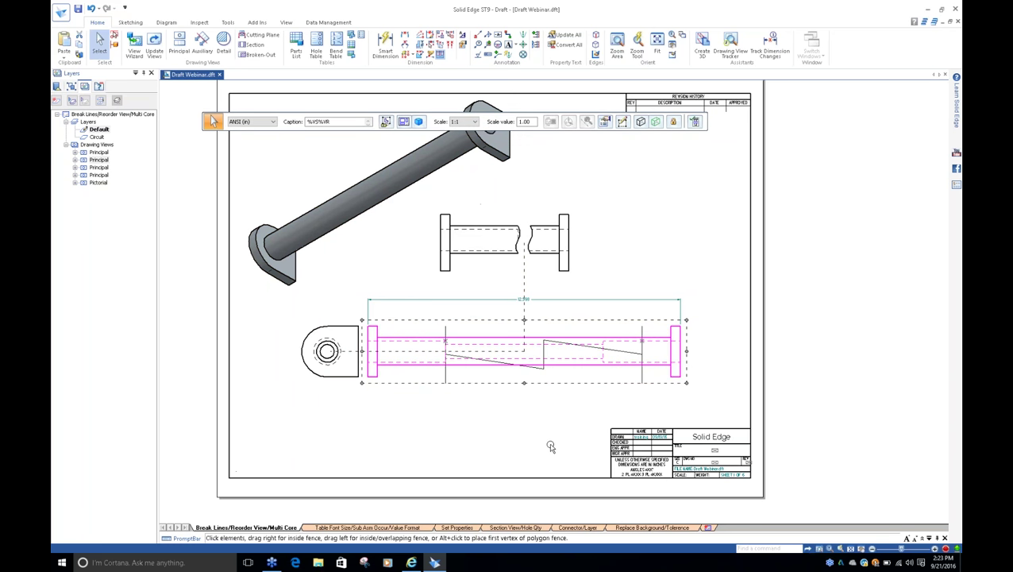
Try to edit and delete the break line in the dimensioned front view, and undo the deletion.
double_click(445, 374)
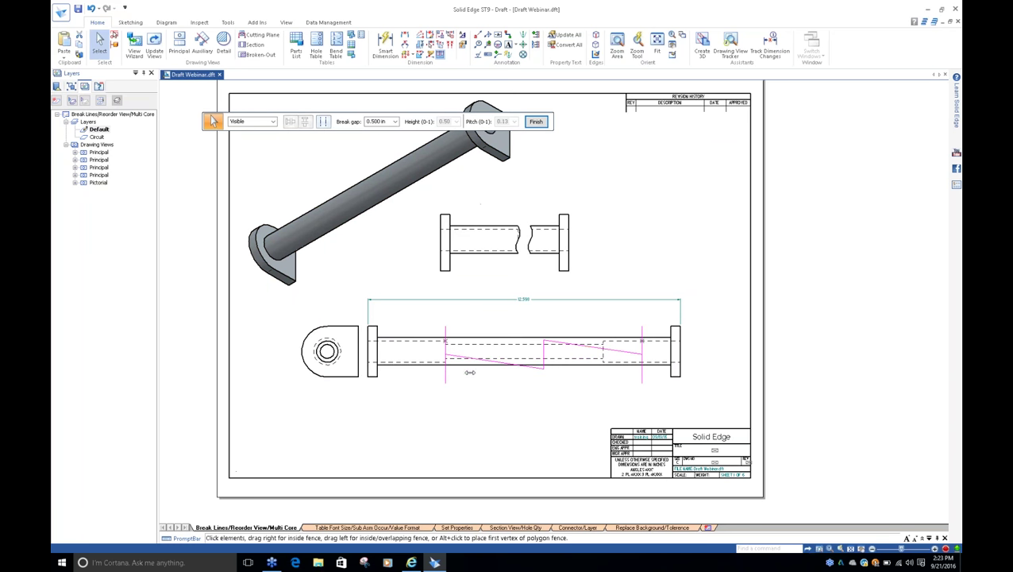
left_click(324, 122)
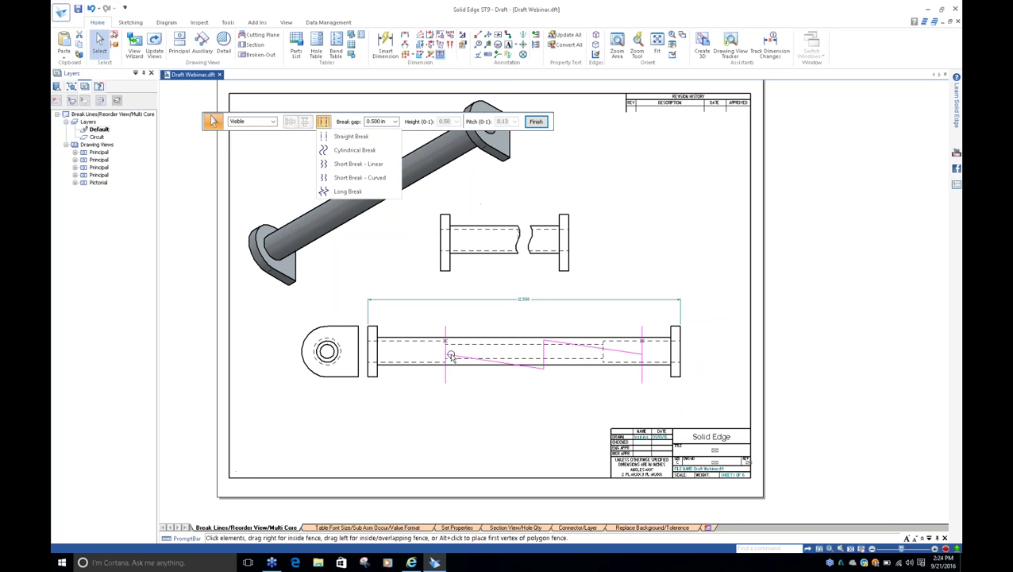
right_click(444, 321)
left_click(453, 333)
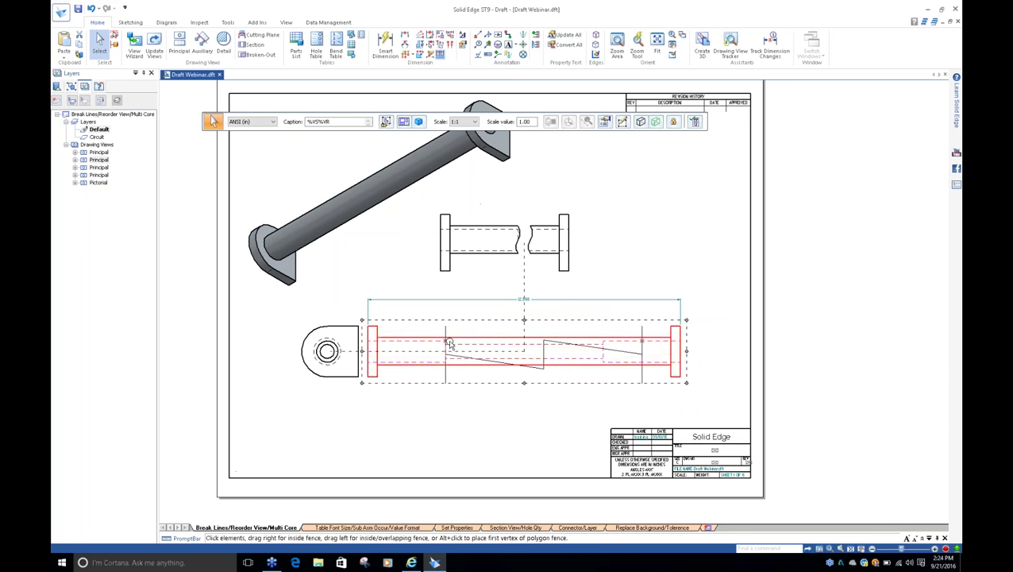
key("Delete")
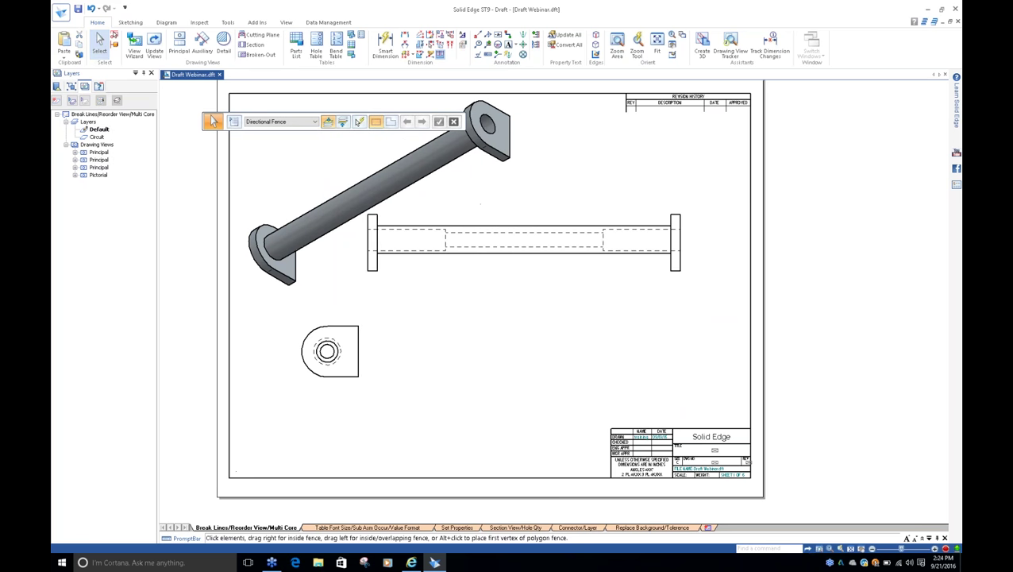
key("ctrl+z")
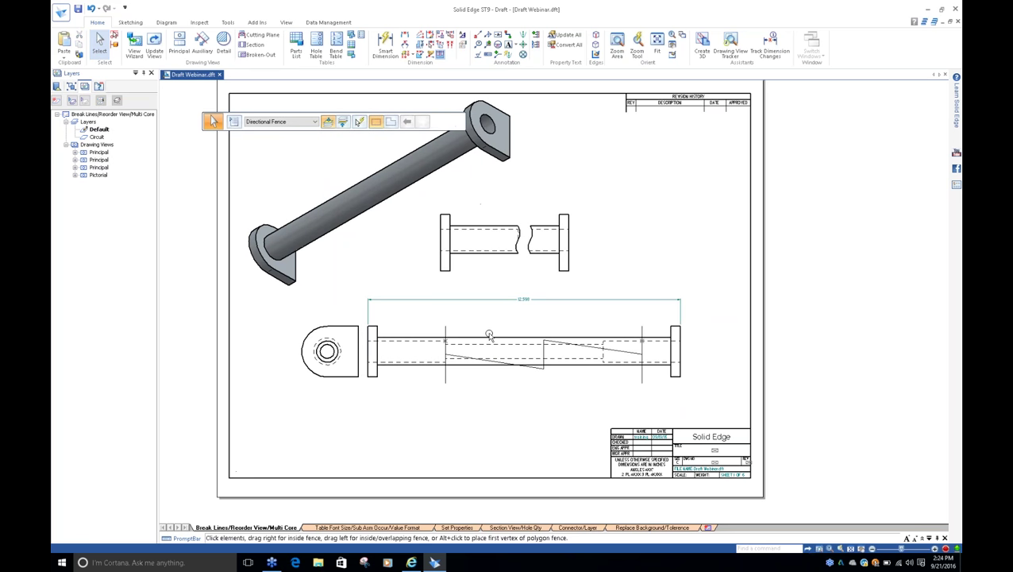
left_click(464, 355)
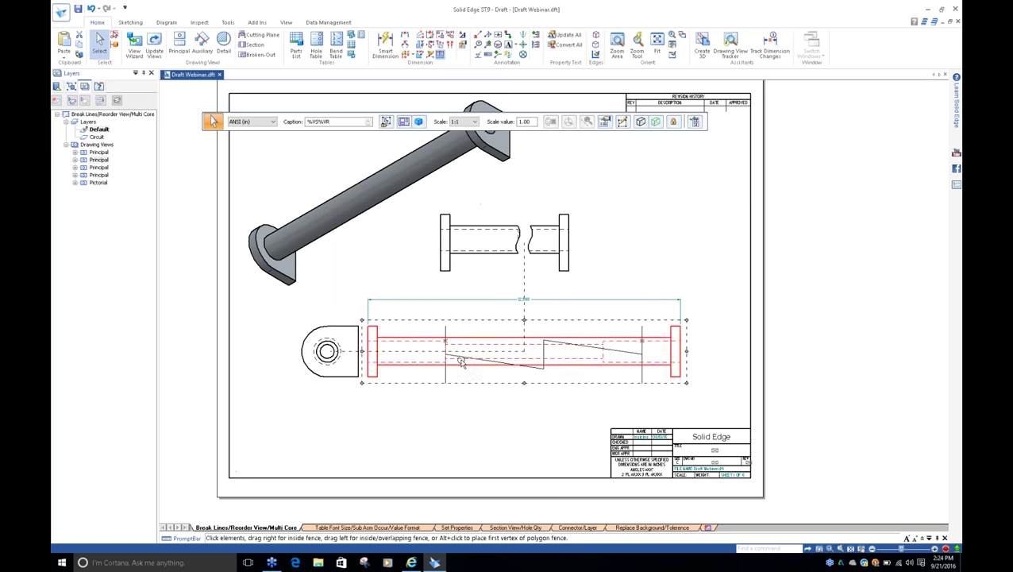
scroll(463, 357, "up", 3)
key("Escape")
right_click(428, 338)
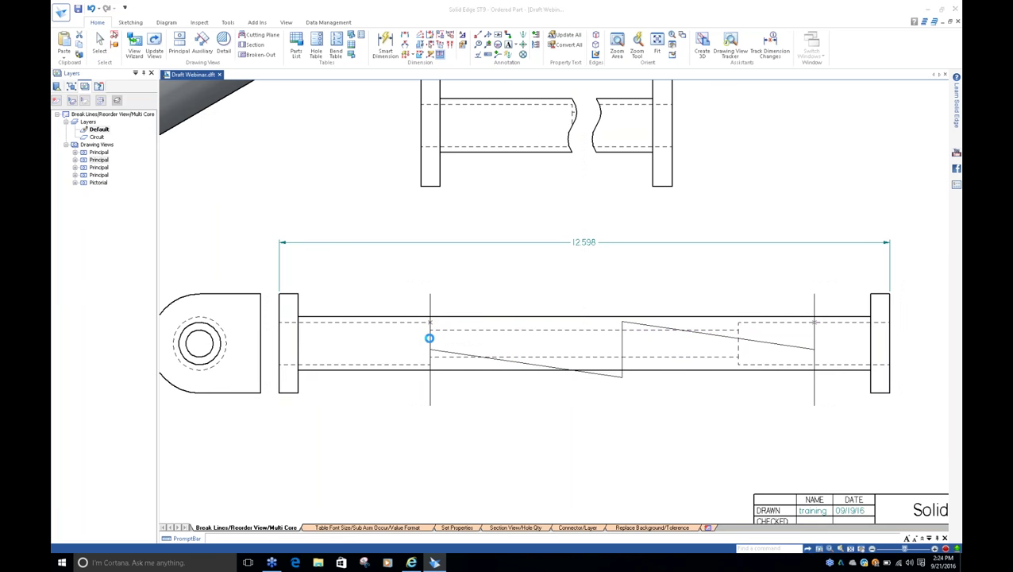
left_click(485, 239)
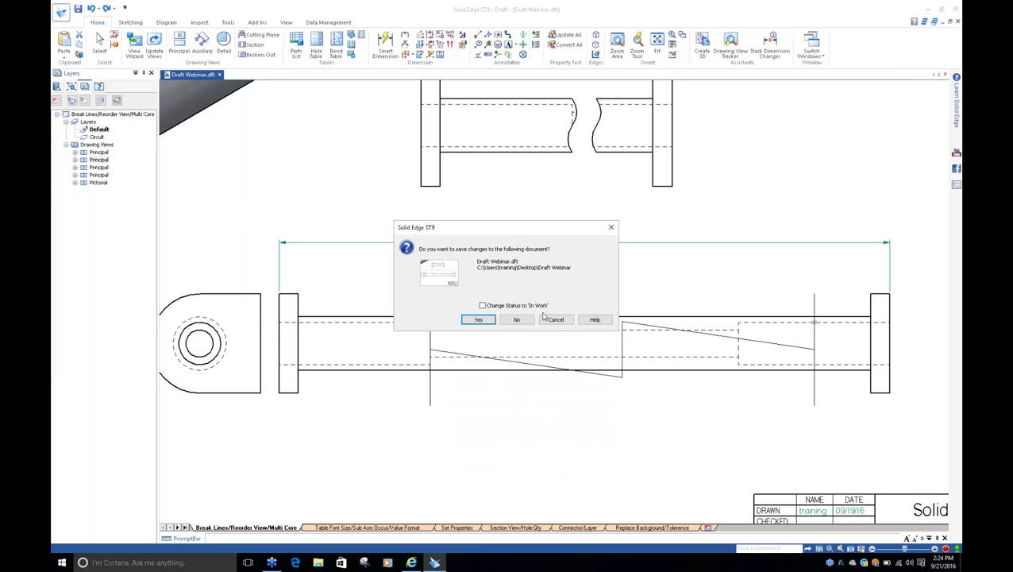
left_click(548, 319)
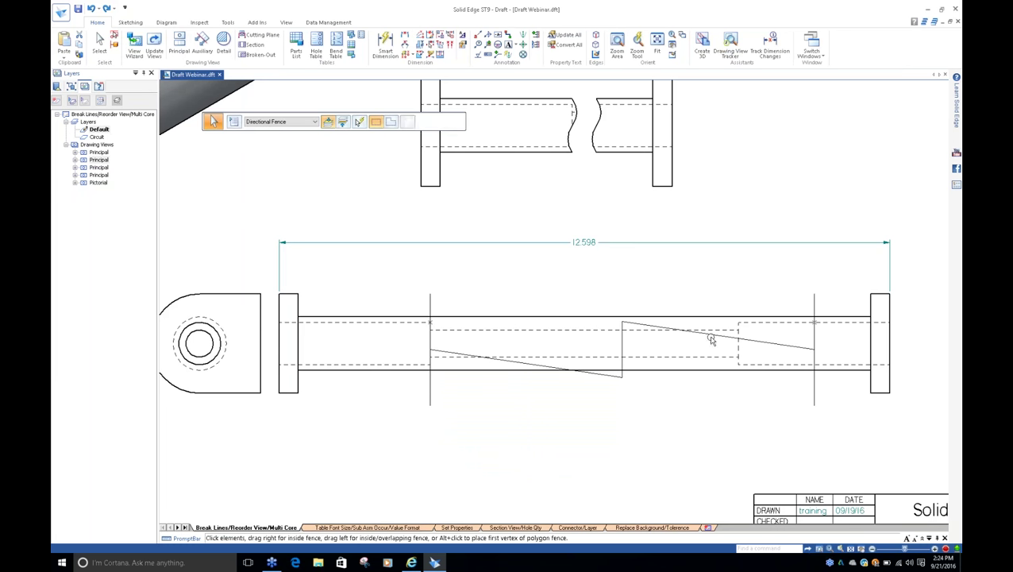
Remove the existing break lines from the dimensioned front view.
left_click(808, 346)
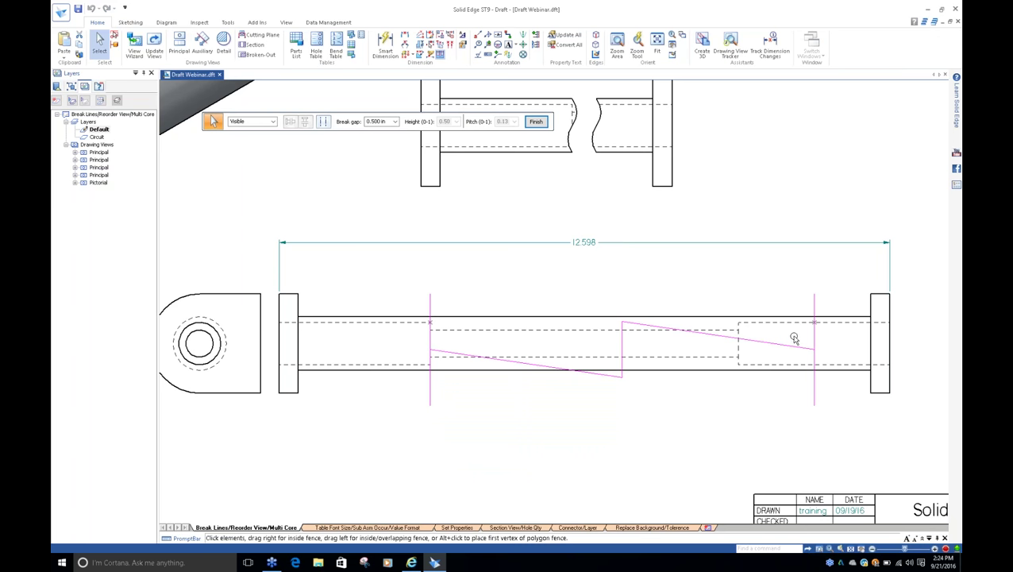
key("Escape")
key("ctrl+z")
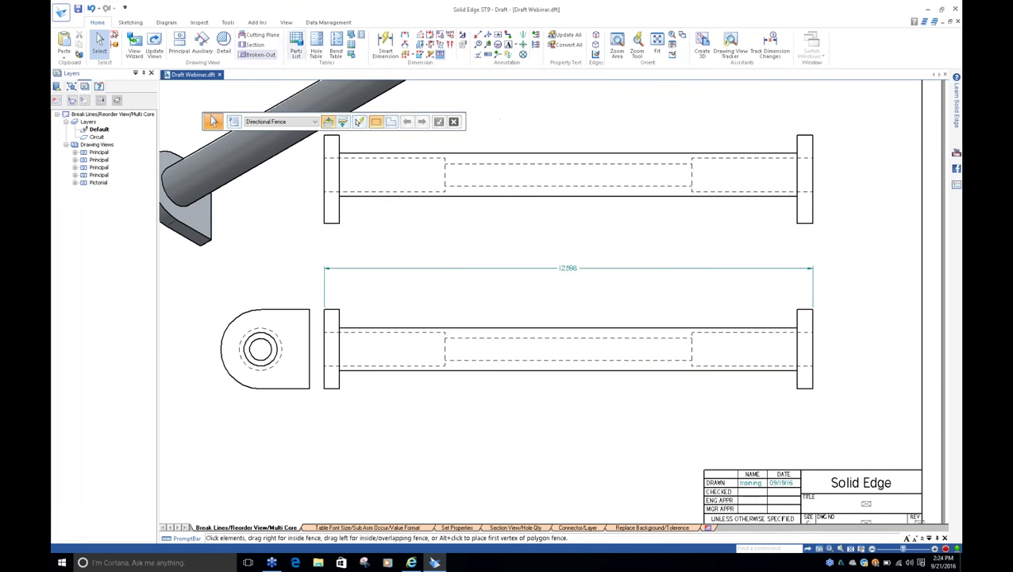
Add three pairs of Short Break - Linear break lines to the front view: near each flange and across the middle.
right_click(451, 332)
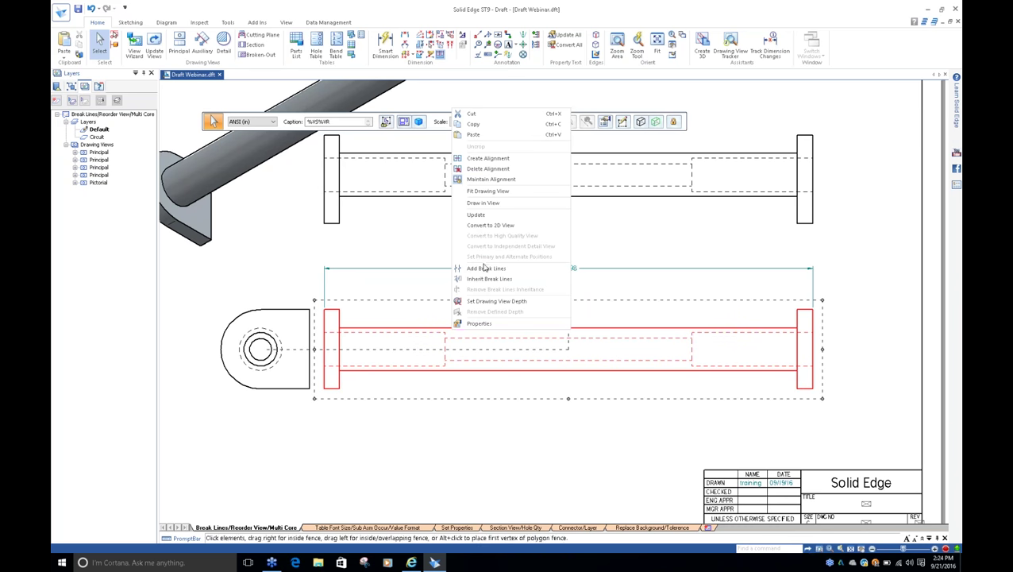
left_click(484, 269)
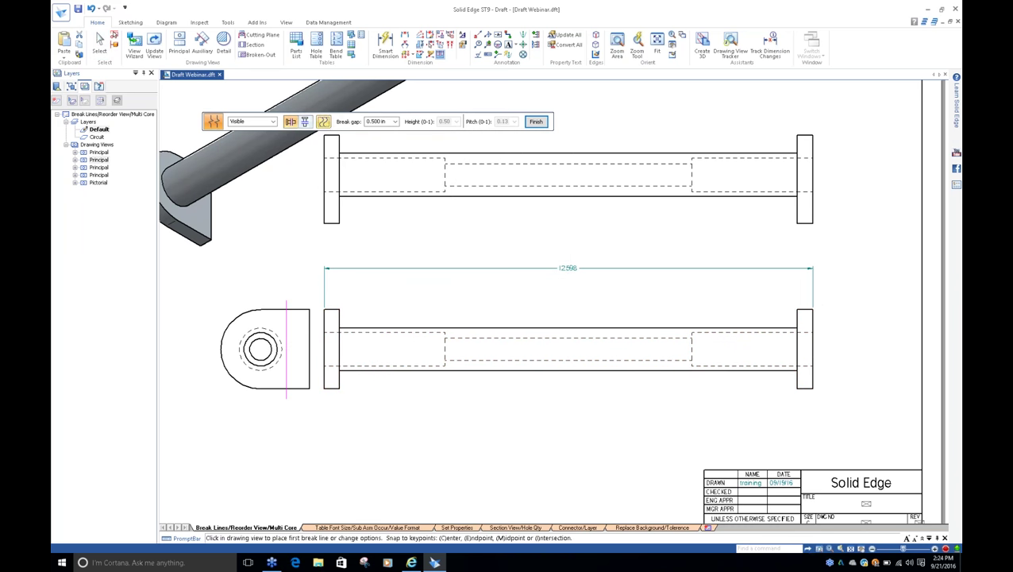
left_click(322, 121)
left_click(351, 165)
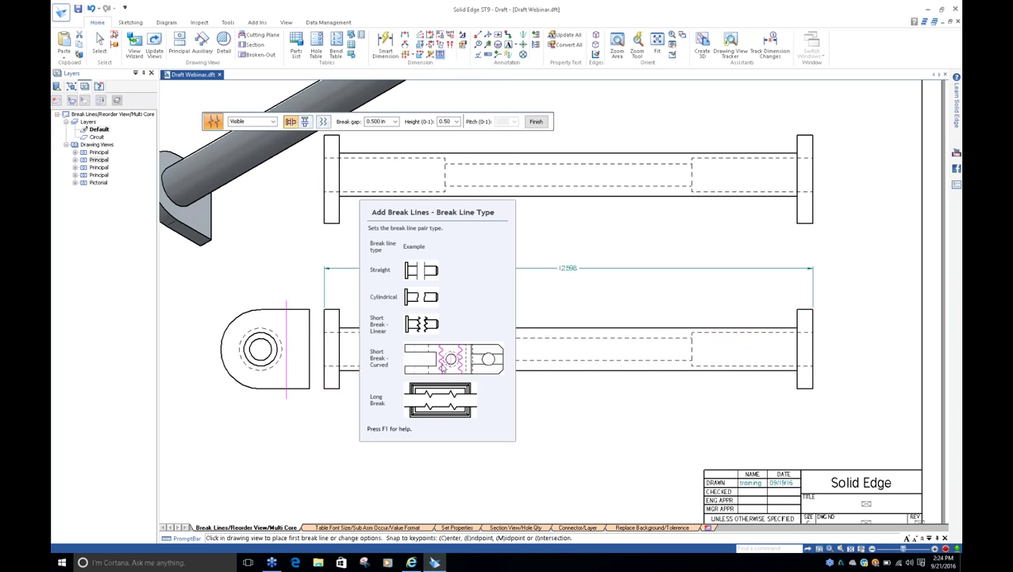
left_click(347, 391)
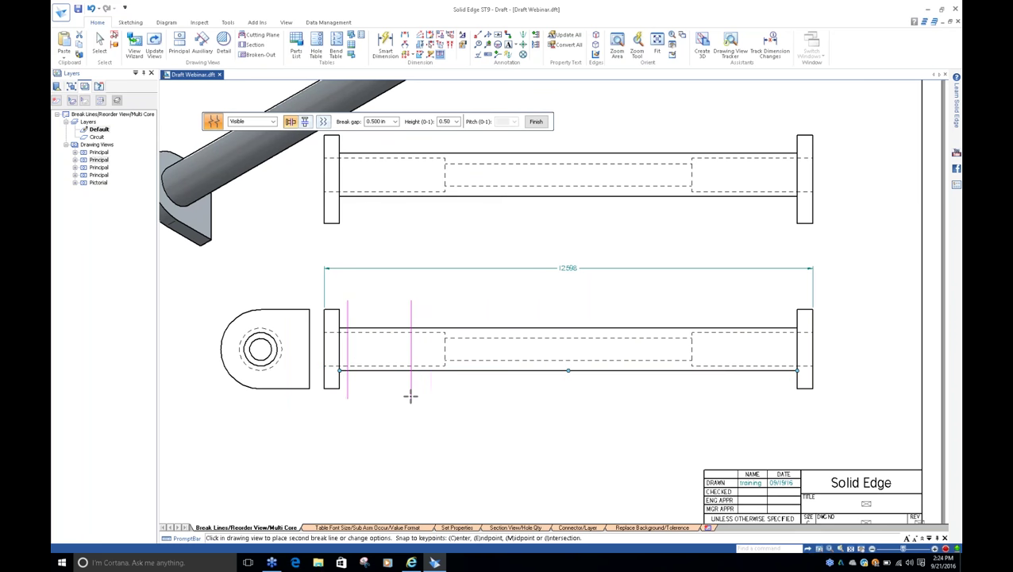
left_click(411, 395)
left_click(514, 398)
left_click(628, 405)
left_click(774, 410)
left_click(536, 121)
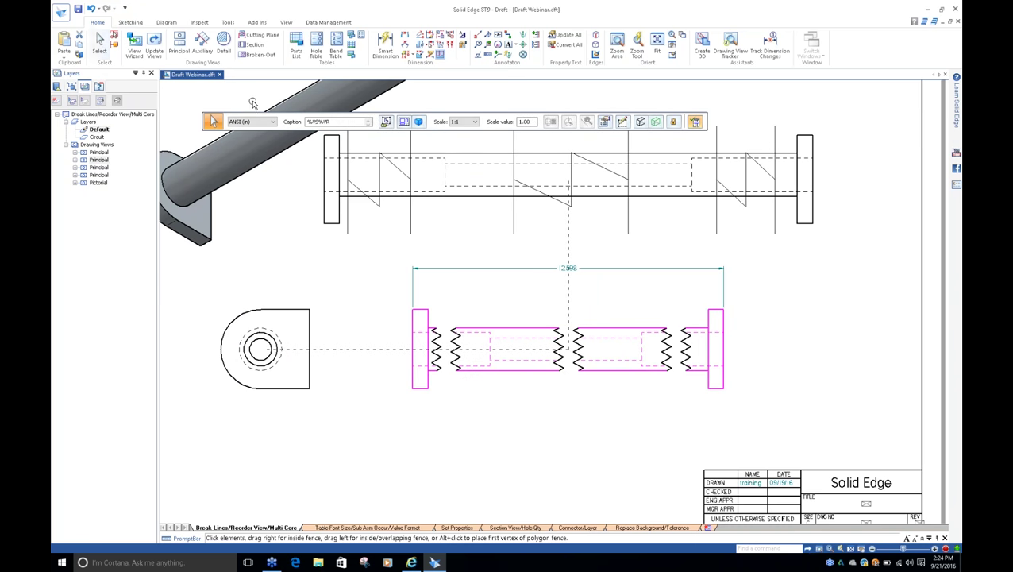
left_click(523, 435)
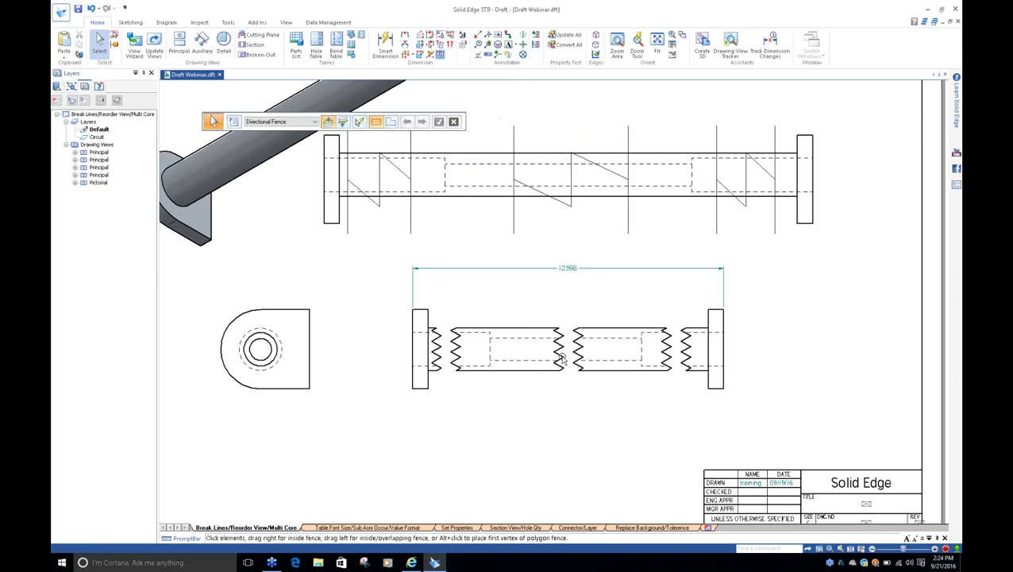
Dimension the distance from the first flange's inner face to the end of the hidden bore, placed below the overall dimension.
scroll(524, 389, "up", 2)
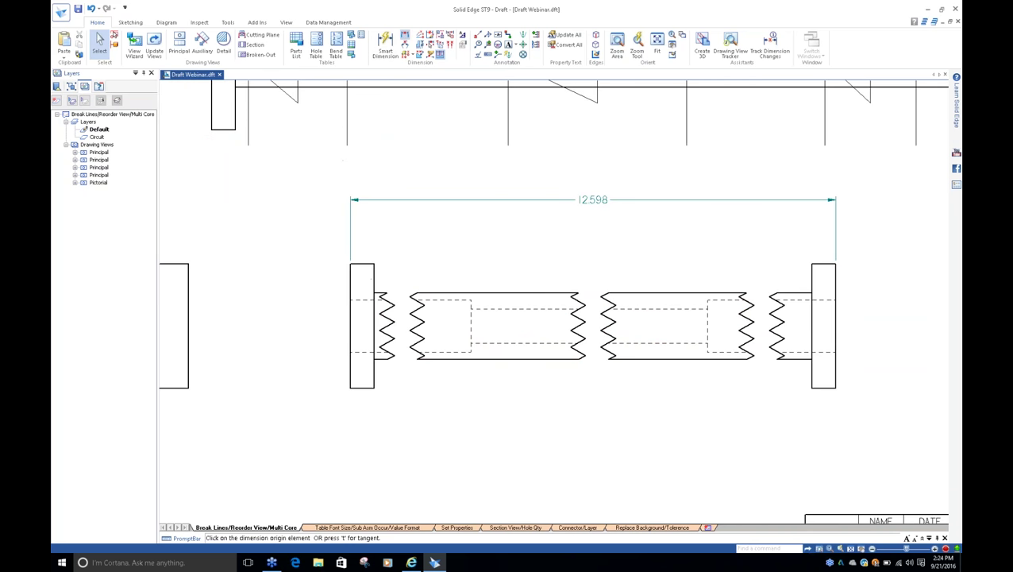
left_click(373, 264)
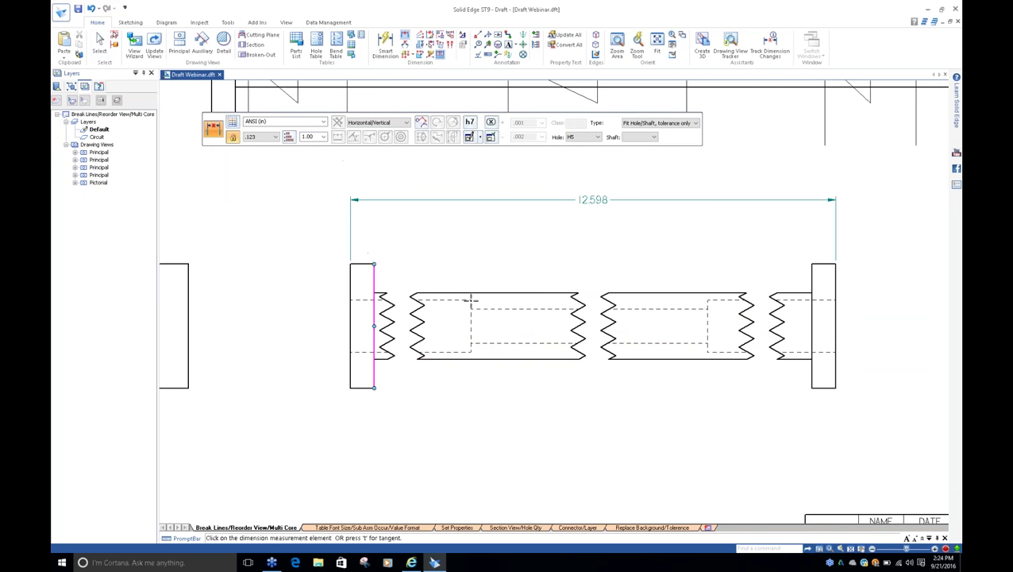
left_click(471, 301)
left_click(428, 250)
scroll(431, 298, "down", 2)
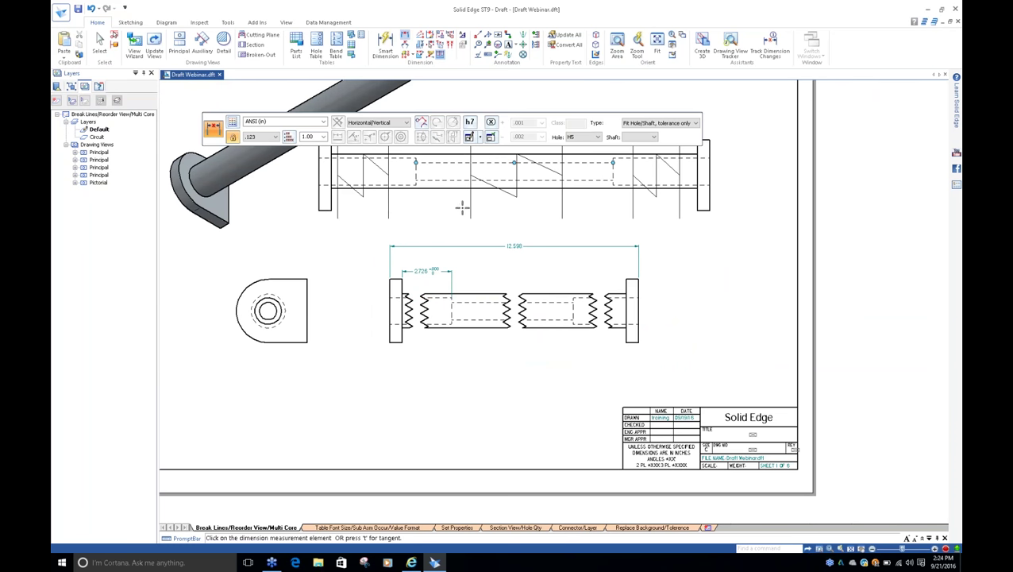
key("Escape")
Display the upper view as a broken view.
left_click(421, 155)
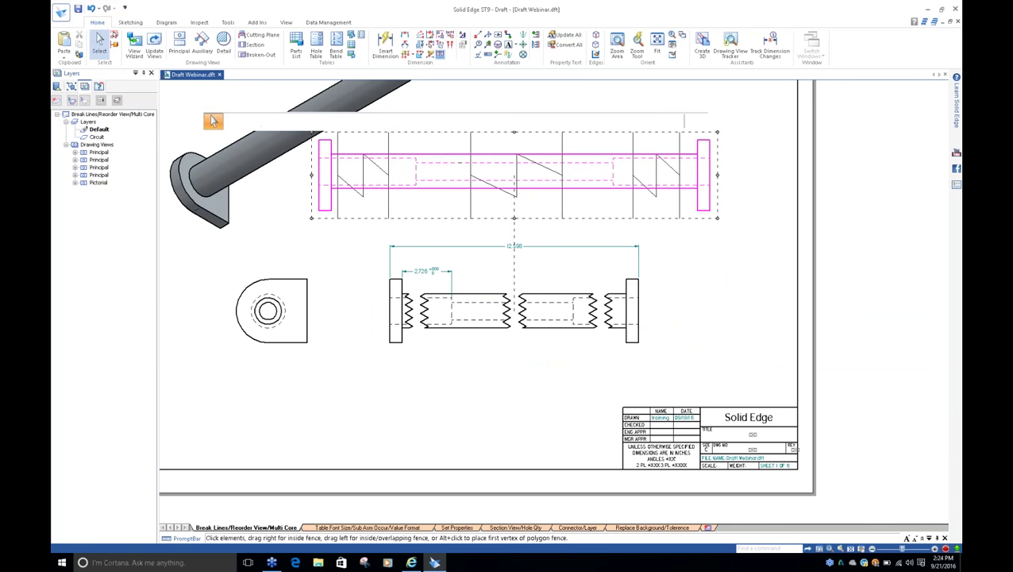
left_click(695, 121)
left_click(467, 209)
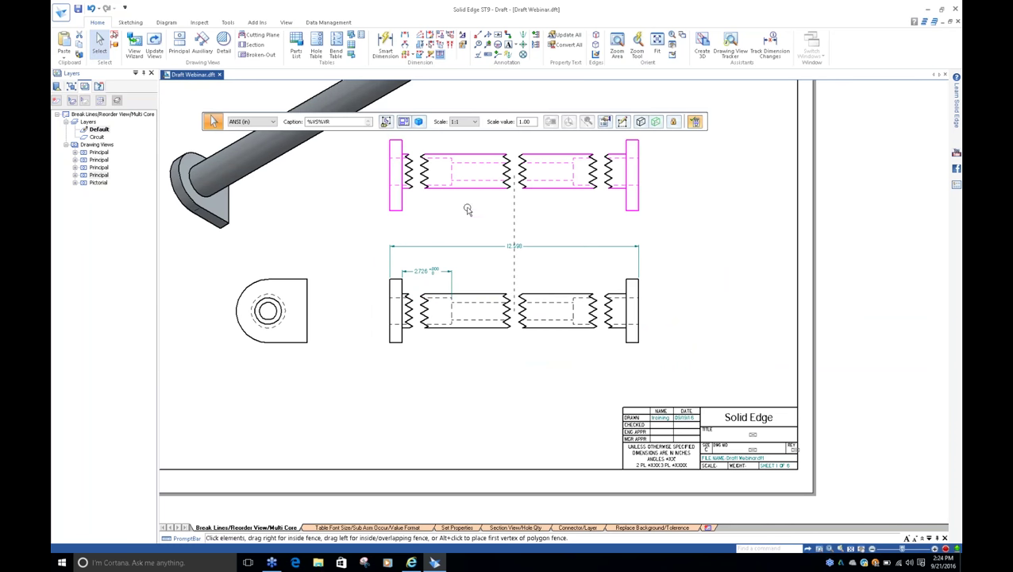
key("Escape")
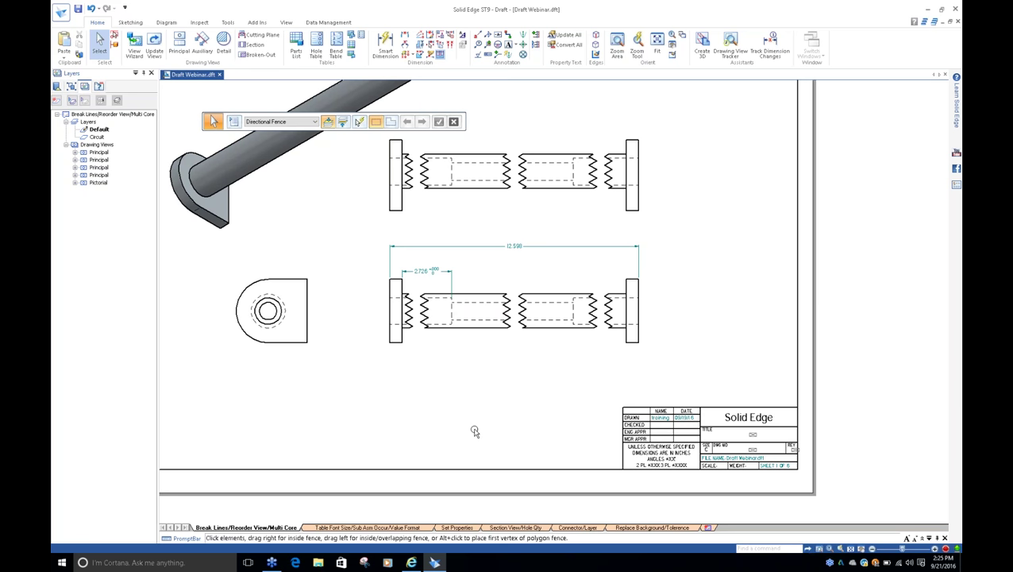
scroll(482, 473, "down", 1)
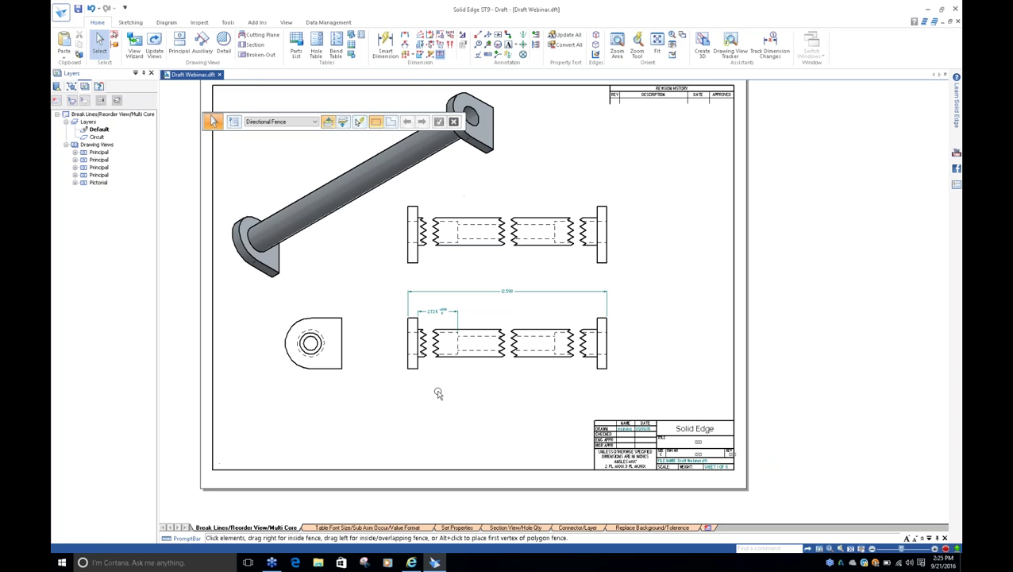
Open the bar part from the pictorial view and start a sketch on the narrow edge face of one flange.
left_click(130, 22)
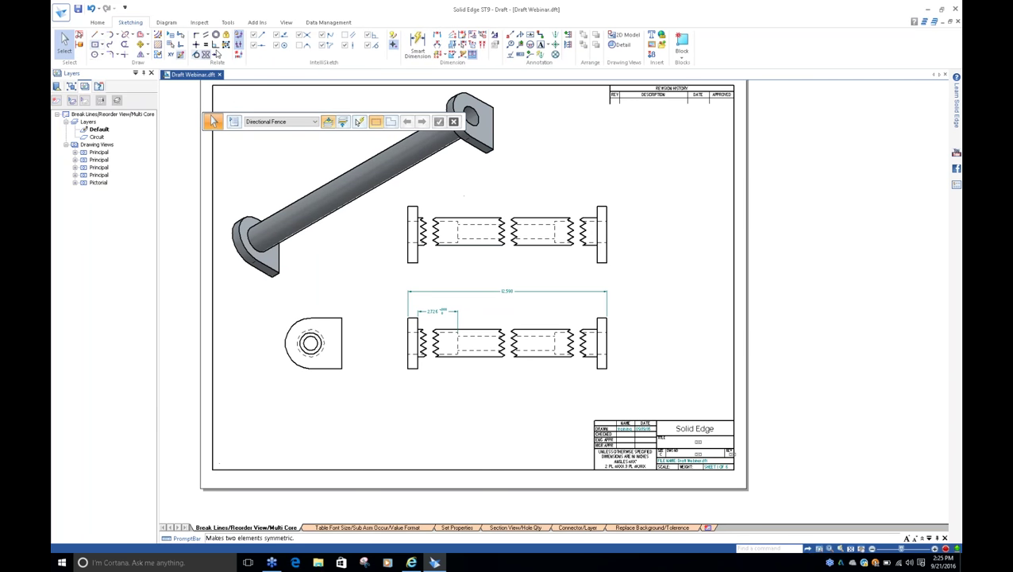
double_click(379, 159)
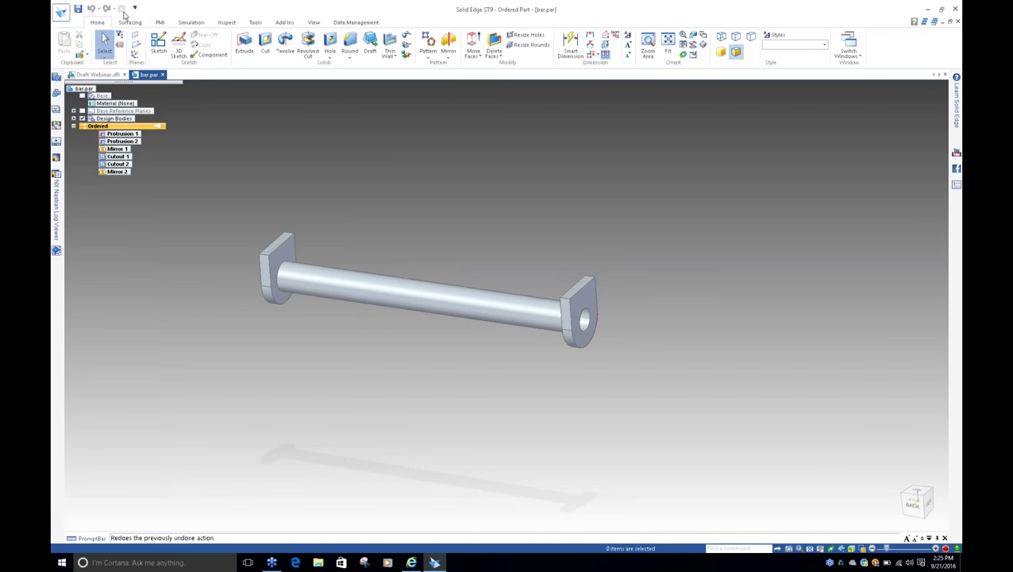
left_click(158, 44)
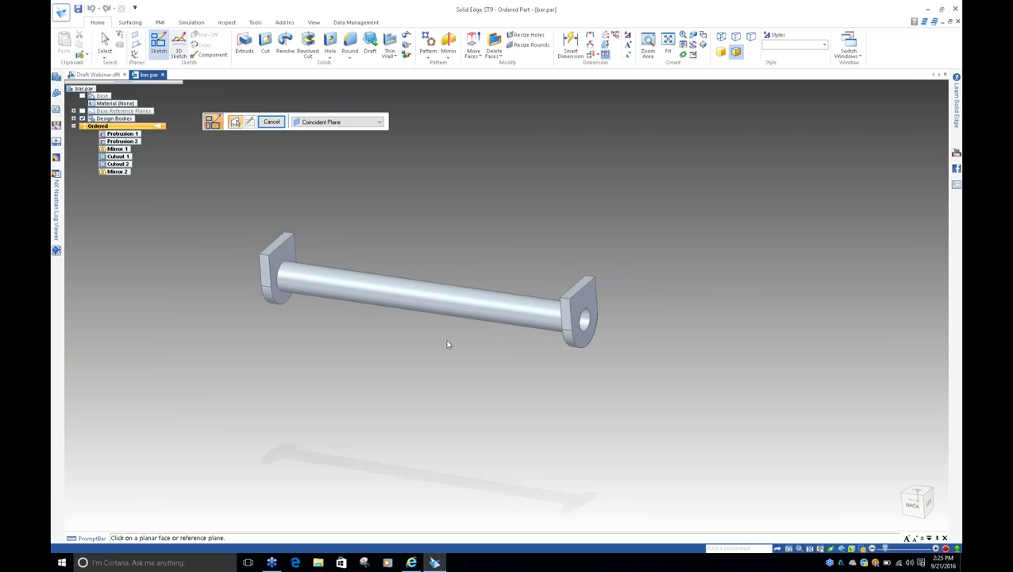
left_click(273, 253)
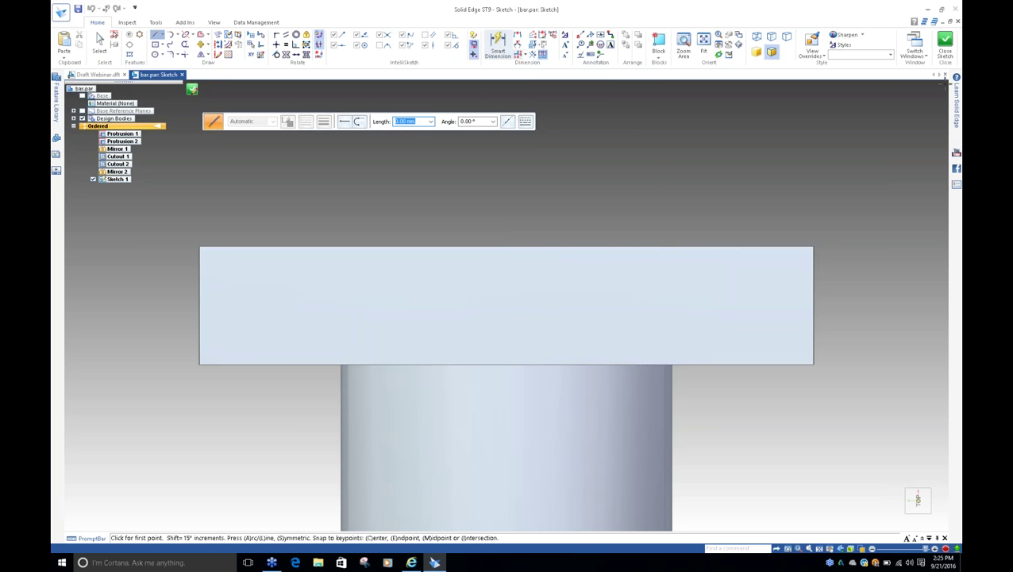
Leave the empty sketch and close bar.par without saving, returning to the Draft Webinar drawing.
key("Escape")
key("Escape")
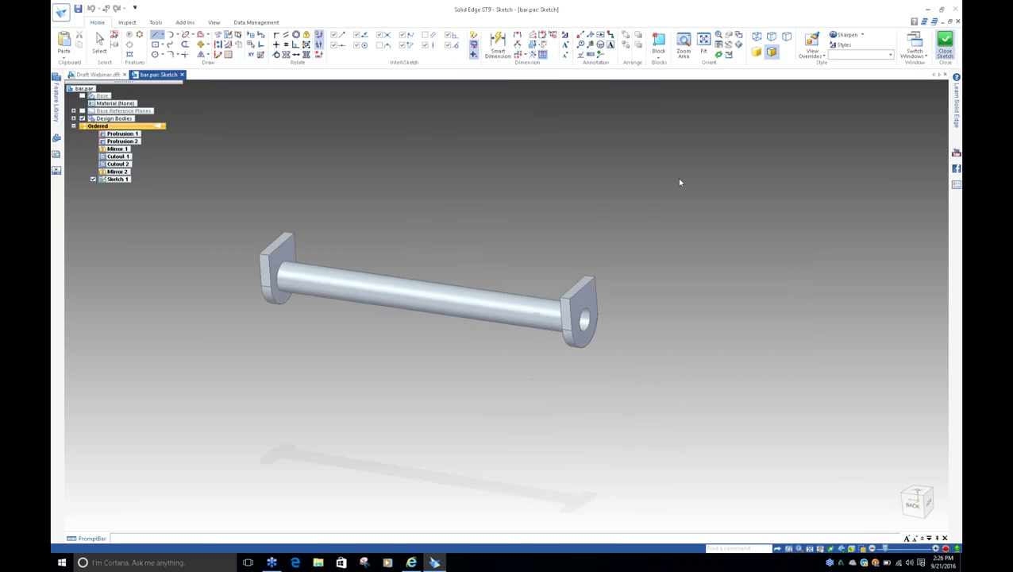
left_click(957, 22)
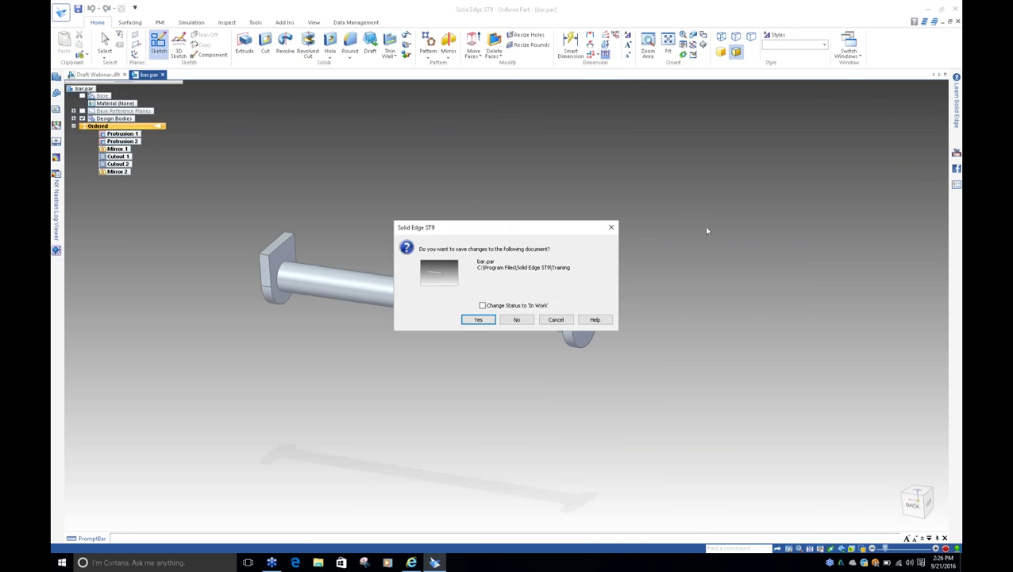
left_click(516, 320)
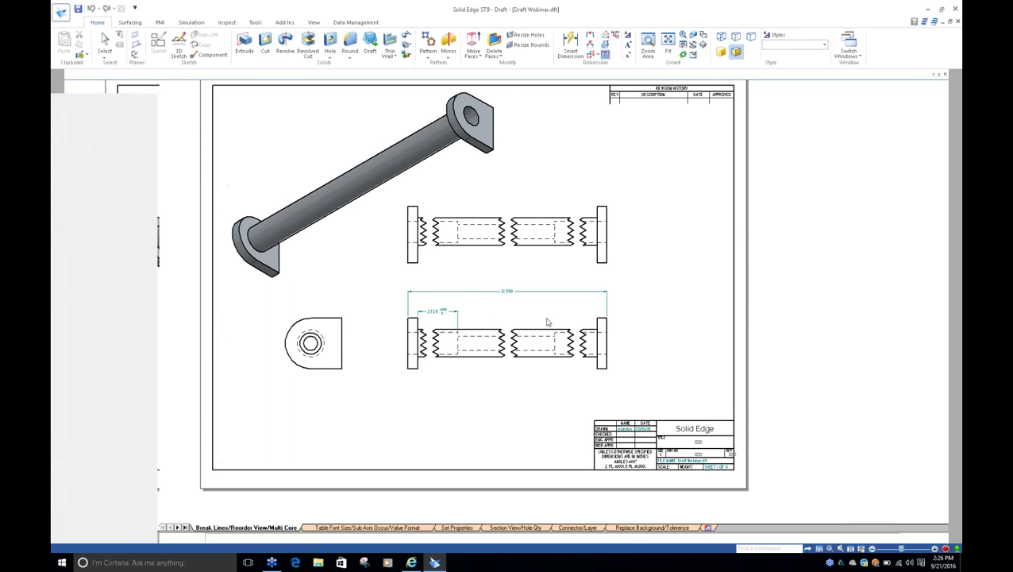
left_click(228, 22)
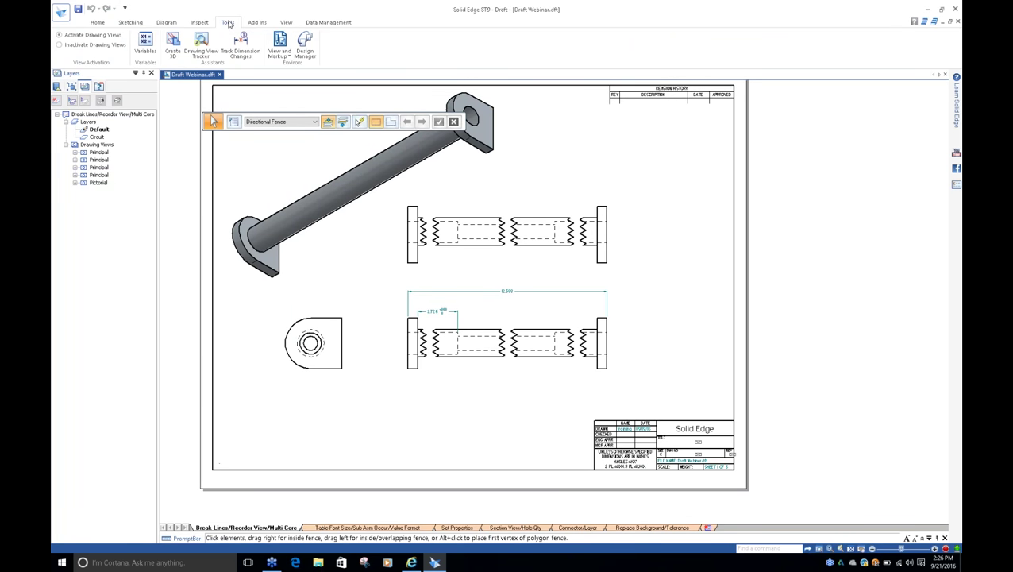
left_click(139, 25)
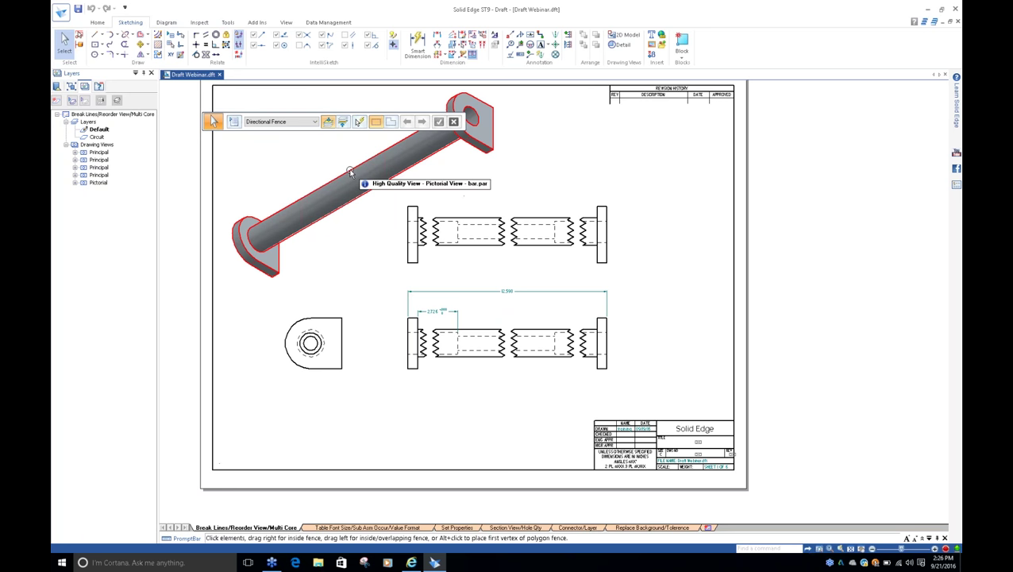
scroll(502, 302, "up", 1)
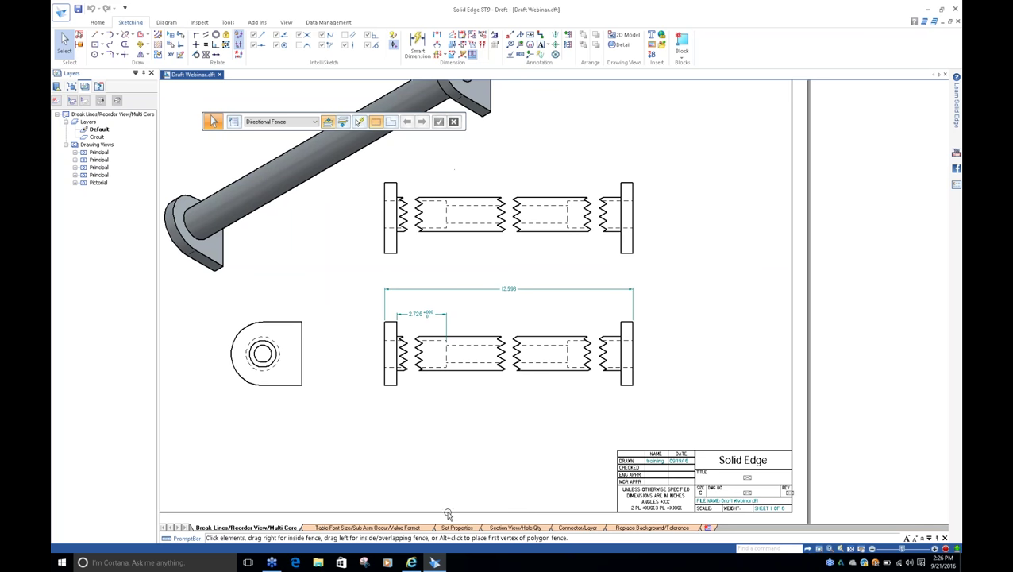
Switch to the Replace Background/Tolerence sheet of the drawing.
left_click(567, 528)
key("Escape")
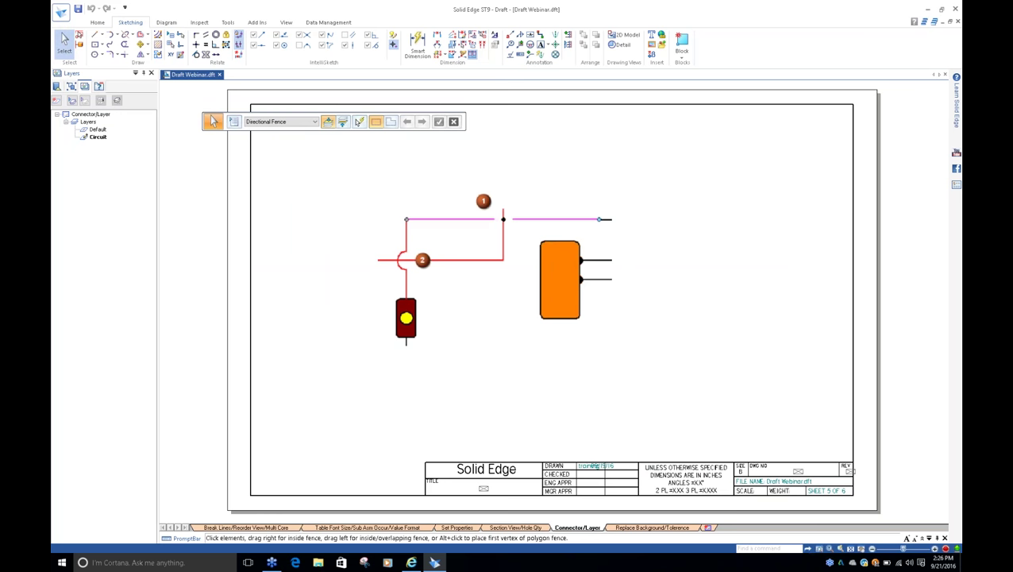
left_click(631, 527)
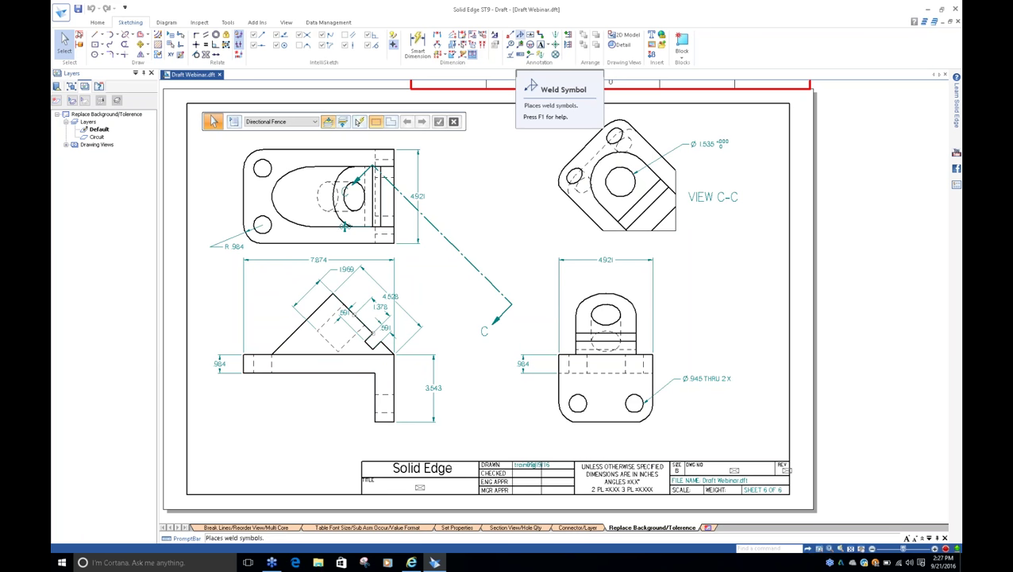
left_click(461, 56)
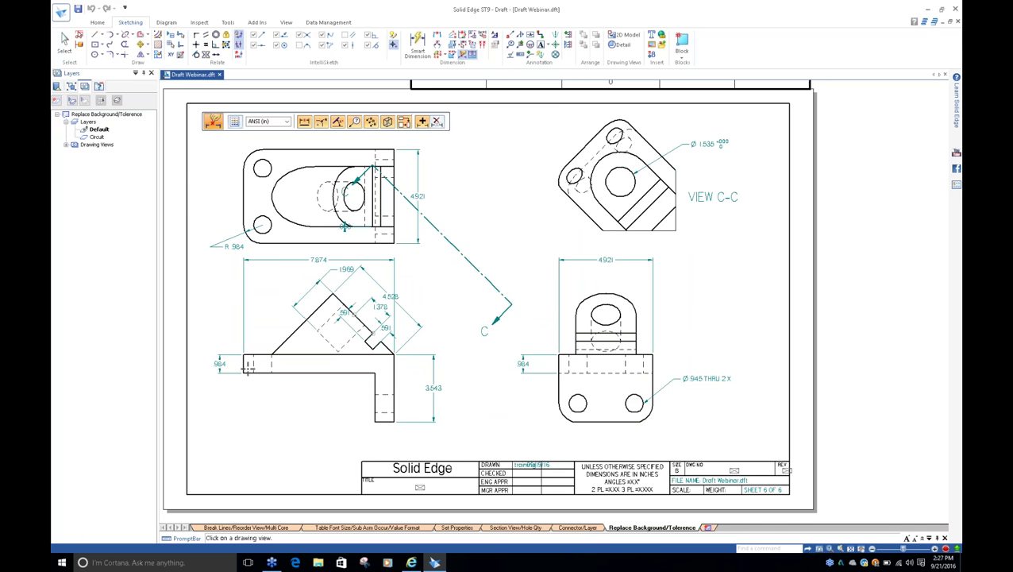
key("Escape")
scroll(227, 387, "up", 4)
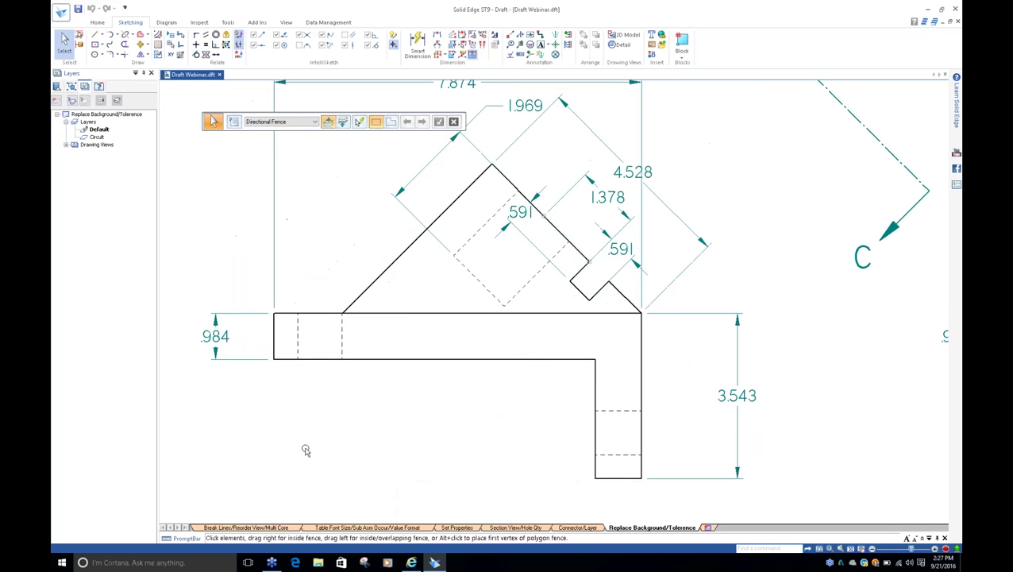
scroll(305, 450, "down", 2)
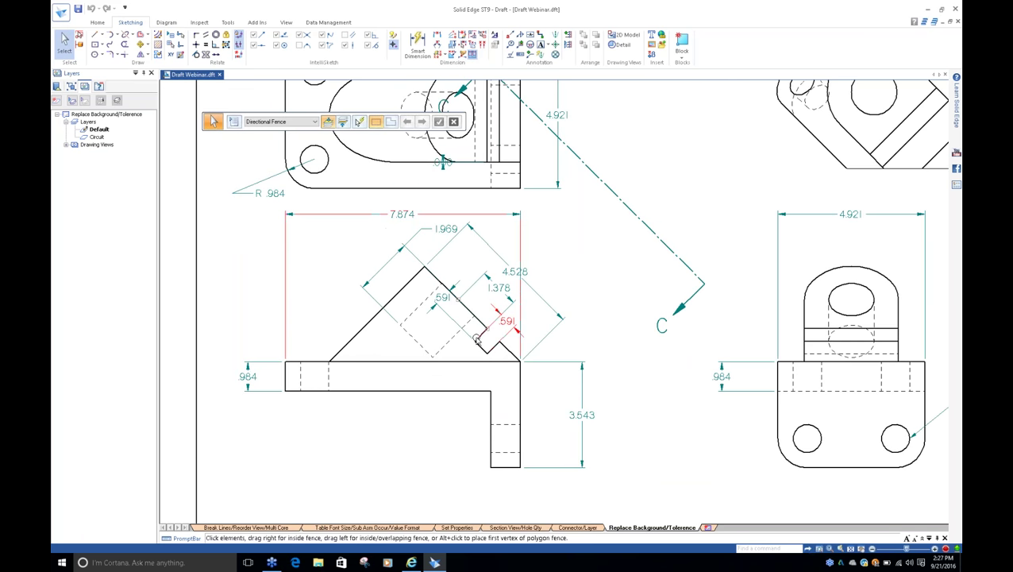
scroll(229, 391, "up", 4)
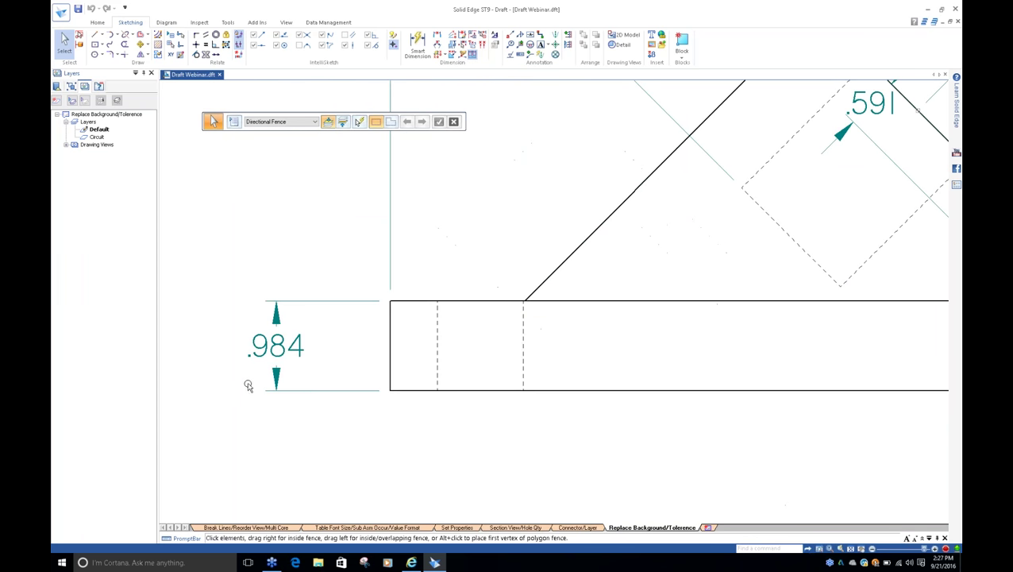
scroll(273, 353, "down", 2)
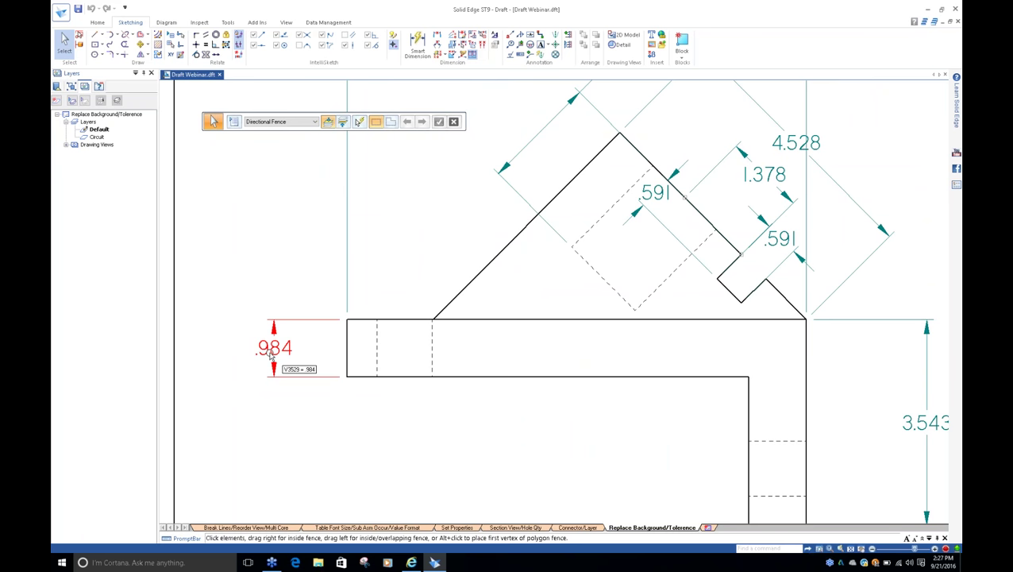
left_click(272, 353)
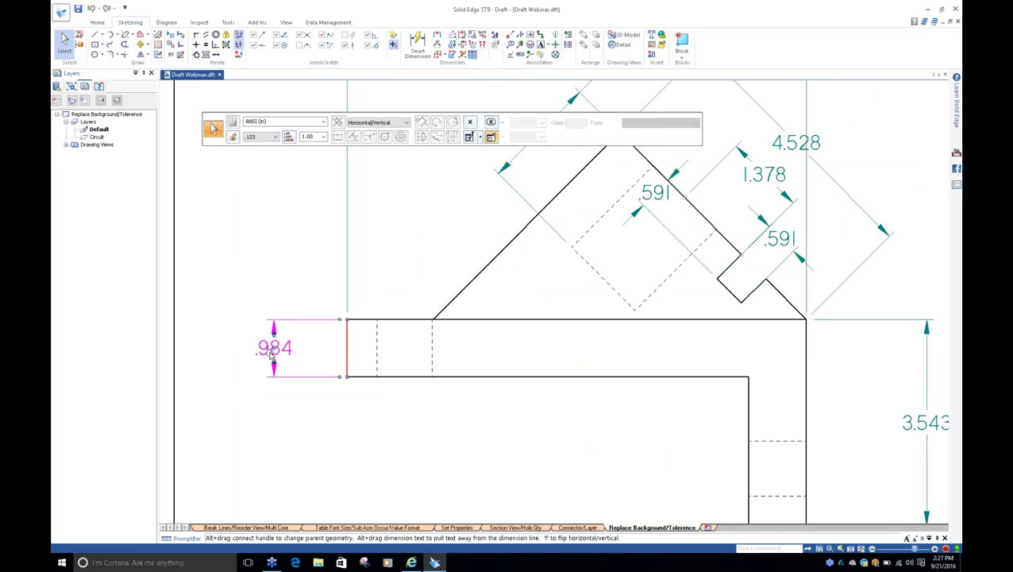
right_click(274, 367)
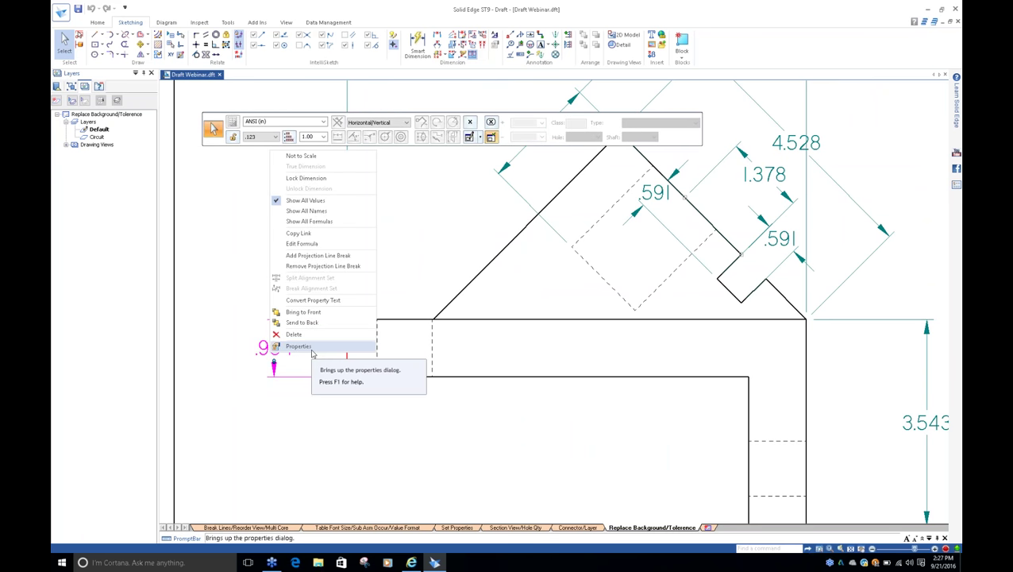
left_click(349, 407)
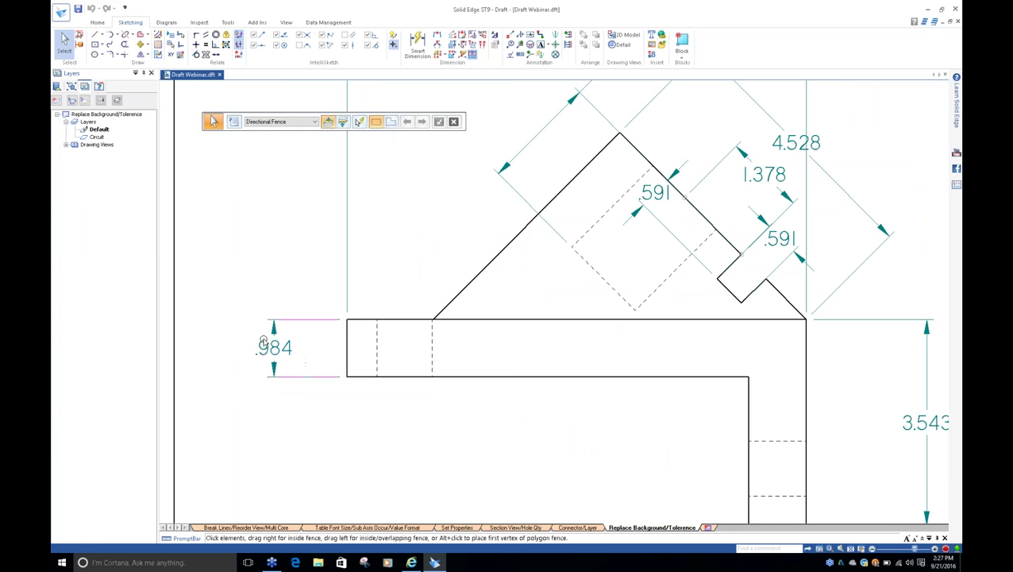
Change the upper terminator of the .984 base thickness dimension in the front view to Arrow (Hollow).
scroll(264, 343, "up", 3)
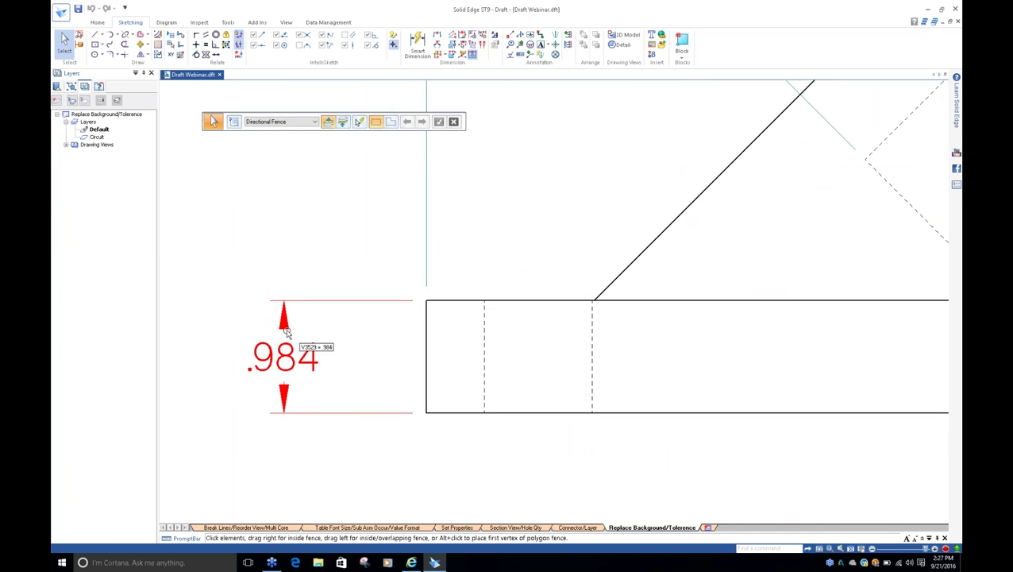
left_click(286, 332)
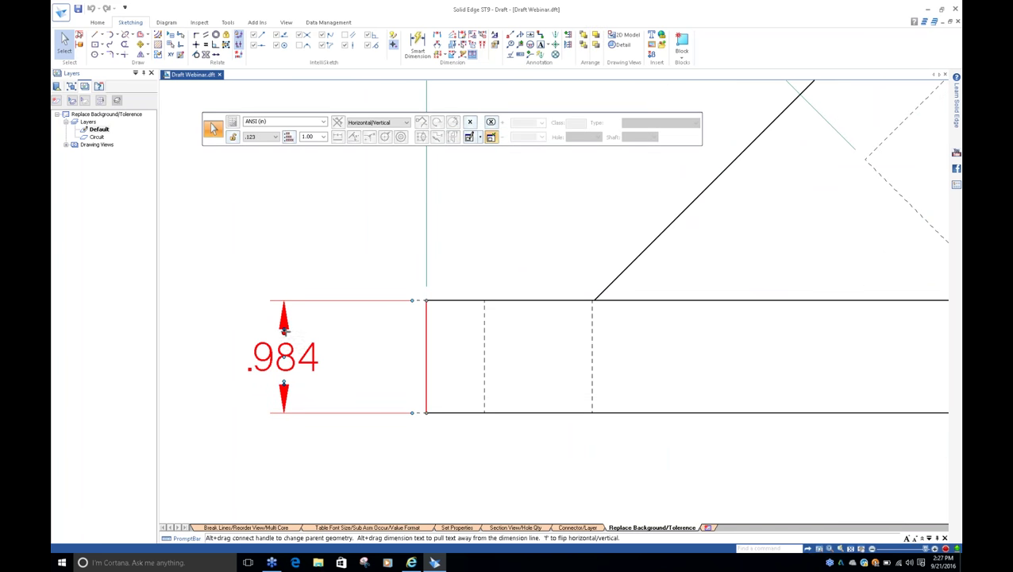
left_click(284, 331)
right_click(285, 330)
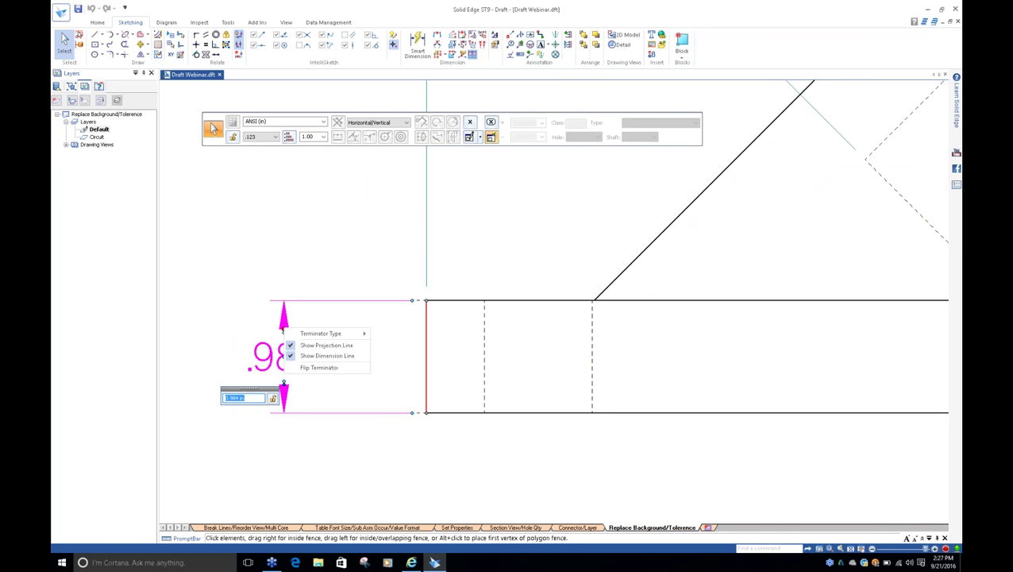
mouse_move(302, 335)
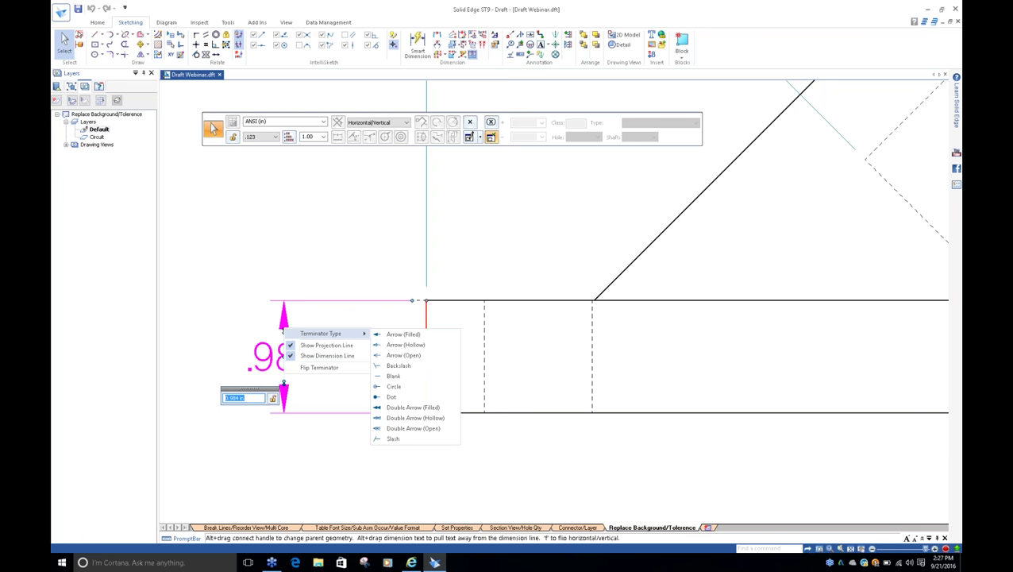
left_click(407, 345)
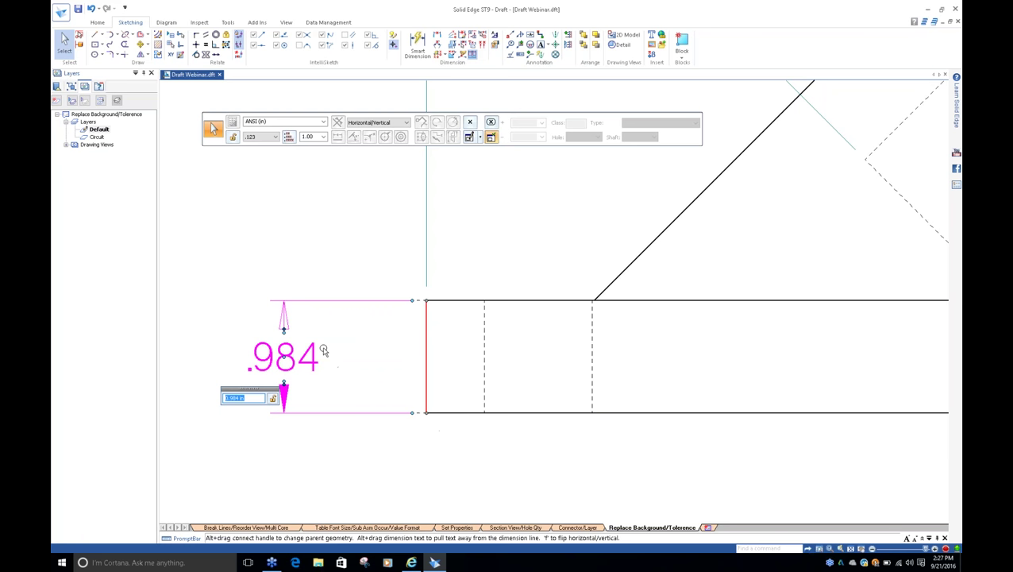
Flip the base thickness dimension's terminators to the outside of its projection lines and deselect the dimension.
right_click(283, 328)
left_click(321, 368)
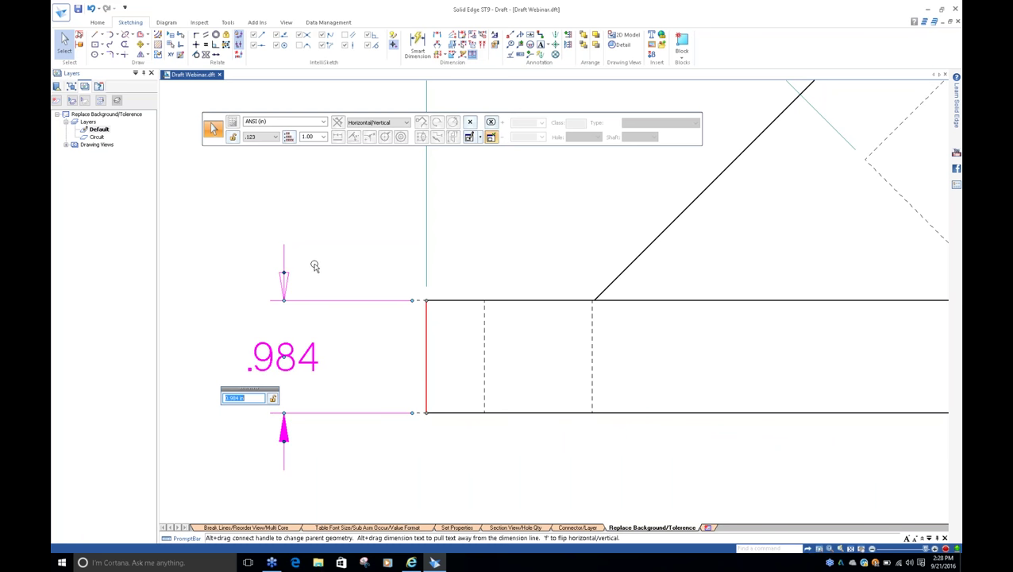
key("Escape")
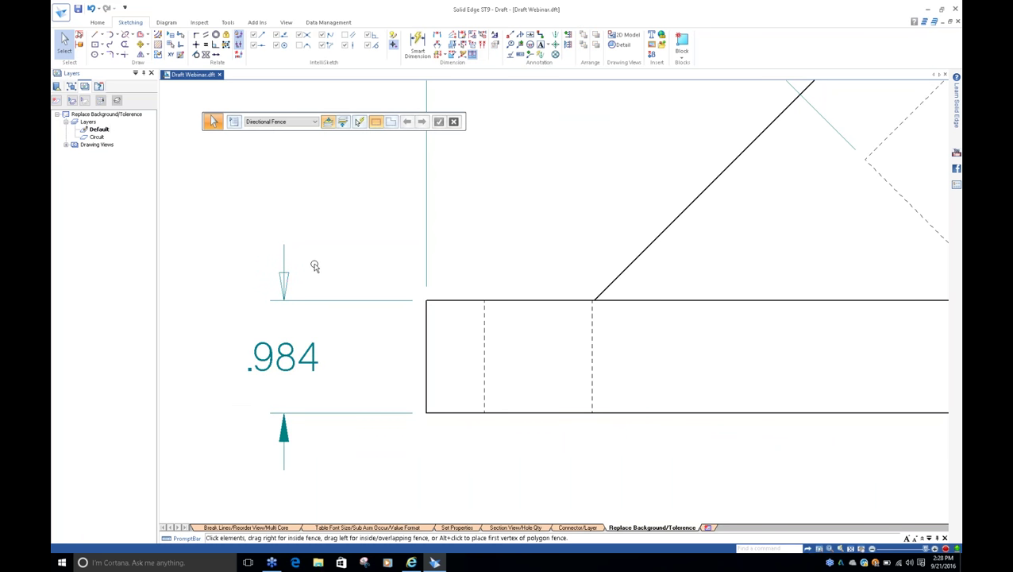